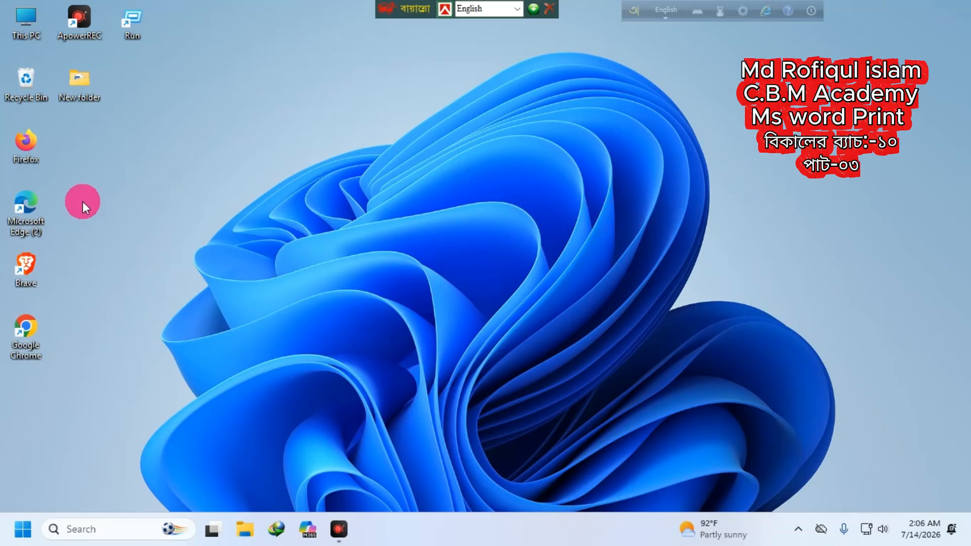
- Open the "cvm academy" Word document from New folder on the desktop and zoom out to 93%
{"action": "double_click", "coordinate": [92, 87]}
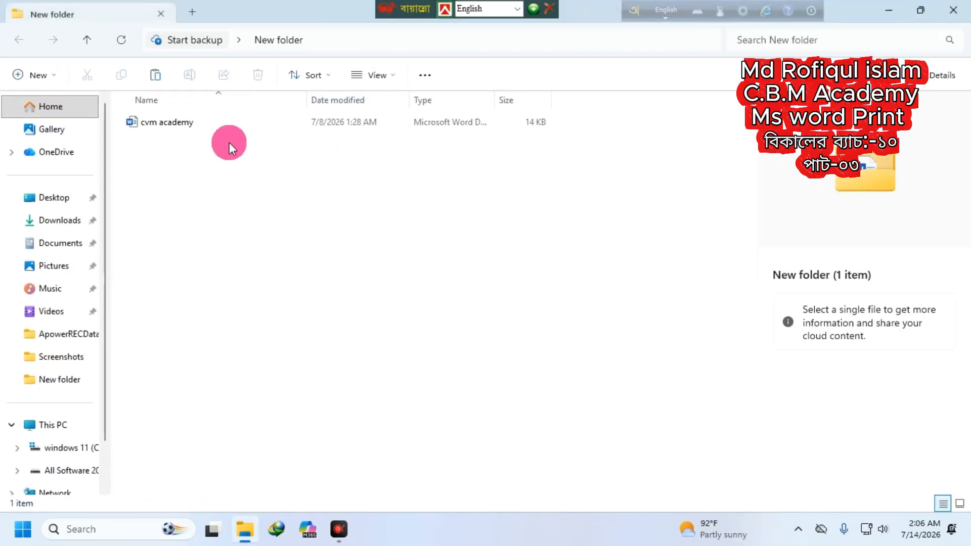
{"action": "left_click", "coordinate": [229, 122]}
{"action": "double_click", "coordinate": [191, 122]}
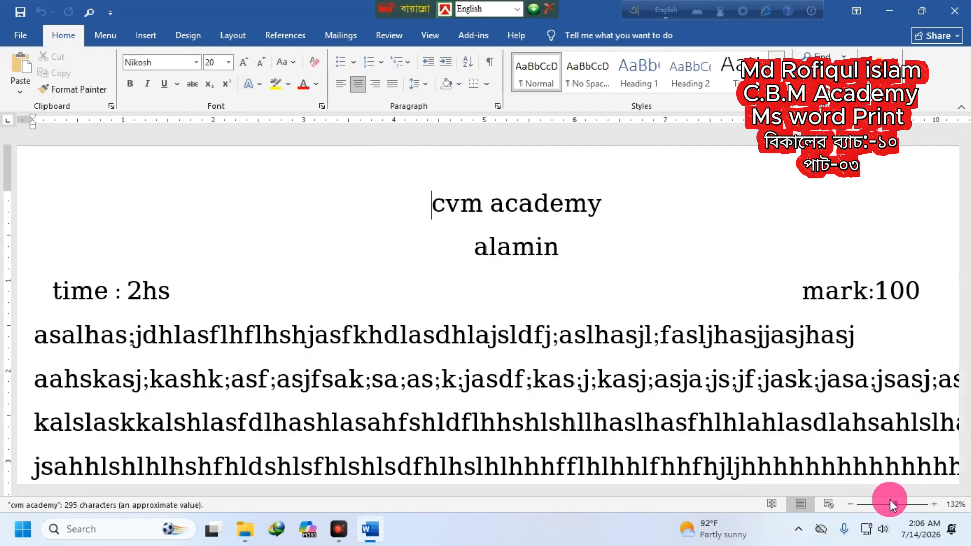
{"action": "left_click", "coordinate": [891, 504]}
- Show the page gridlines in the document and hide them again
{"action": "left_click", "coordinate": [431, 36]}
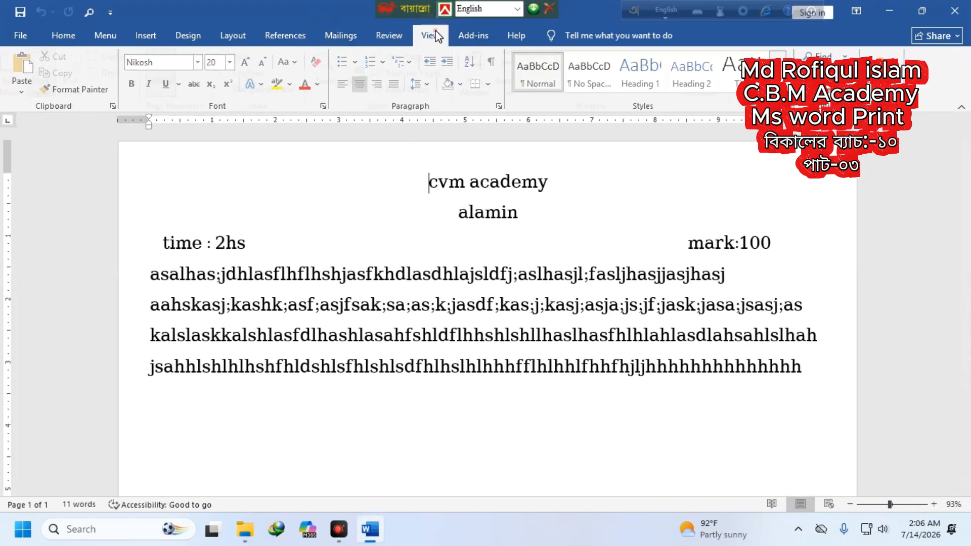
{"action": "left_click", "coordinate": [336, 66]}
{"action": "left_click", "coordinate": [248, 73]}
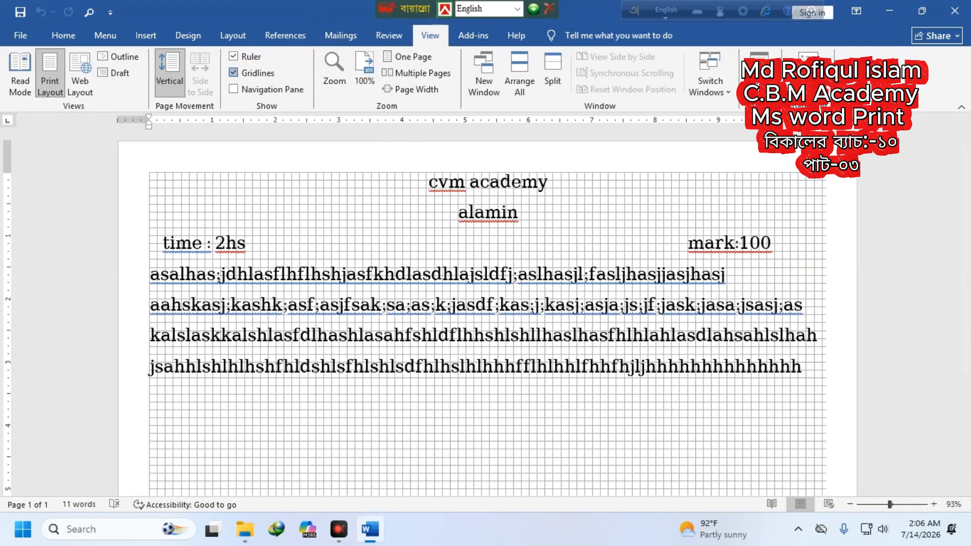
{"action": "left_click", "coordinate": [249, 73]}
{"action": "left_click", "coordinate": [425, 174]}
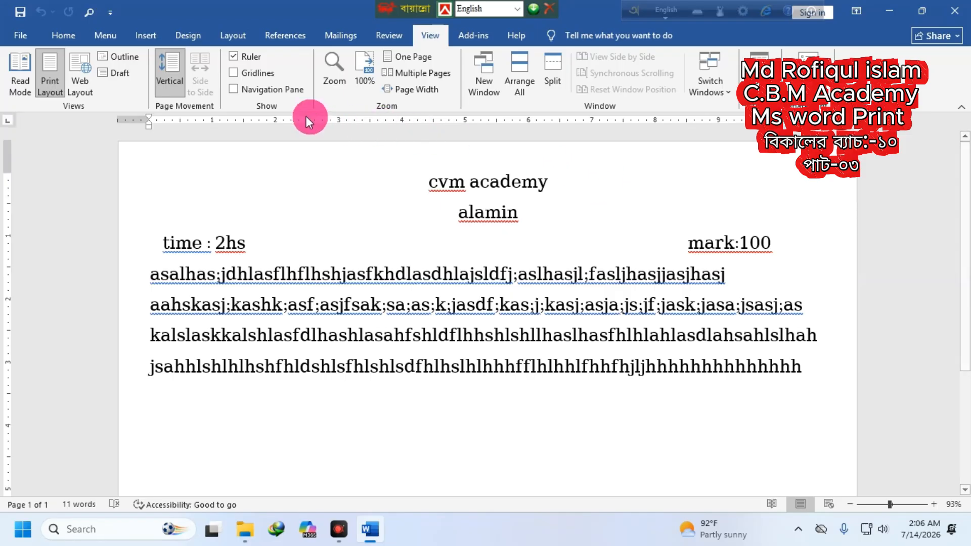
- Open the Print dialog for the document and check the selected printer and print settings
{"action": "left_click", "coordinate": [111, 37]}
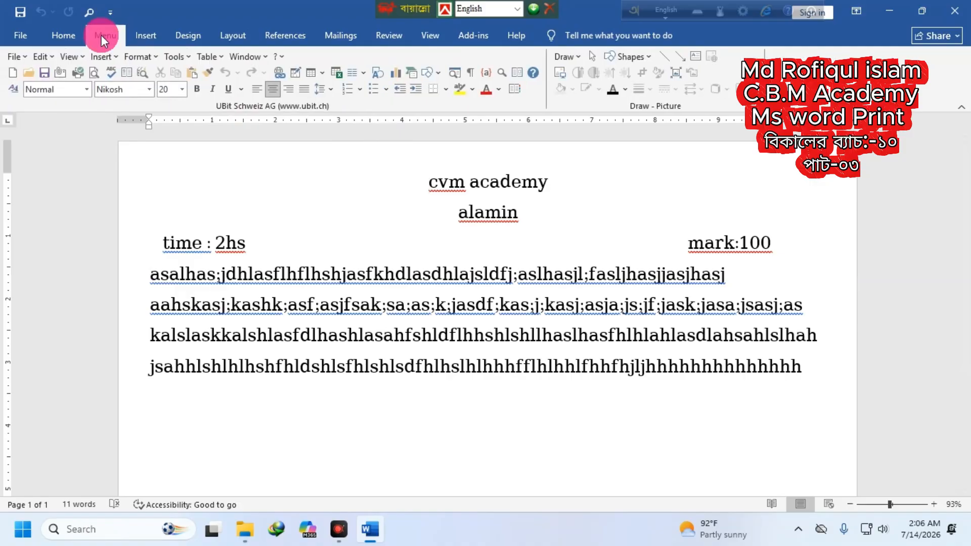
{"action": "left_click", "coordinate": [22, 56]}
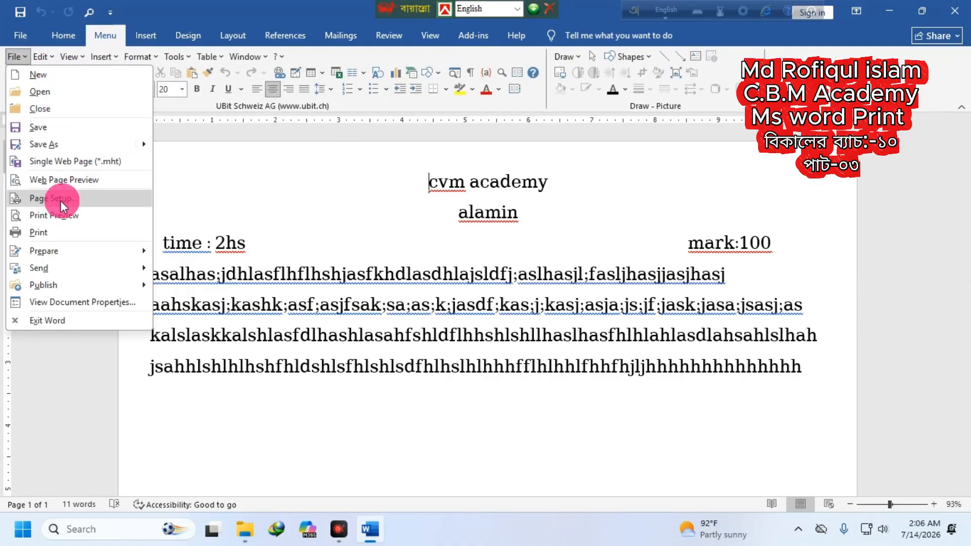
{"action": "left_click", "coordinate": [43, 232]}
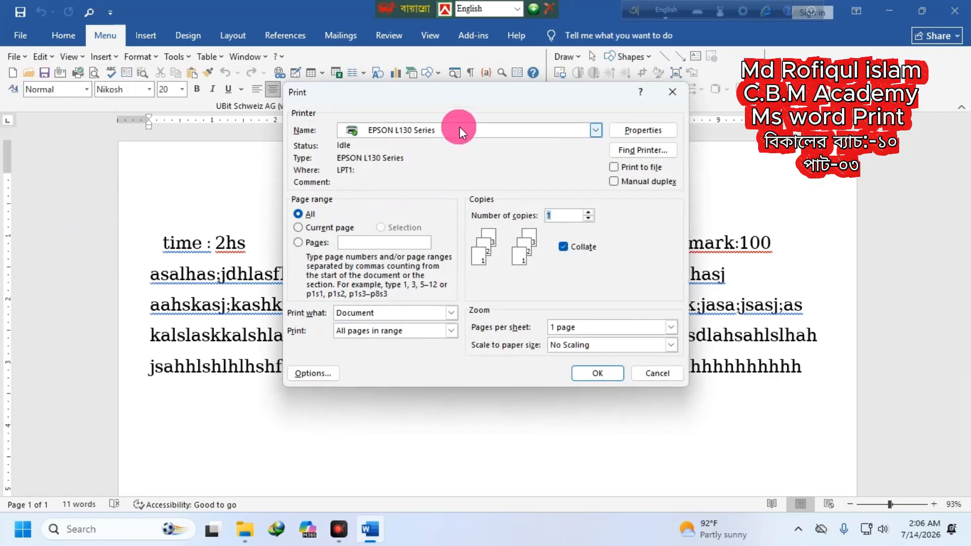
{"action": "left_click_drag", "start_coordinate": [458, 96], "coordinate": [444, 92]}
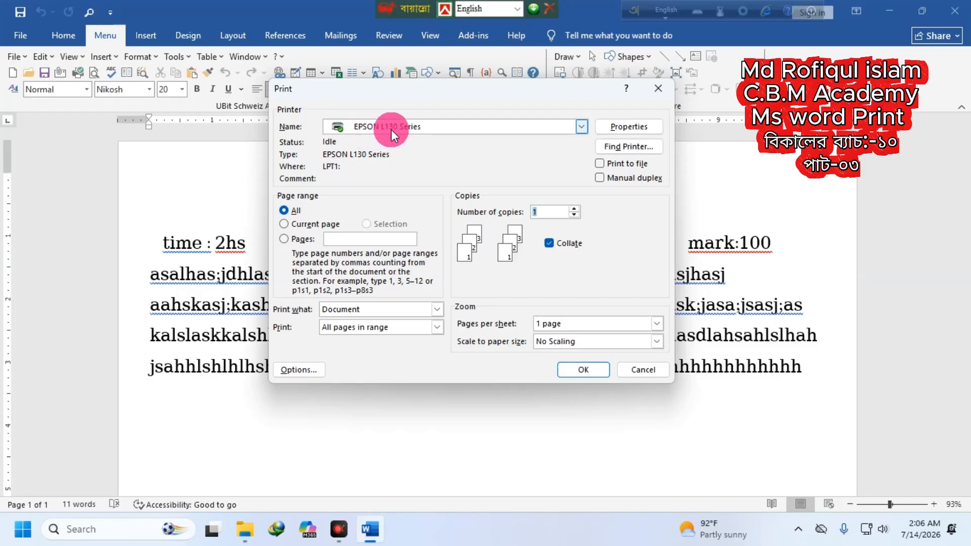
- Close the Print dialog without printing, along with the document and the folder window
{"action": "left_click", "coordinate": [660, 96]}
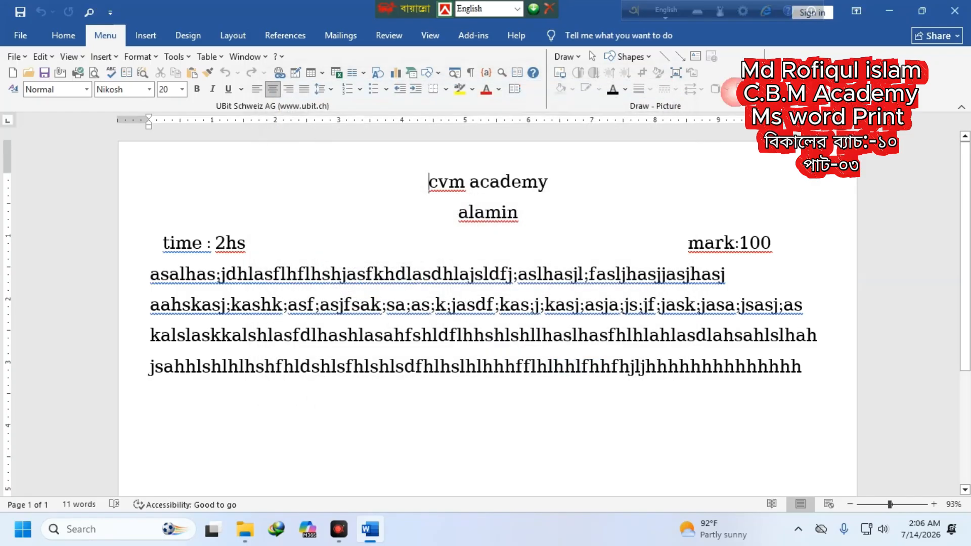
{"action": "left_click", "coordinate": [955, 10]}
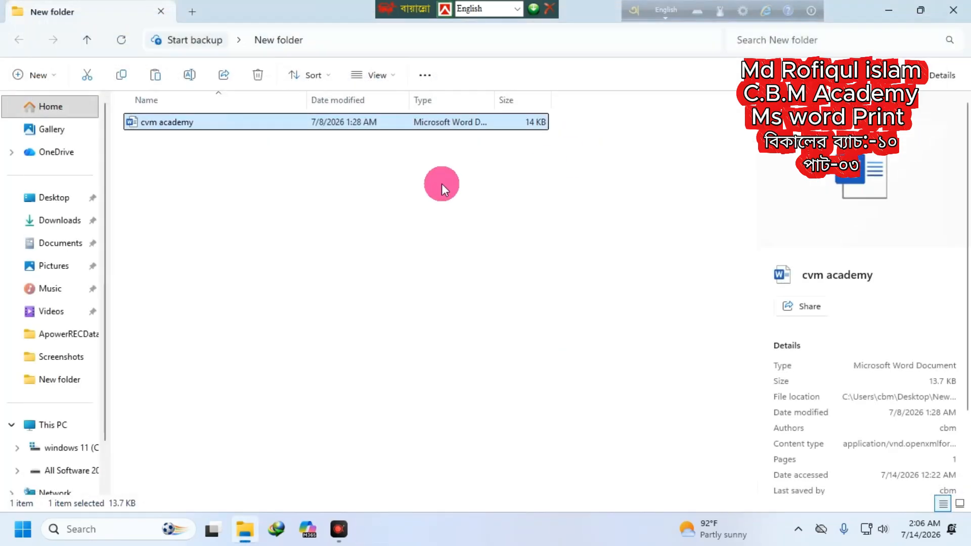
{"action": "left_click", "coordinate": [953, 10]}
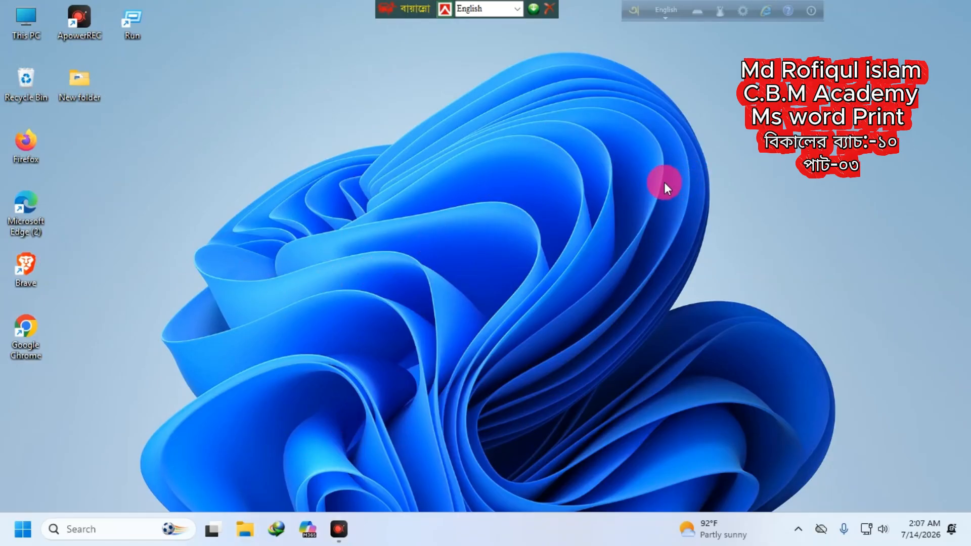
- Open Google Chrome from the desktop in a maximized window
{"action": "double_click", "coordinate": [26, 327]}
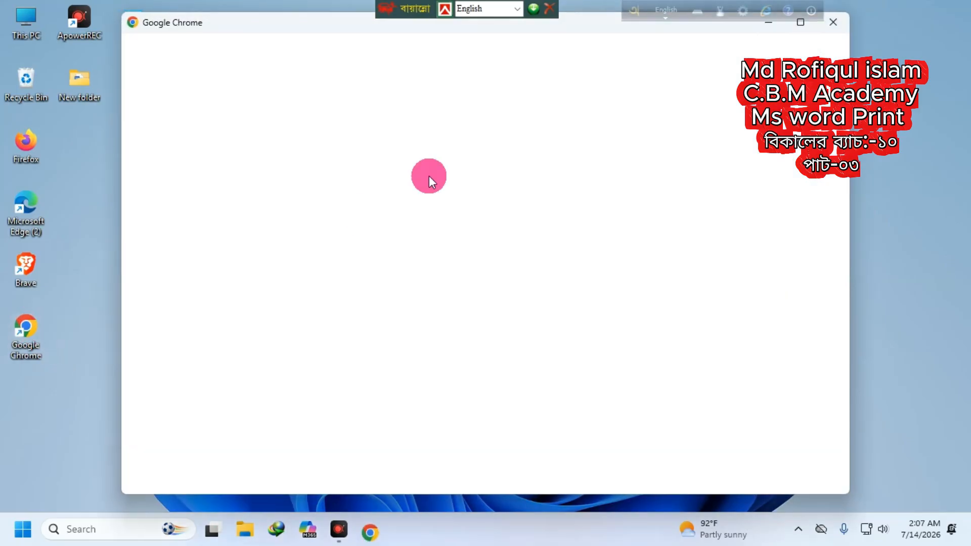
{"action": "left_click", "coordinate": [801, 18]}
{"action": "left_click", "coordinate": [463, 243]}
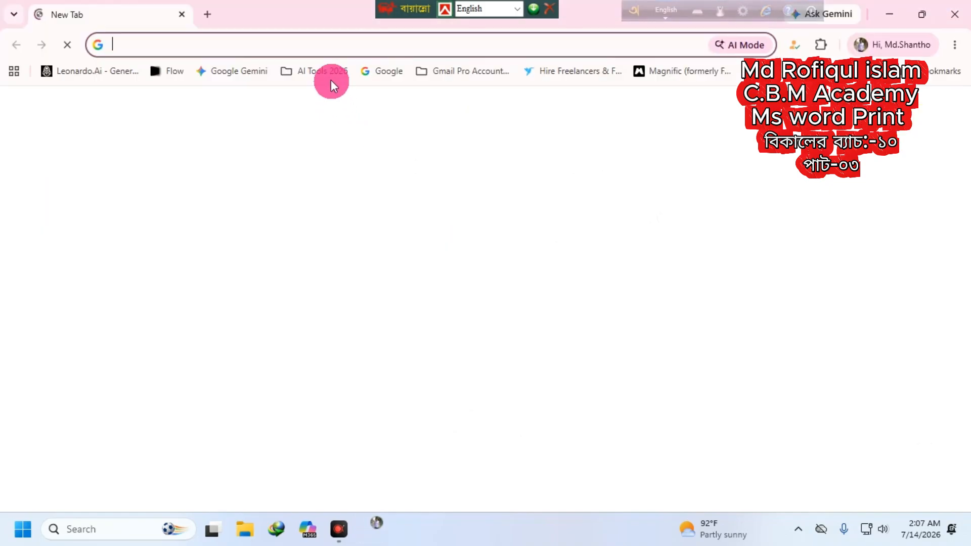
- Search Google for "pinter epson l130"
{"action": "left_click", "coordinate": [333, 292]}
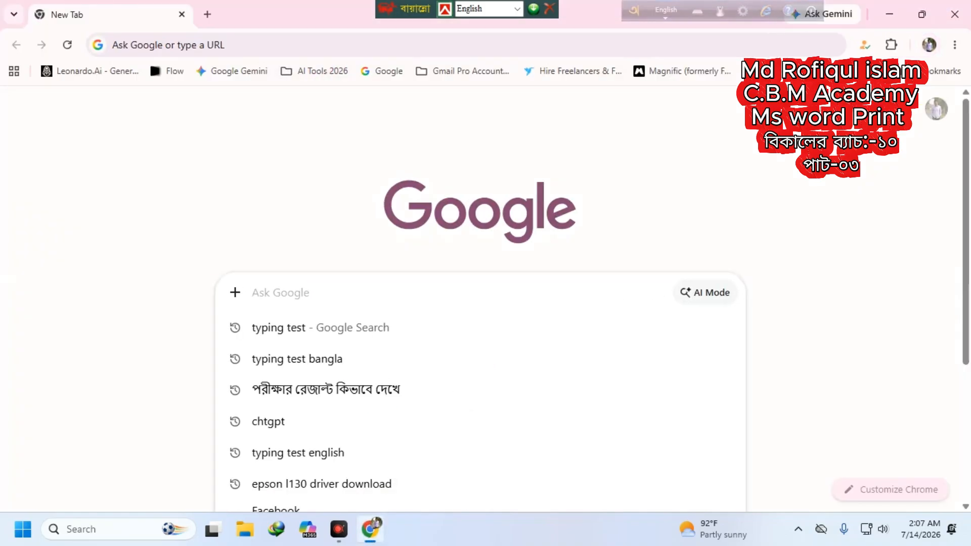
{"action": "type", "text": "Pri"}
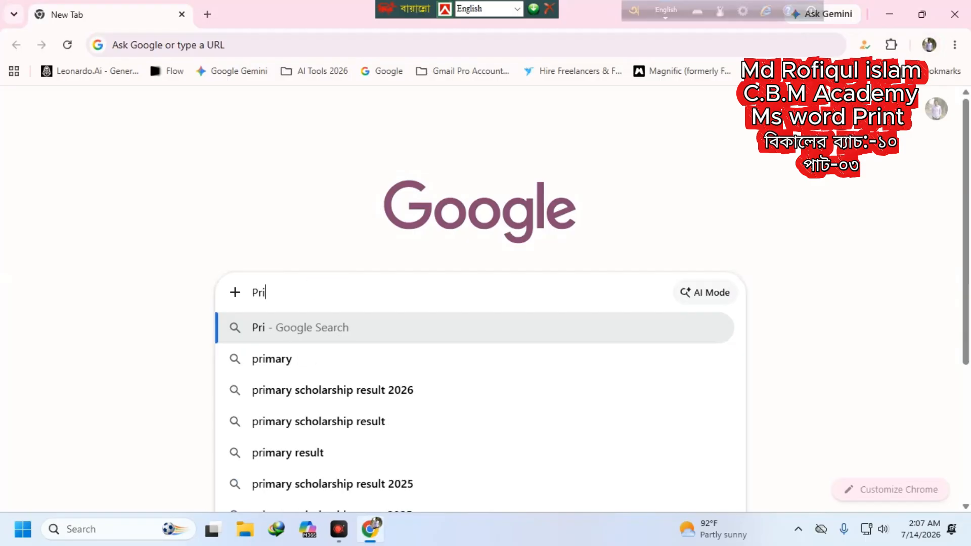
{"action": "key", "text": "BackSpace"}
{"action": "key", "text": "BackSpace"}
{"action": "key", "text": "BackSpace"}
{"action": "type", "text": "pen"}
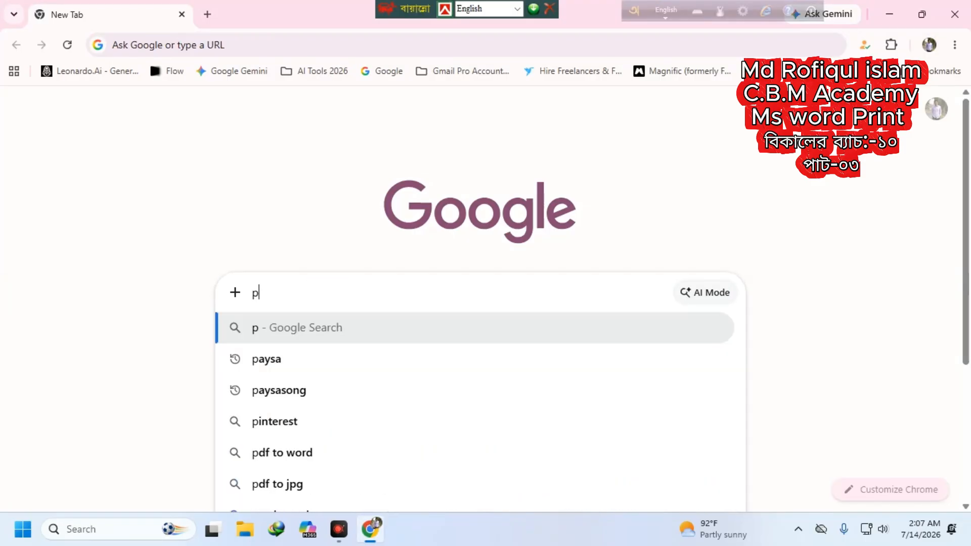
{"action": "key", "text": "BackSpace"}
{"action": "key", "text": "BackSpace"}
{"action": "type", "text": "inter"}
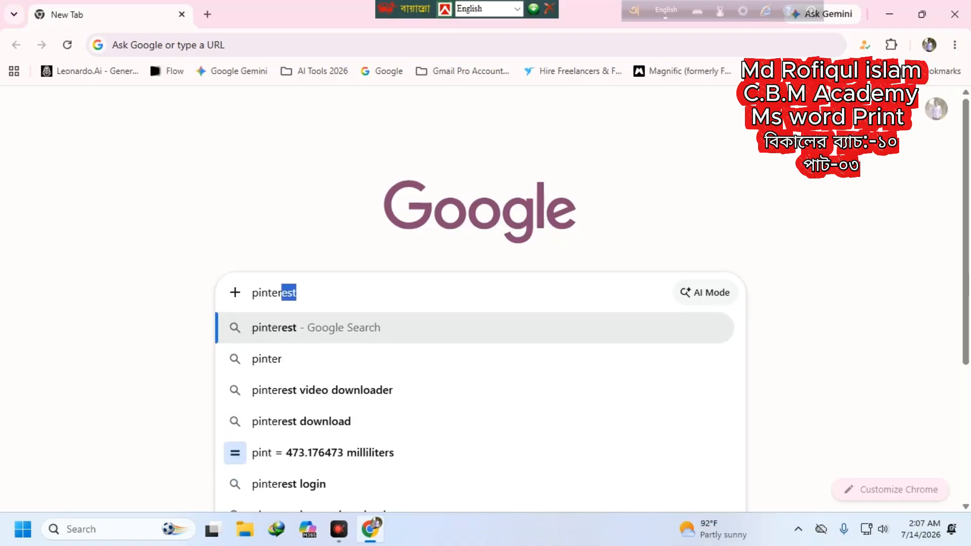
{"action": "key", "text": "BackSpace"}
{"action": "type", "text": "e"}
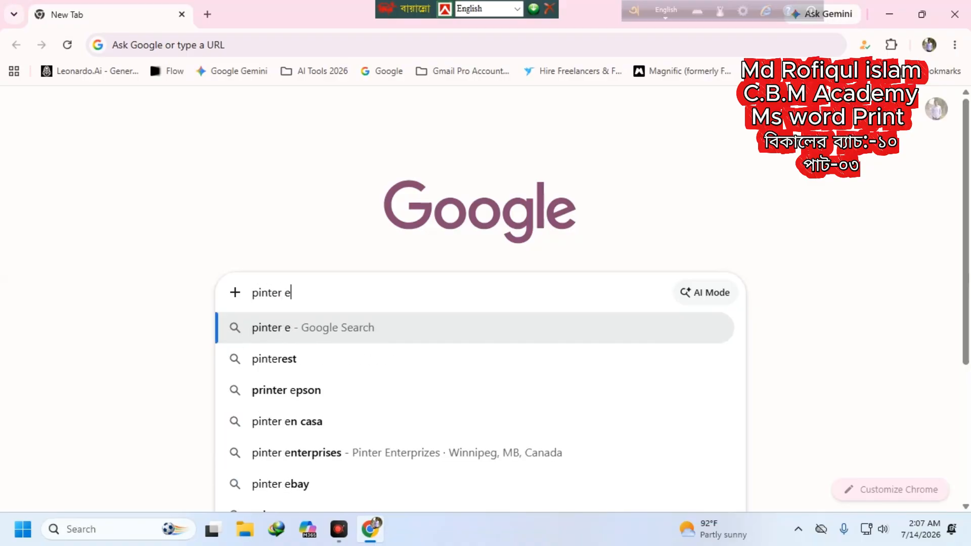
{"action": "type", "text": "pson "}
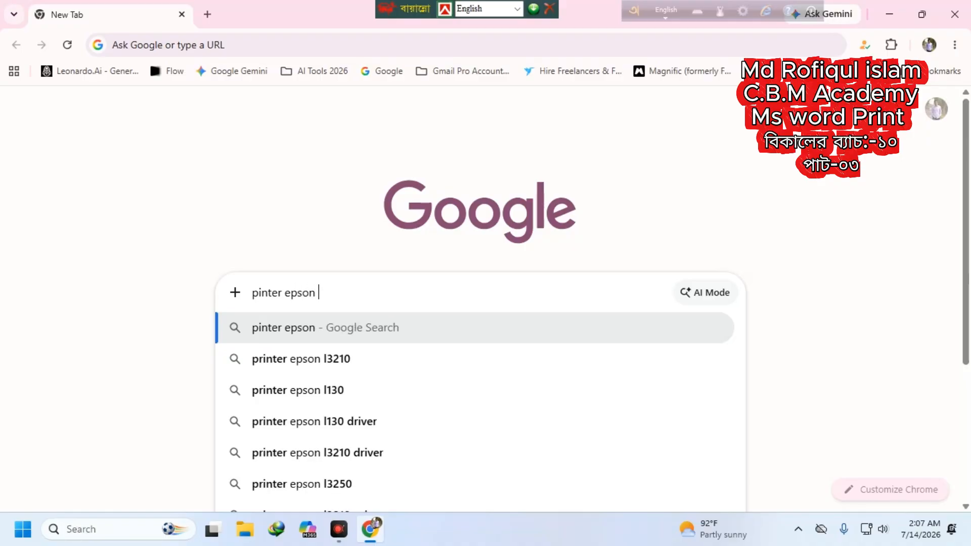
{"action": "type", "text": "l"}
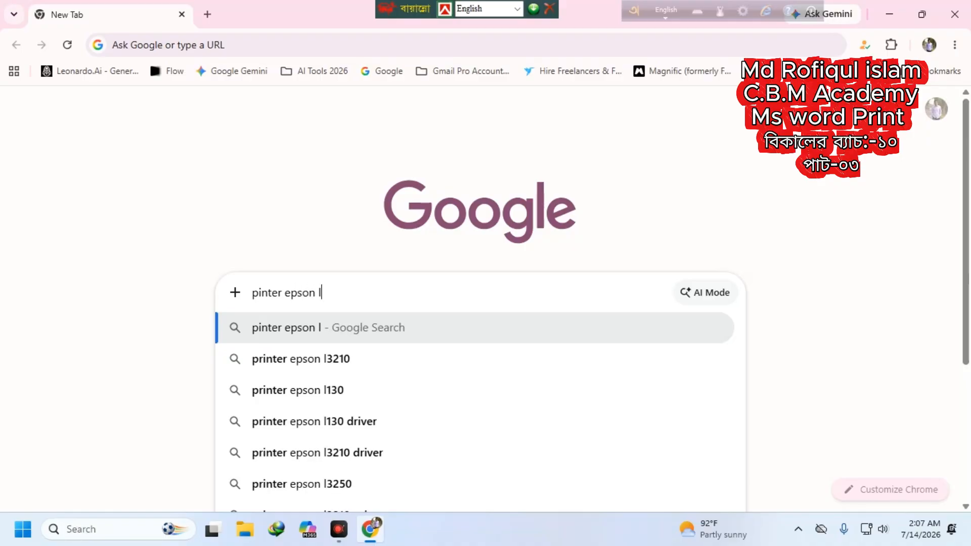
{"action": "type", "text": "3"}
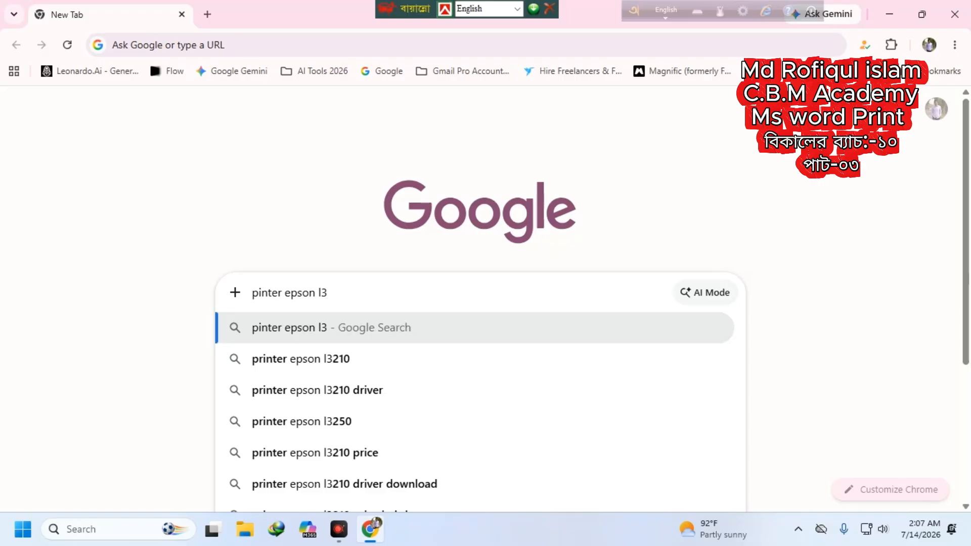
{"action": "key", "text": "BackSpace"}
{"action": "type", "text": "130"}
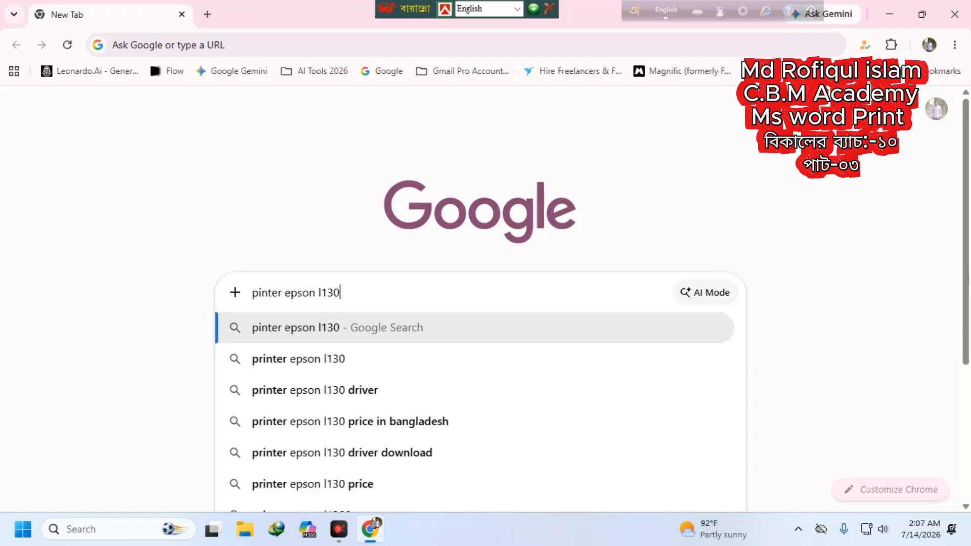
{"action": "key", "text": "Return"}
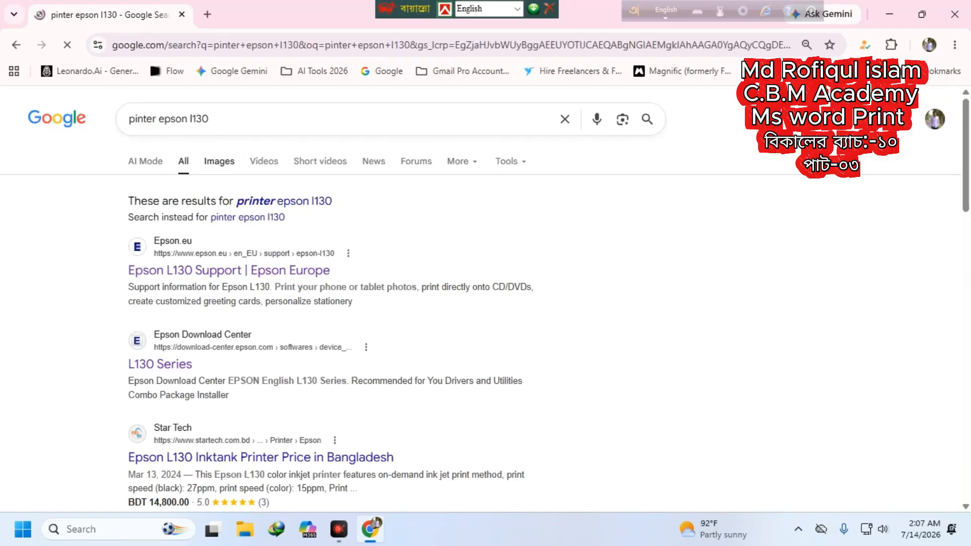
- Switch to the image results and browse the Epson L130 printer pictures
{"action": "left_click", "coordinate": [202, 160]}
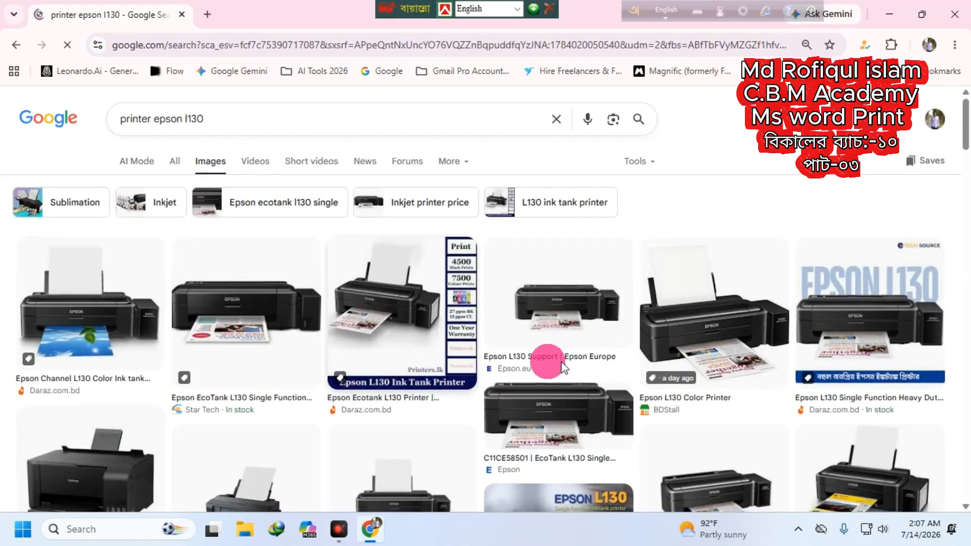
{"action": "scroll", "coordinate": [610, 311], "scroll_direction": "down", "scroll_amount": 4}
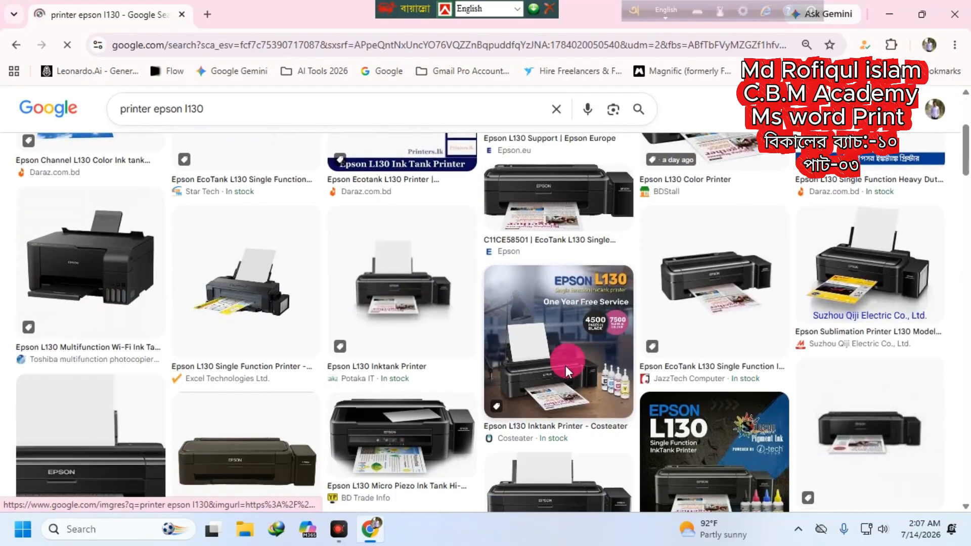
{"action": "scroll", "coordinate": [496, 333], "scroll_direction": "up", "scroll_amount": 4}
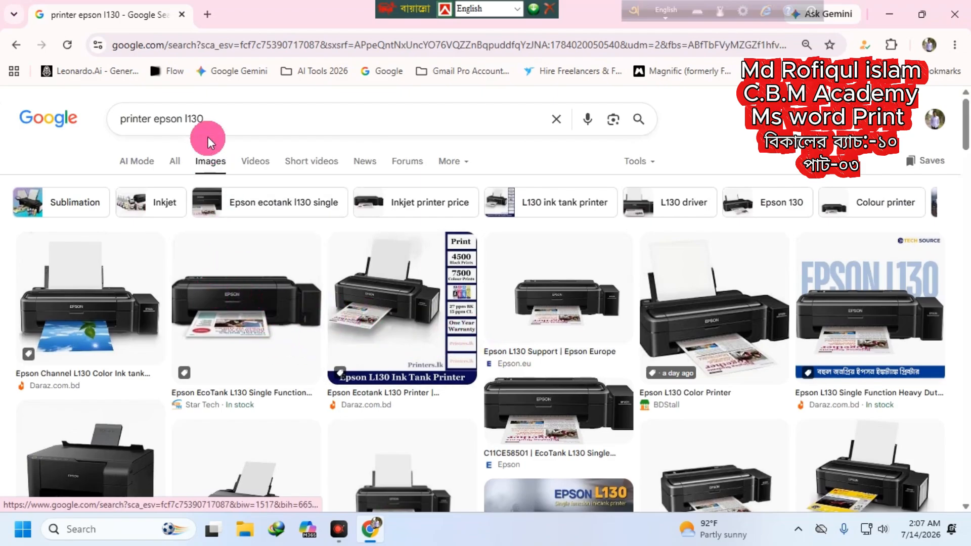
- Remove the word "printer" from the query and search the images for "epson l130"
{"action": "double_click", "coordinate": [141, 112]}
{"action": "key", "text": "BackSpace"}
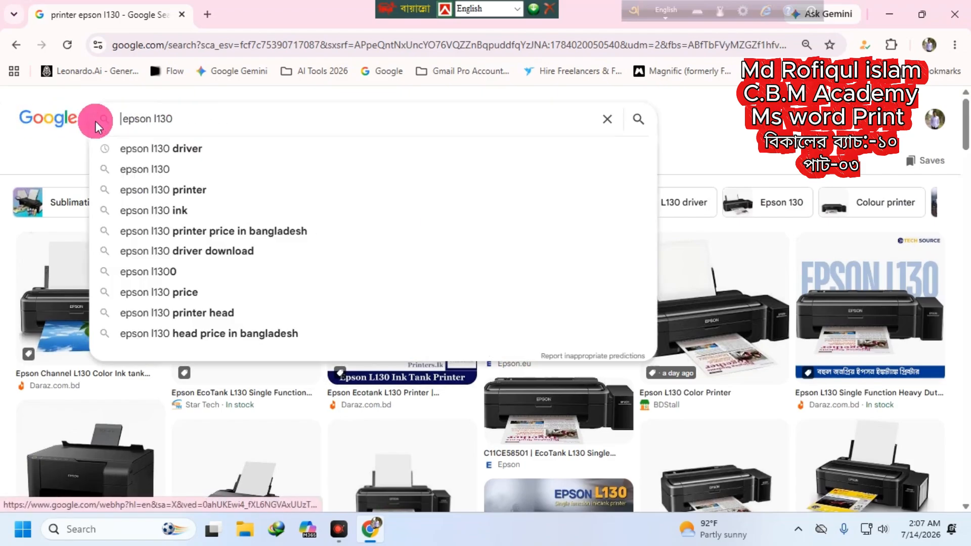
{"action": "key", "text": "Return"}
- Browse the results and open the Epson EcoTank L130 picture from JazzTech Computer
{"action": "scroll", "coordinate": [423, 325], "scroll_direction": "down", "scroll_amount": 3}
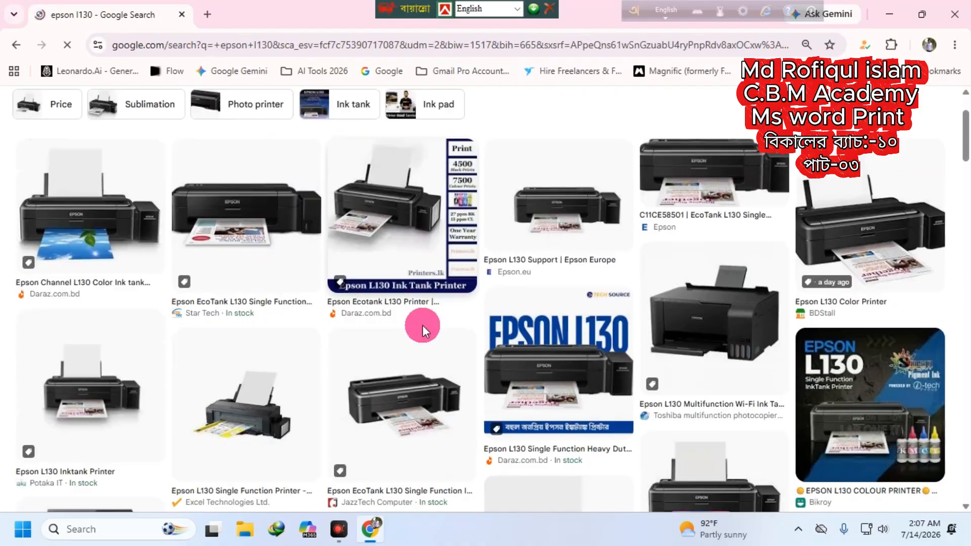
{"action": "scroll", "coordinate": [297, 431], "scroll_direction": "down", "scroll_amount": 3}
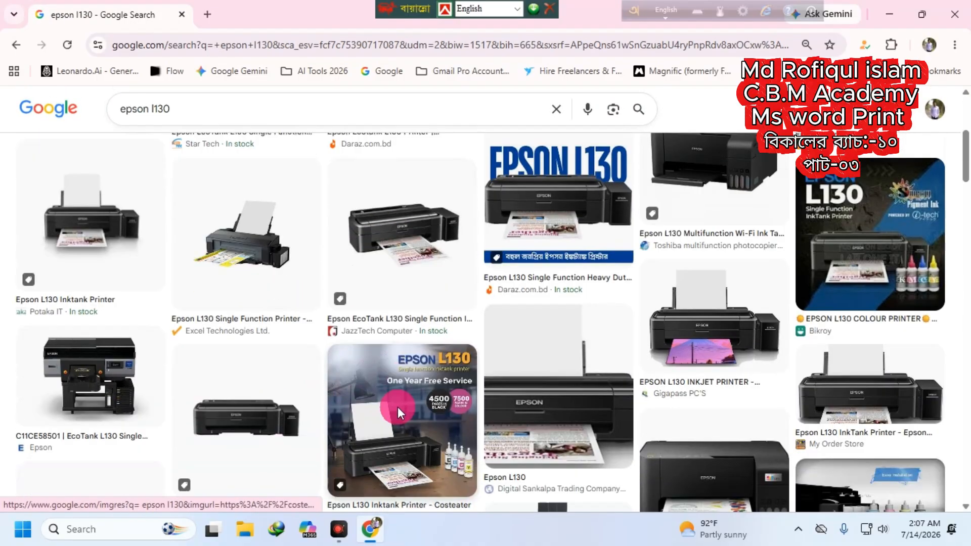
{"action": "scroll", "coordinate": [450, 403], "scroll_direction": "up", "scroll_amount": 2}
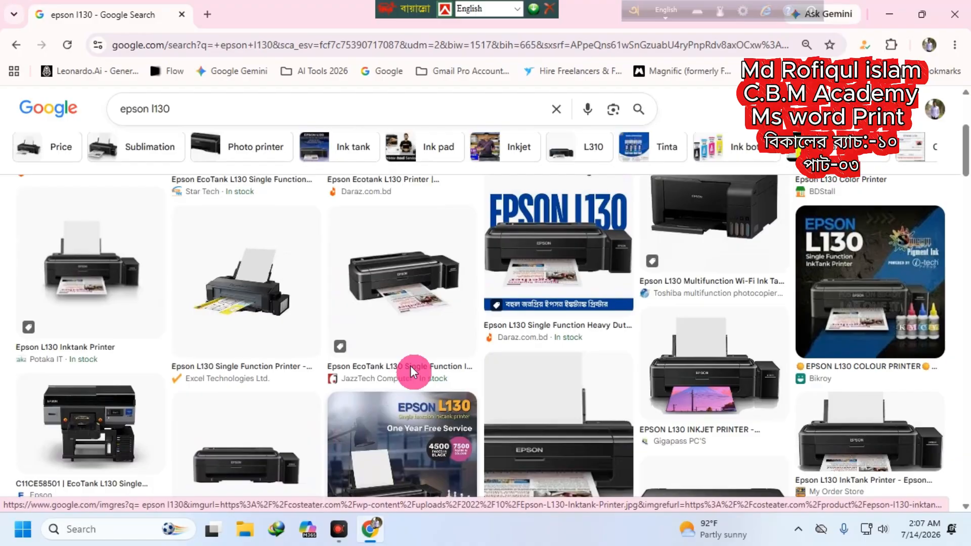
{"action": "left_click", "coordinate": [399, 248]}
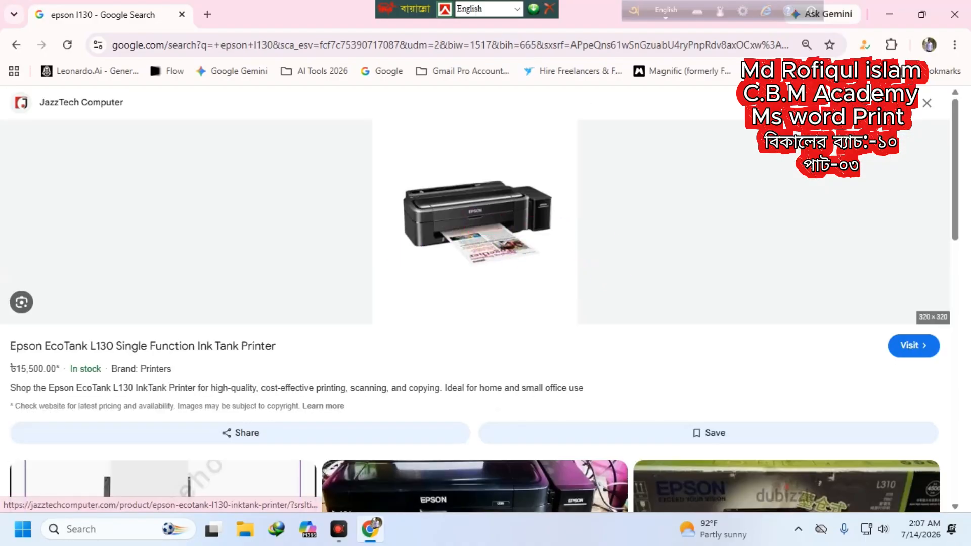
- Capture the printer picture as a screenshot and save it to the Desktop as Screenshot_1 in PNG format
{"action": "left_click", "coordinate": [798, 529]}
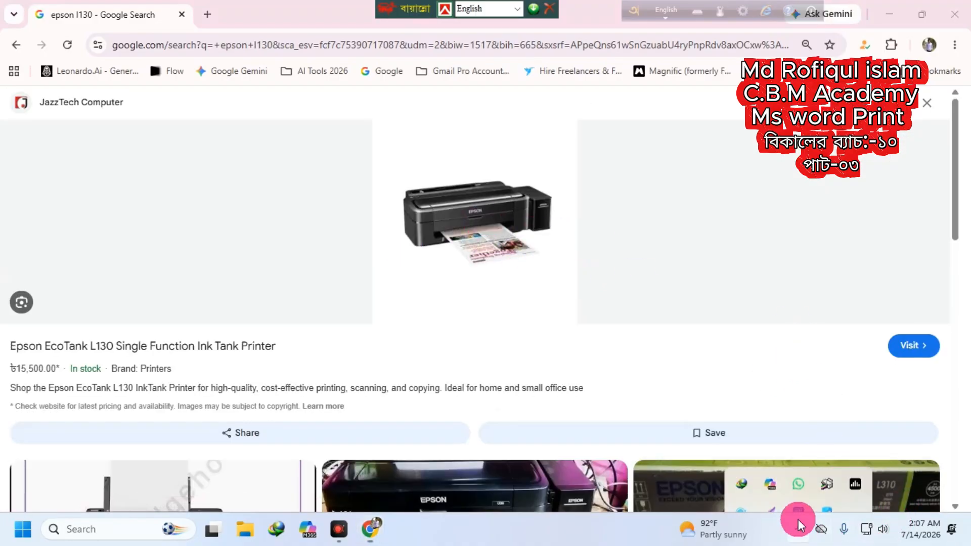
{"action": "left_click", "coordinate": [770, 486]}
{"action": "left_click_drag", "start_coordinate": [376, 159], "coordinate": [581, 300]}
{"action": "left_click", "coordinate": [554, 314]}
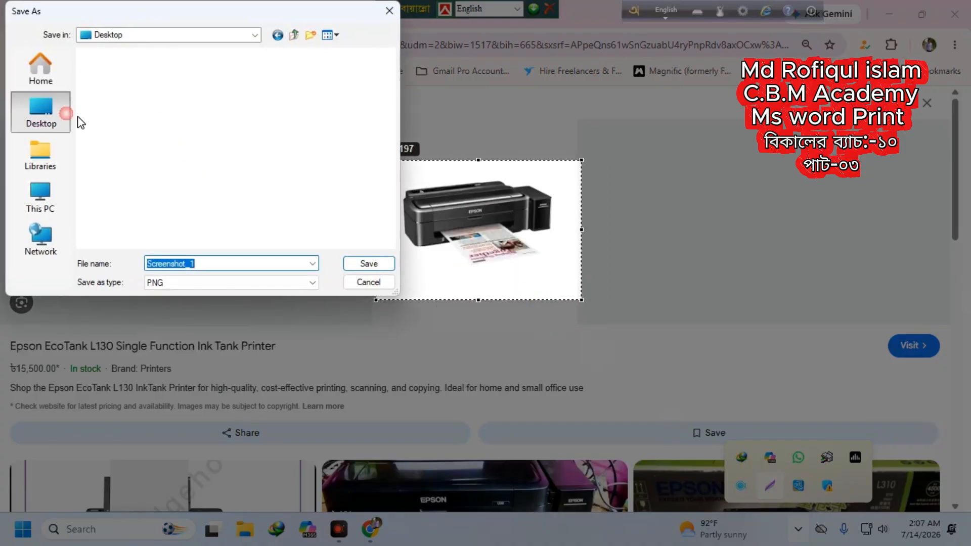
{"action": "left_click", "coordinate": [63, 116]}
{"action": "left_click", "coordinate": [368, 264]}
- Browse the related Epson L130 pictures below the opened image and close the search page
{"action": "scroll", "coordinate": [542, 301], "scroll_direction": "down", "scroll_amount": 4}
{"action": "scroll", "coordinate": [543, 302], "scroll_direction": "down", "scroll_amount": 15}
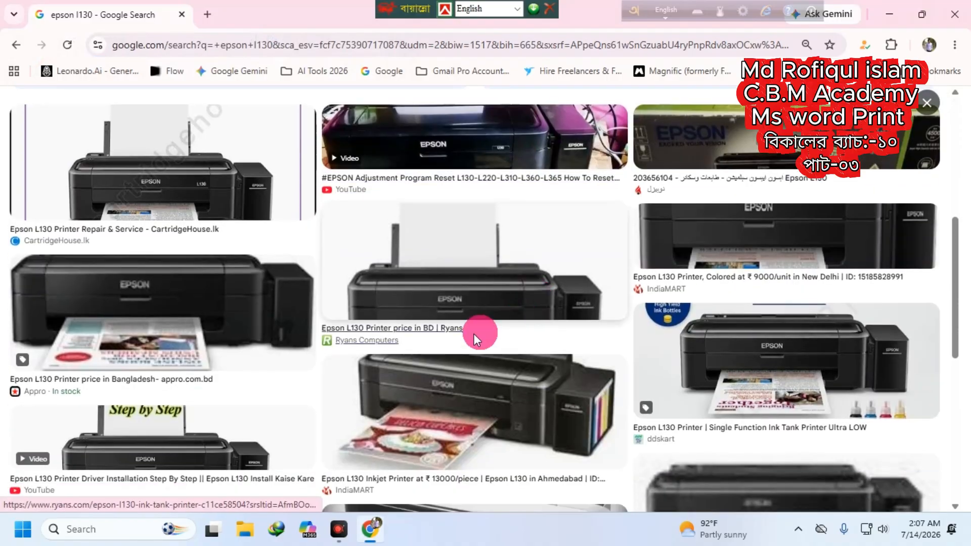
{"action": "scroll", "coordinate": [222, 105], "scroll_direction": "up", "scroll_amount": 4}
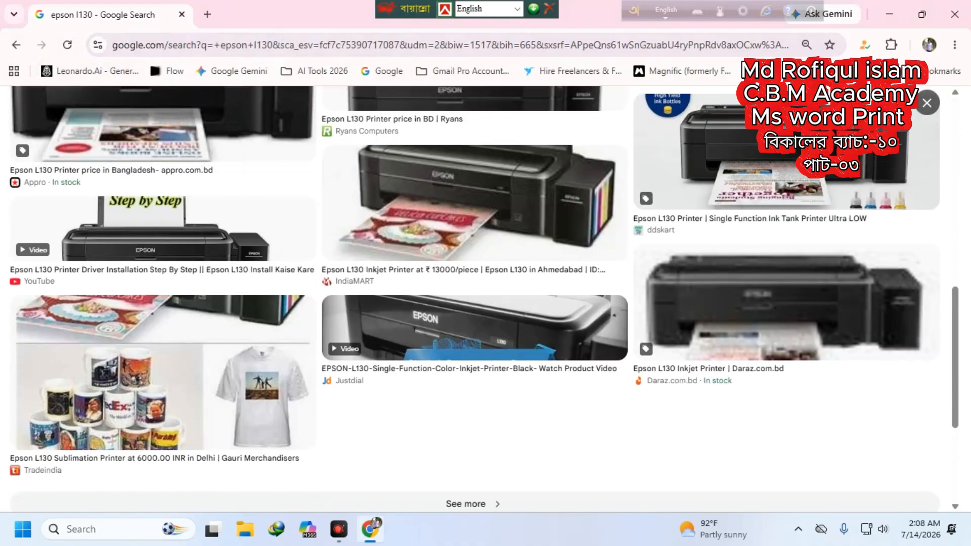
{"action": "left_click", "coordinate": [181, 14]}
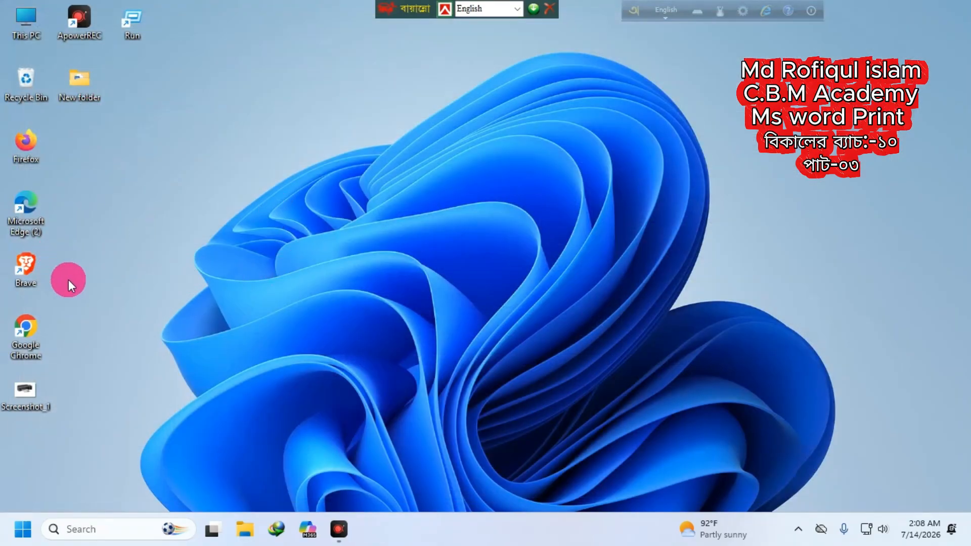
- View the saved Screenshot_1 picture from the desktop enlarged in the Photos viewer, and close it
{"action": "double_click", "coordinate": [31, 387]}
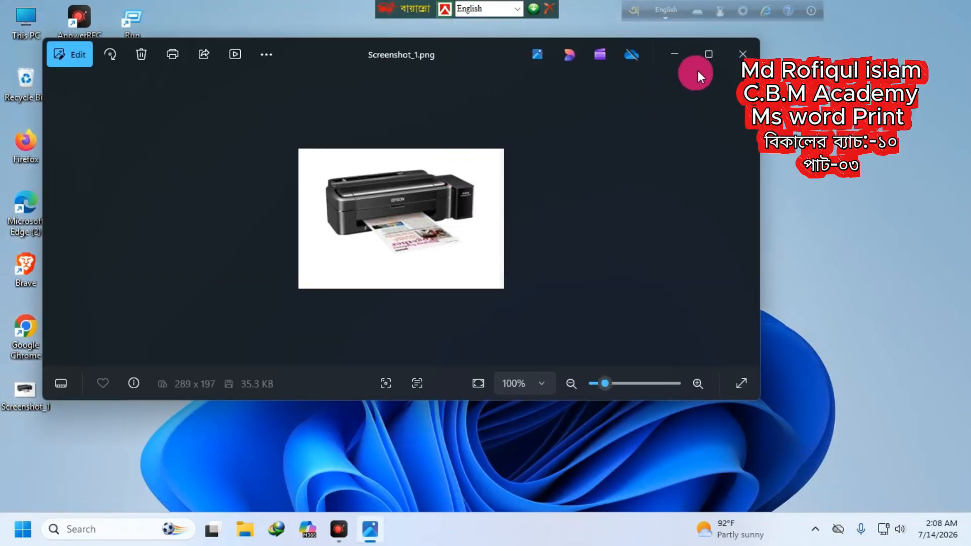
{"action": "double_click", "coordinate": [697, 71]}
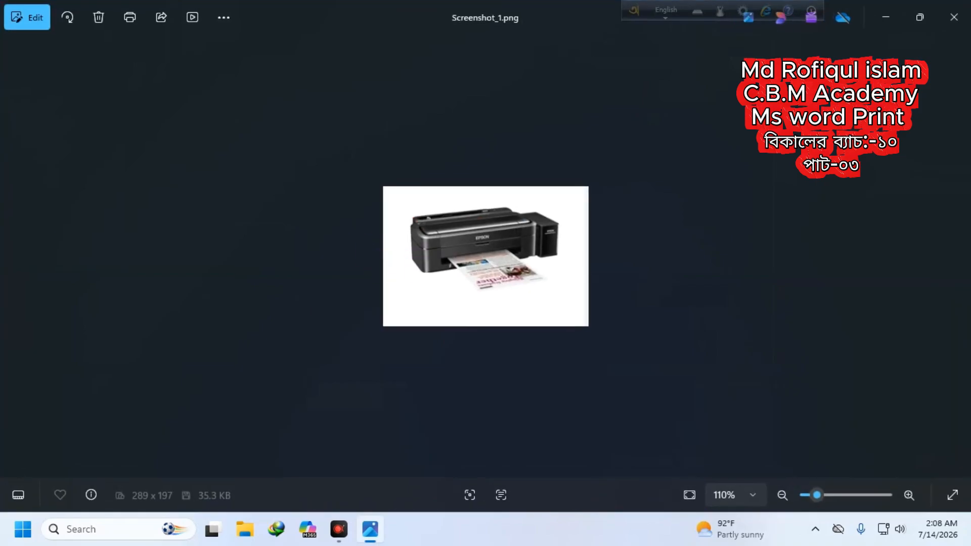
{"action": "scroll", "coordinate": [453, 257], "scroll_direction": "up", "scroll_amount": 5}
{"action": "scroll", "coordinate": [469, 223], "scroll_direction": "down", "scroll_amount": 3}
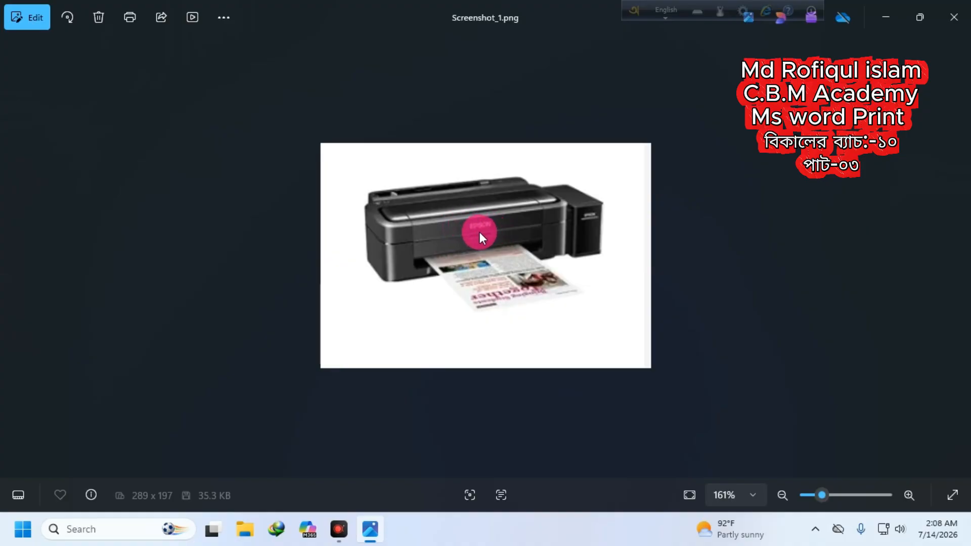
{"action": "scroll", "coordinate": [480, 232], "scroll_direction": "up", "scroll_amount": 3}
{"action": "left_click", "coordinate": [942, 33]}
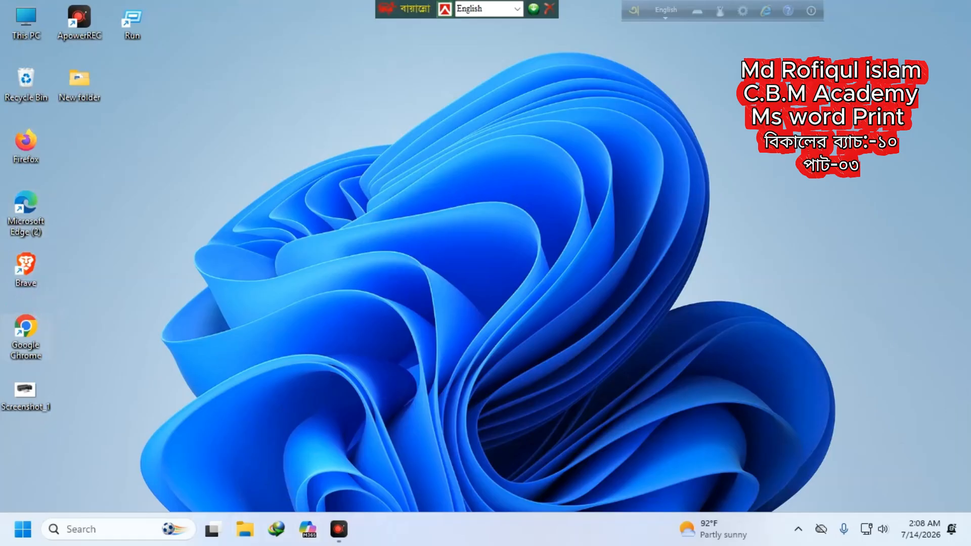
- Switch to Google Chrome, search the images for "epson l130 driver" and open the YouTube driver download and install picture
{"action": "double_click", "coordinate": [26, 334]}
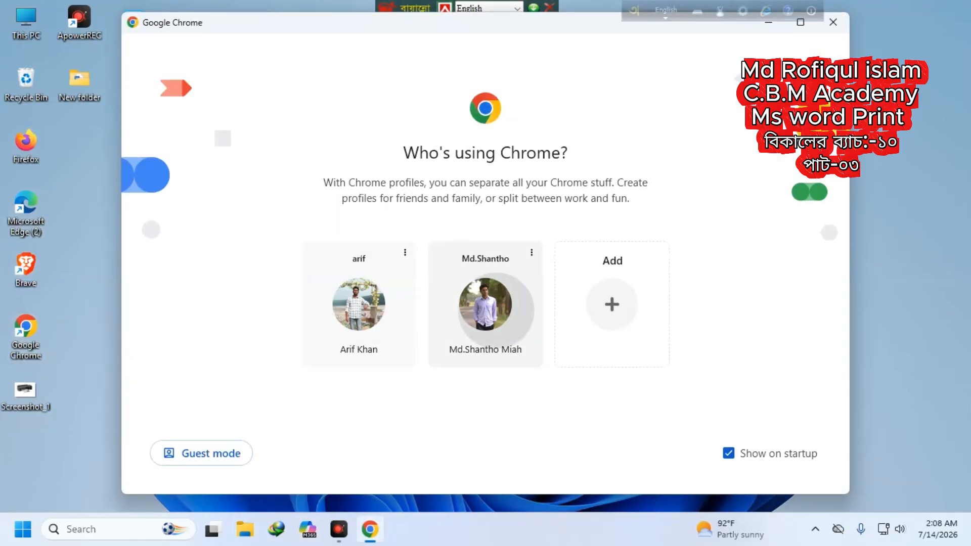
{"action": "left_click", "coordinate": [496, 310]}
{"action": "left_click", "coordinate": [347, 283]}
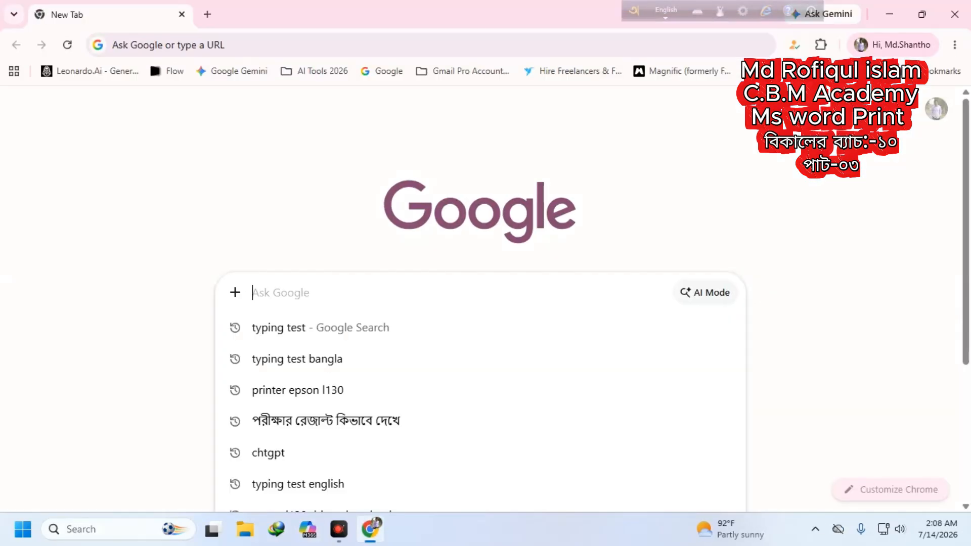
{"action": "type", "text": "ep"}
{"action": "key", "text": "Return"}
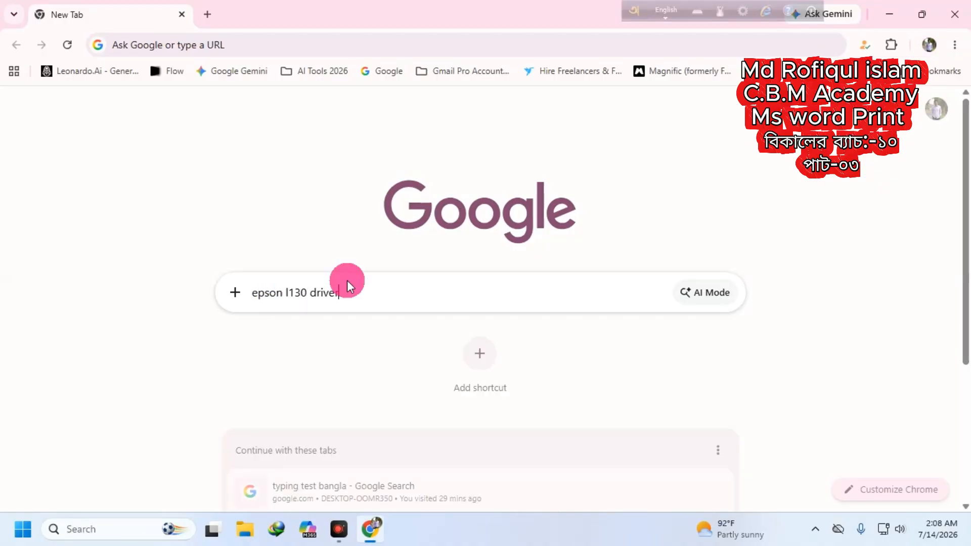
{"action": "left_click", "coordinate": [217, 161]}
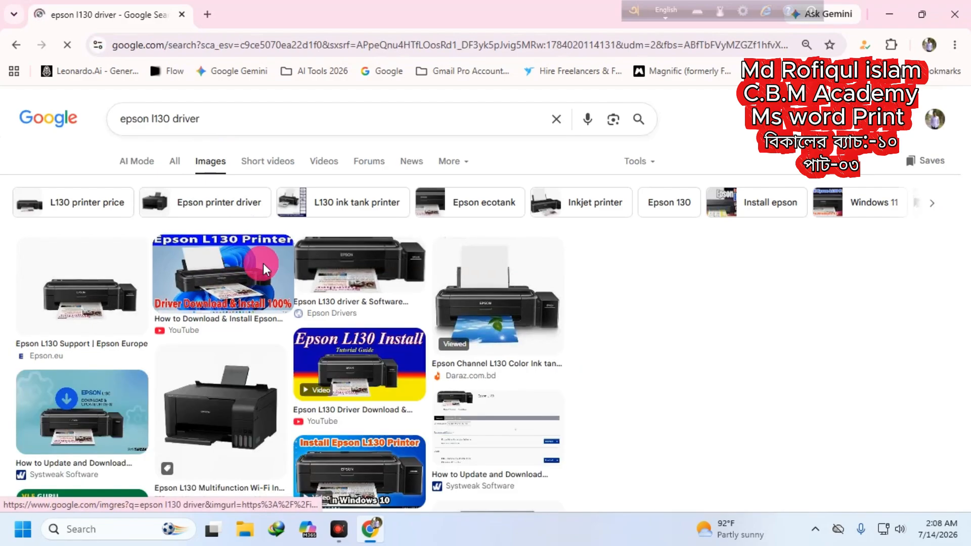
{"action": "left_click", "coordinate": [263, 263]}
- Capture the Epson L130 driver picture with Lightshot and save it to the Desktop as Screenshot_2 in PNG format
{"action": "left_click", "coordinate": [815, 529]}
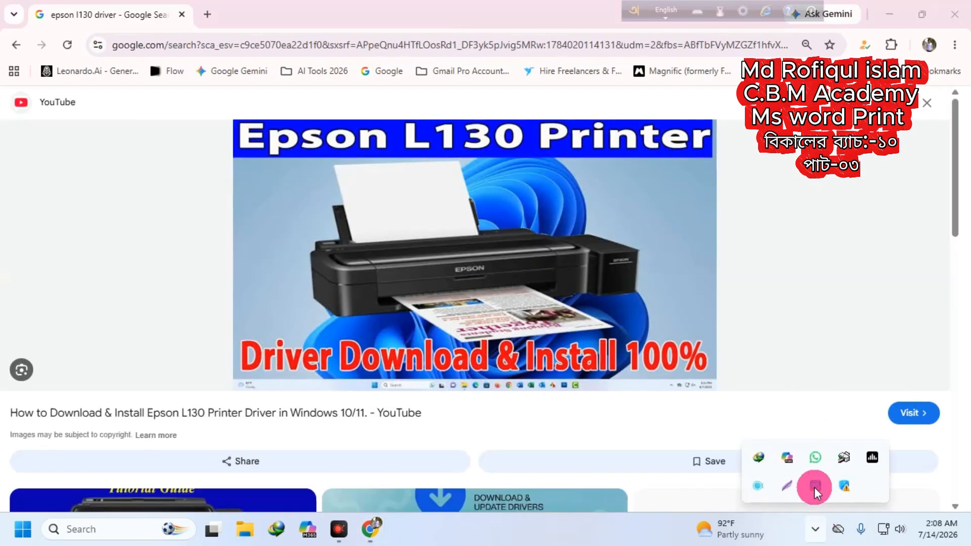
{"action": "left_click", "coordinate": [787, 485]}
{"action": "left_click_drag", "start_coordinate": [225, 117], "coordinate": [711, 336]}
{"action": "left_click", "coordinate": [690, 352]}
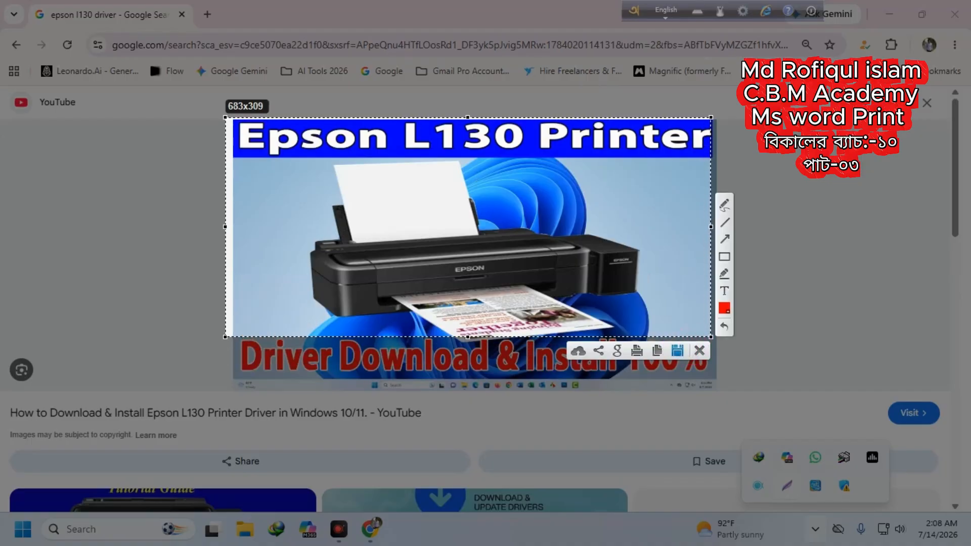
{"action": "left_click", "coordinate": [39, 109]}
{"action": "left_click", "coordinate": [381, 264]}
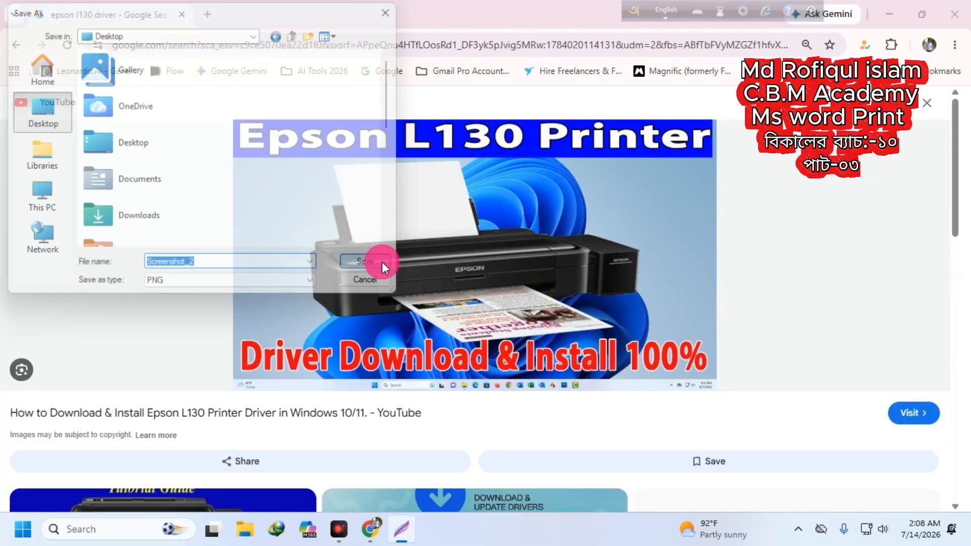
- Capture the same driver picture again and save it to the Desktop as Screenshot_3 in PNG format
{"action": "left_click", "coordinate": [816, 529]}
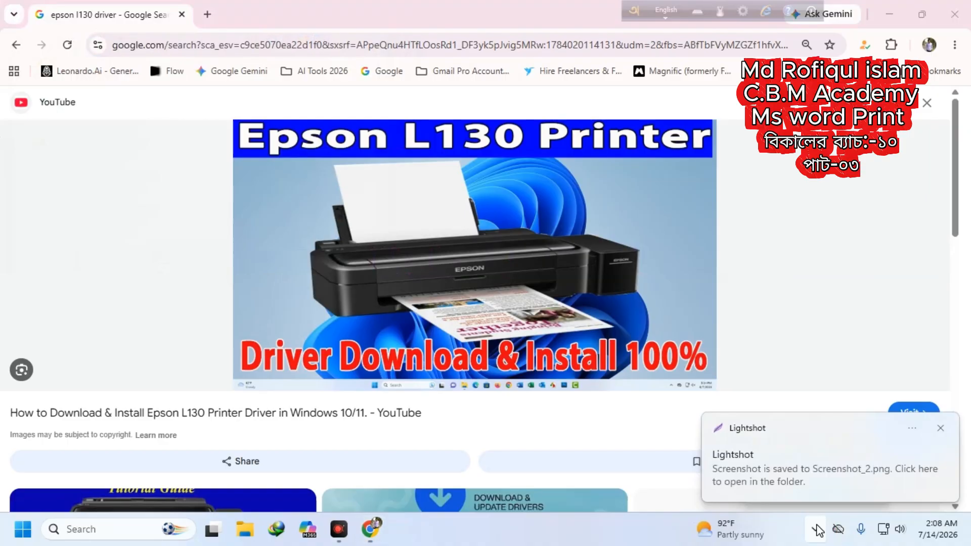
{"action": "left_click", "coordinate": [940, 429]}
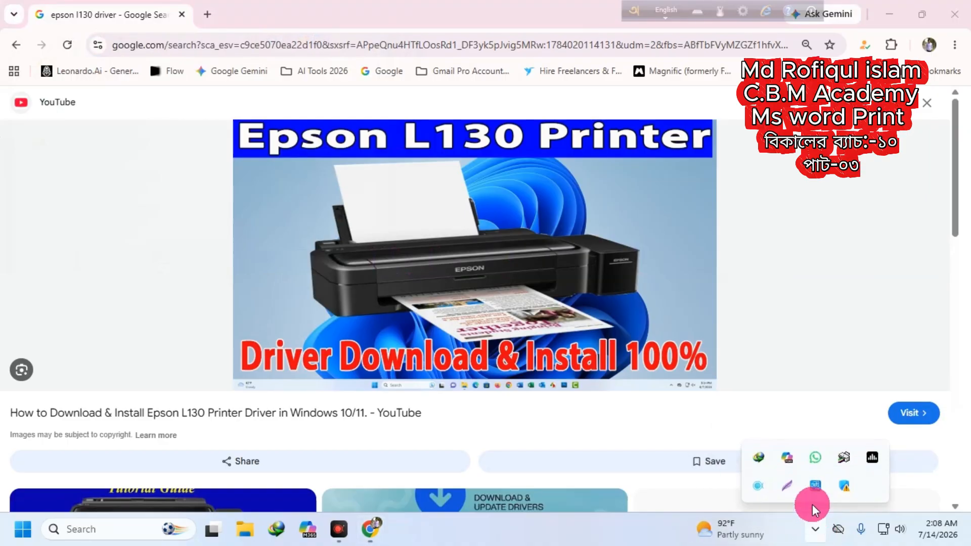
{"action": "left_click", "coordinate": [787, 486]}
{"action": "left_click_drag", "start_coordinate": [230, 119], "coordinate": [716, 340]}
{"action": "left_click", "coordinate": [682, 354]}
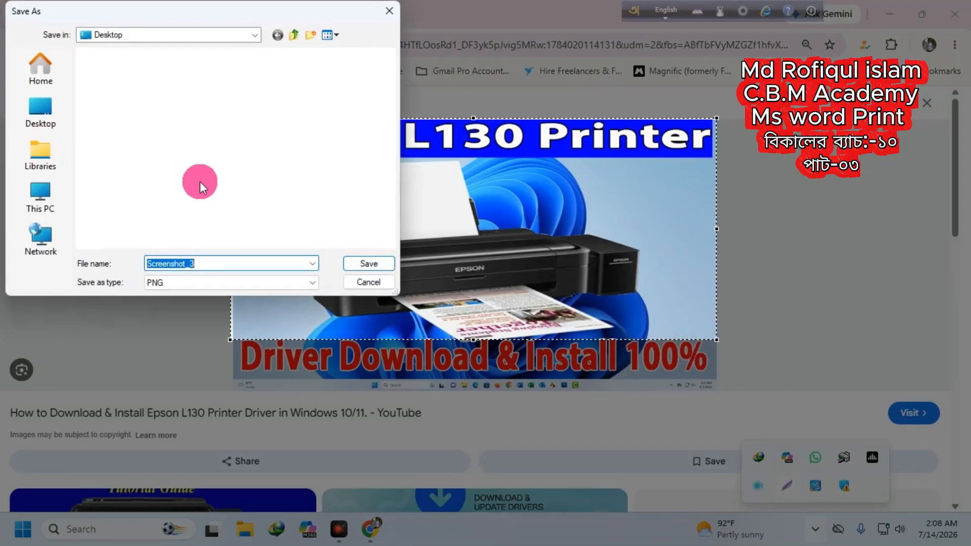
{"action": "left_click", "coordinate": [65, 116]}
{"action": "left_click", "coordinate": [368, 264]}
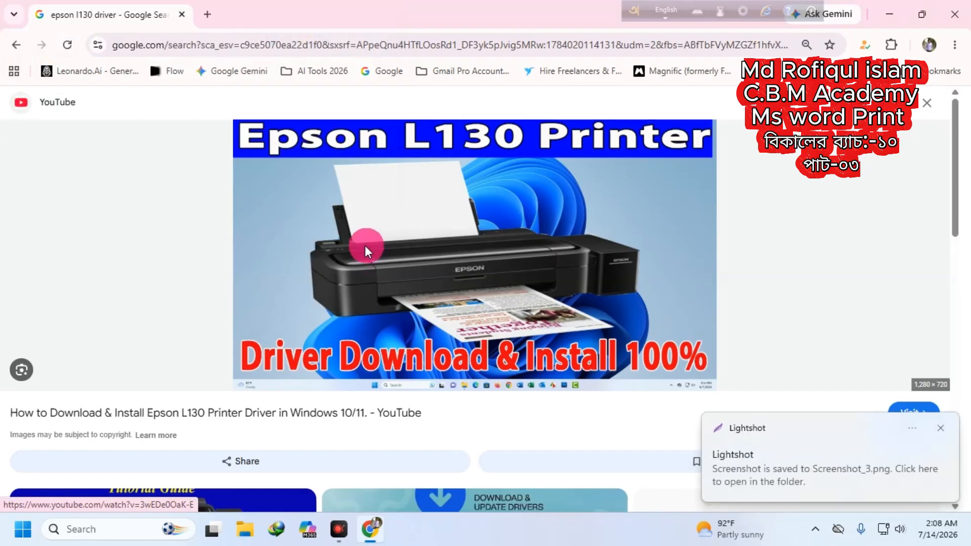
- Leave the browser, move the Screenshot_2 file to the middle of the desktop and view its picture
{"action": "left_click", "coordinate": [891, 8]}
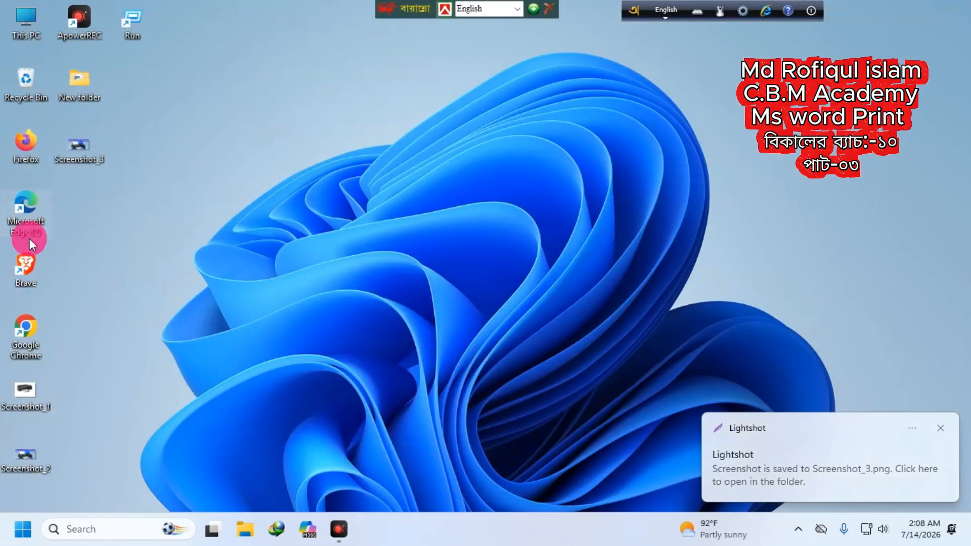
{"action": "left_click_drag", "start_coordinate": [14, 447], "coordinate": [438, 261]}
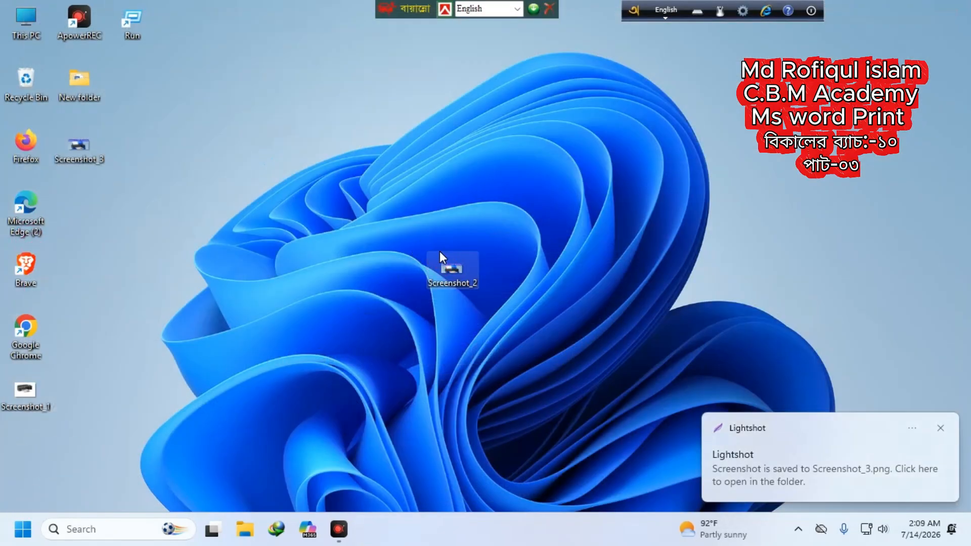
{"action": "double_click", "coordinate": [441, 256]}
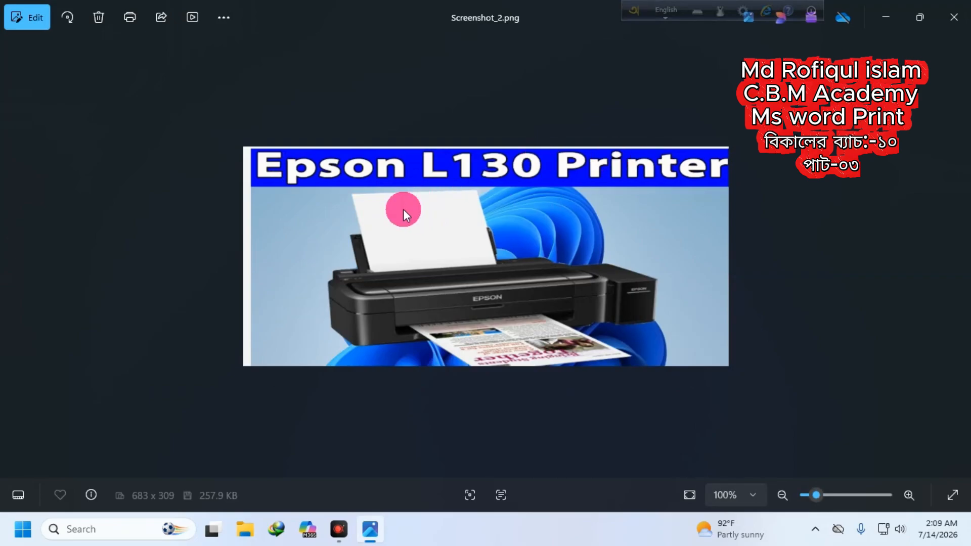
{"action": "scroll", "coordinate": [457, 305], "scroll_direction": "up", "scroll_amount": 2}
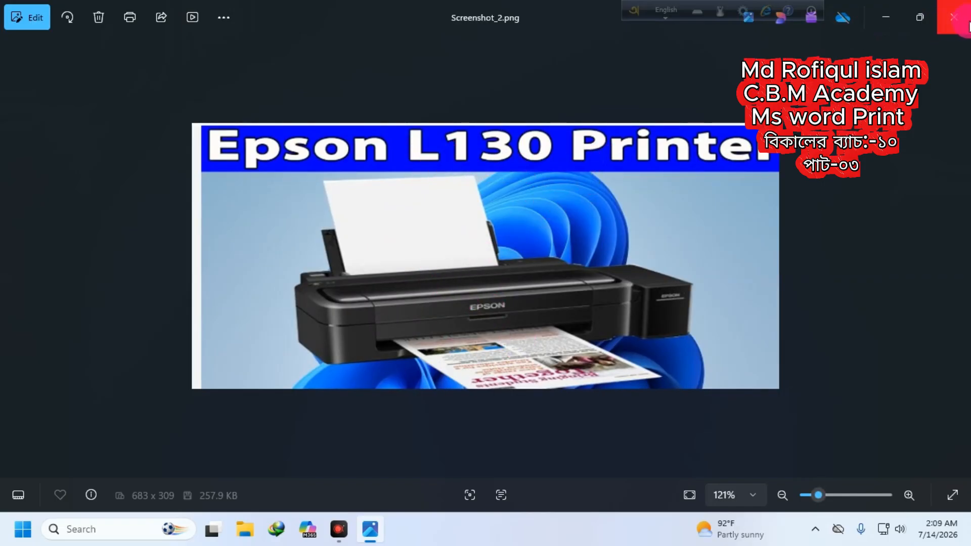
{"action": "left_click", "coordinate": [954, 18]}
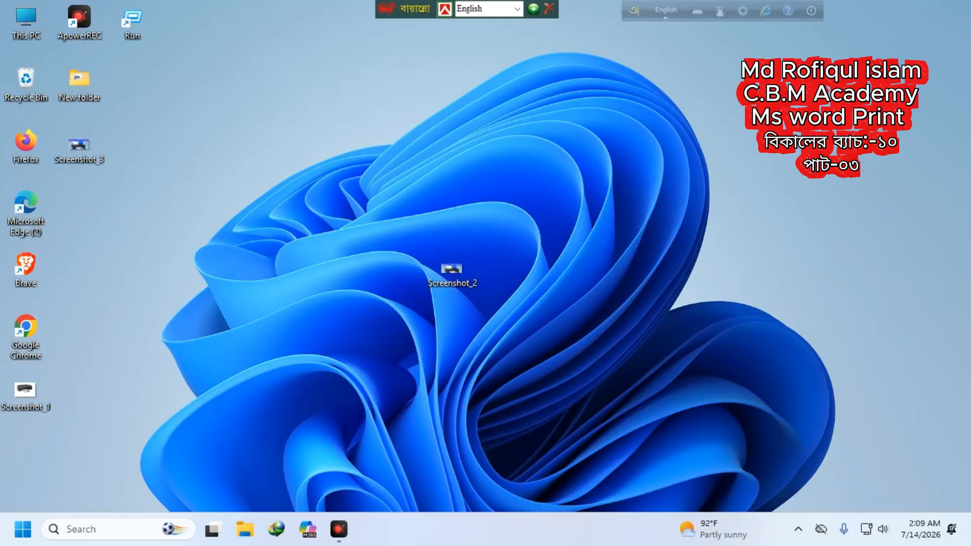
{"action": "left_click", "coordinate": [468, 276]}
{"action": "double_click", "coordinate": [449, 264]}
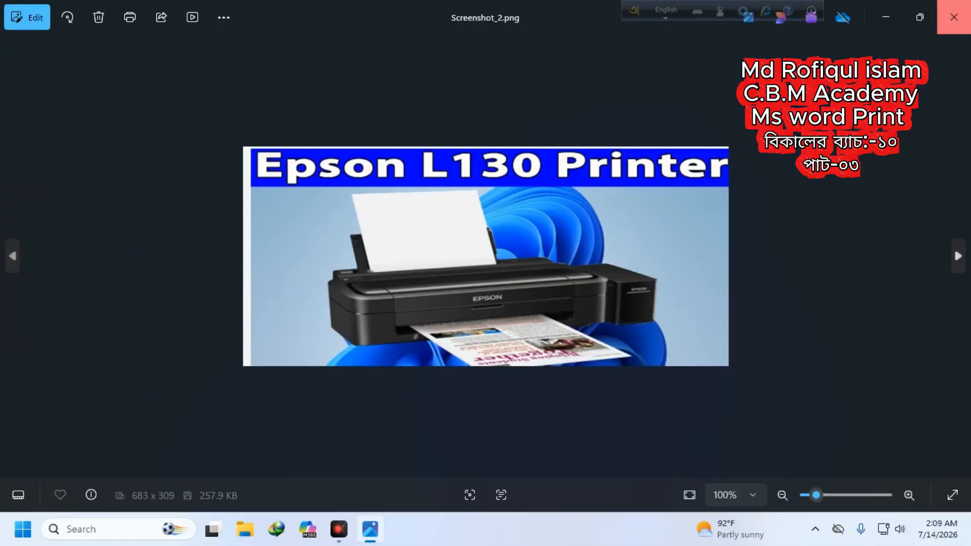
{"action": "left_click", "coordinate": [955, 18]}
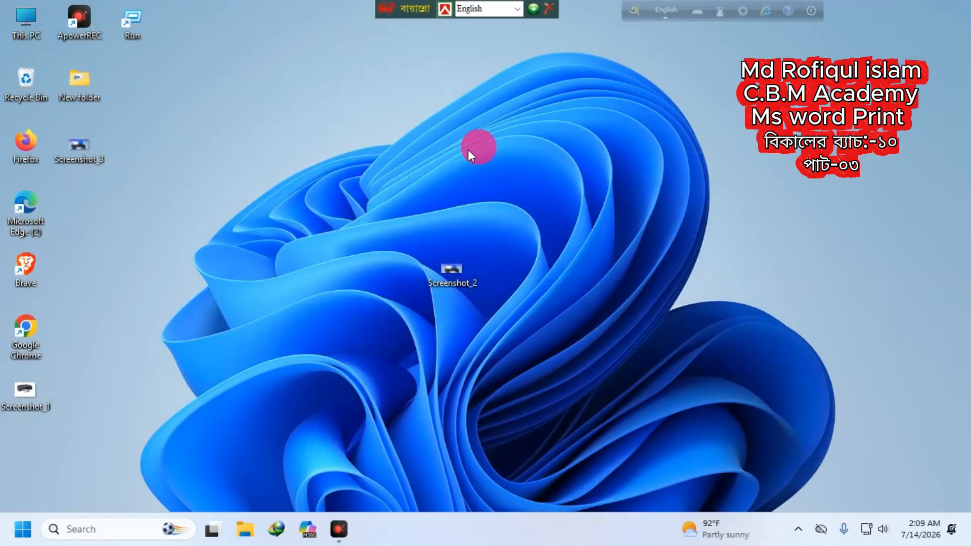
- Check the installed programs in Control Panel's Programs and Features for the EPSON L130 printer driver, and close the window
{"action": "left_click", "coordinate": [22, 521]}
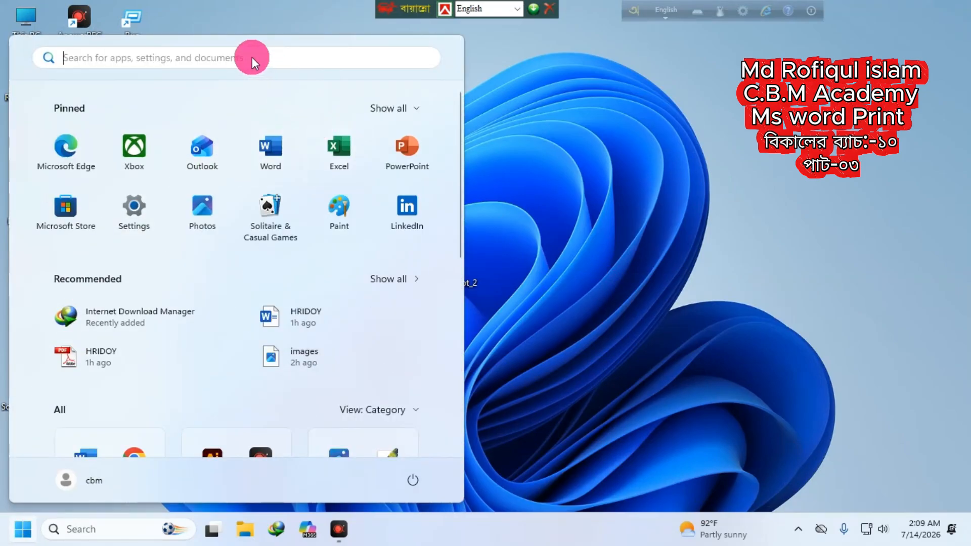
{"action": "type", "text": "con"}
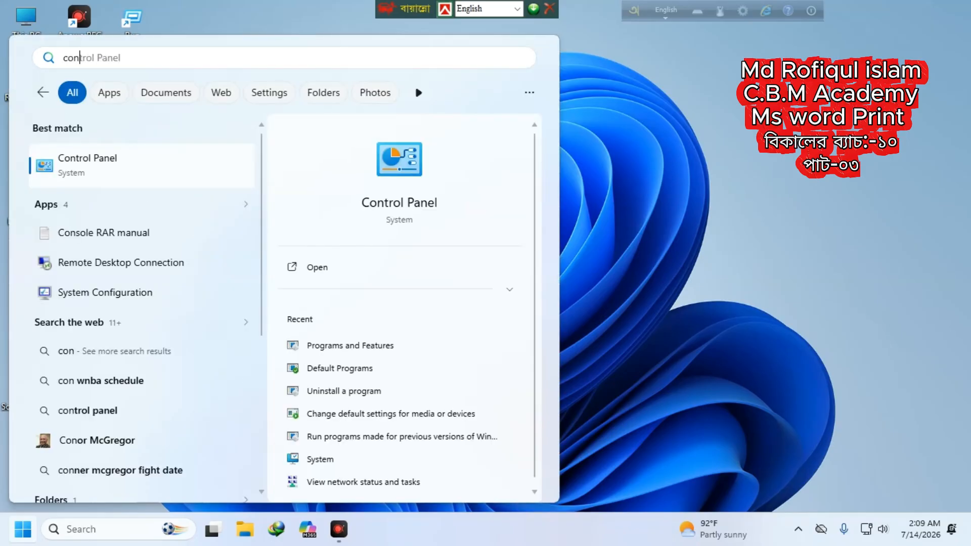
{"action": "left_click", "coordinate": [121, 152]}
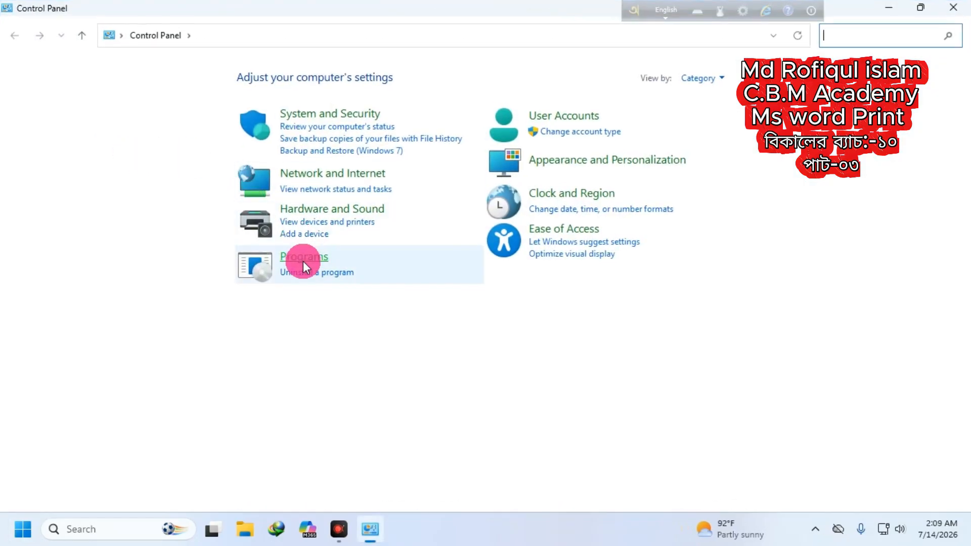
{"action": "left_click", "coordinate": [302, 261]}
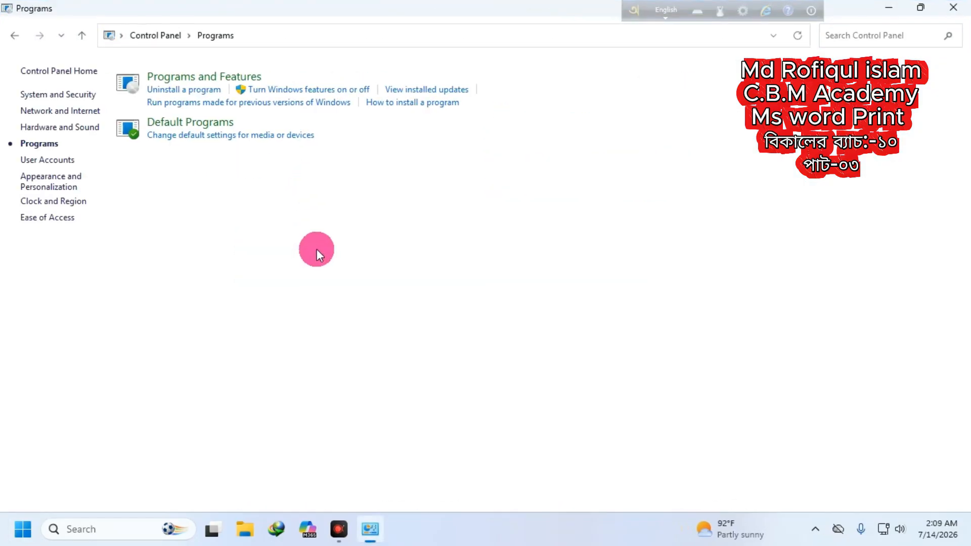
{"action": "left_click", "coordinate": [241, 75]}
{"action": "scroll", "coordinate": [244, 294], "scroll_direction": "down", "scroll_amount": 2}
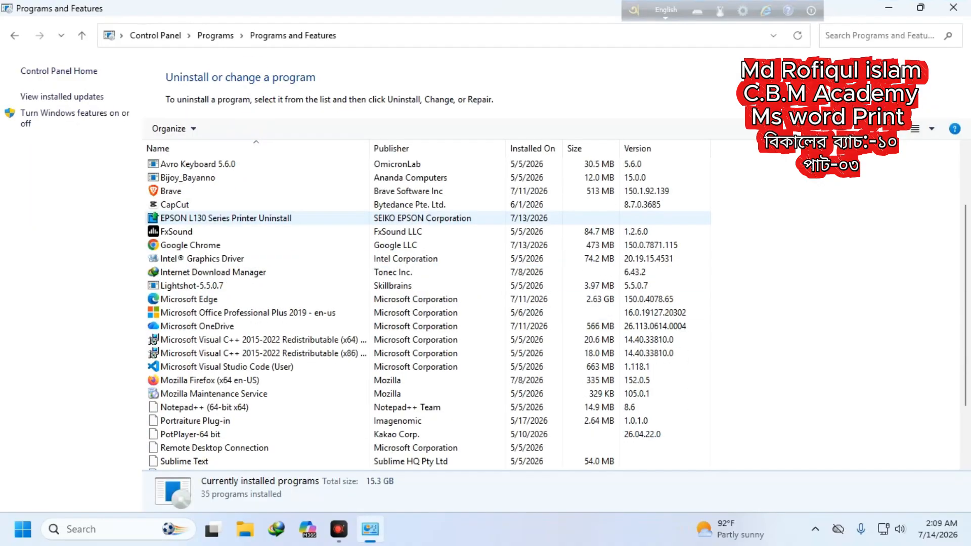
{"action": "left_click", "coordinate": [184, 315]}
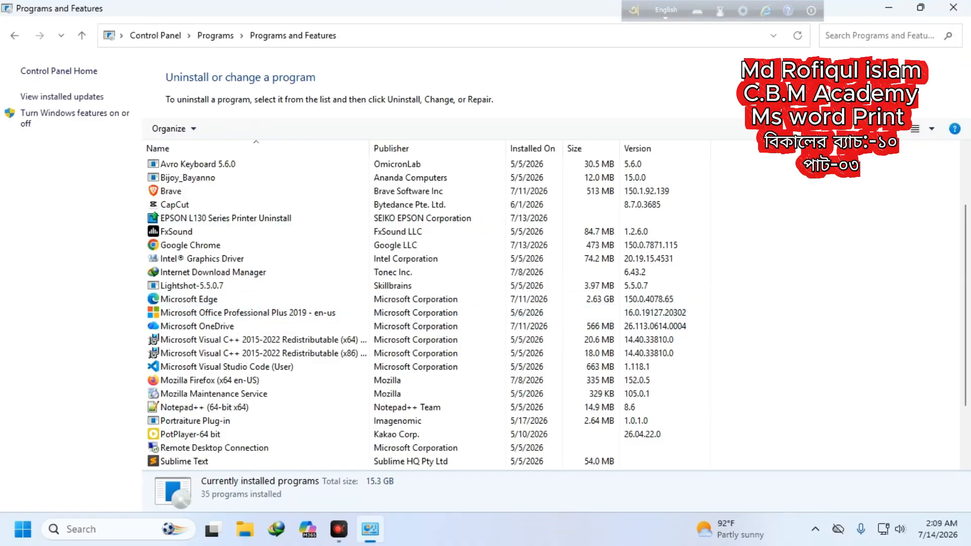
{"action": "left_click", "coordinate": [954, 7]}
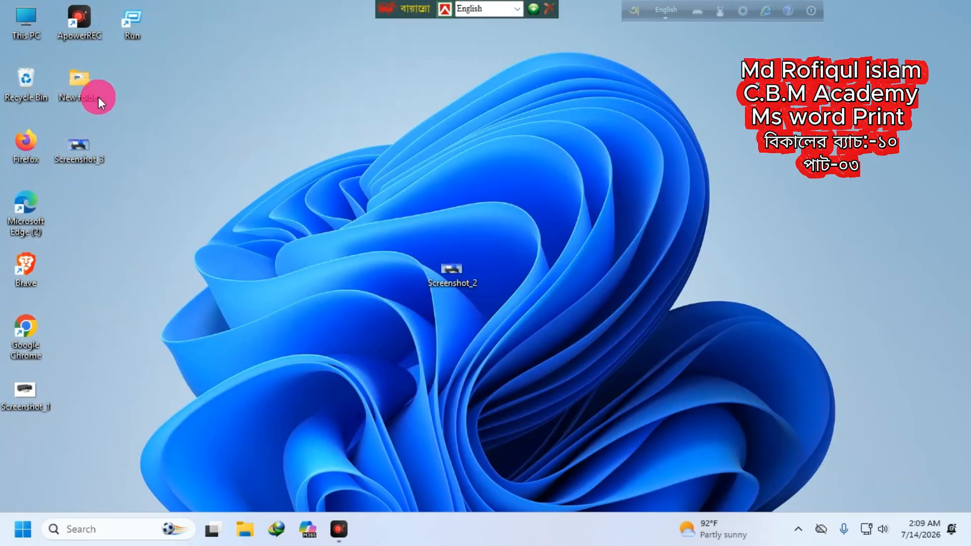
- Open the "cvm academy" Word document from New folder and check the EPSON L130 Series printer status in its print settings
{"action": "double_click", "coordinate": [79, 81]}
{"action": "double_click", "coordinate": [180, 122]}
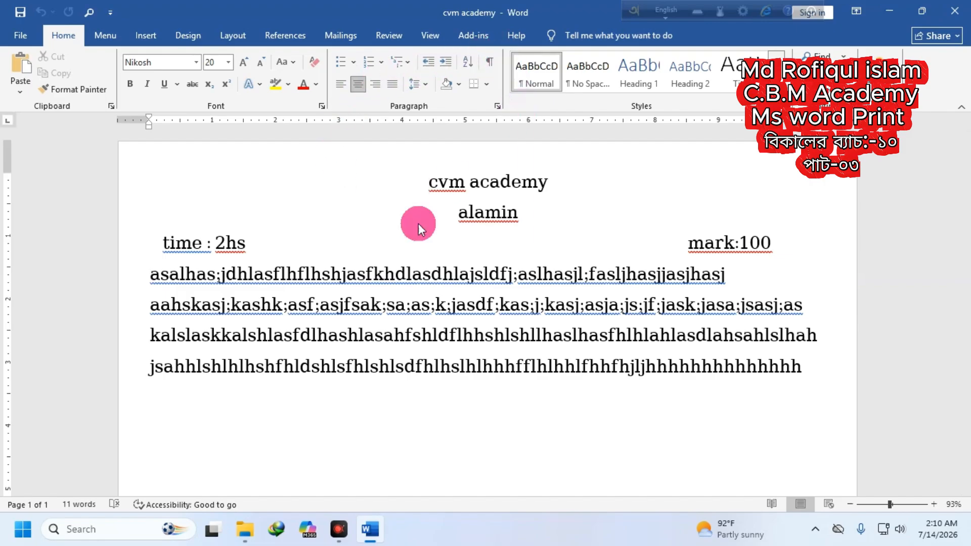
{"action": "key", "text": "ctrl+p"}
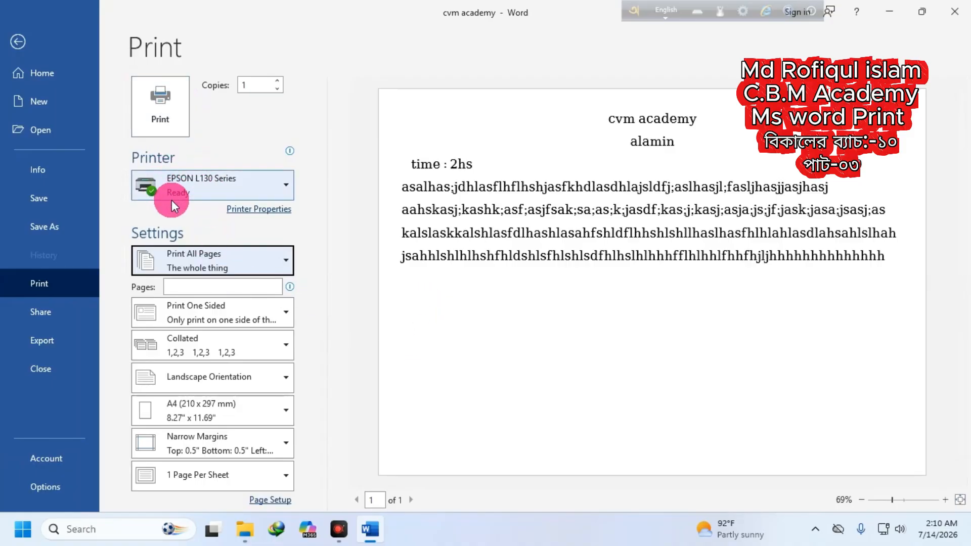
{"action": "mouse_move", "coordinate": [213, 184]}
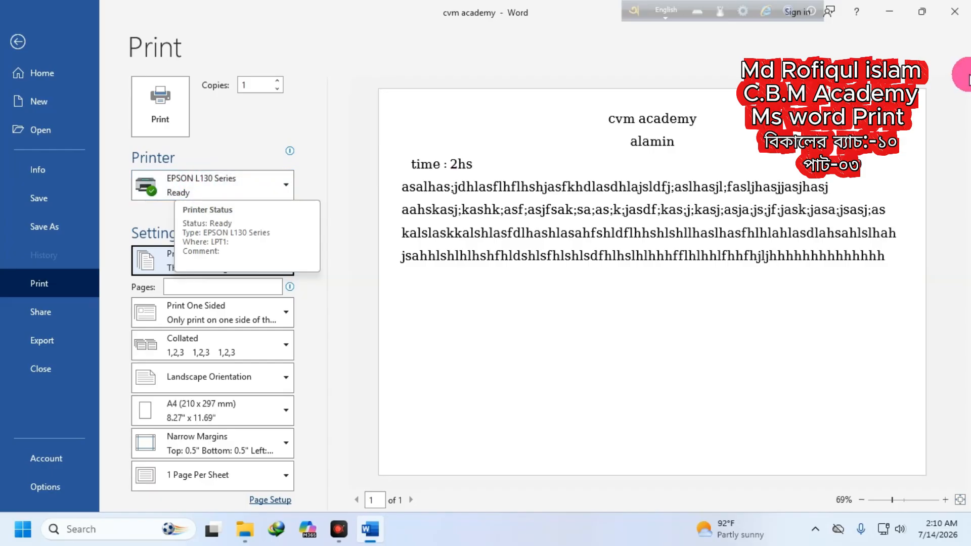
- Close the Word document and its folder, view the Screenshot_2 printer picture from the desktop, and close it
{"action": "left_click", "coordinate": [956, 11]}
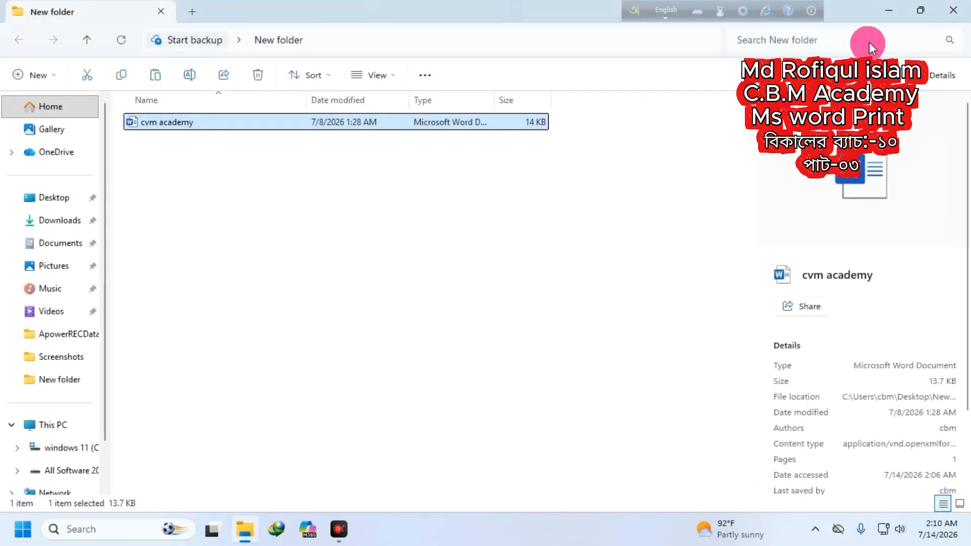
{"action": "left_click", "coordinate": [955, 10]}
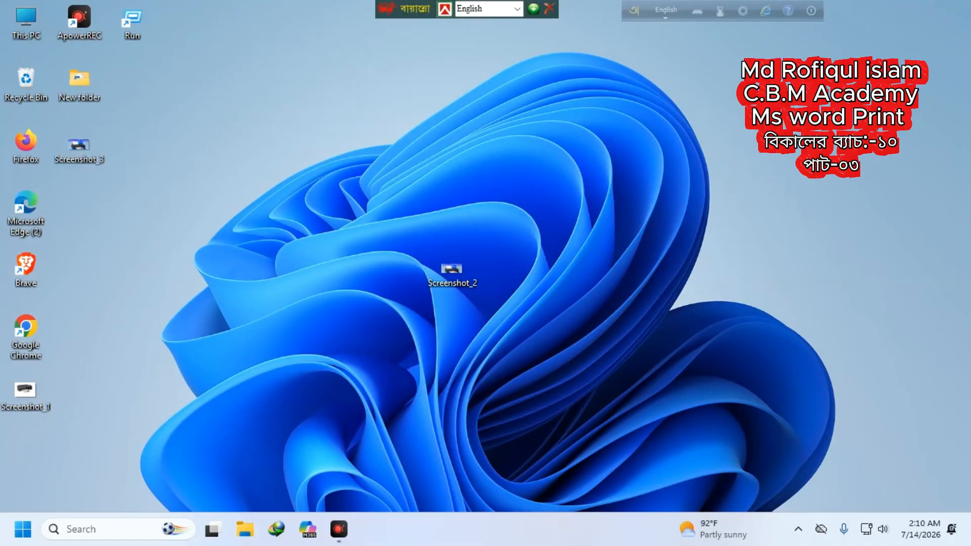
{"action": "double_click", "coordinate": [450, 273]}
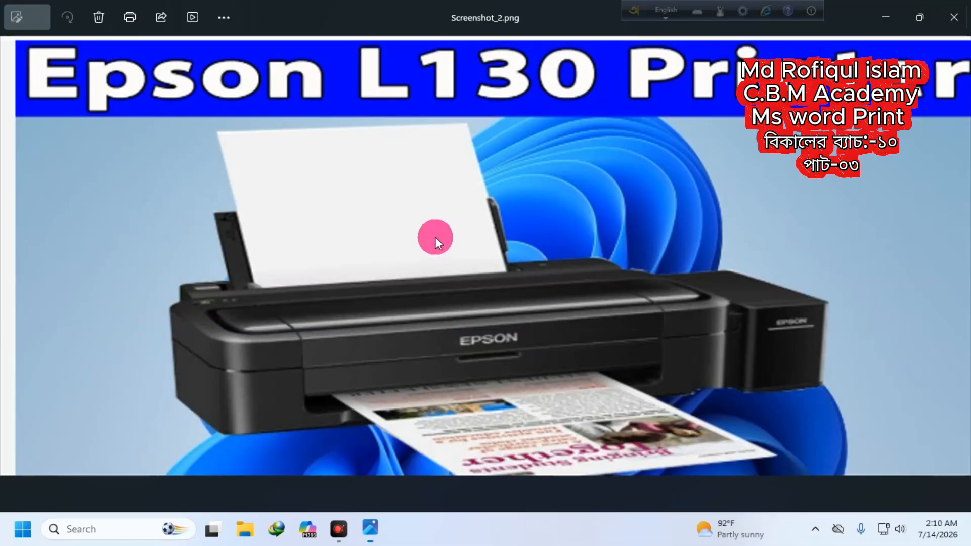
{"action": "scroll", "coordinate": [390, 242], "scroll_direction": "up", "scroll_amount": 1}
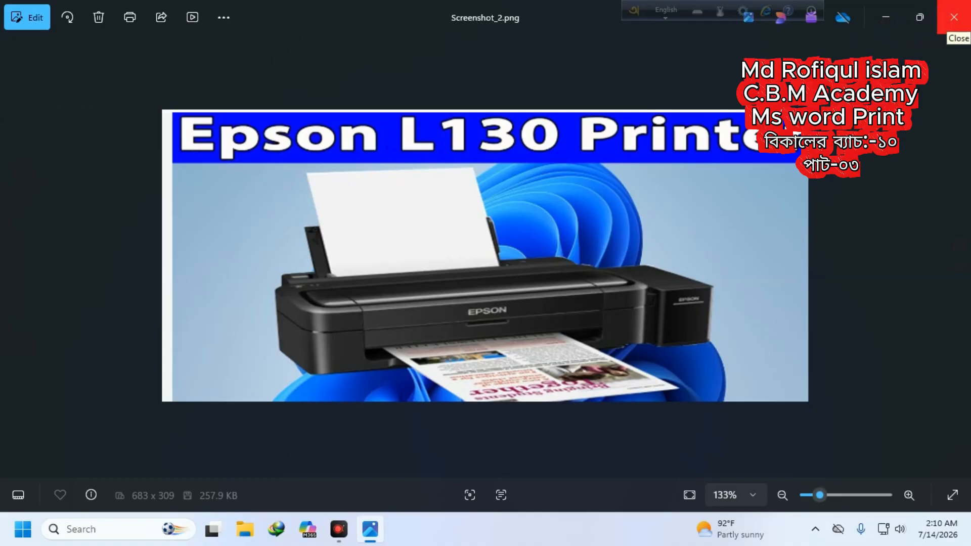
{"action": "left_click", "coordinate": [954, 17]}
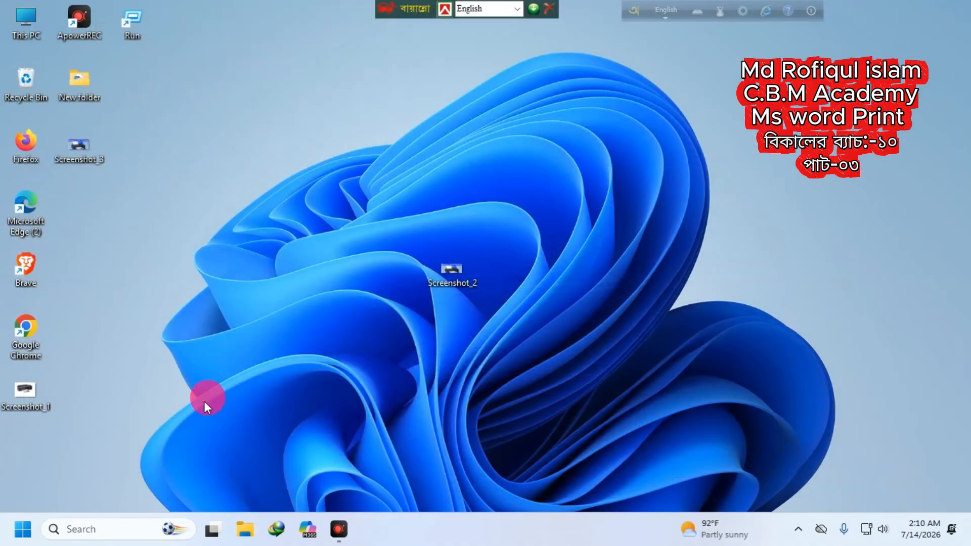
- Open the list of installed programs in Control Panel's Programs and Features
{"action": "left_click", "coordinate": [87, 530]}
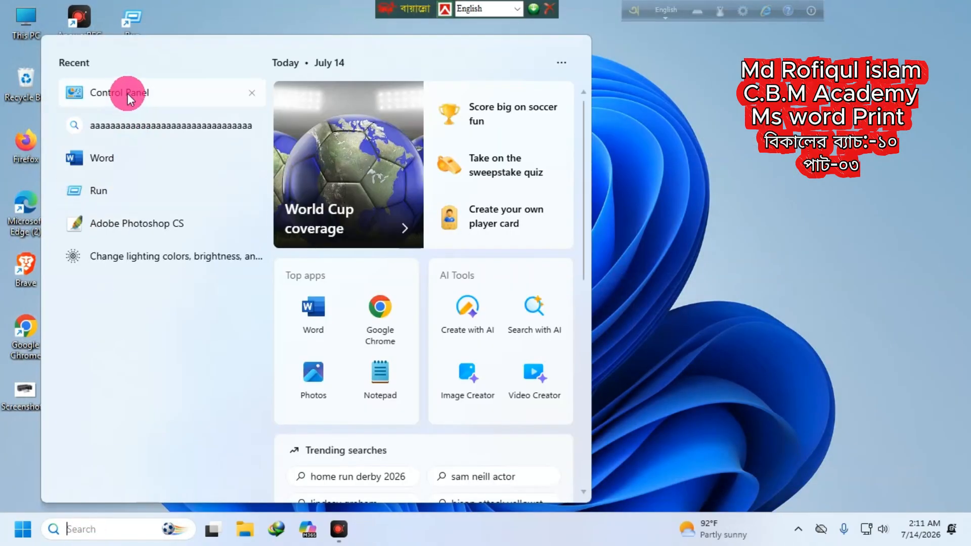
{"action": "left_click", "coordinate": [128, 93]}
{"action": "left_click", "coordinate": [297, 258]}
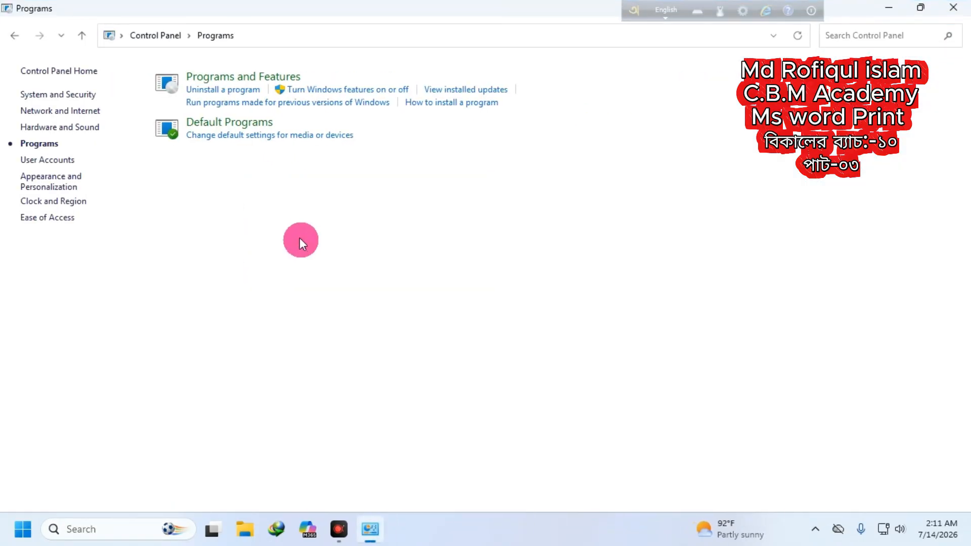
{"action": "left_click", "coordinate": [228, 76]}
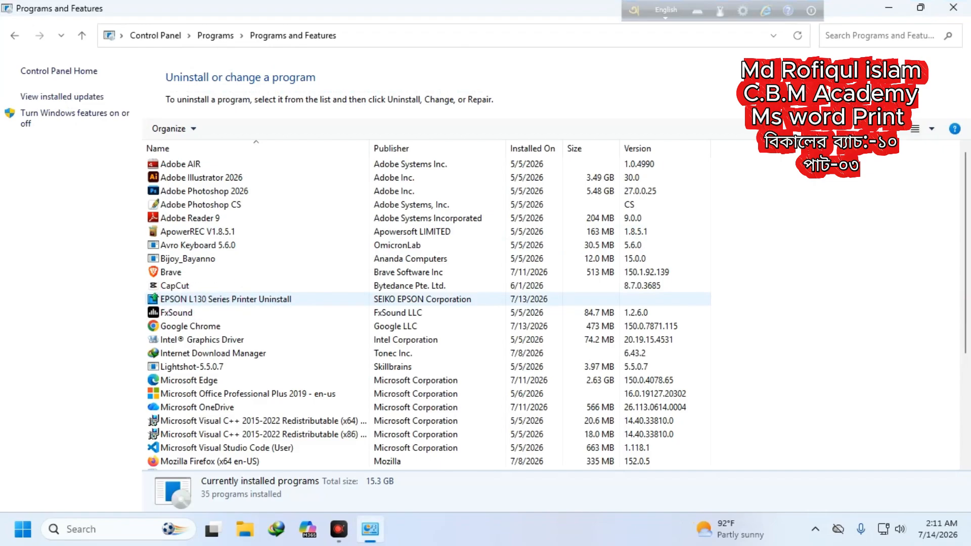
- Uninstall the EPSON L130 Series printer driver, accept the default printer change, and close Programs and Features
{"action": "left_click", "coordinate": [228, 299]}
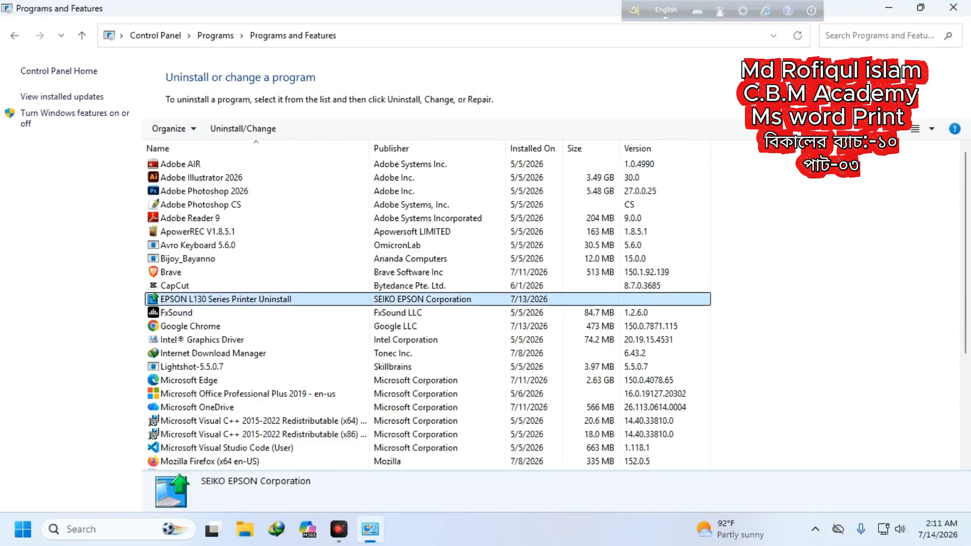
{"action": "left_click", "coordinate": [245, 129]}
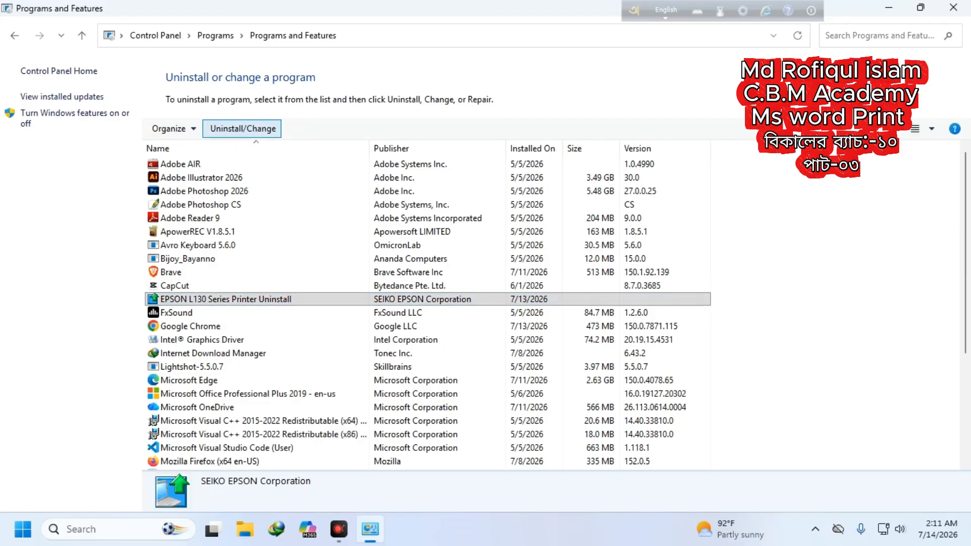
{"action": "left_click", "coordinate": [483, 213]}
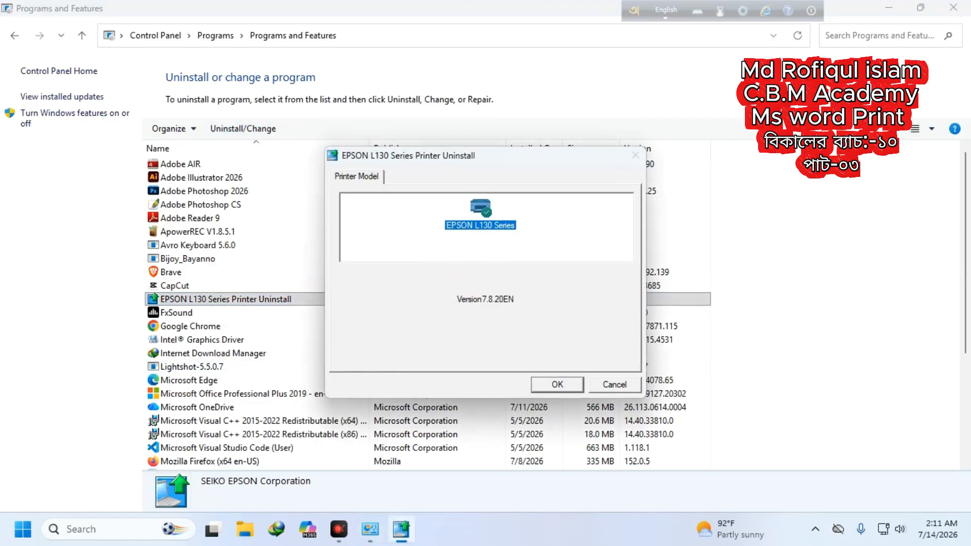
{"action": "left_click", "coordinate": [553, 381]}
{"action": "left_click", "coordinate": [527, 308]}
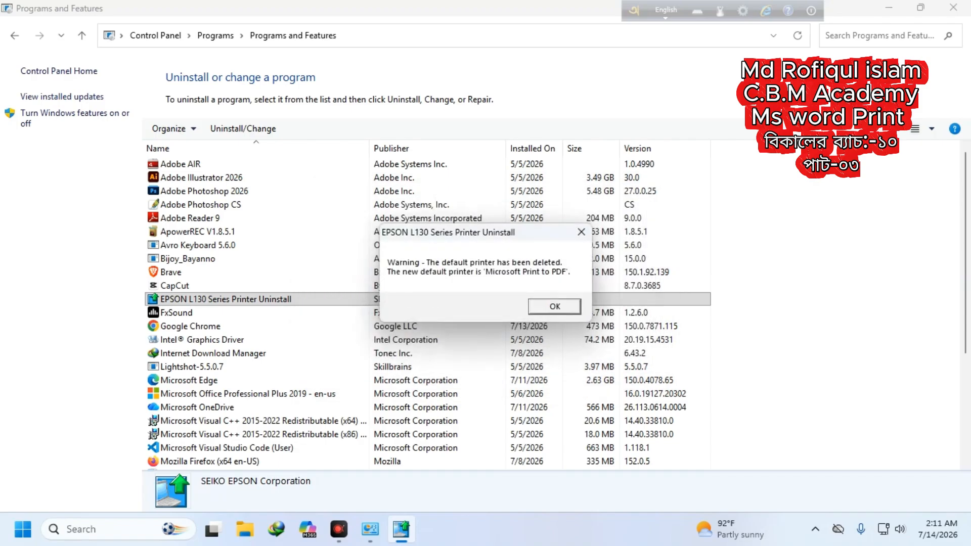
{"action": "left_click", "coordinate": [556, 307]}
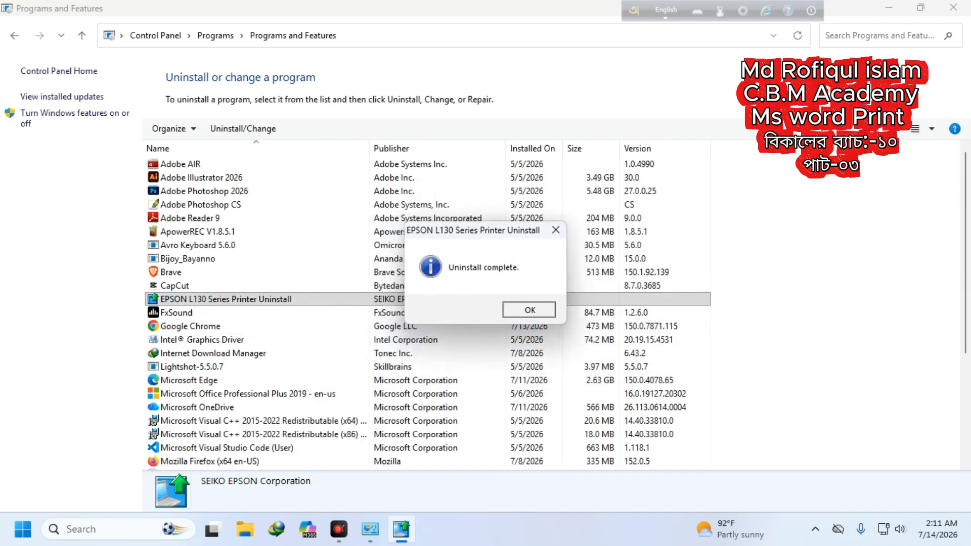
{"action": "left_click", "coordinate": [527, 308]}
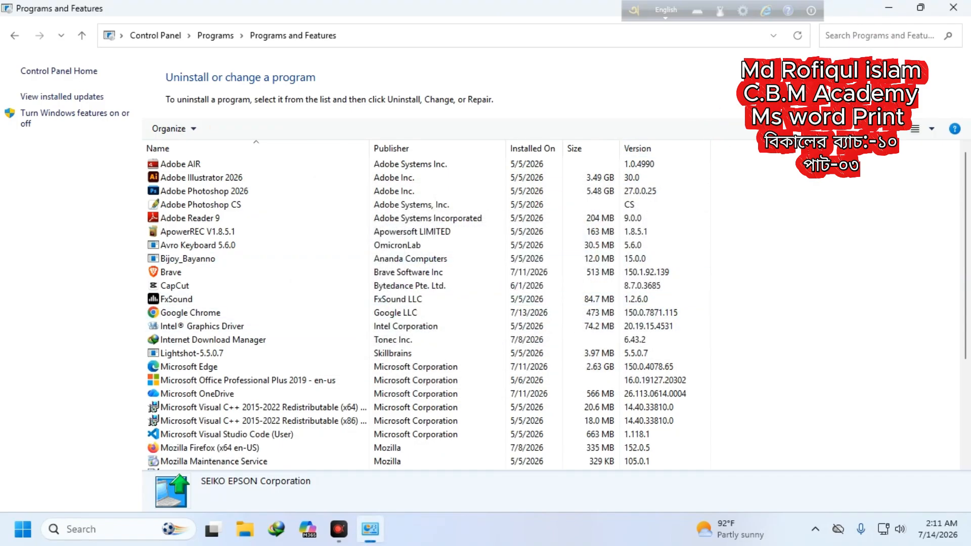
{"action": "left_click", "coordinate": [953, 7]}
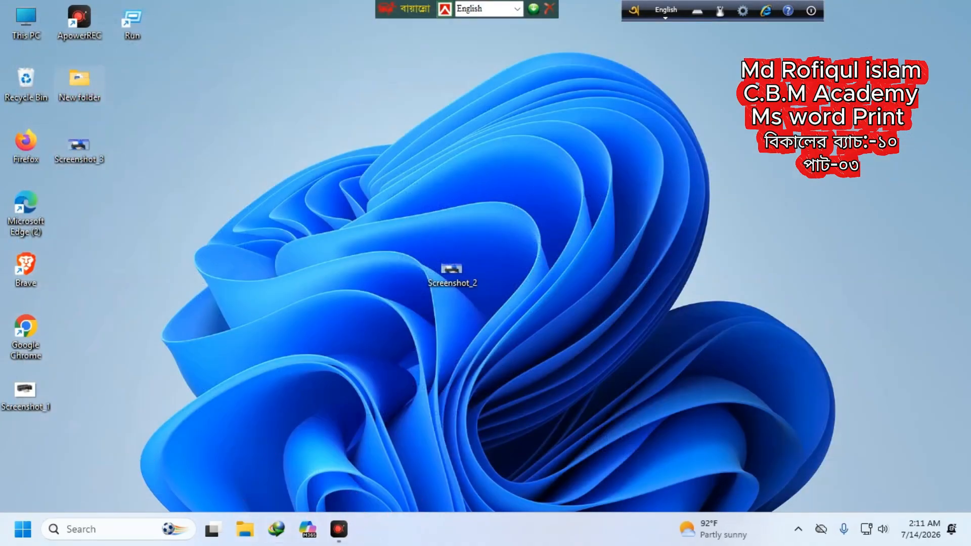
- Open the "cvm academy" document from New folder, check which printers its print settings offer, and close Word
{"action": "double_click", "coordinate": [79, 80]}
{"action": "double_click", "coordinate": [223, 121]}
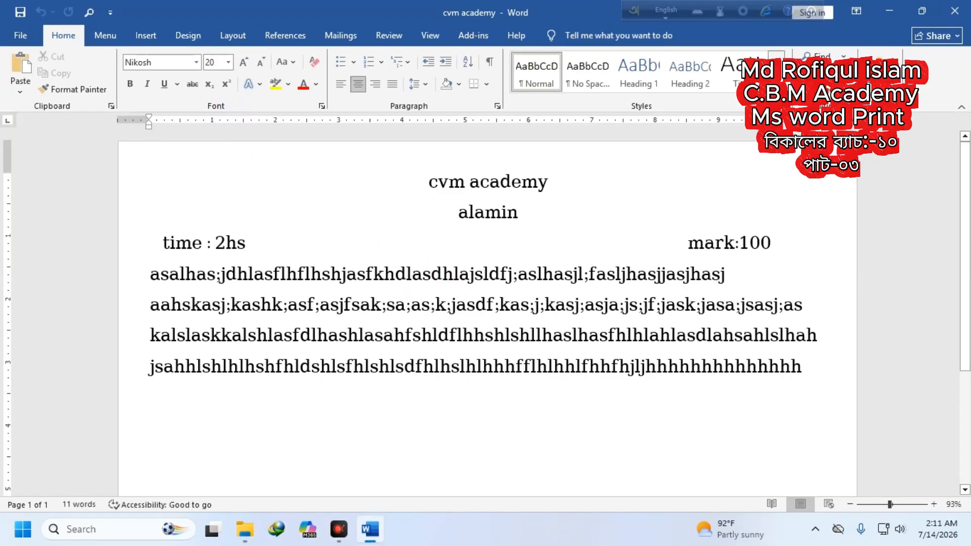
{"action": "key", "text": "ctrl+p"}
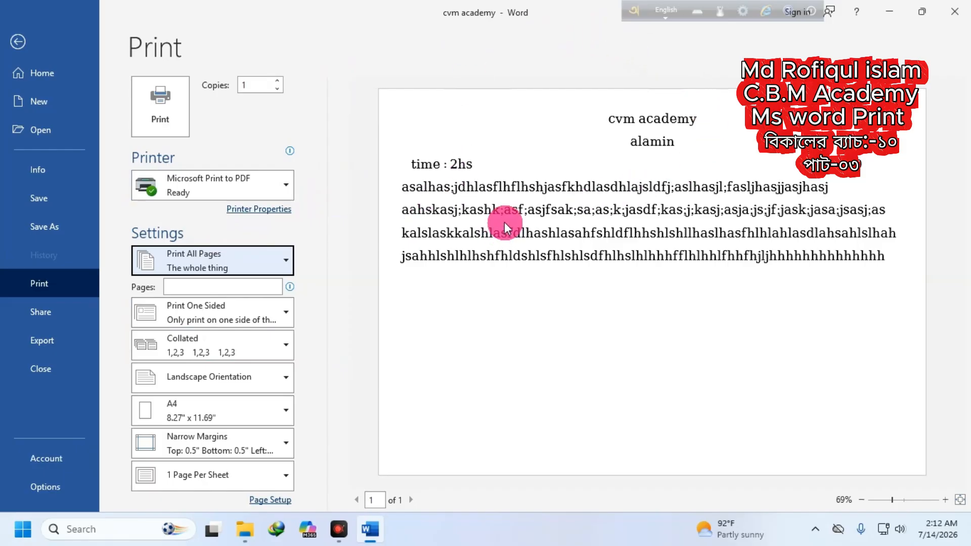
{"action": "left_click", "coordinate": [290, 185]}
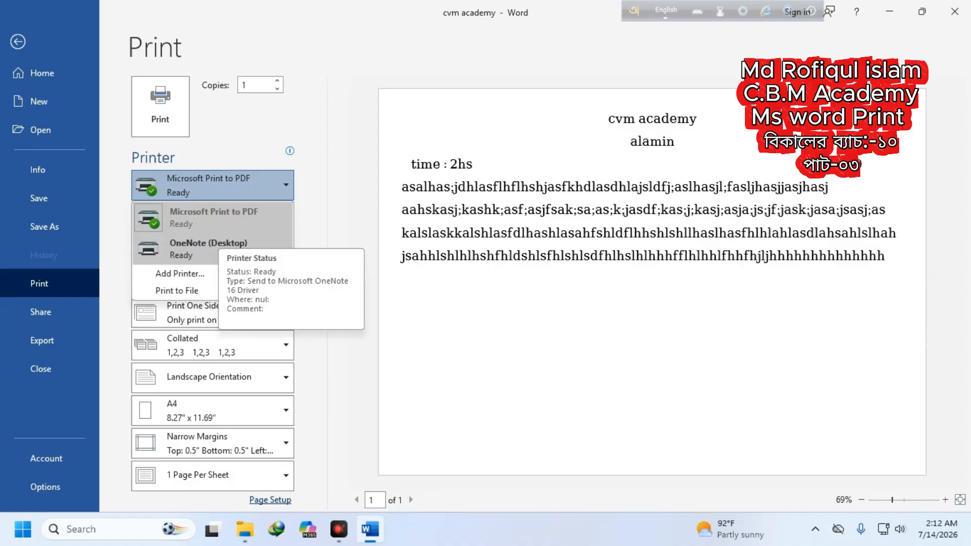
{"action": "left_click", "coordinate": [224, 221]}
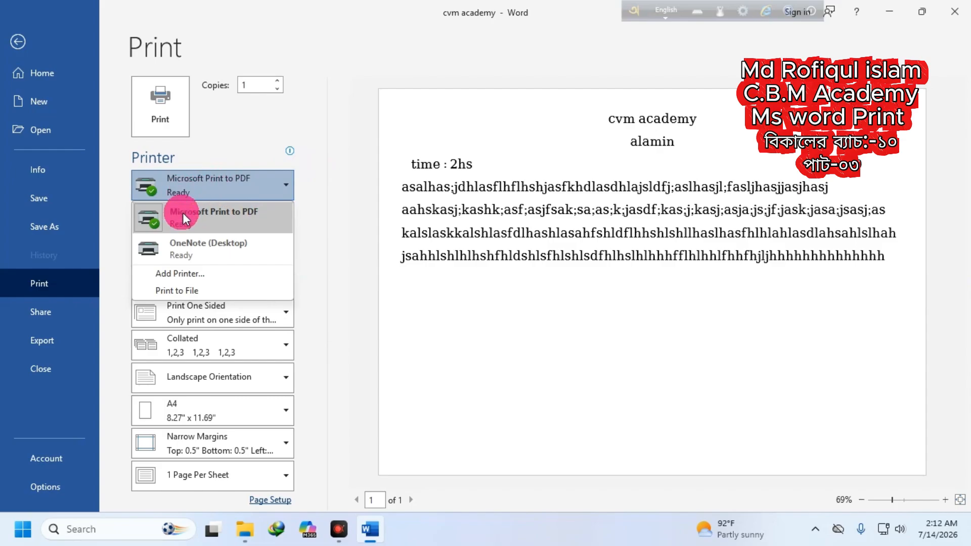
{"action": "left_click", "coordinate": [955, 12]}
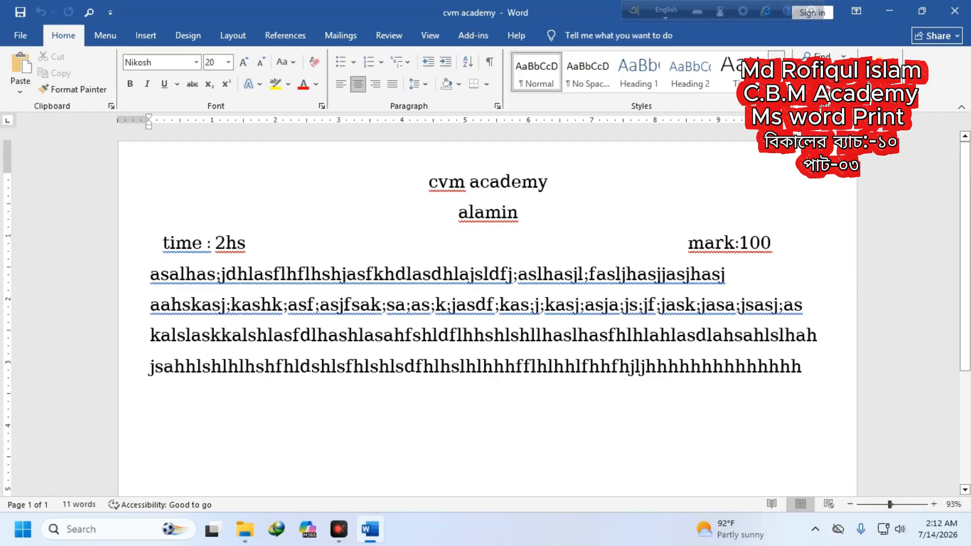
{"action": "left_click", "coordinate": [956, 11]}
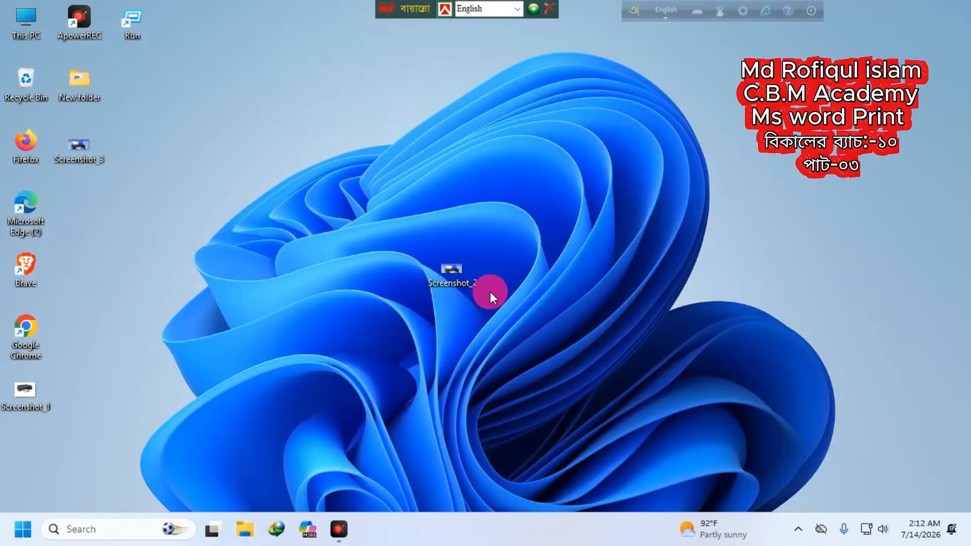
- View the Screenshot_2 printer picture again and move its file beside the other icons on the desktop
{"action": "left_click_drag", "start_coordinate": [377, 197], "coordinate": [347, 212]}
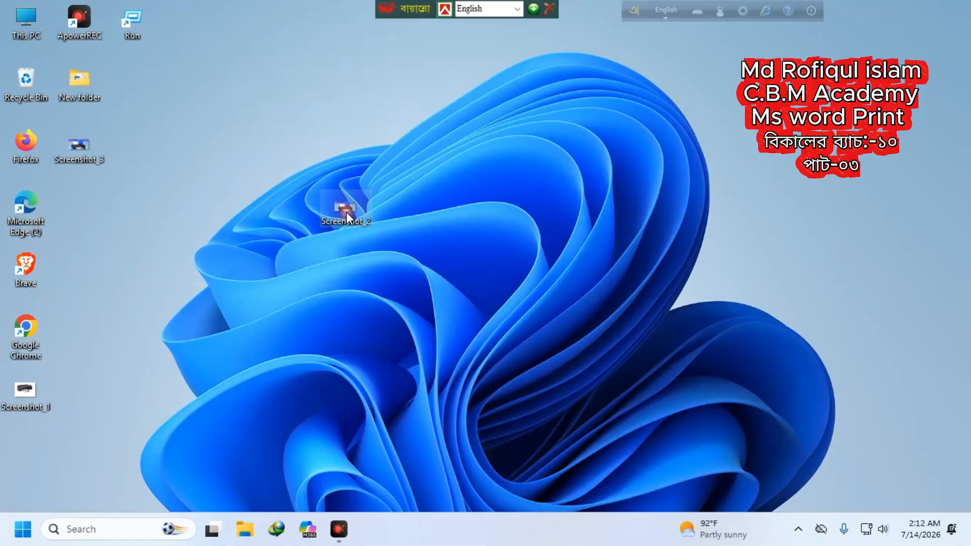
{"action": "double_click", "coordinate": [347, 211]}
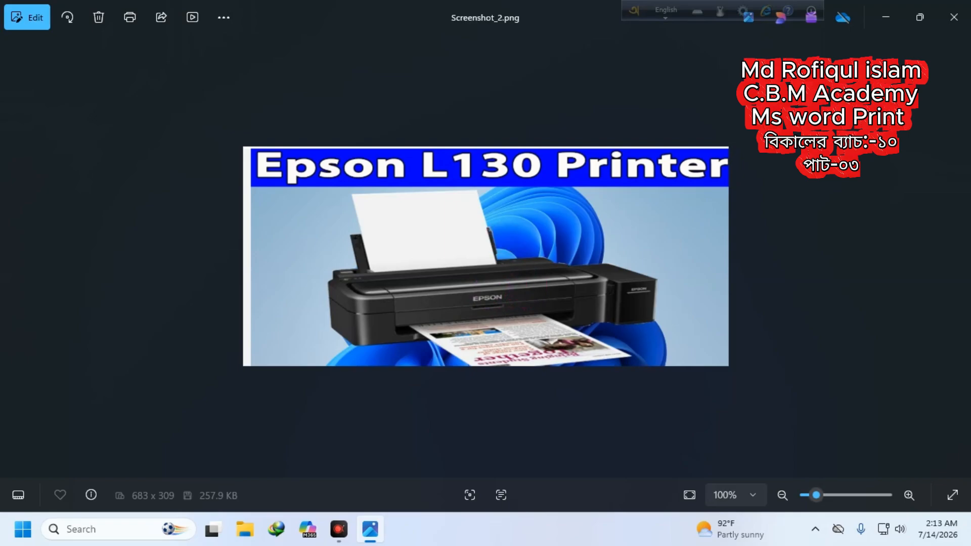
{"action": "left_click", "coordinate": [944, 20]}
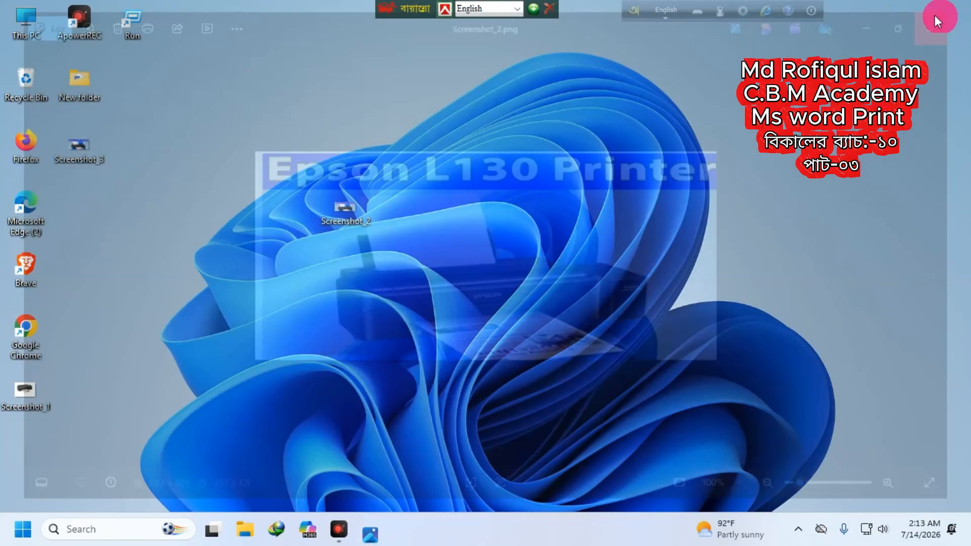
{"action": "left_click_drag", "start_coordinate": [356, 205], "coordinate": [157, 230]}
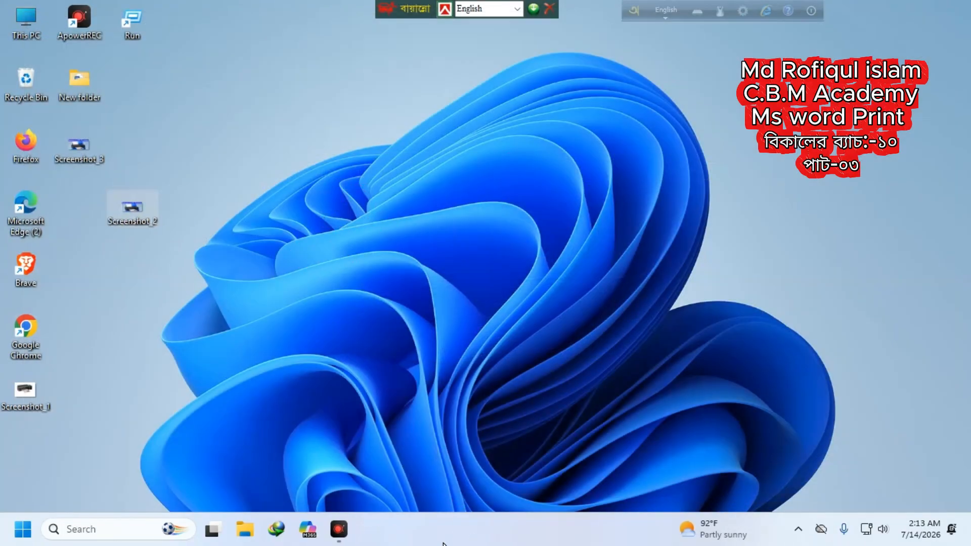
- Open Google Chrome with the second listed profile and search Google for "epson l130 driver"
{"action": "double_click", "coordinate": [38, 353]}
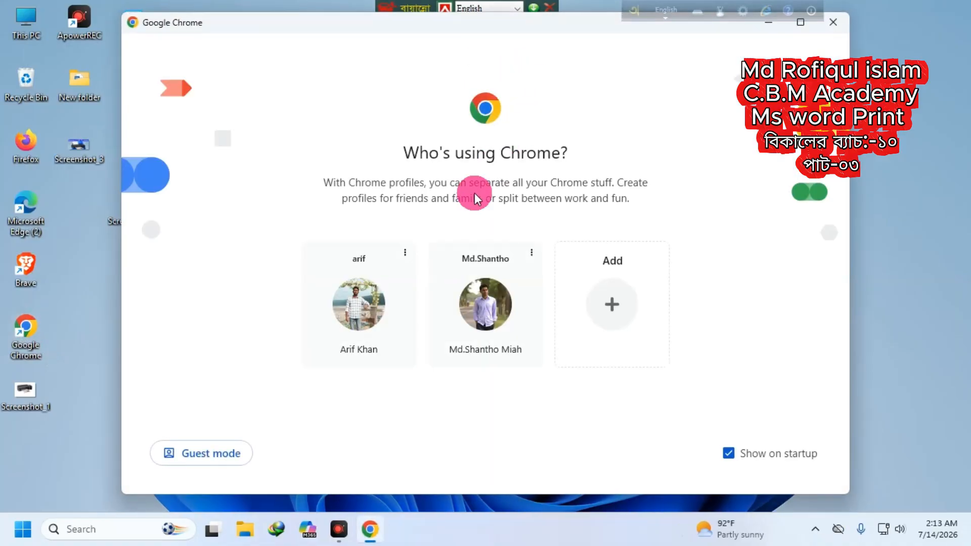
{"action": "left_click", "coordinate": [468, 299]}
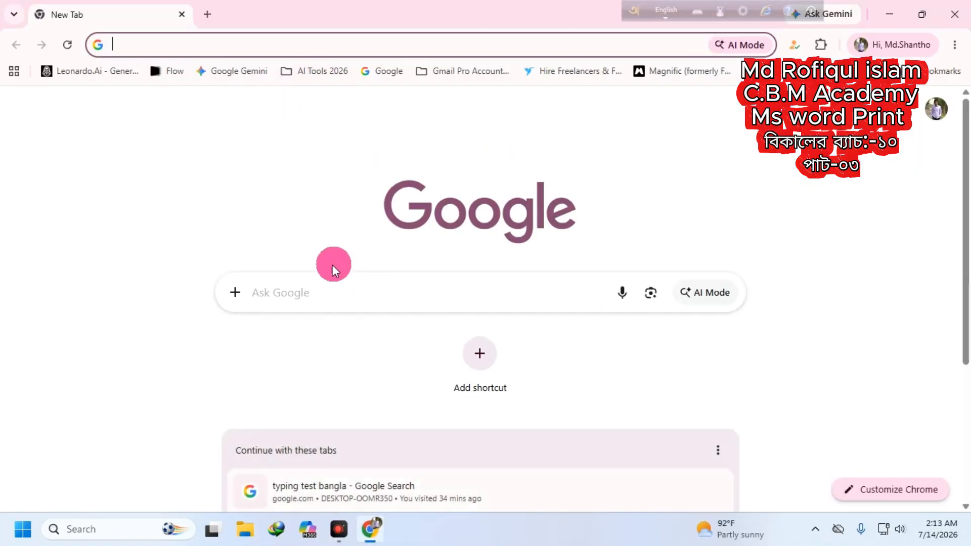
{"action": "left_click", "coordinate": [304, 289]}
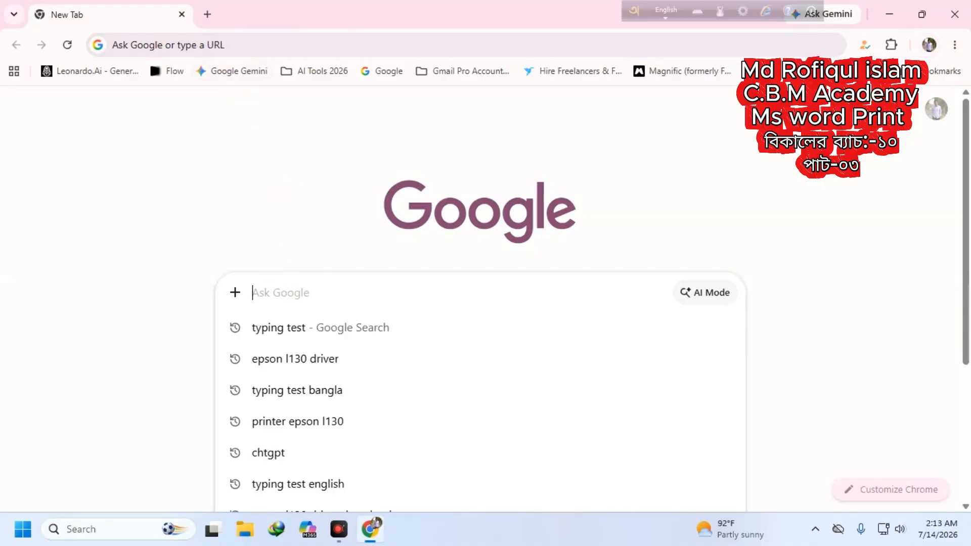
{"action": "type", "text": "epson l130 driver"}
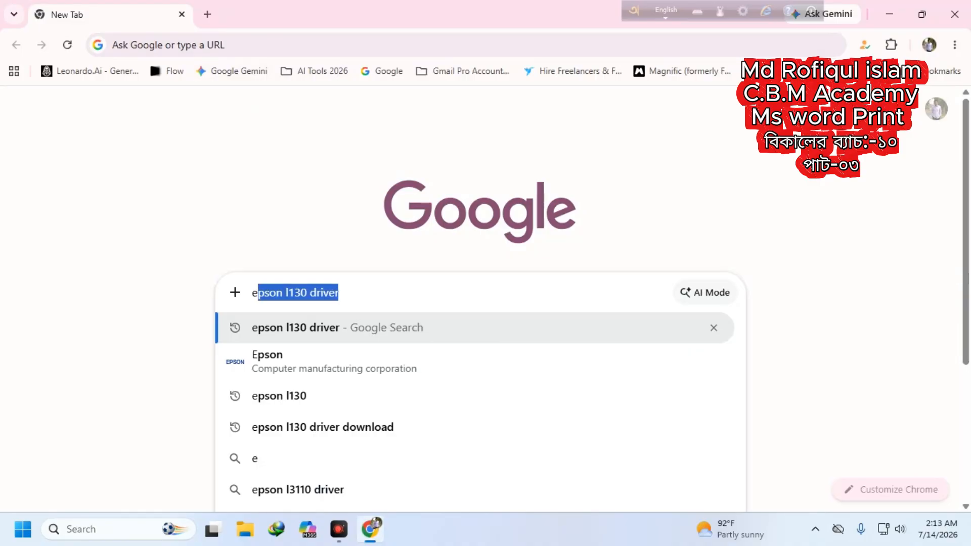
{"action": "left_click", "coordinate": [295, 289]}
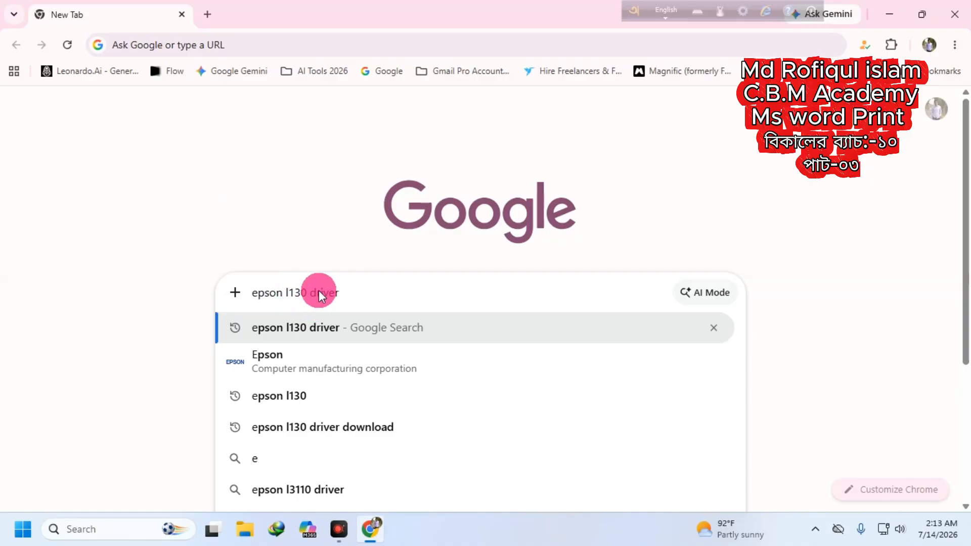
{"action": "left_click_drag", "start_coordinate": [310, 292], "coordinate": [349, 286]}
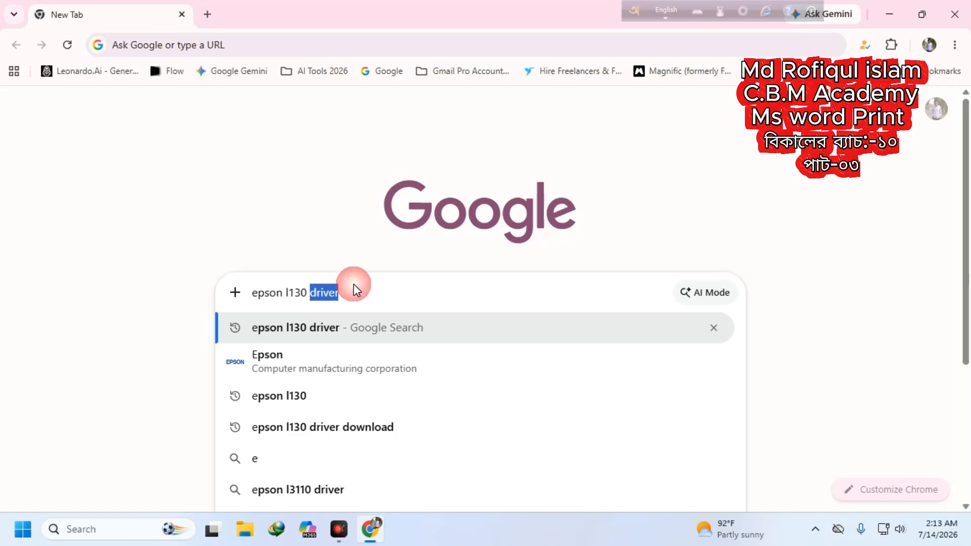
{"action": "left_click", "coordinate": [356, 290]}
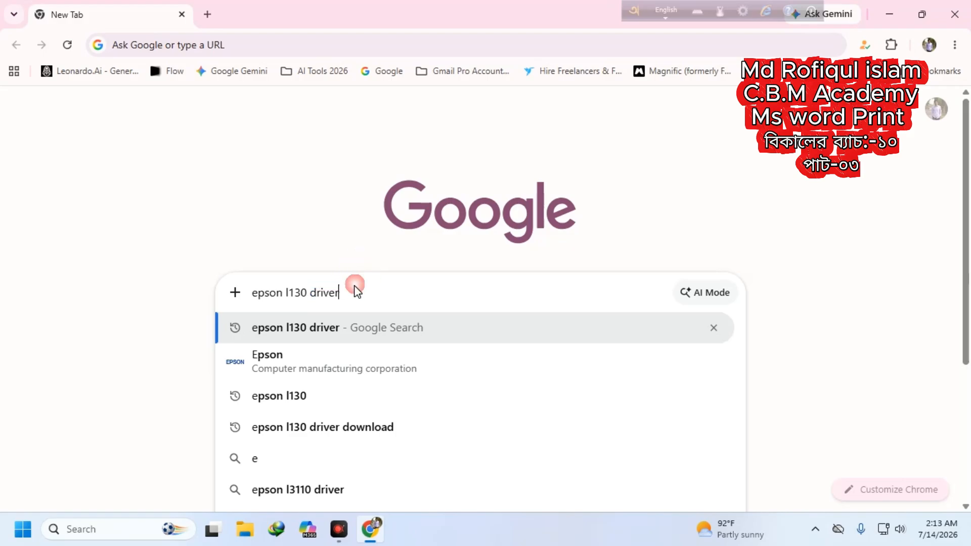
{"action": "key", "text": "Return"}
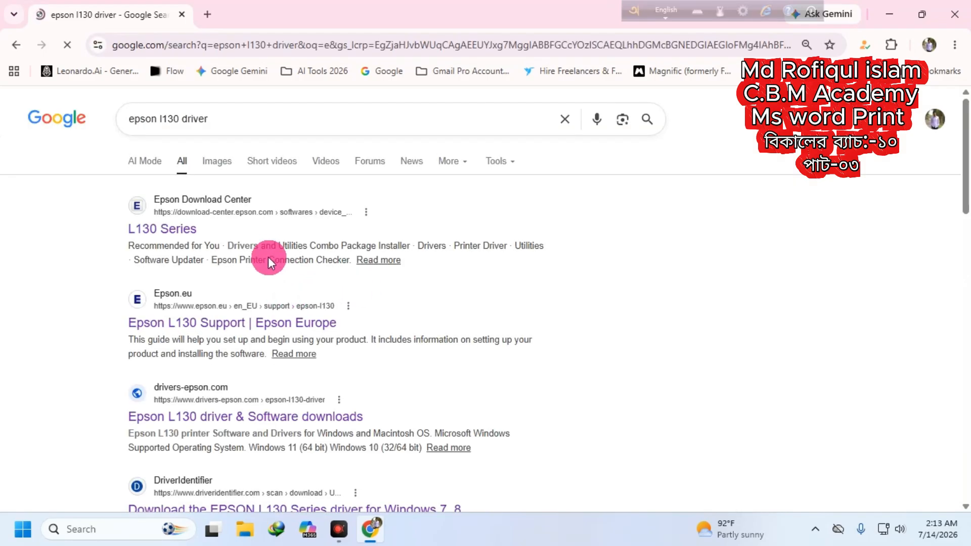
- Open the Epson Download Center "L130 Series" result and the Epson Europe "Epson L130 Support" result in separate new tabs
{"action": "right_click", "coordinate": [257, 215]}
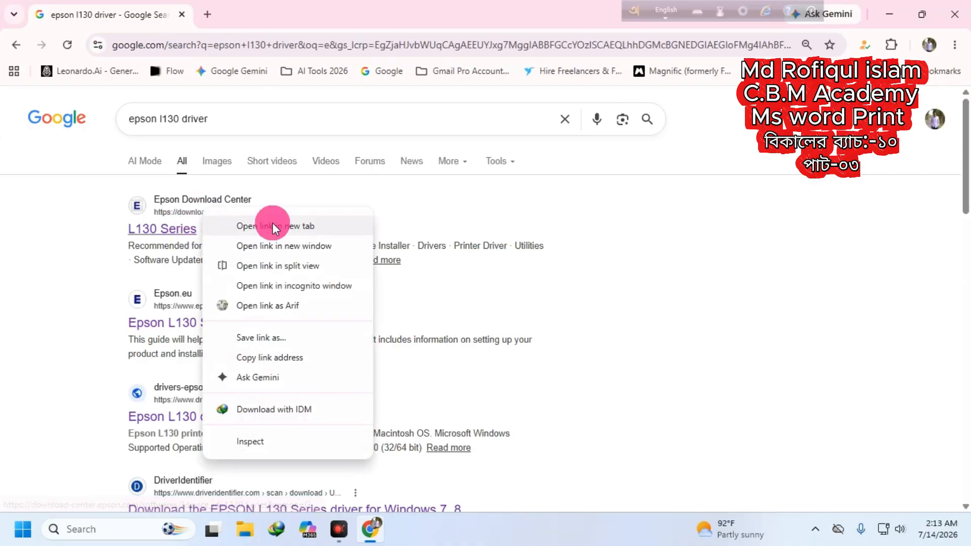
{"action": "left_click", "coordinate": [272, 223]}
{"action": "right_click", "coordinate": [284, 320]}
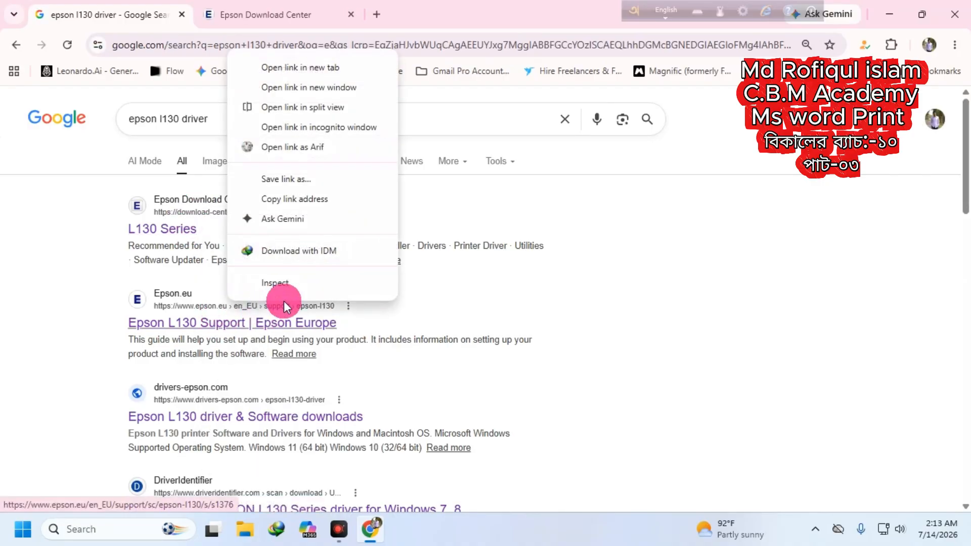
{"action": "left_click", "coordinate": [318, 63]}
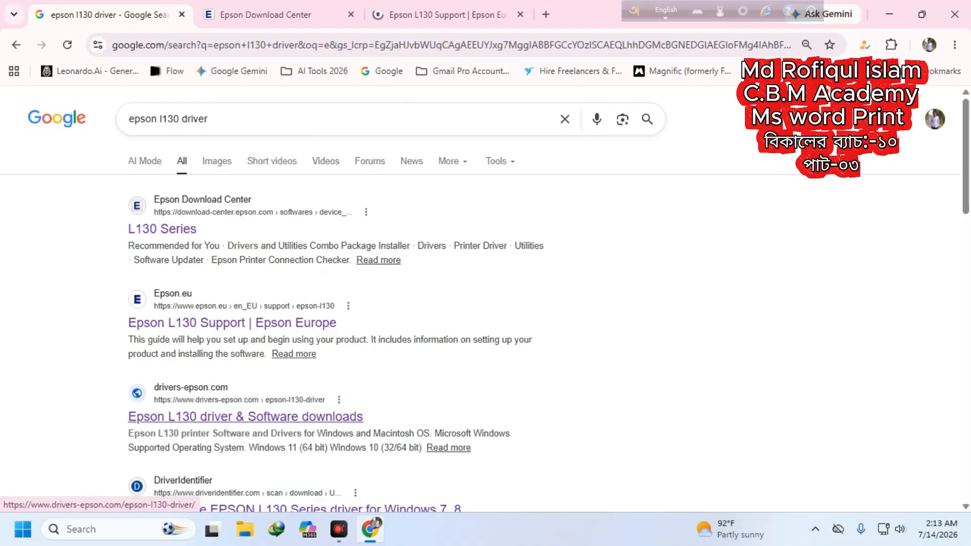
{"action": "right_click", "coordinate": [237, 393]}
{"action": "left_click", "coordinate": [326, 158]}
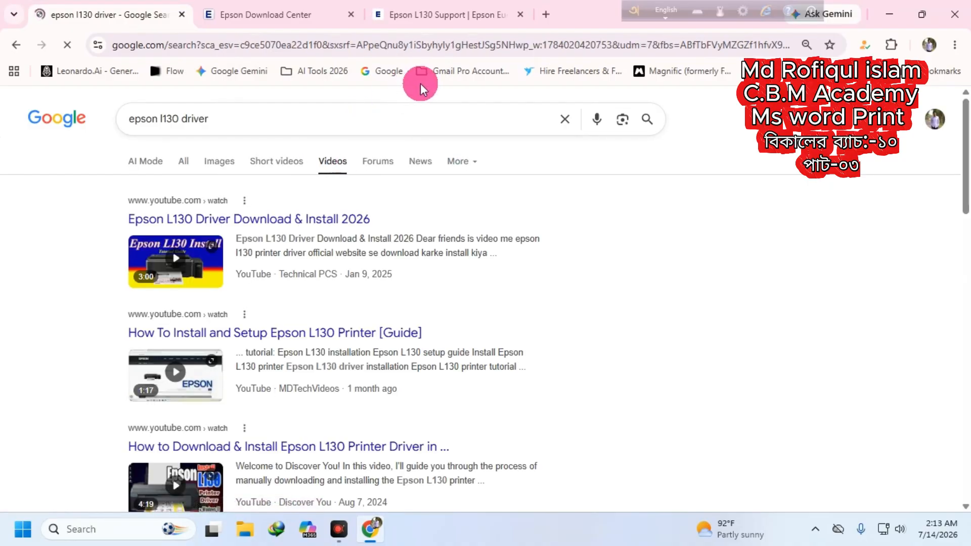
{"action": "left_click", "coordinate": [546, 15]}
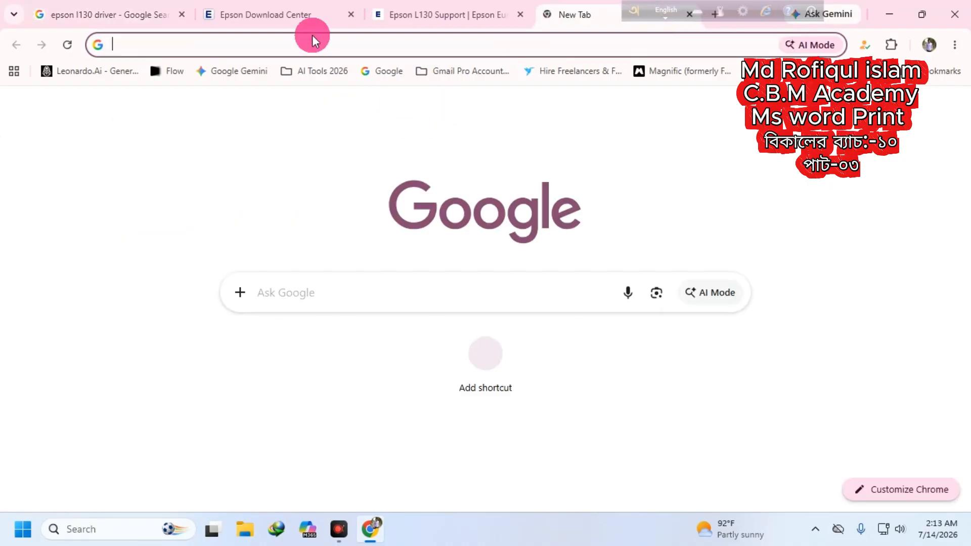
{"action": "left_click", "coordinate": [434, 15]}
{"action": "left_click", "coordinate": [244, 18]}
{"action": "left_click", "coordinate": [151, 18]}
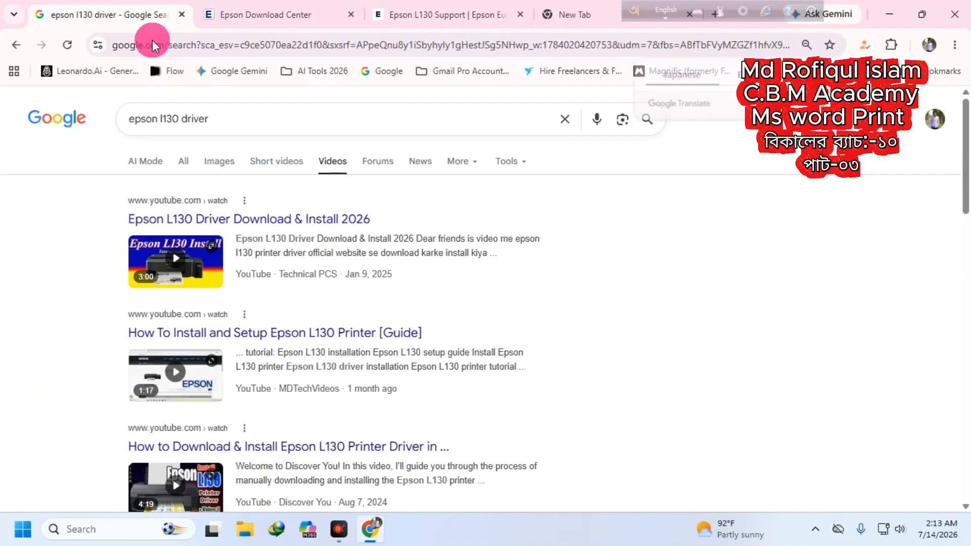
{"action": "scroll", "coordinate": [214, 238], "scroll_direction": "down", "scroll_amount": 3}
{"action": "scroll", "coordinate": [223, 152], "scroll_direction": "up", "scroll_amount": 3}
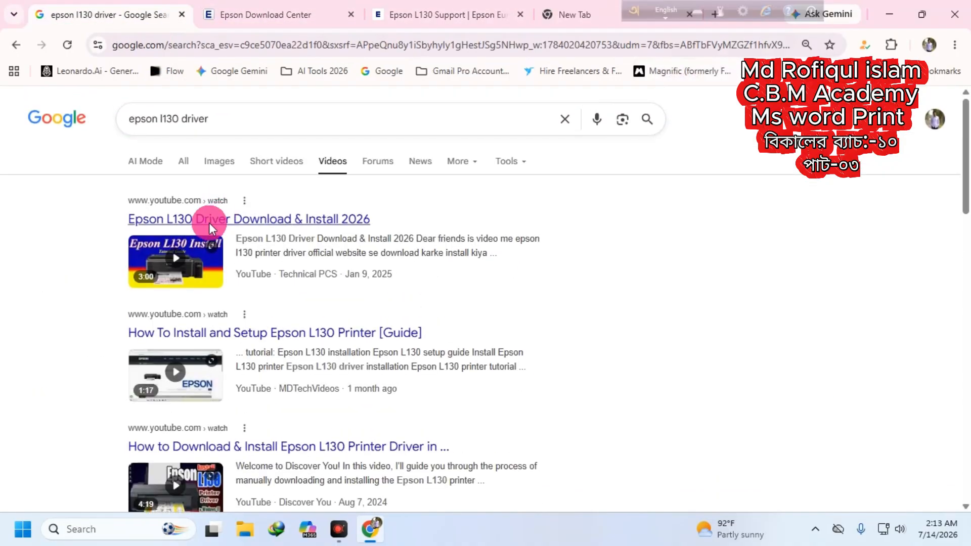
{"action": "left_click", "coordinate": [184, 159]}
- Open the drivers-epson.com result "Epson L130 driver & Software downloads" in a new tab and switch to it
{"action": "scroll", "coordinate": [269, 254], "scroll_direction": "down", "scroll_amount": 4}
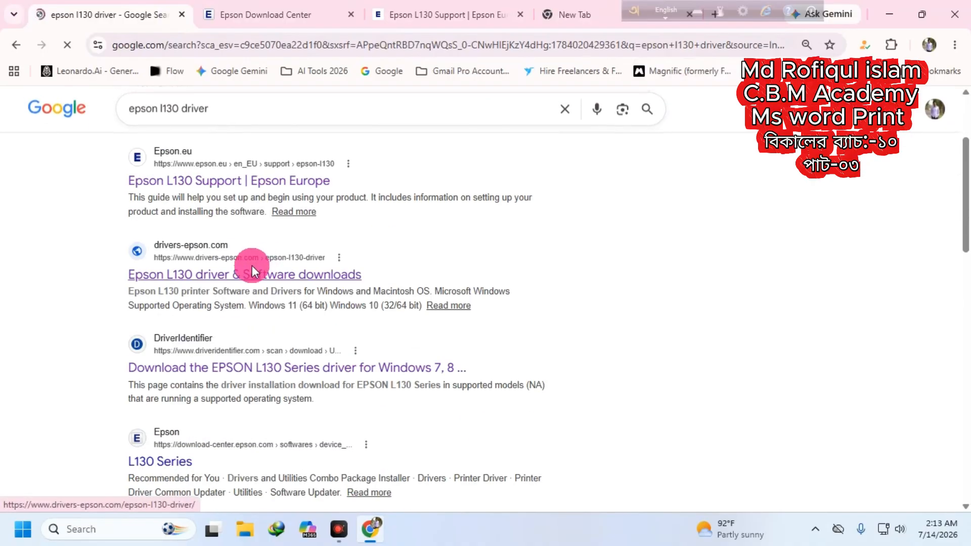
{"action": "right_click", "coordinate": [211, 187]}
{"action": "left_click", "coordinate": [274, 198]}
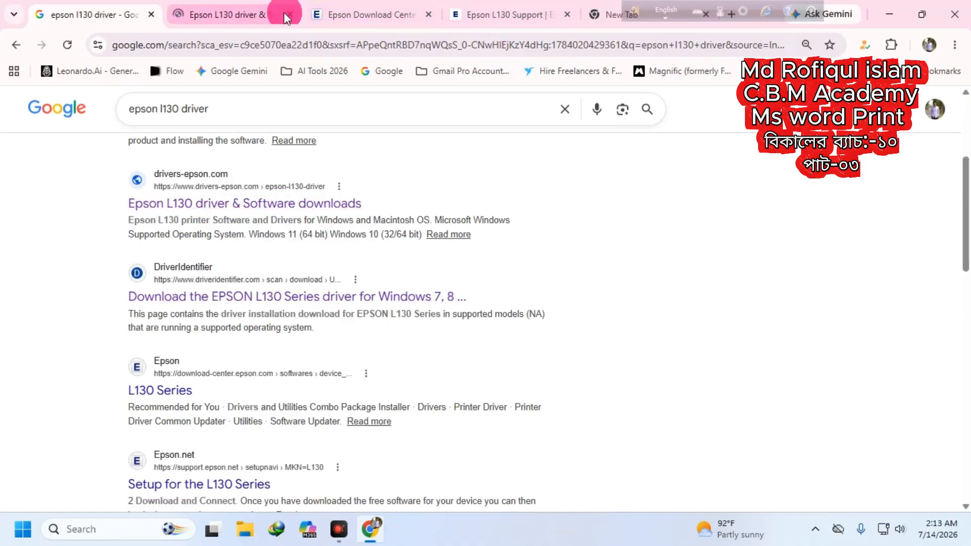
{"action": "left_click", "coordinate": [244, 17]}
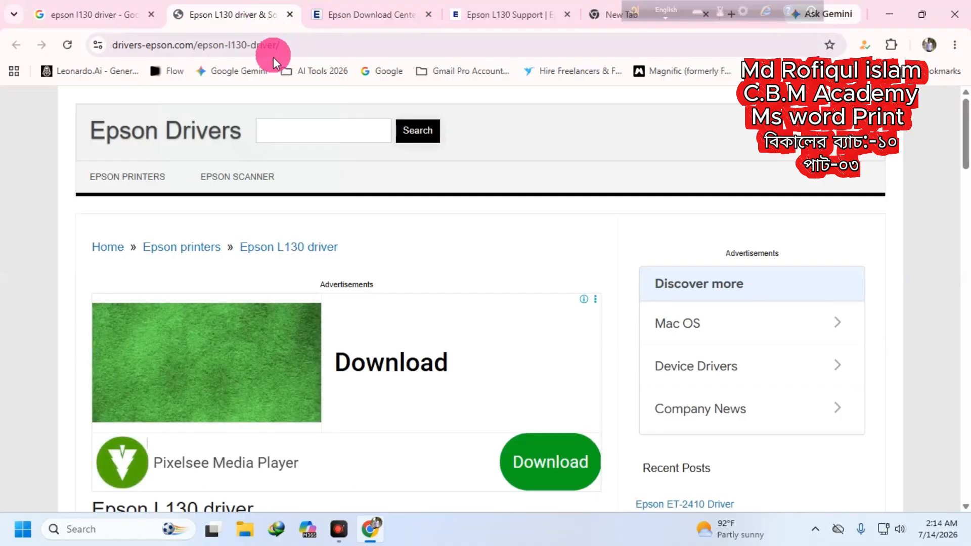
- Examine the parts of the driver page's full web address by highlighting the protocol, "www", "drivers-epson" and ".com" separately
{"action": "left_click", "coordinate": [280, 45]}
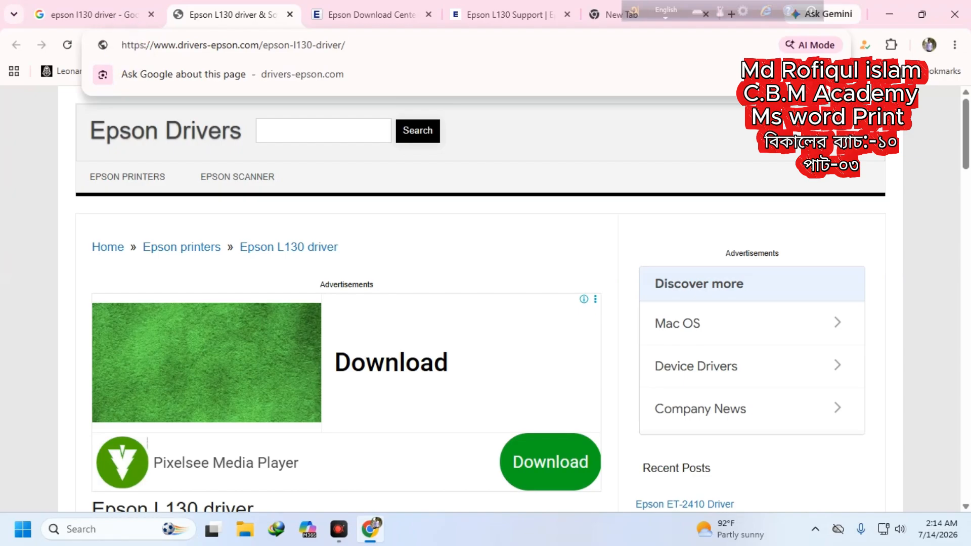
{"action": "left_click_drag", "start_coordinate": [120, 45], "coordinate": [144, 50]}
{"action": "left_click", "coordinate": [163, 87]}
{"action": "left_click_drag", "start_coordinate": [165, 39], "coordinate": [154, 45]}
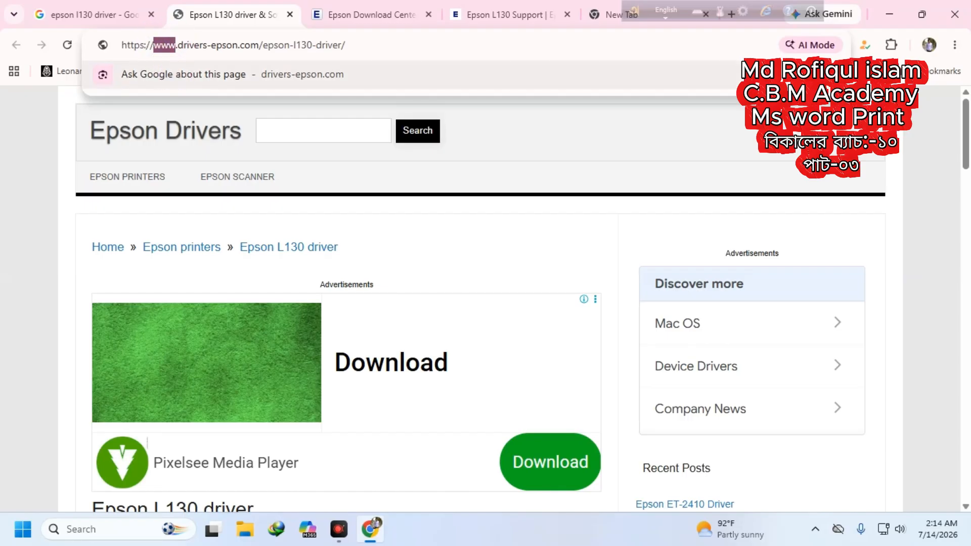
{"action": "left_click", "coordinate": [174, 40]}
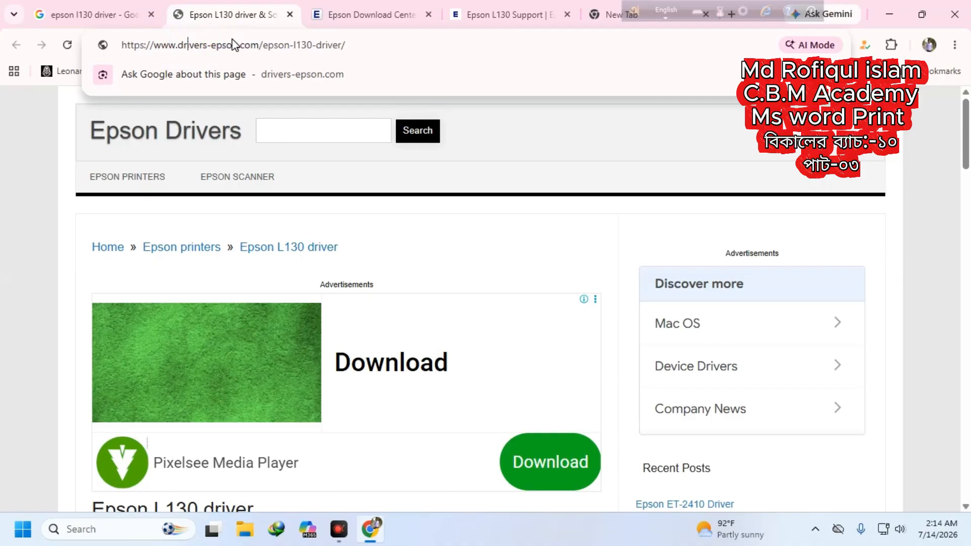
{"action": "left_click_drag", "start_coordinate": [238, 45], "coordinate": [175, 43]}
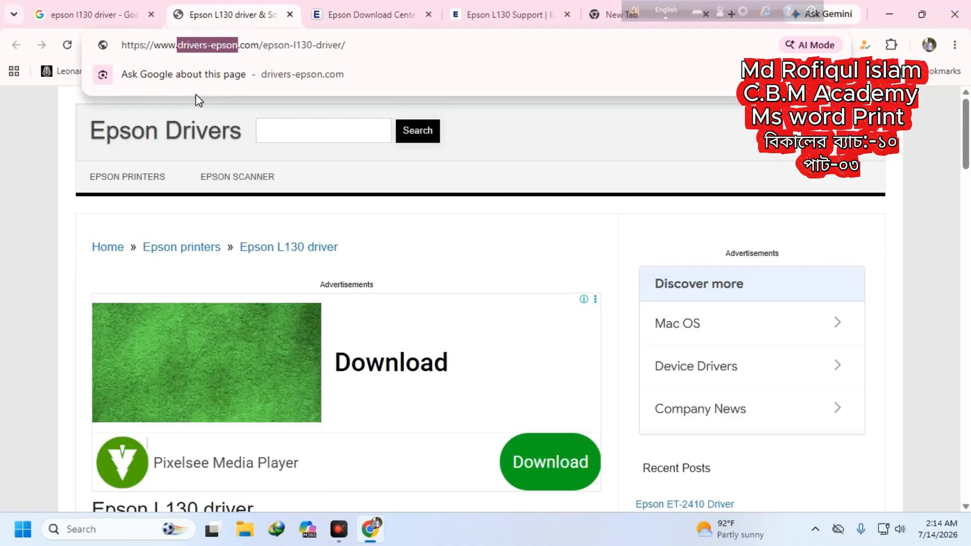
{"action": "left_click", "coordinate": [245, 45]}
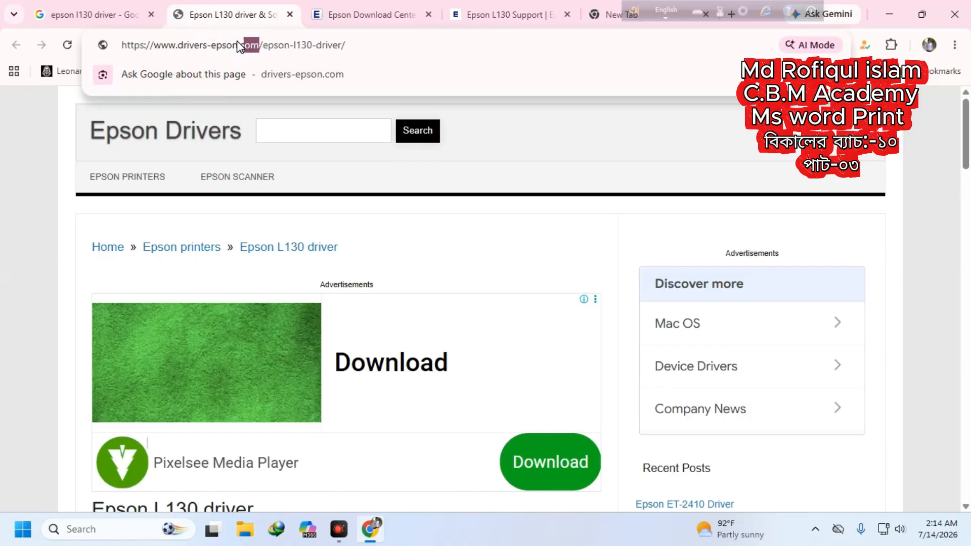
{"action": "left_click_drag", "start_coordinate": [237, 40], "coordinate": [256, 84]}
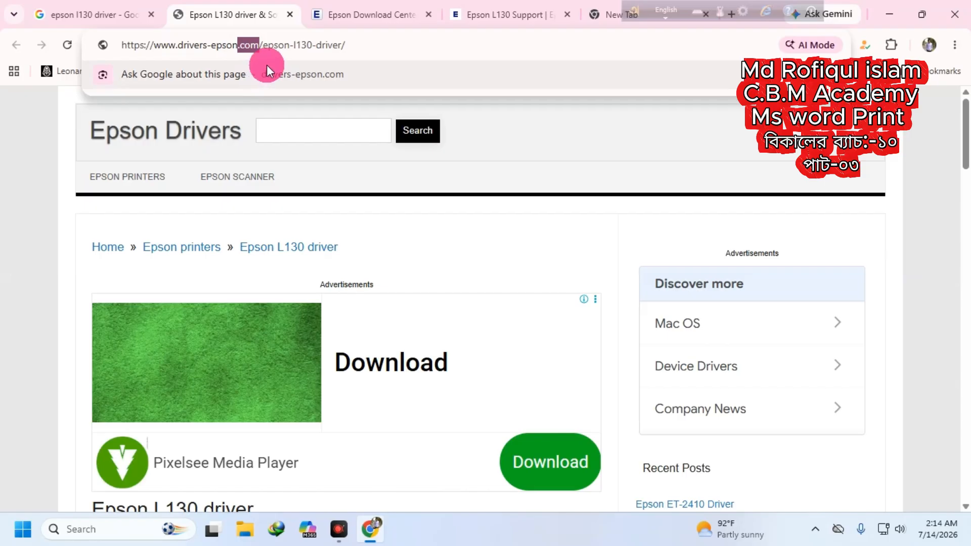
{"action": "left_click", "coordinate": [212, 44]}
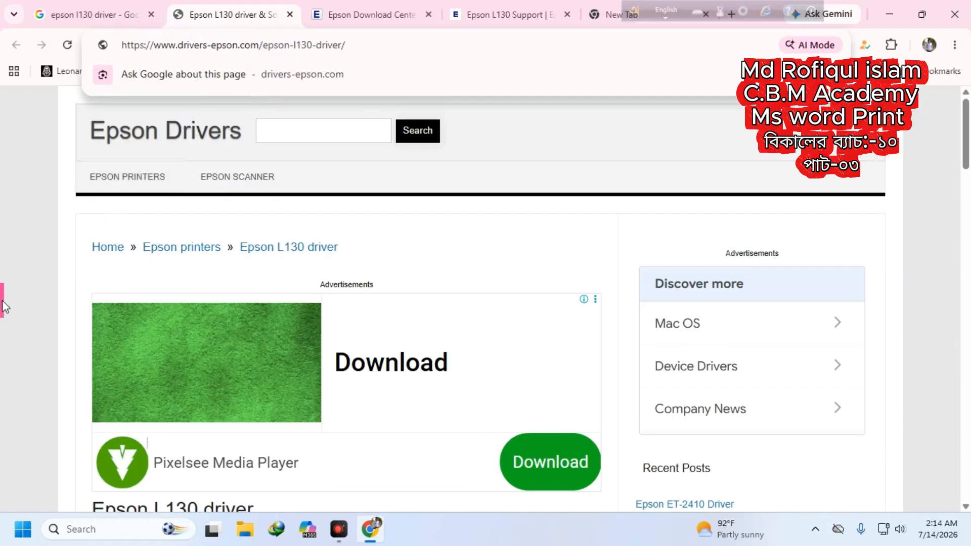
{"action": "left_click", "coordinate": [230, 260]}
- Review the page's supported Windows versions and highlight the 32-bit and 64-bit printer driver entries
{"action": "scroll", "coordinate": [586, 292], "scroll_direction": "down", "scroll_amount": 1}
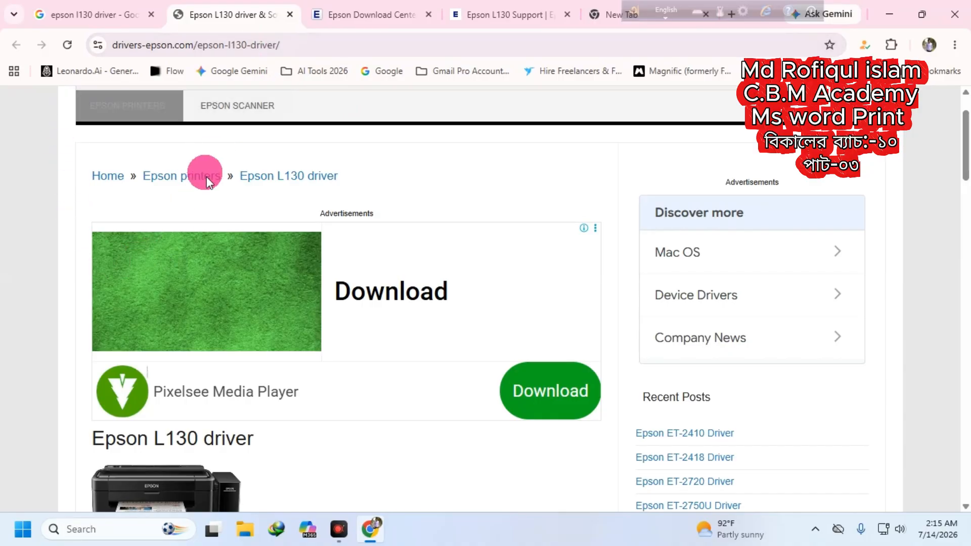
{"action": "scroll", "coordinate": [324, 298], "scroll_direction": "down", "scroll_amount": 4}
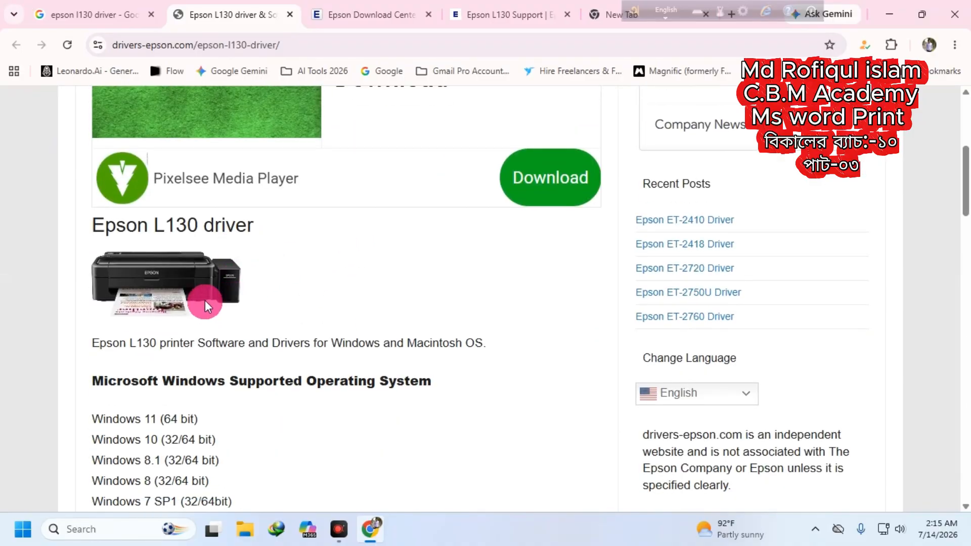
{"action": "scroll", "coordinate": [315, 259], "scroll_direction": "down", "scroll_amount": 3}
{"action": "scroll", "coordinate": [326, 262], "scroll_direction": "down", "scroll_amount": 3}
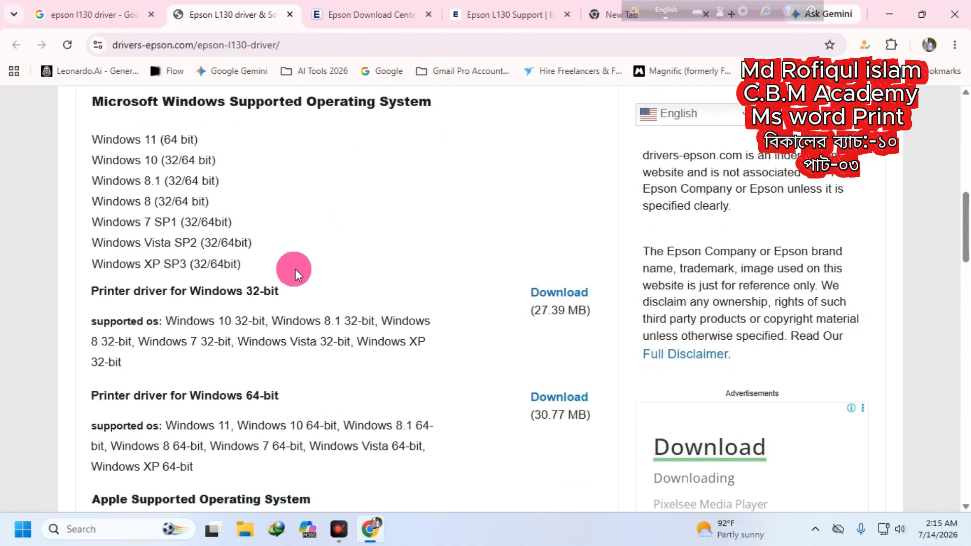
{"action": "scroll", "coordinate": [269, 260], "scroll_direction": "down", "scroll_amount": 2}
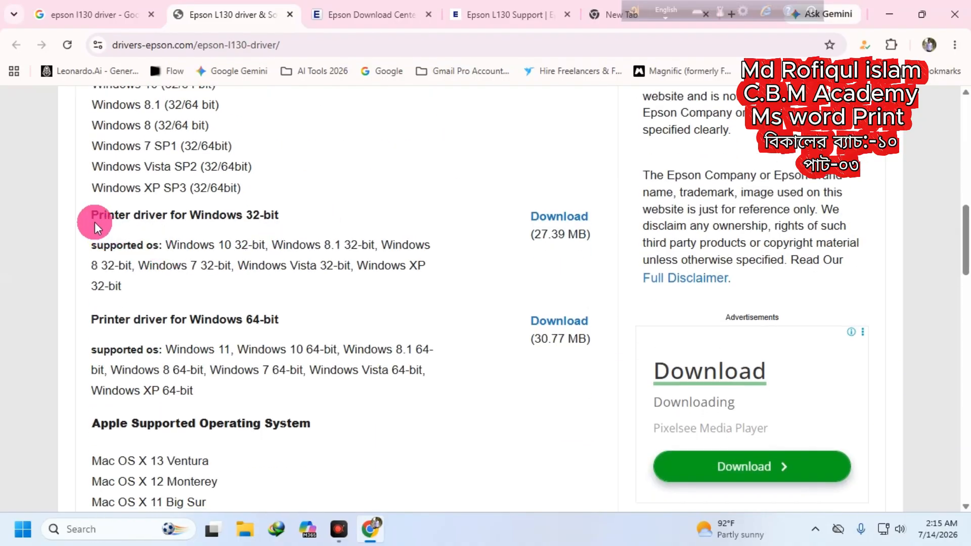
{"action": "left_click_drag", "start_coordinate": [251, 212], "coordinate": [284, 216]}
{"action": "scroll", "coordinate": [365, 235], "scroll_direction": "down", "scroll_amount": 1}
{"action": "scroll", "coordinate": [68, 248], "scroll_direction": "down", "scroll_amount": 1}
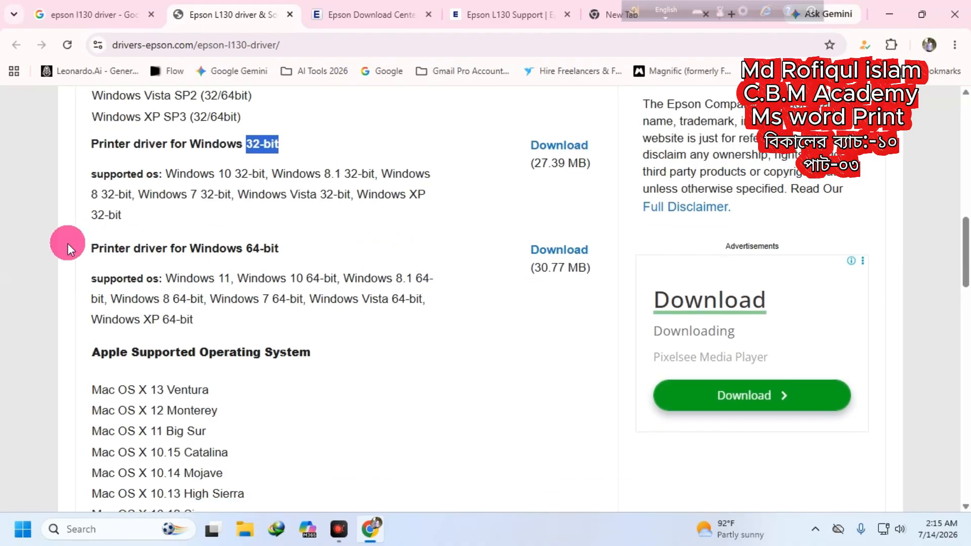
{"action": "left_click_drag", "start_coordinate": [92, 248], "coordinate": [401, 249]}
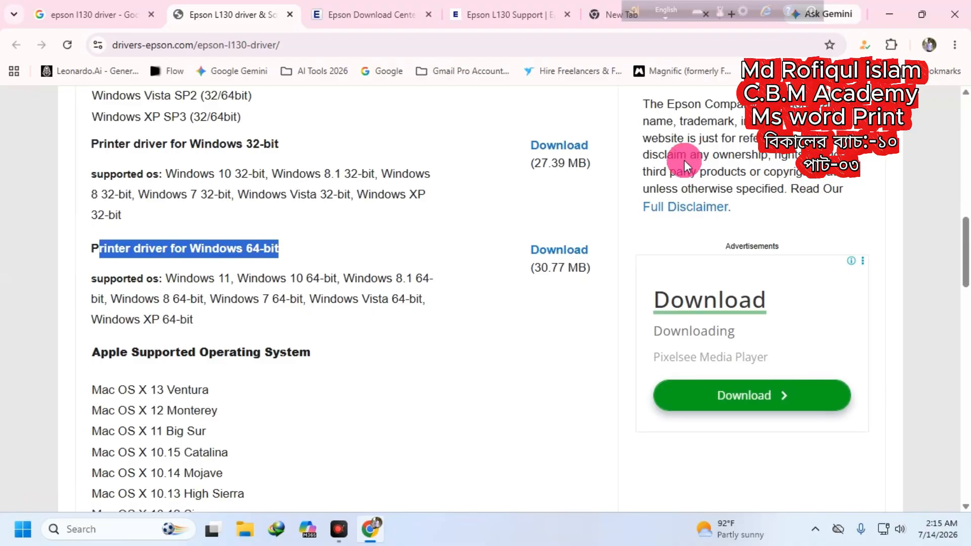
{"action": "left_click", "coordinate": [319, 253]}
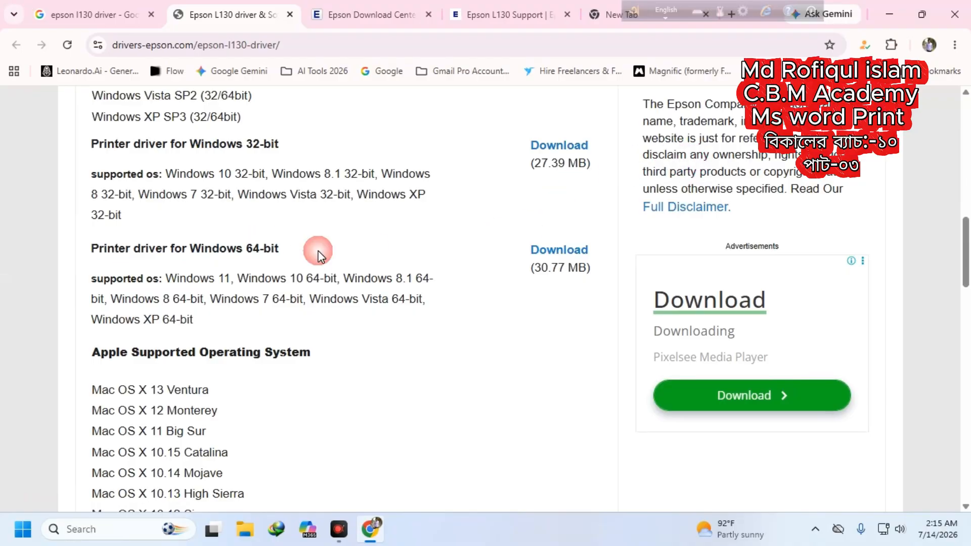
- Minimize the browser, check the system type and Windows edition in This PC's properties, and close Settings
{"action": "left_click", "coordinate": [891, 15]}
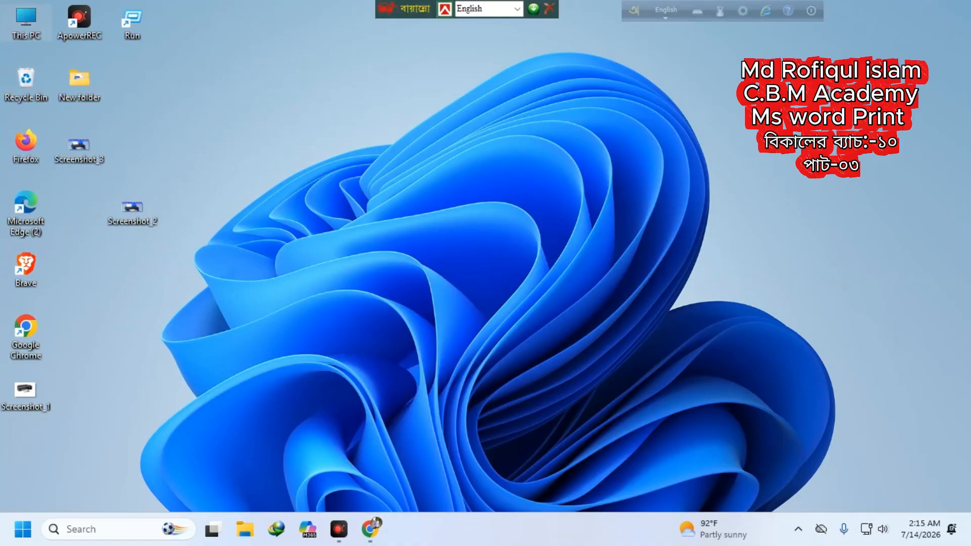
{"action": "right_click", "coordinate": [27, 16]}
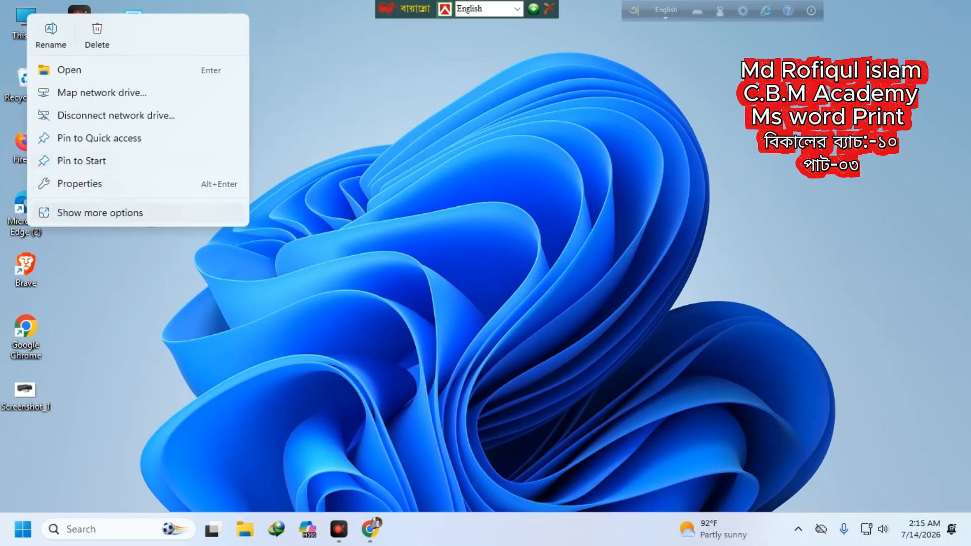
{"action": "left_click", "coordinate": [101, 212]}
{"action": "left_click", "coordinate": [72, 194]}
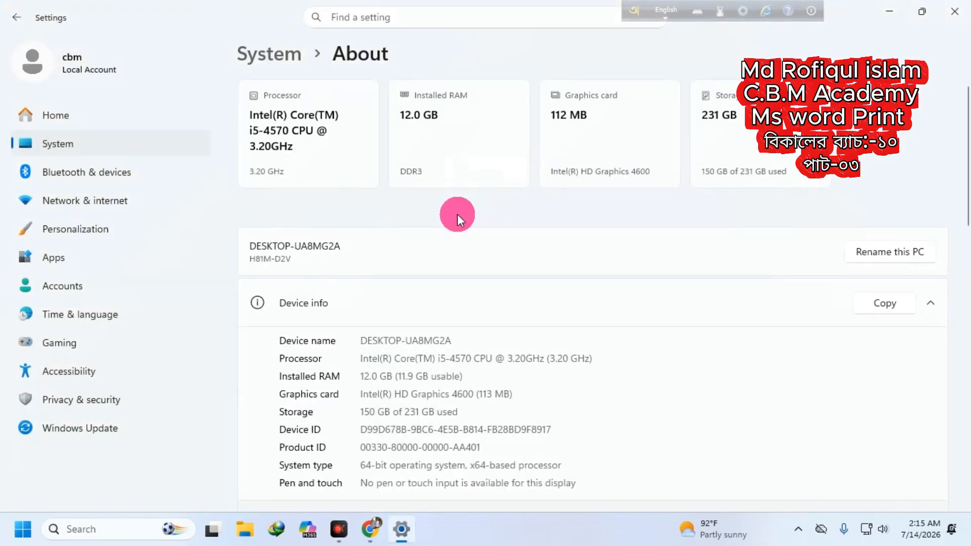
{"action": "scroll", "coordinate": [457, 214], "scroll_direction": "down", "scroll_amount": 5}
{"action": "scroll", "coordinate": [415, 269], "scroll_direction": "down", "scroll_amount": 2}
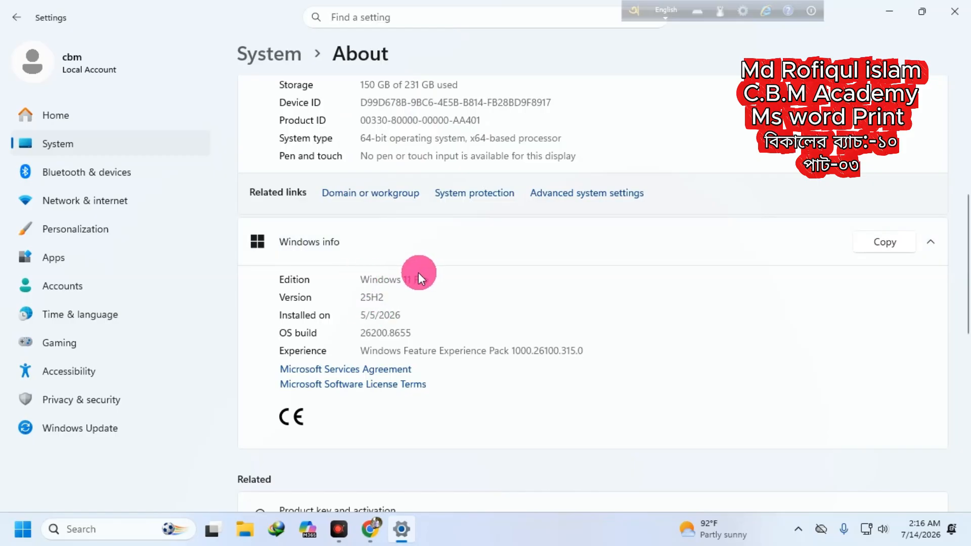
{"action": "left_click", "coordinate": [955, 12]}
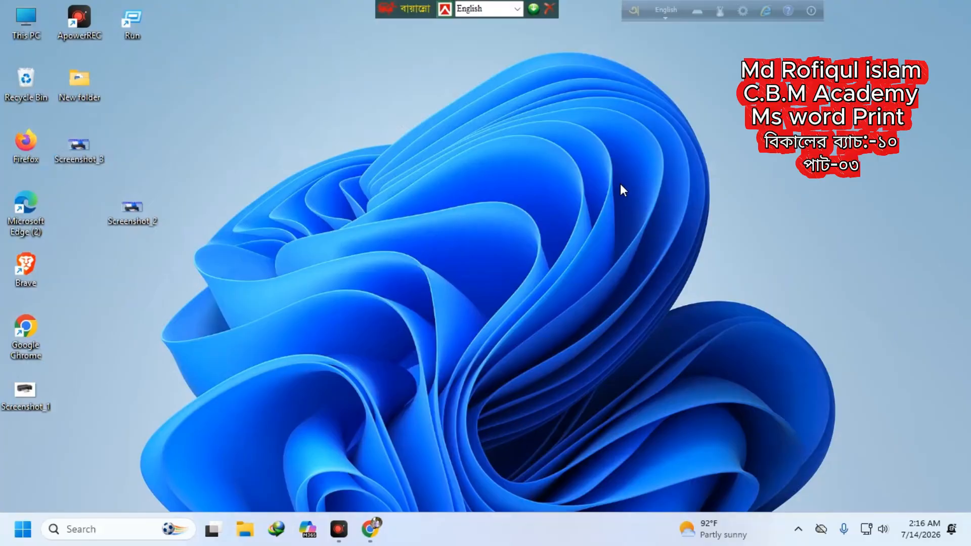
- Return to the driver page in Chrome and start downloading the Windows 64-bit printer driver with Internet Download Manager
{"action": "left_click", "coordinate": [379, 516]}
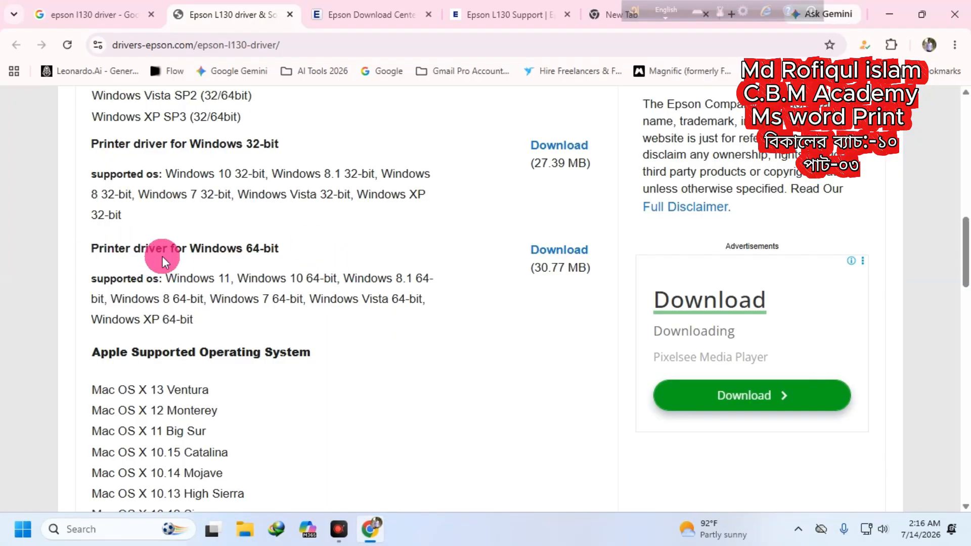
{"action": "left_click", "coordinate": [551, 256]}
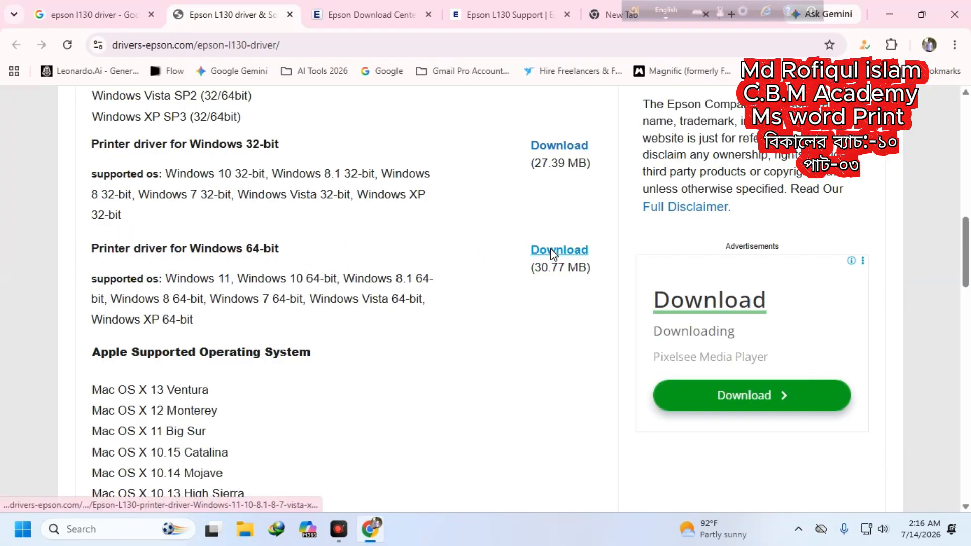
{"action": "left_click", "coordinate": [456, 314]}
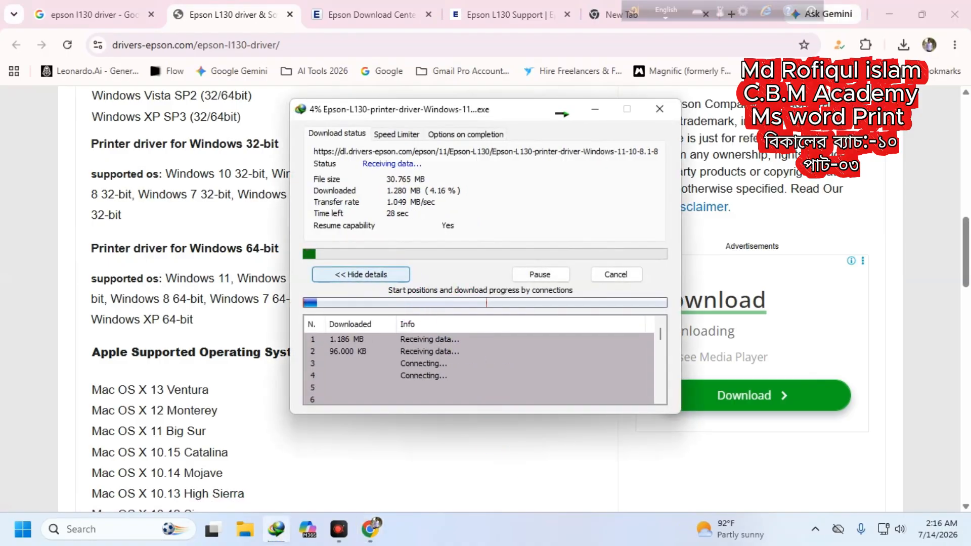
{"action": "left_click", "coordinate": [406, 273]}
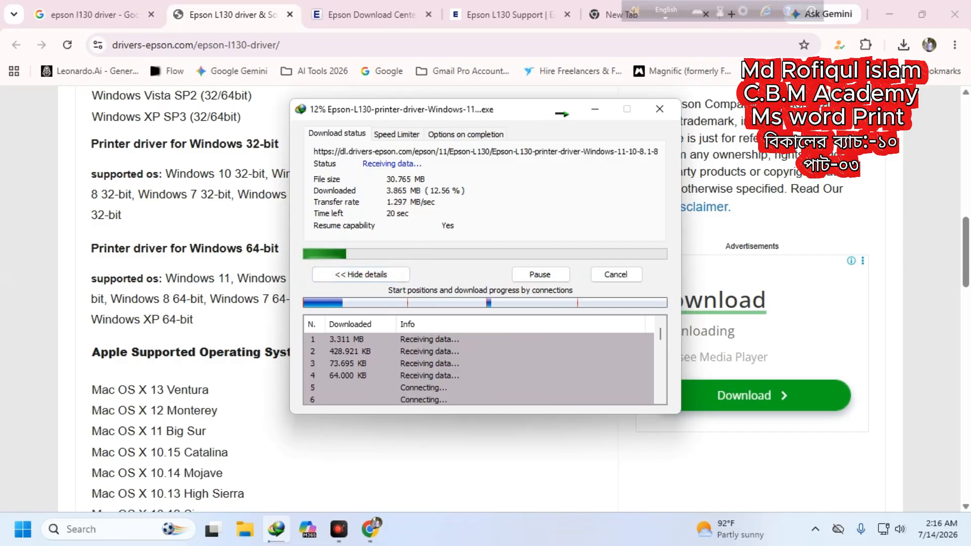
{"action": "left_click", "coordinate": [424, 276]}
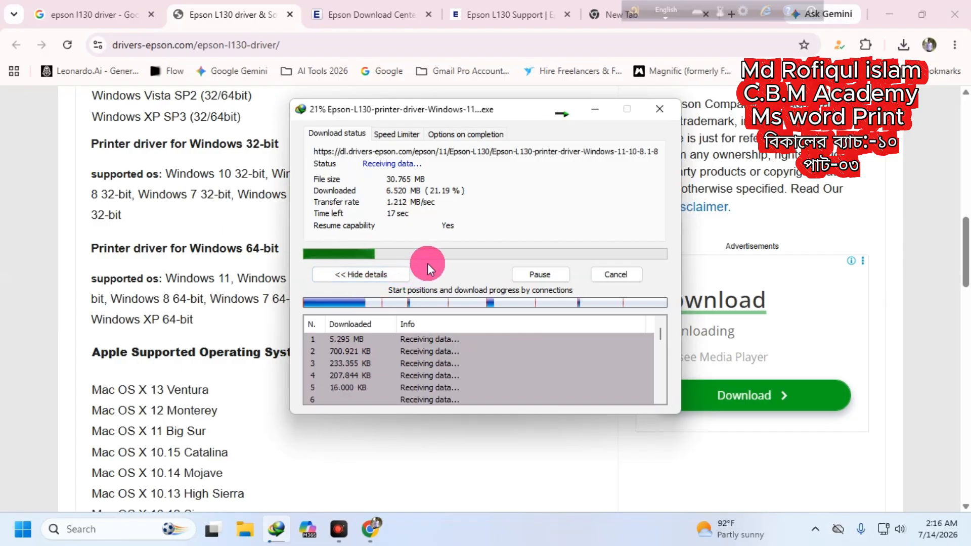
{"action": "left_click", "coordinate": [437, 265]}
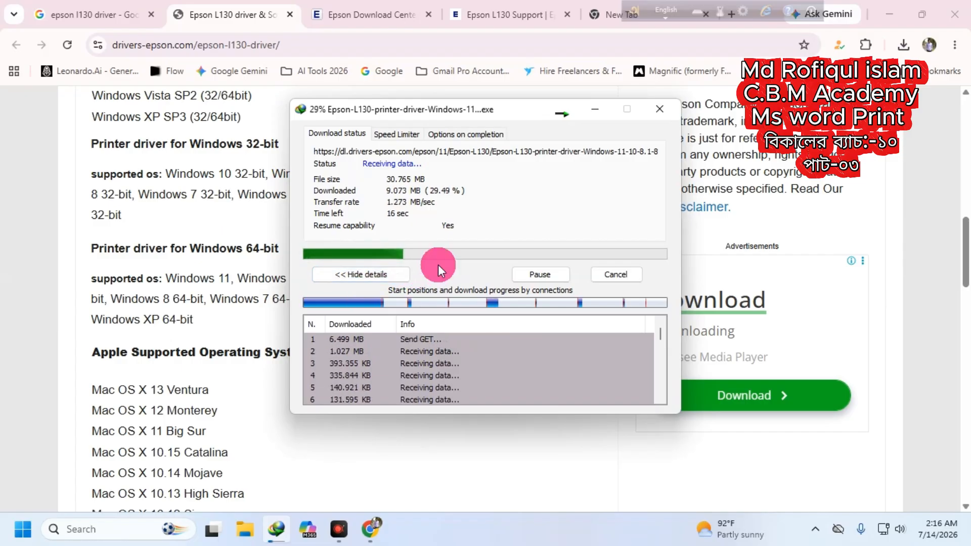
{"action": "left_click", "coordinate": [436, 269]}
{"action": "left_click", "coordinate": [435, 270]}
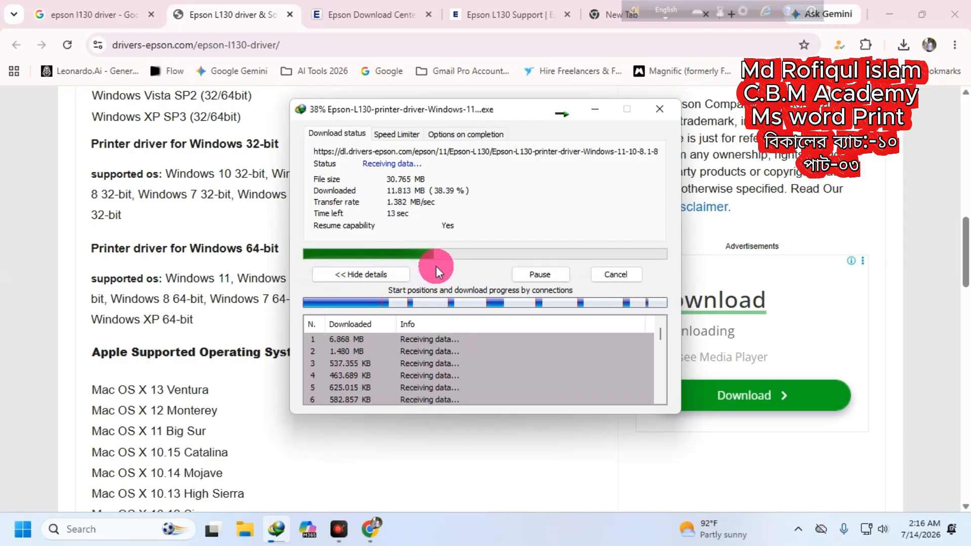
{"action": "left_click", "coordinate": [442, 274]}
{"action": "left_click", "coordinate": [443, 272]}
{"action": "left_click", "coordinate": [440, 267]}
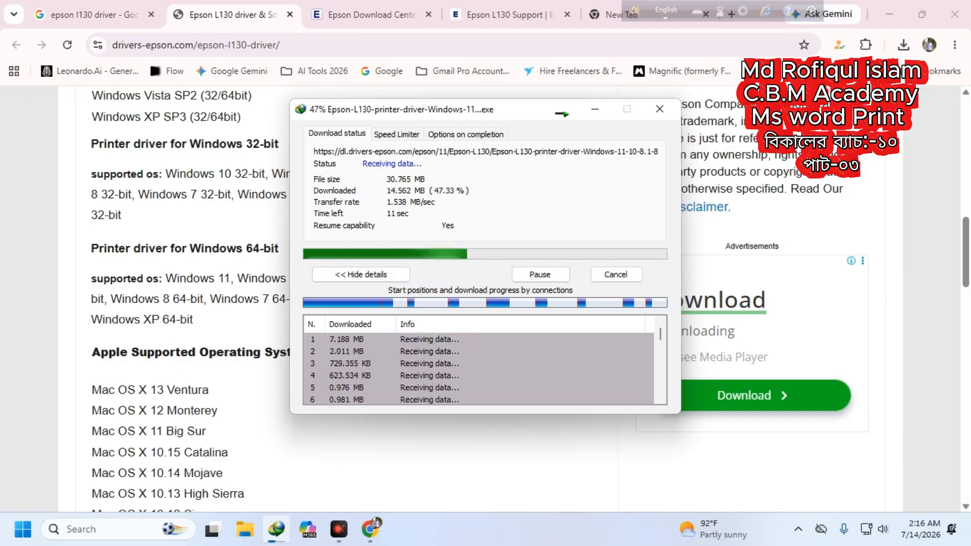
{"action": "left_click", "coordinate": [445, 271]}
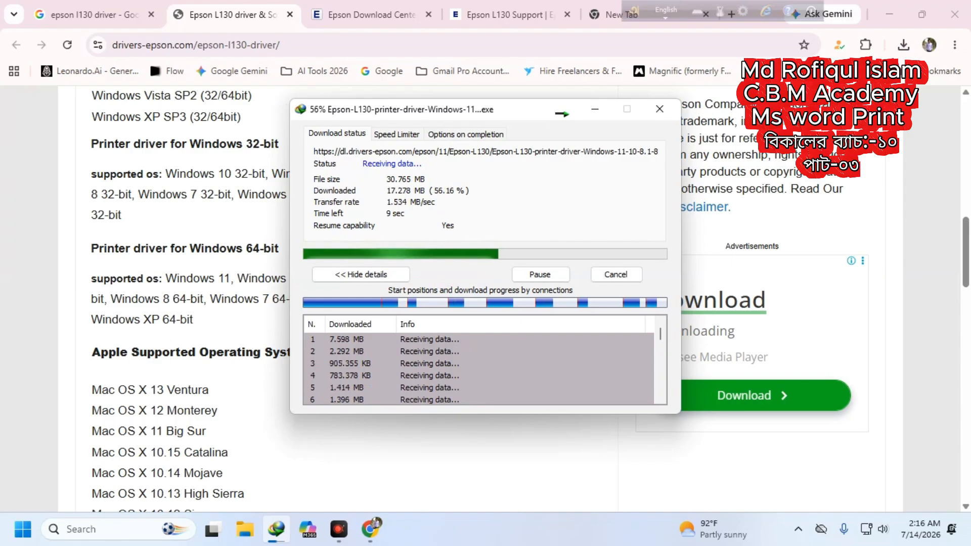
{"action": "left_click", "coordinate": [449, 267]}
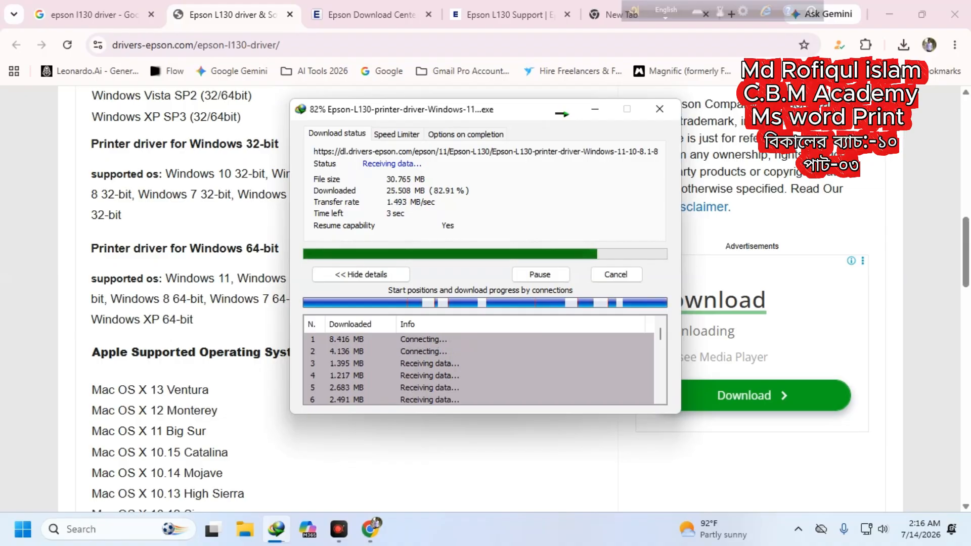
{"action": "left_click", "coordinate": [458, 252]}
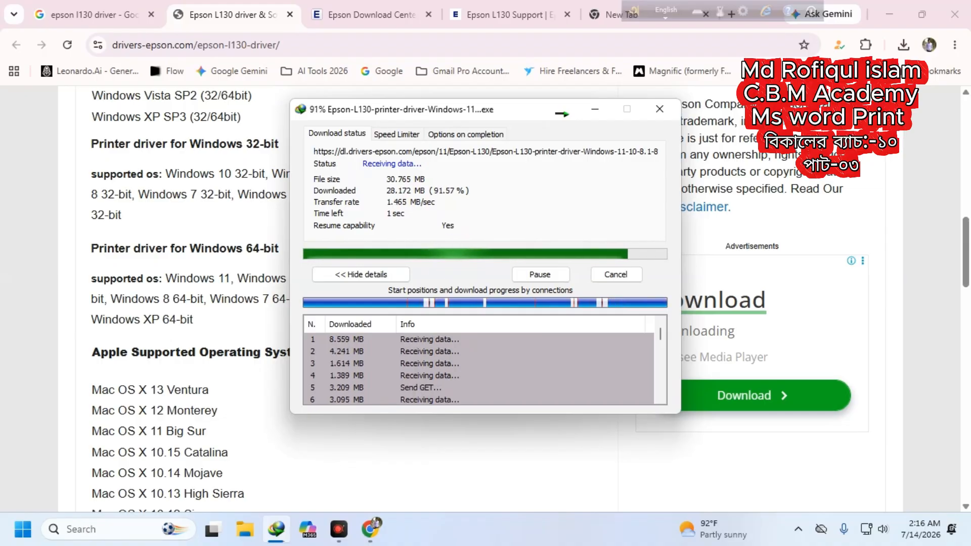
{"action": "left_click", "coordinate": [459, 256]}
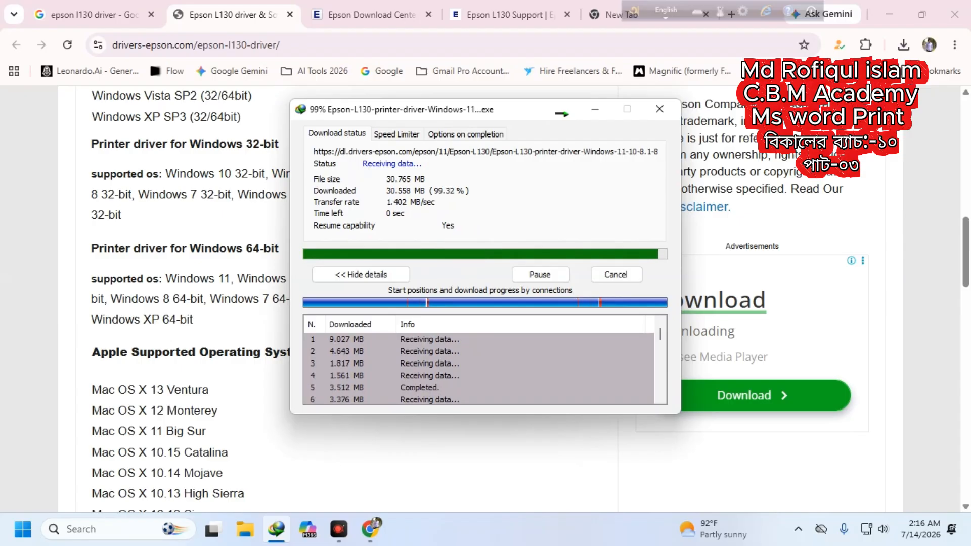
{"action": "left_click", "coordinate": [479, 247]}
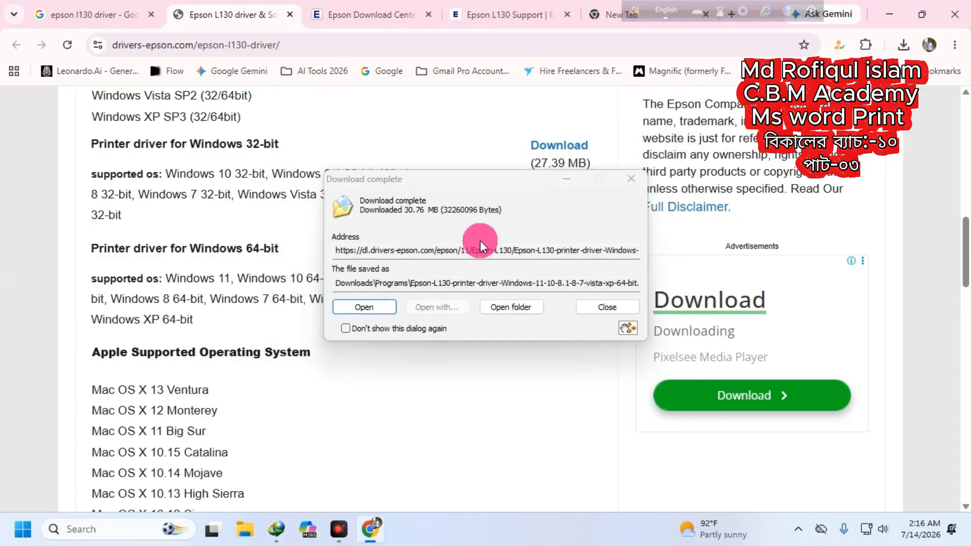
- Cut the downloaded Epson L130 64-bit driver installer from its download folder, close the folder and minimize the browser
{"action": "left_click", "coordinate": [516, 304]}
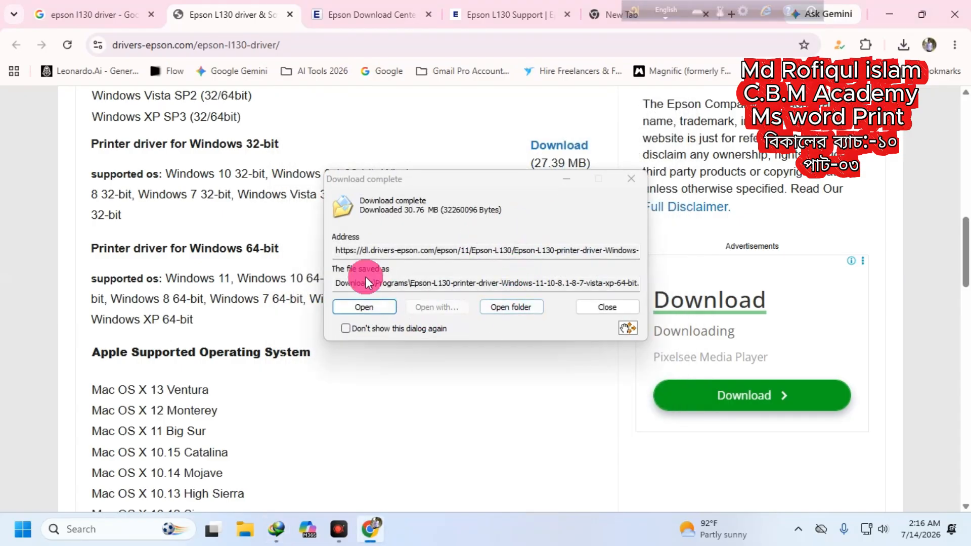
{"action": "left_click", "coordinate": [506, 306]}
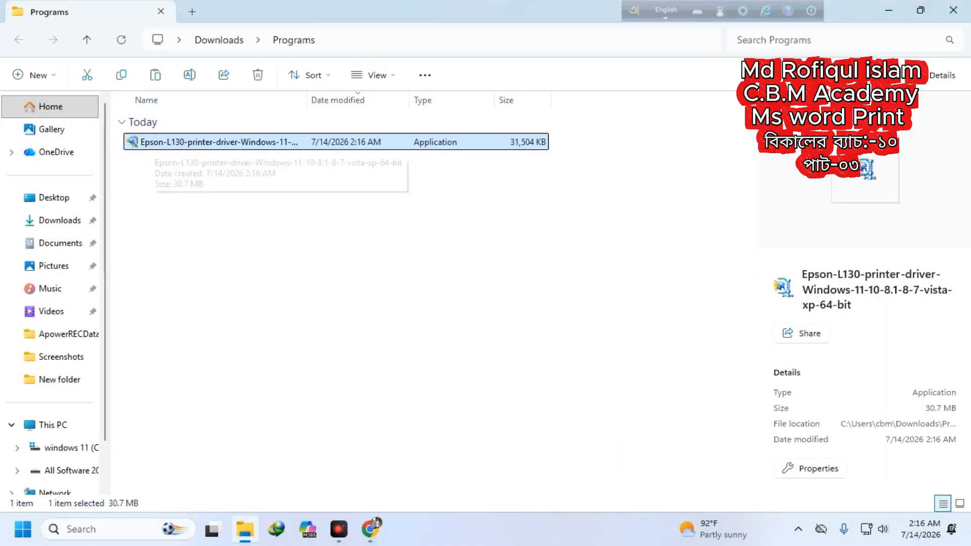
{"action": "right_click", "coordinate": [153, 142]}
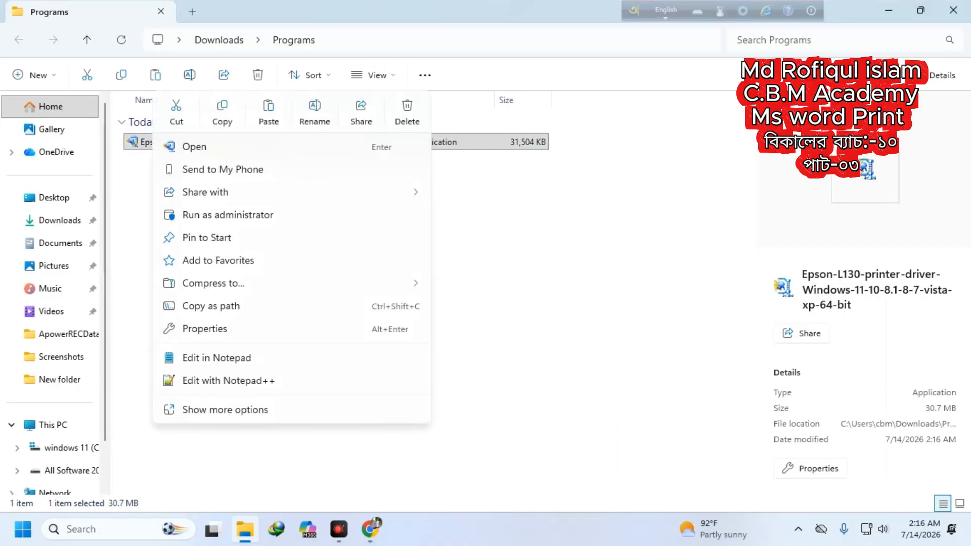
{"action": "left_click", "coordinate": [181, 107]}
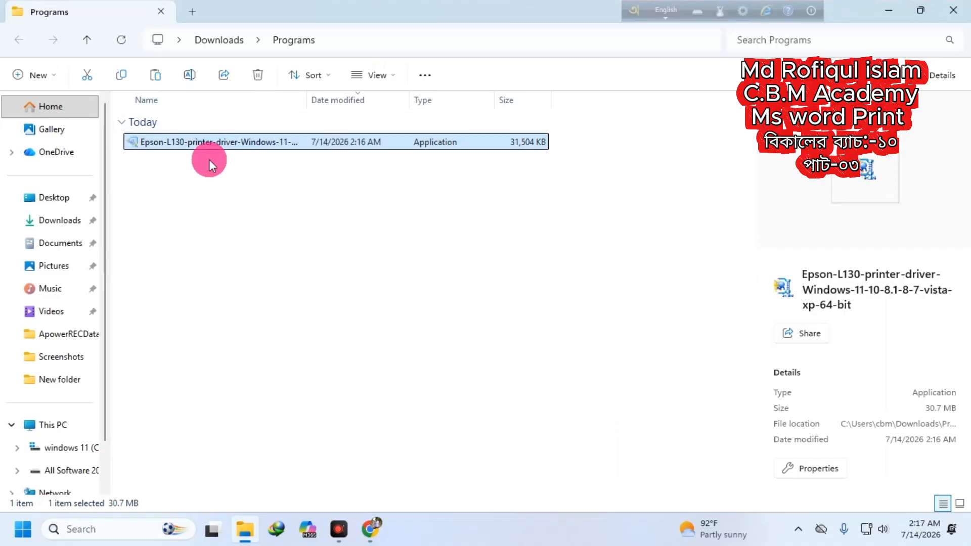
{"action": "left_click", "coordinate": [954, 10]}
{"action": "left_click", "coordinate": [895, 15]}
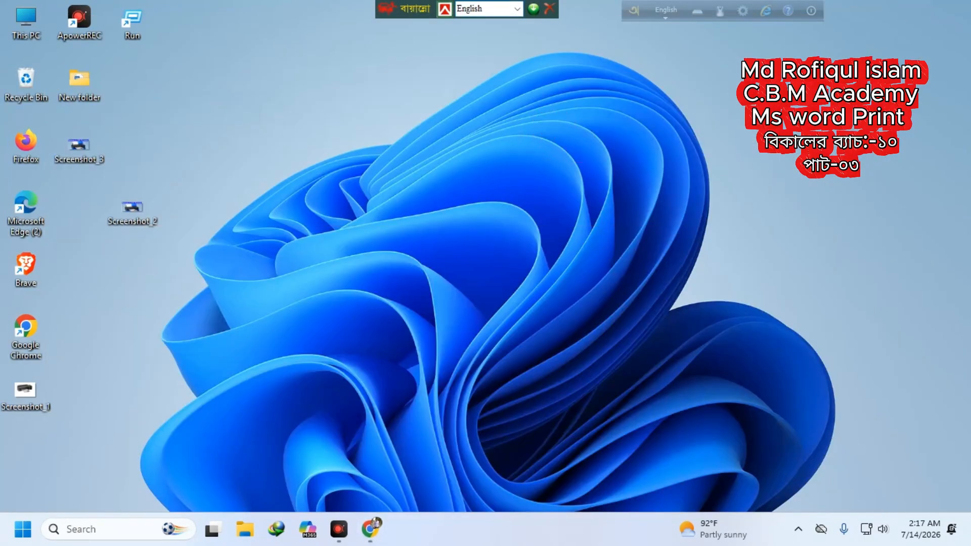
- Paste the Epson L130 driver installer onto the desktop and place it in the empty area away from the other icons
{"action": "right_click", "coordinate": [557, 124]}
{"action": "left_click", "coordinate": [578, 157]}
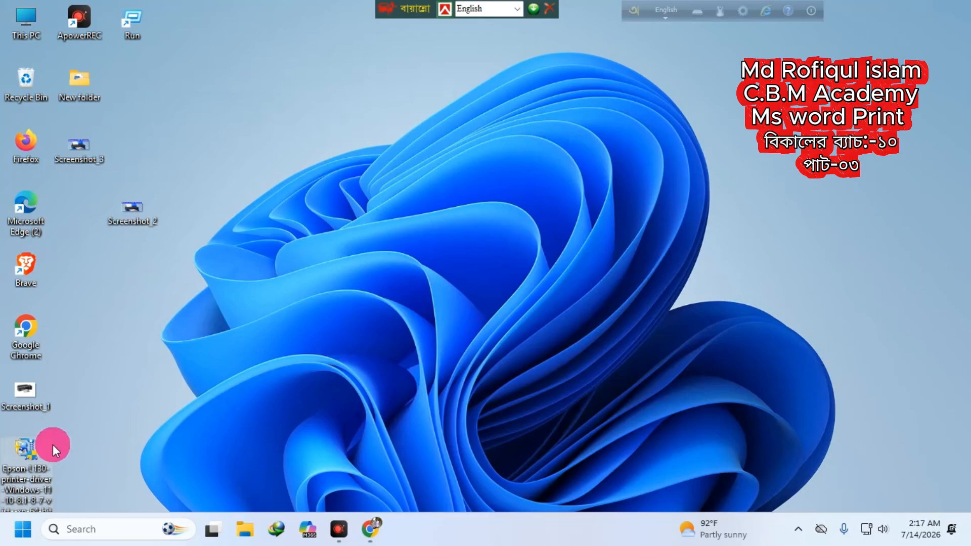
{"action": "left_click_drag", "start_coordinate": [53, 445], "coordinate": [564, 205]}
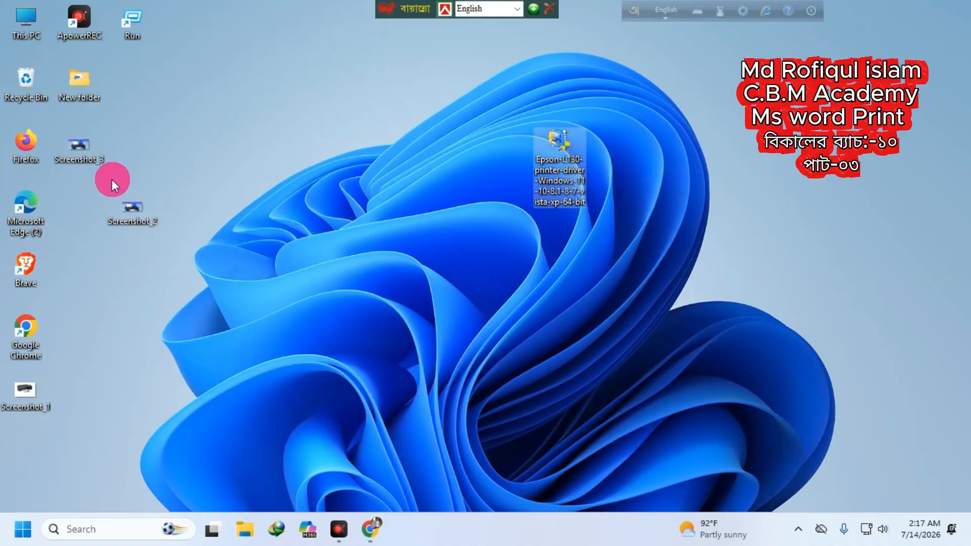
- View the Screenshot_2 and Screenshot_3 pictures of the Epson L130 printer from the desktop and close them
{"action": "double_click", "coordinate": [117, 207]}
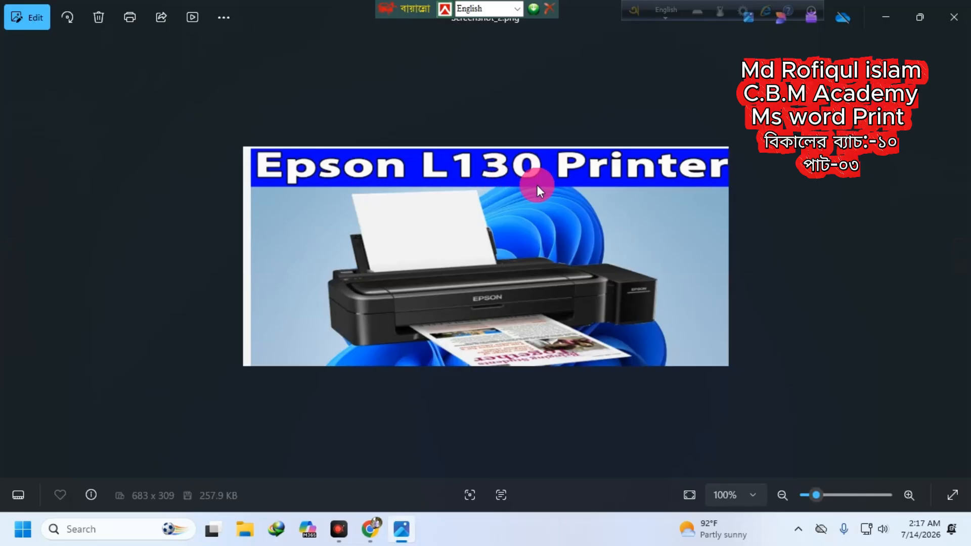
{"action": "left_click", "coordinate": [953, 18]}
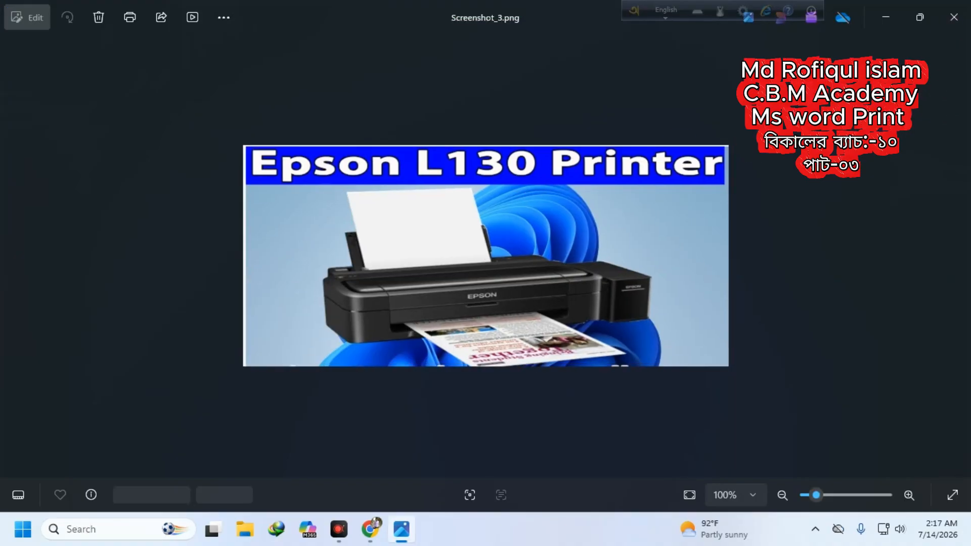
{"action": "left_click", "coordinate": [953, 19]}
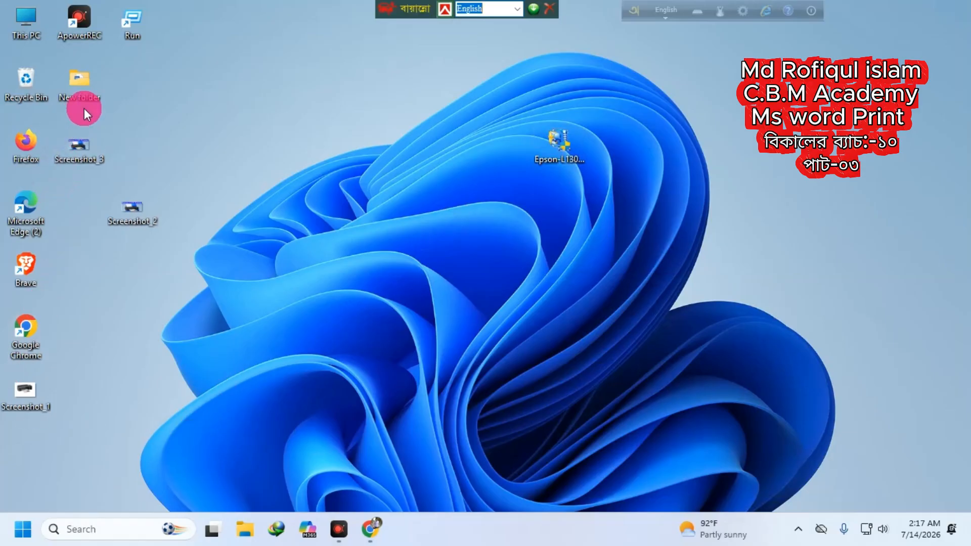
- Open the "cvm academy" document from New folder, check which printers Word offers for printing, and close the document and folder
{"action": "left_click", "coordinate": [74, 91]}
{"action": "double_click", "coordinate": [69, 95]}
{"action": "double_click", "coordinate": [190, 121]}
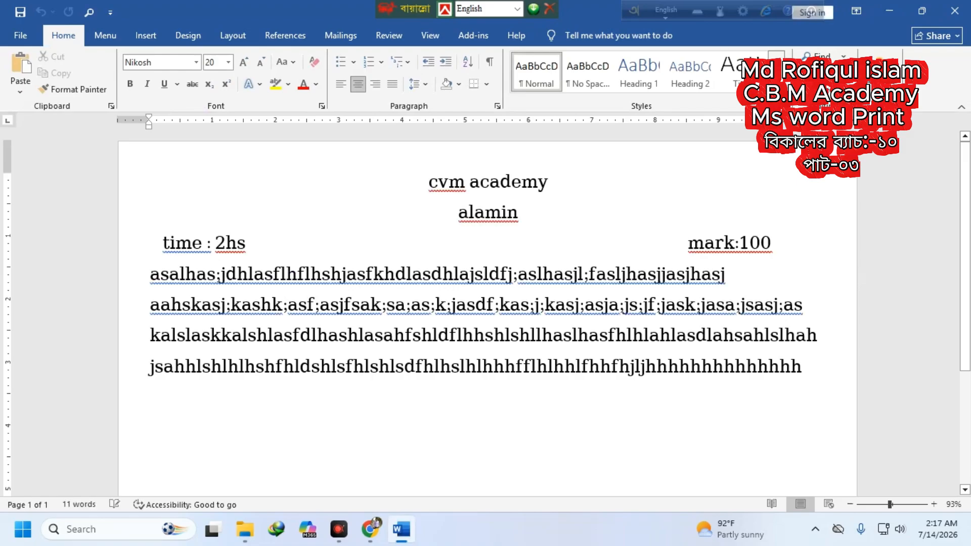
{"action": "key", "text": "ctrl+p"}
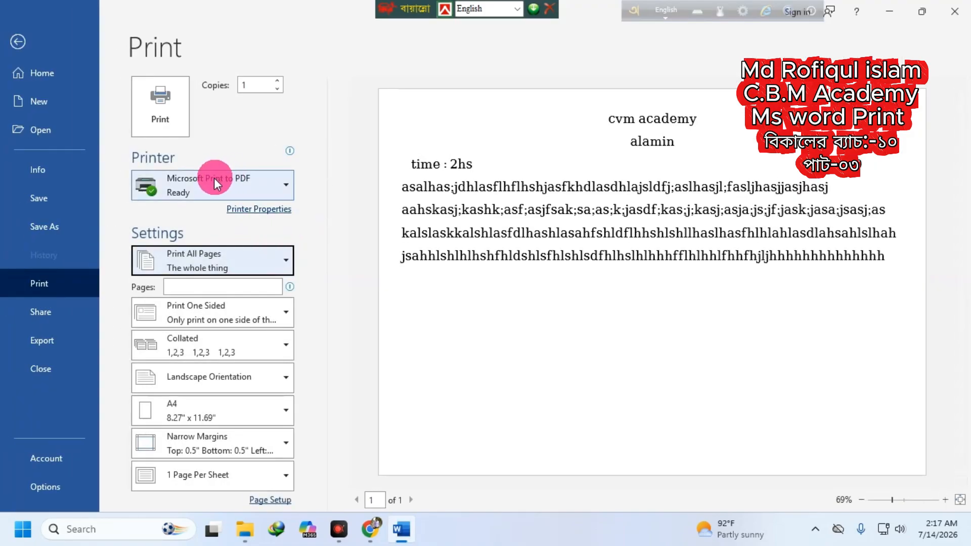
{"action": "left_click", "coordinate": [291, 190]}
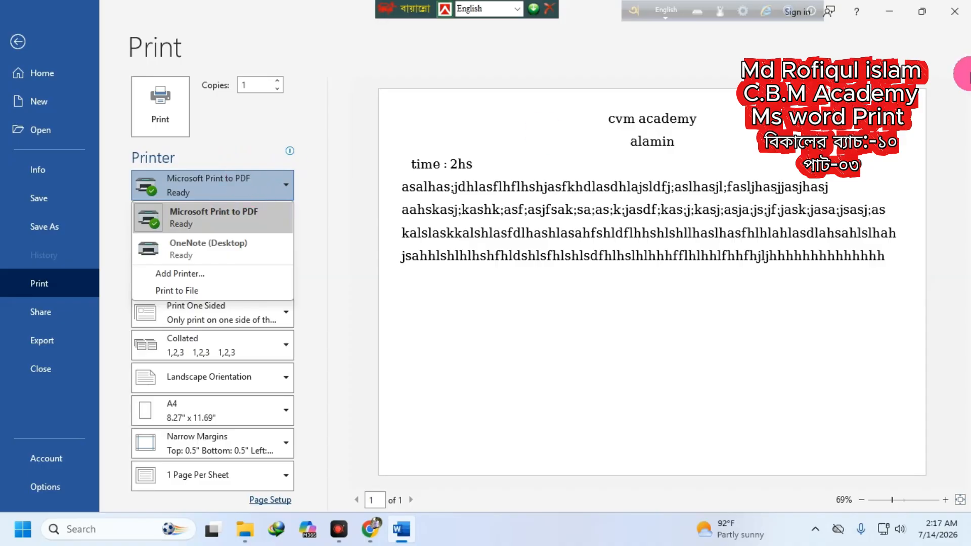
{"action": "left_click", "coordinate": [955, 11]}
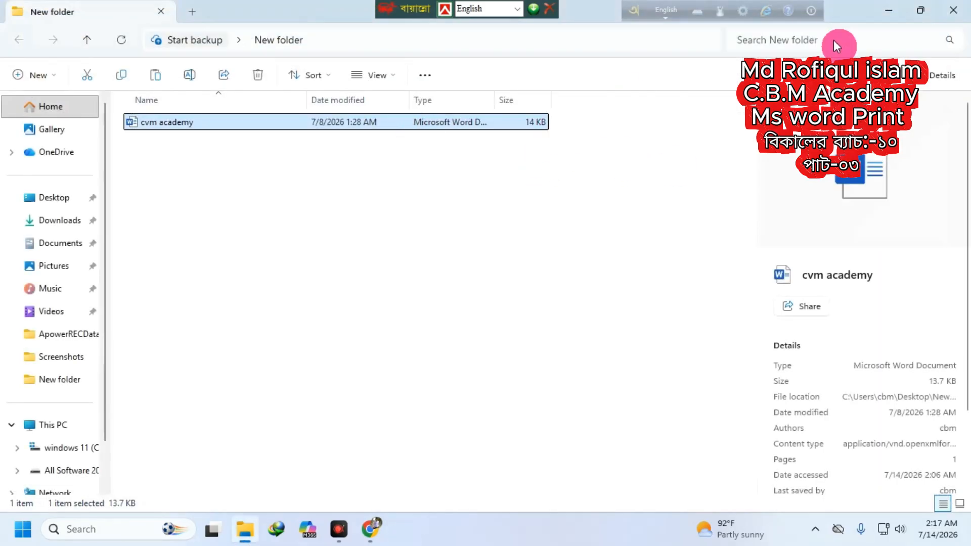
{"action": "left_click", "coordinate": [953, 11]}
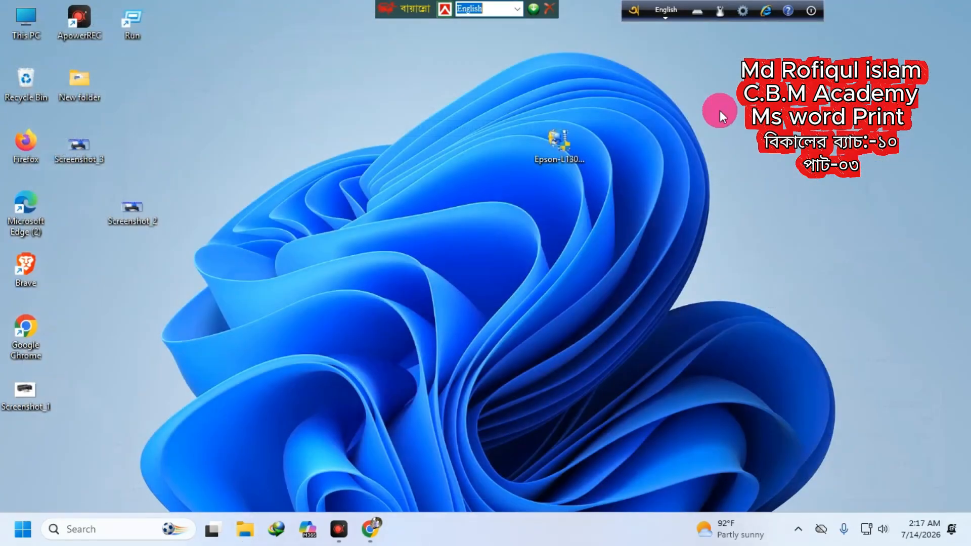
- Run the Epson L130 driver installer from the desktop, start its setup and move the printer model window aside
{"action": "left_click", "coordinate": [557, 144]}
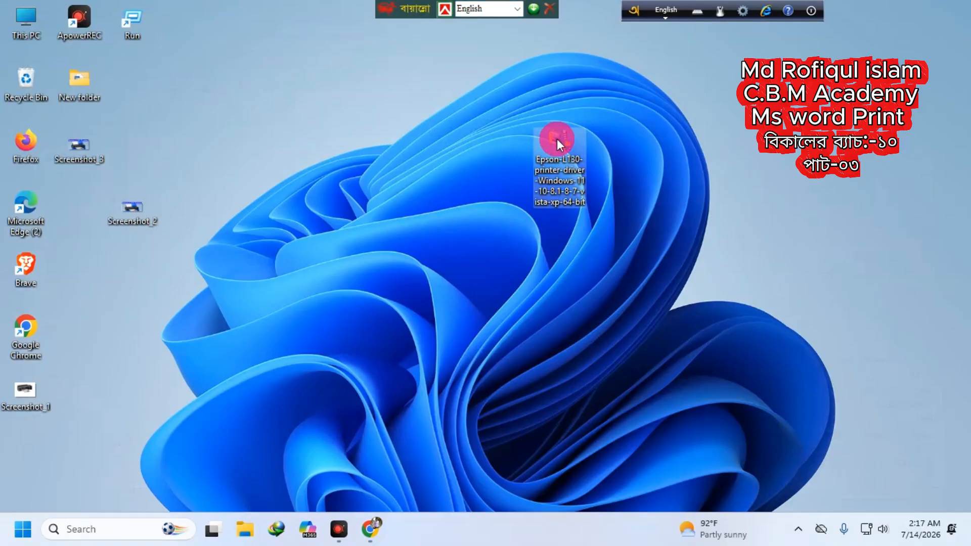
{"action": "double_click", "coordinate": [557, 138]}
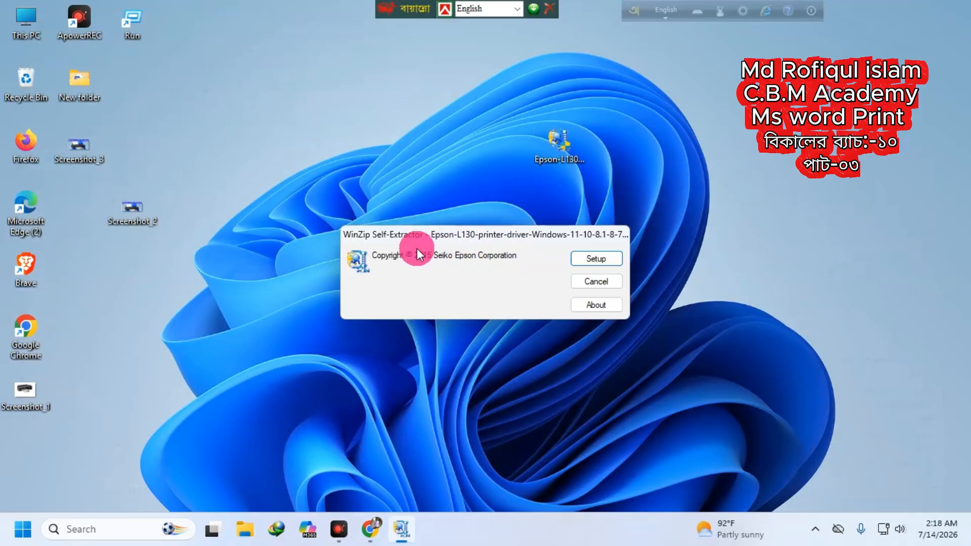
{"action": "left_click", "coordinate": [585, 255]}
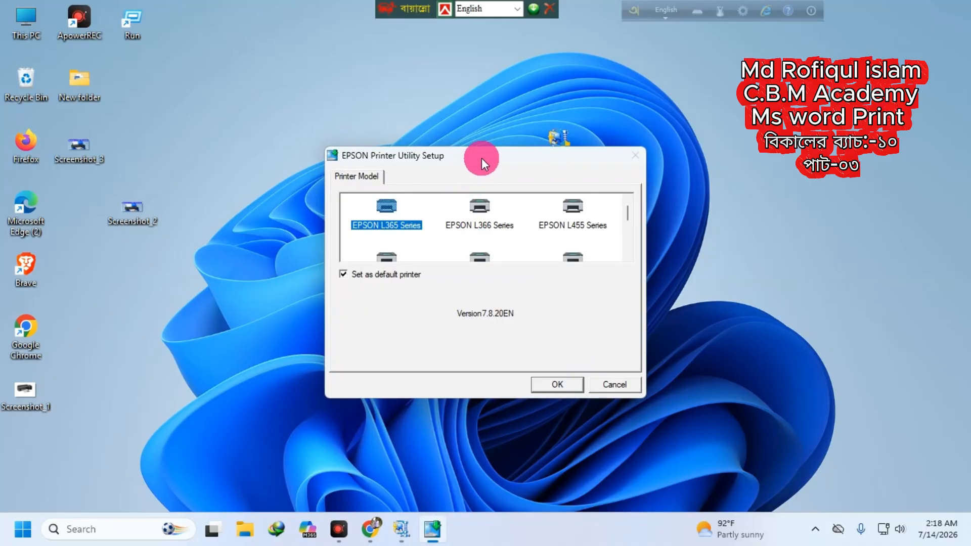
{"action": "left_click_drag", "start_coordinate": [506, 158], "coordinate": [613, 211]}
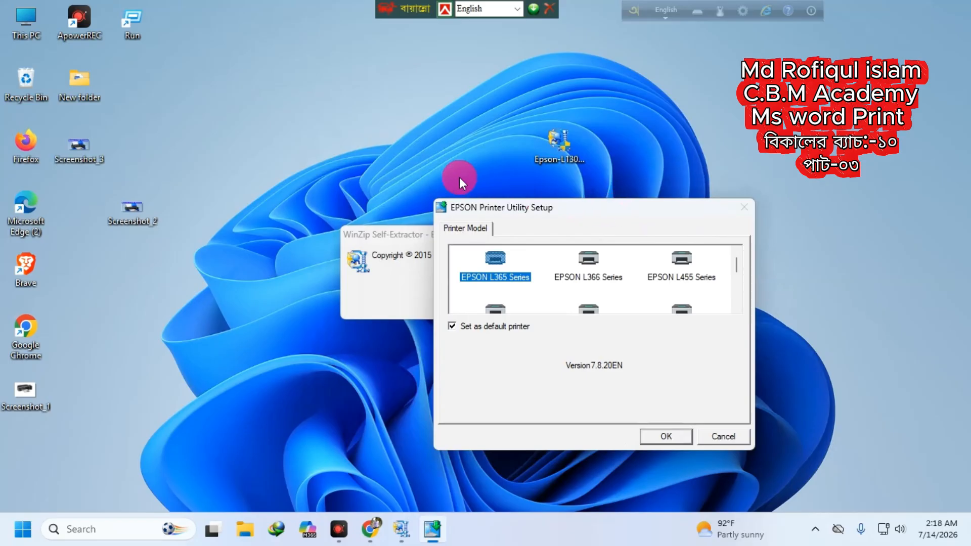
- Check the printer model in the Screenshot_2 picture, close it, and choose EPSON L130 Series as the model to install
{"action": "double_click", "coordinate": [132, 204]}
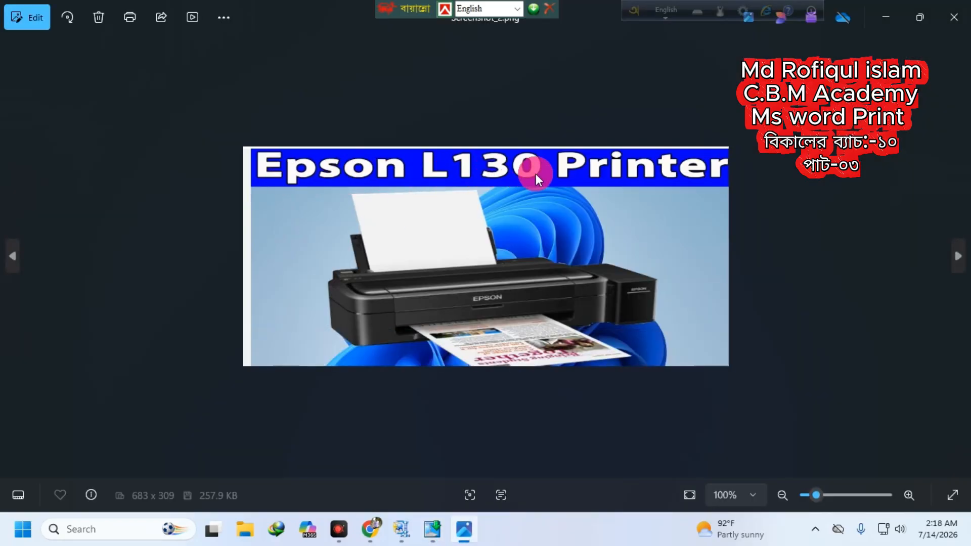
{"action": "left_click", "coordinate": [942, 14]}
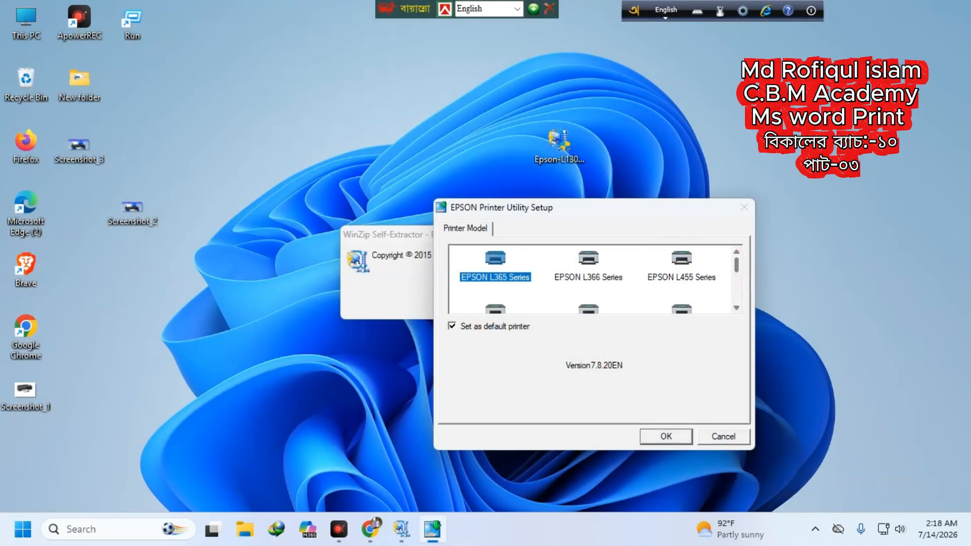
{"action": "left_click_drag", "start_coordinate": [736, 264], "coordinate": [738, 302]}
{"action": "left_click", "coordinate": [604, 309]}
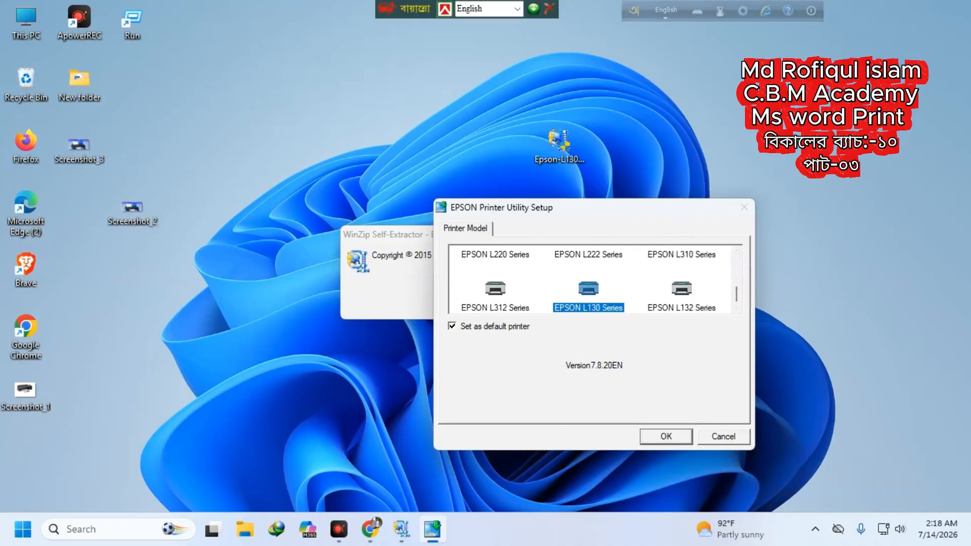
{"action": "left_click", "coordinate": [665, 437]}
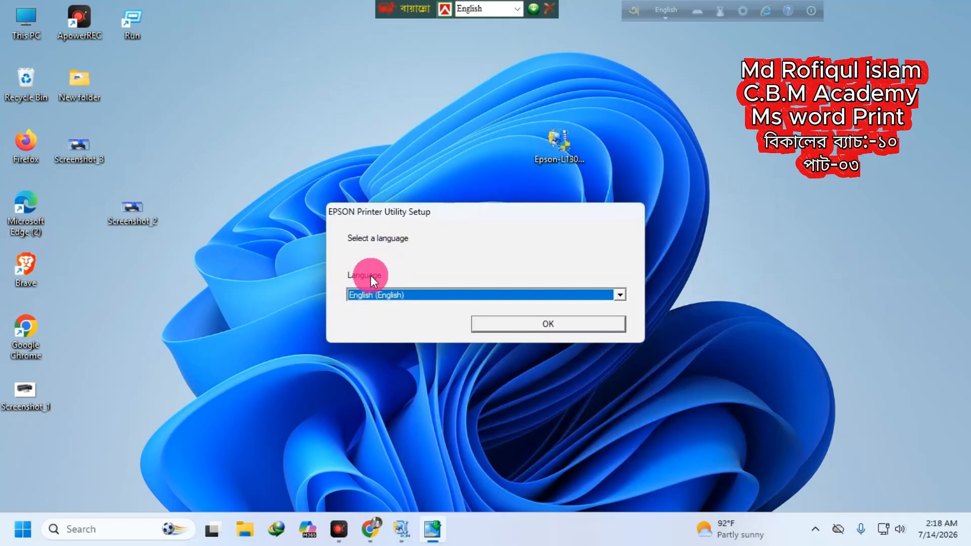
- Confirm English as the setup language and agree to the Epson software license agreement
{"action": "left_click", "coordinate": [529, 336]}
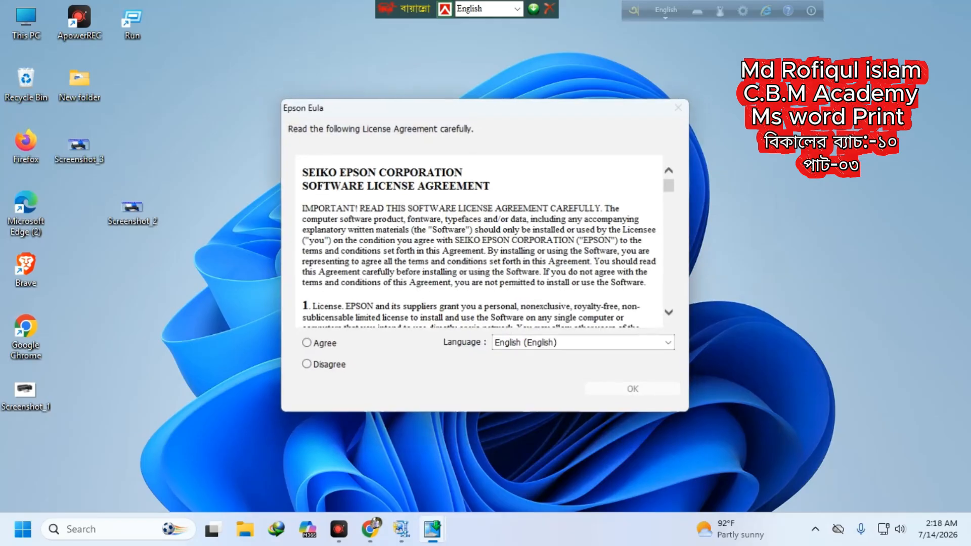
{"action": "left_click", "coordinate": [324, 344]}
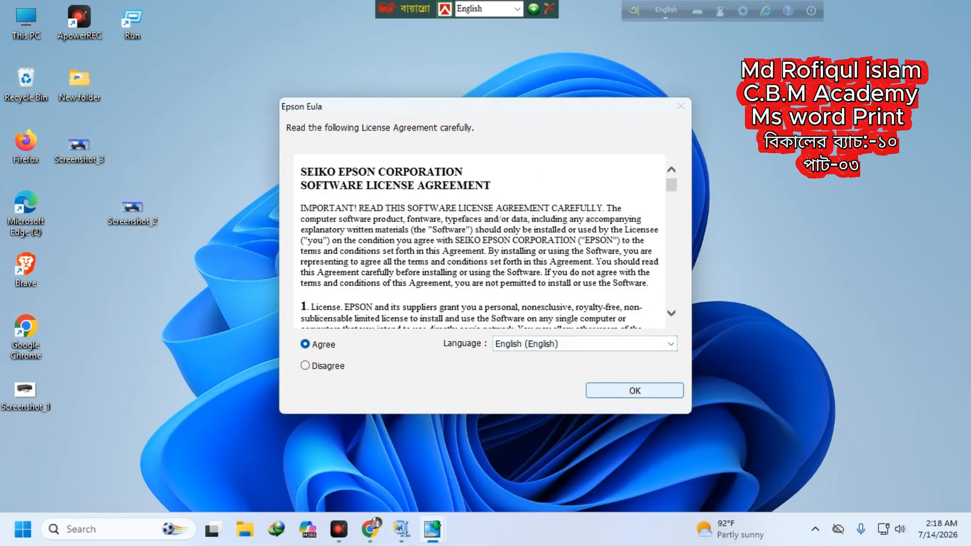
{"action": "left_click", "coordinate": [655, 392]}
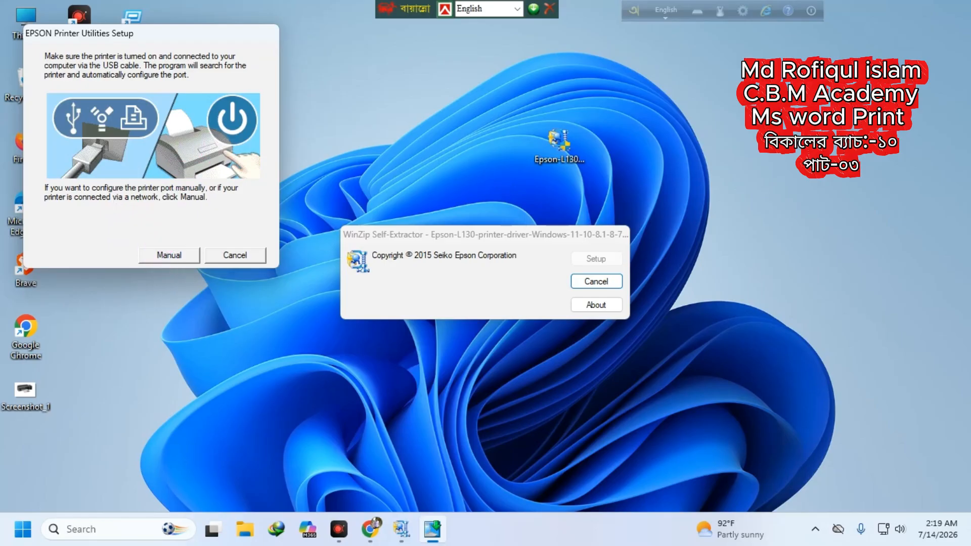
- Configure the printer port manually, assigning the LPT1 printer port from the available ports
{"action": "left_click", "coordinate": [172, 255]}
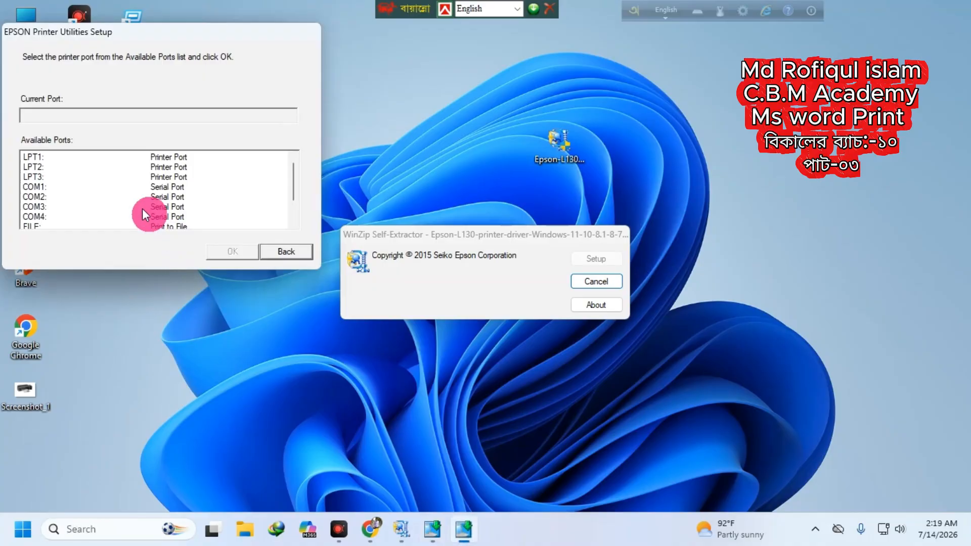
{"action": "left_click", "coordinate": [170, 156]}
{"action": "left_click", "coordinate": [238, 250]}
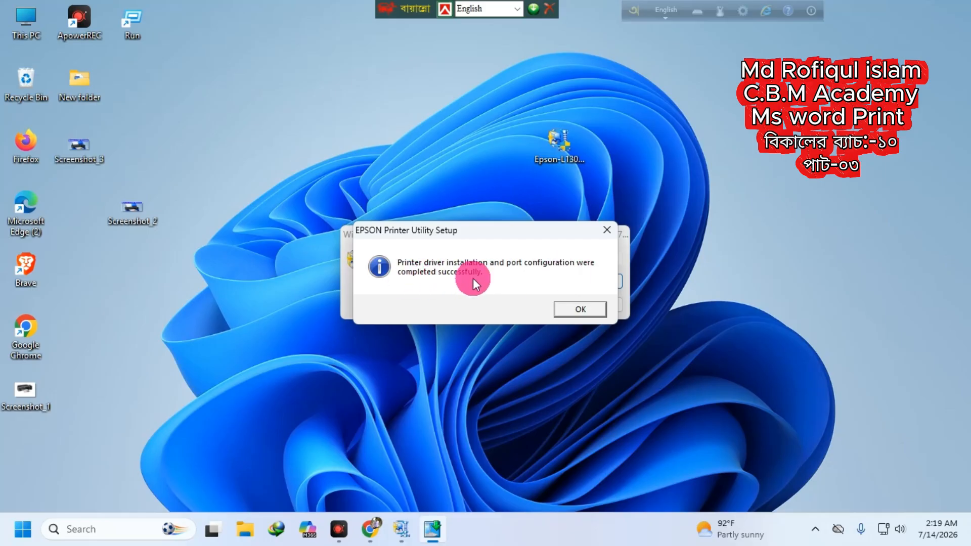
- Finish the Epson printer driver and port setup
{"action": "left_click", "coordinate": [579, 309]}
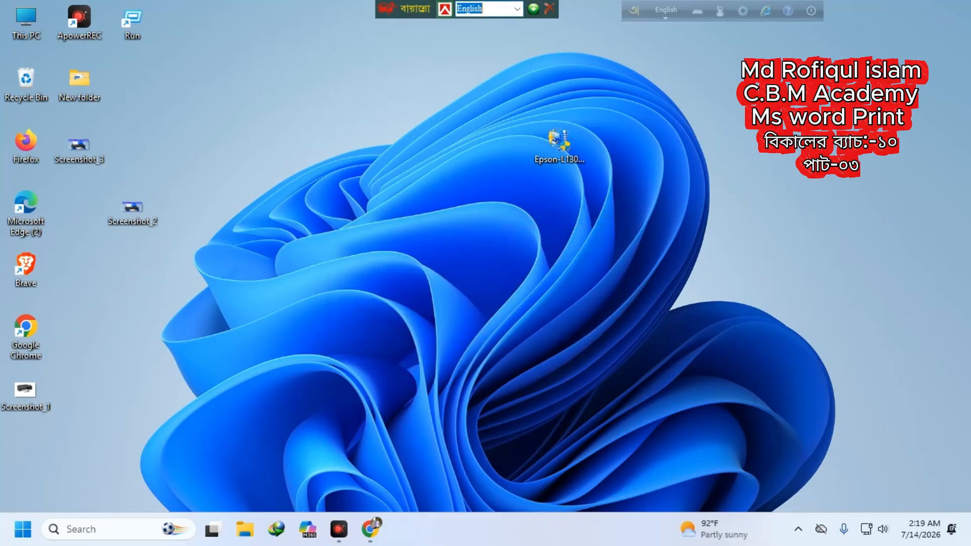
- Open the cvm academy document from New folder, check the printer selected in its print settings, and close the document and folder
{"action": "double_click", "coordinate": [96, 90]}
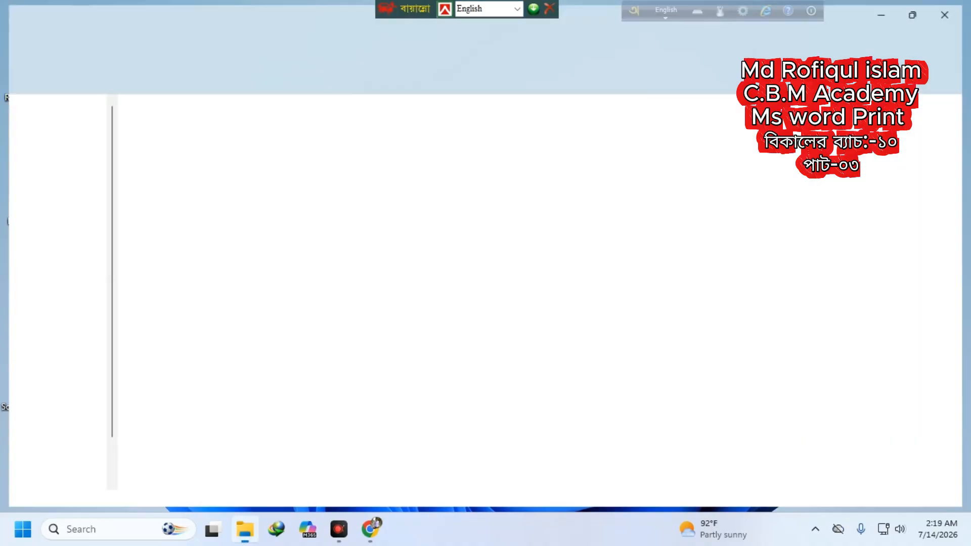
{"action": "double_click", "coordinate": [158, 122]}
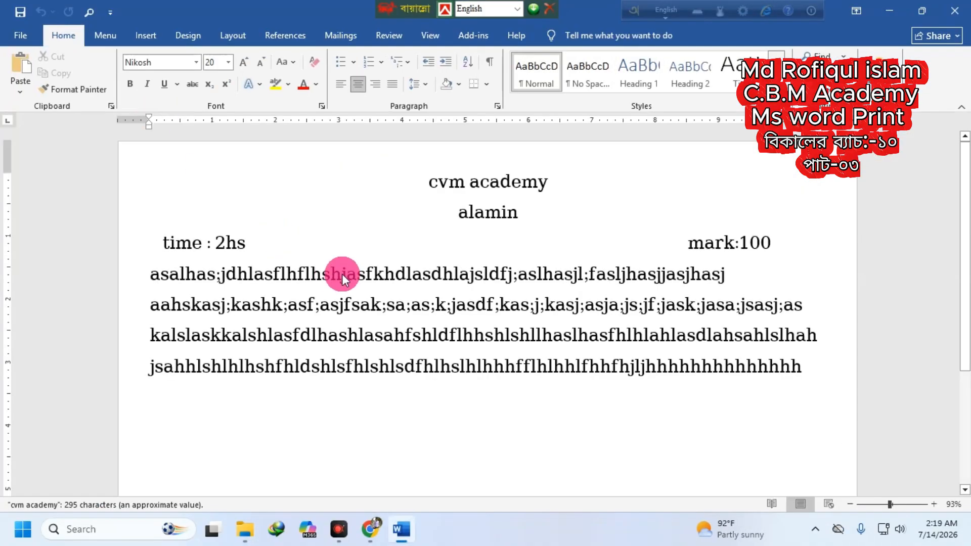
{"action": "key", "text": "ctrl+p"}
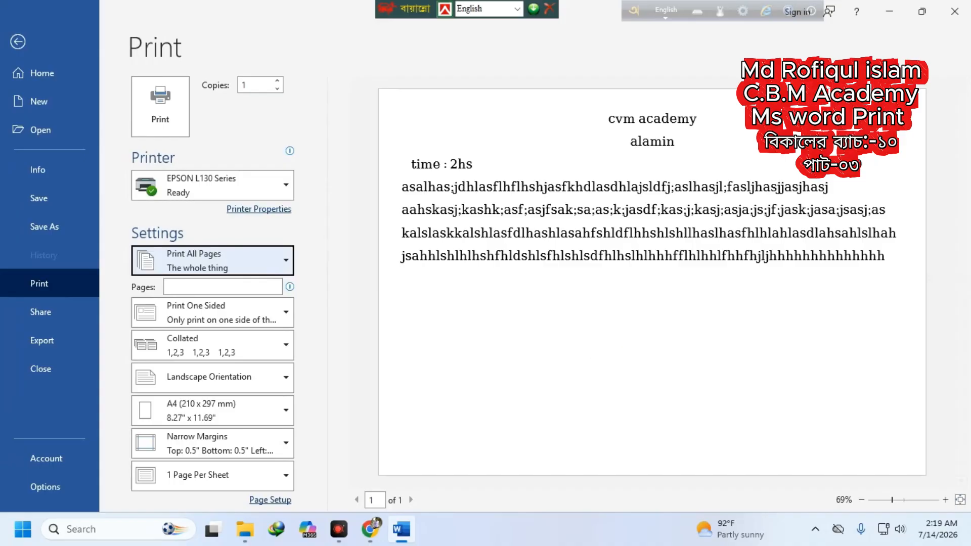
{"action": "left_click", "coordinate": [611, 357]}
{"action": "left_click", "coordinate": [298, 223]}
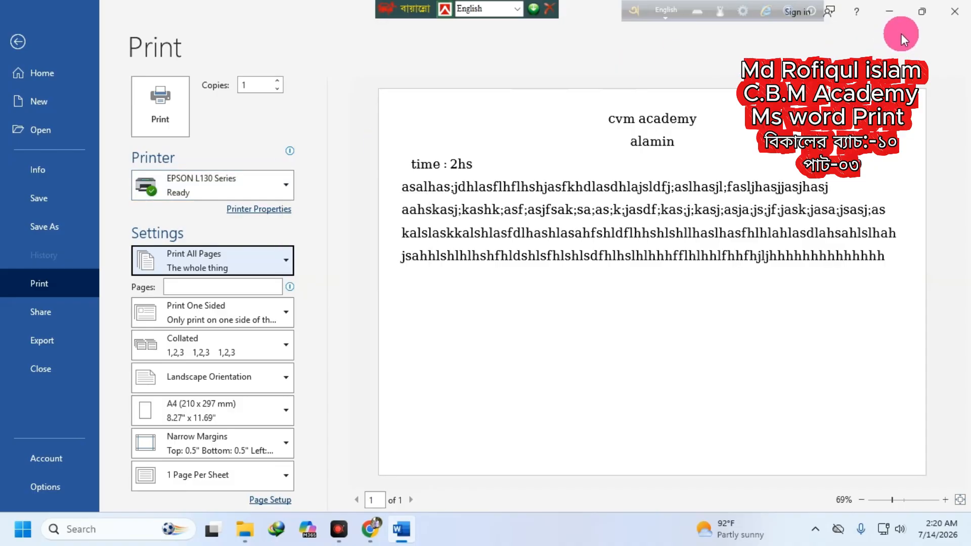
{"action": "left_click", "coordinate": [957, 11]}
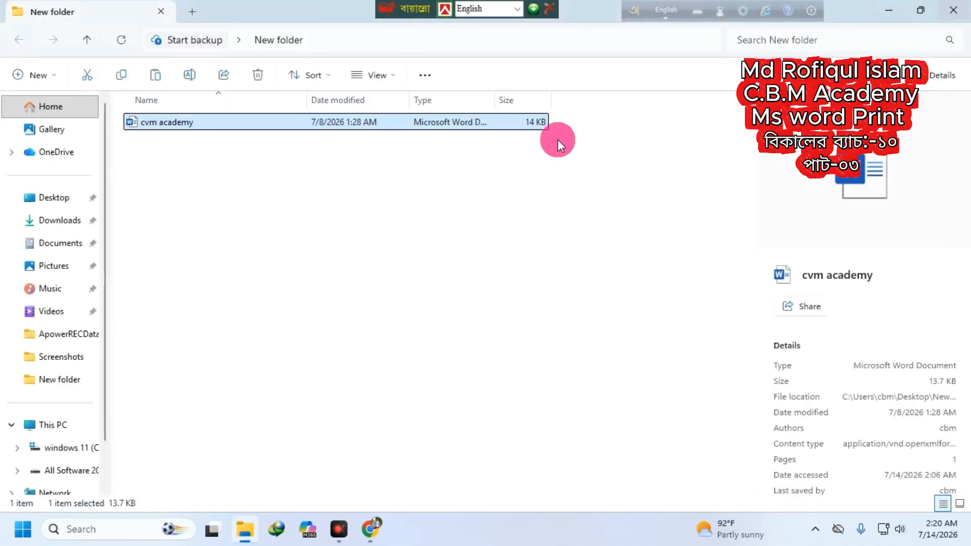
{"action": "left_click", "coordinate": [959, 11]}
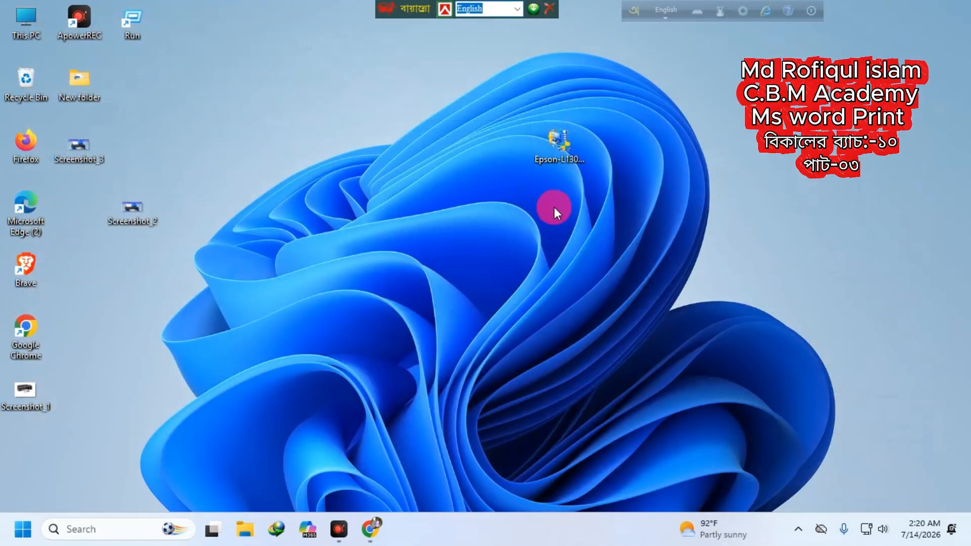
{"action": "left_click", "coordinate": [20, 530]}
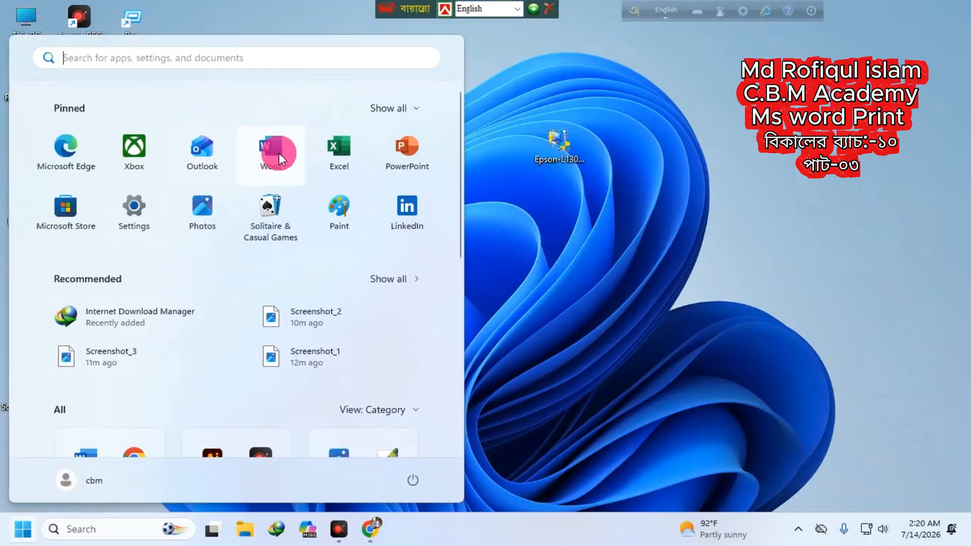
{"action": "left_click", "coordinate": [276, 157]}
{"action": "left_click", "coordinate": [272, 156]}
{"action": "left_click", "coordinate": [270, 147]}
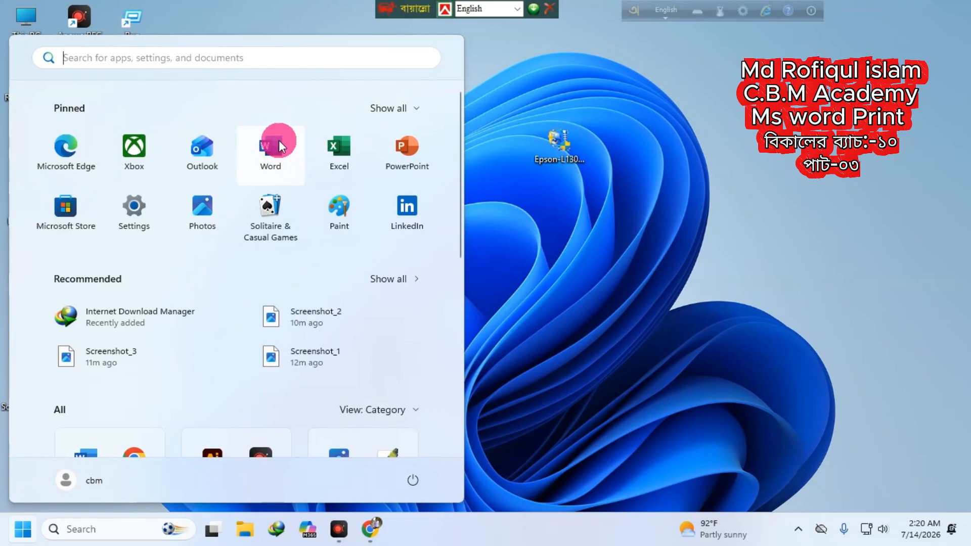
{"action": "left_click", "coordinate": [471, 48]}
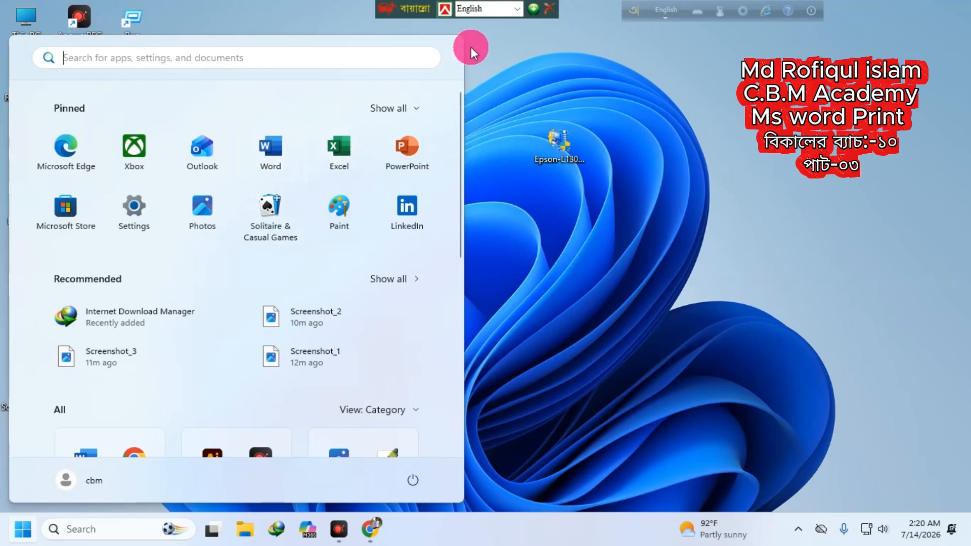
{"action": "left_click", "coordinate": [247, 192]}
{"action": "left_click", "coordinate": [93, 453]}
{"action": "left_click", "coordinate": [16, 529]}
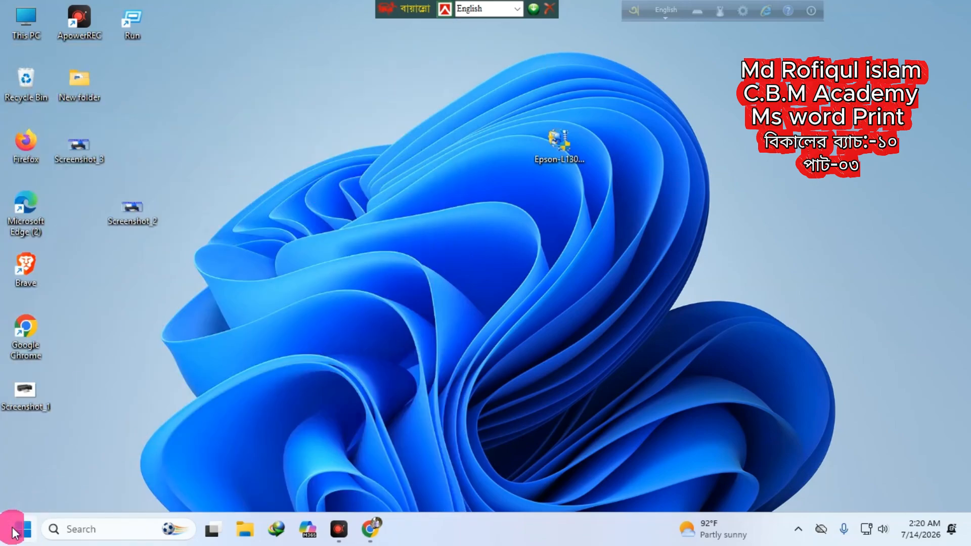
{"action": "left_click", "coordinate": [107, 178]}
{"action": "left_click", "coordinate": [296, 122]}
{"action": "left_click", "coordinate": [489, 121]}
{"action": "left_click", "coordinate": [151, 146]}
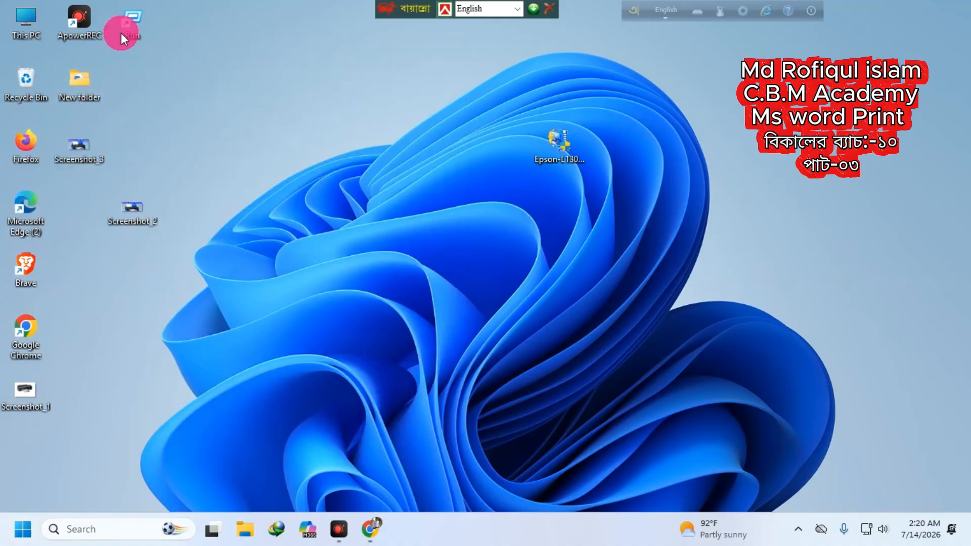
- Reopen the cvm academy document from New folder and bring up the classic Print dialog
{"action": "double_click", "coordinate": [83, 86]}
{"action": "double_click", "coordinate": [167, 122]}
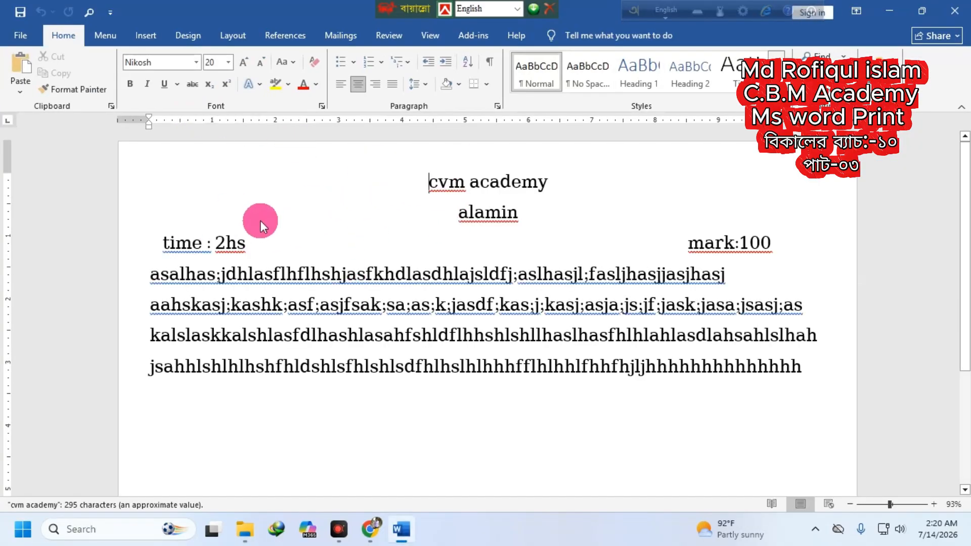
{"action": "key", "text": "ctrl+p"}
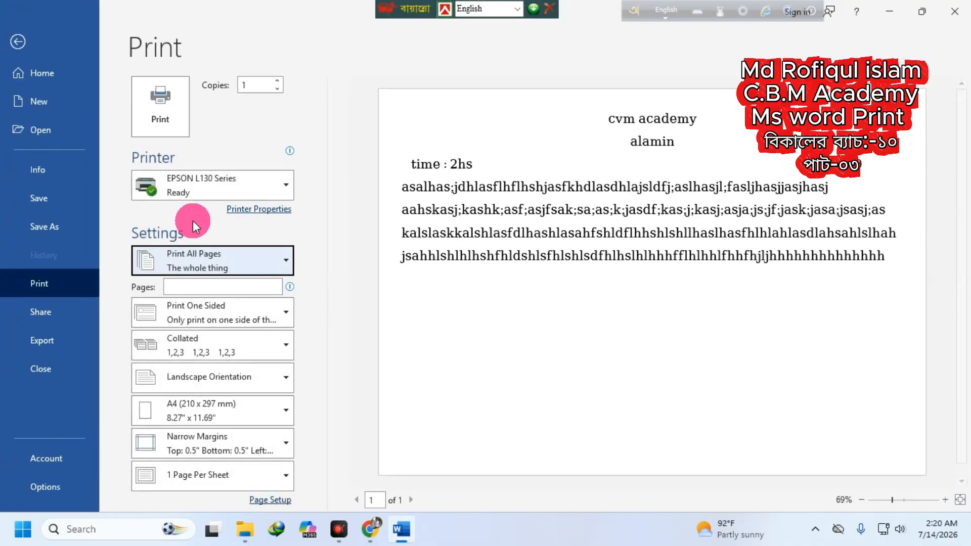
{"action": "left_click", "coordinate": [17, 40]}
{"action": "left_click", "coordinate": [105, 35]}
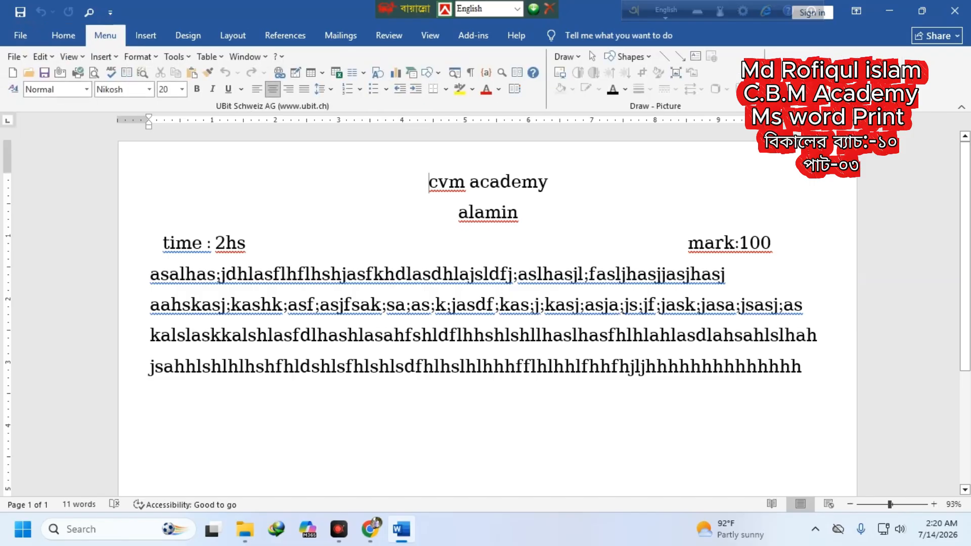
{"action": "left_click", "coordinate": [24, 57]}
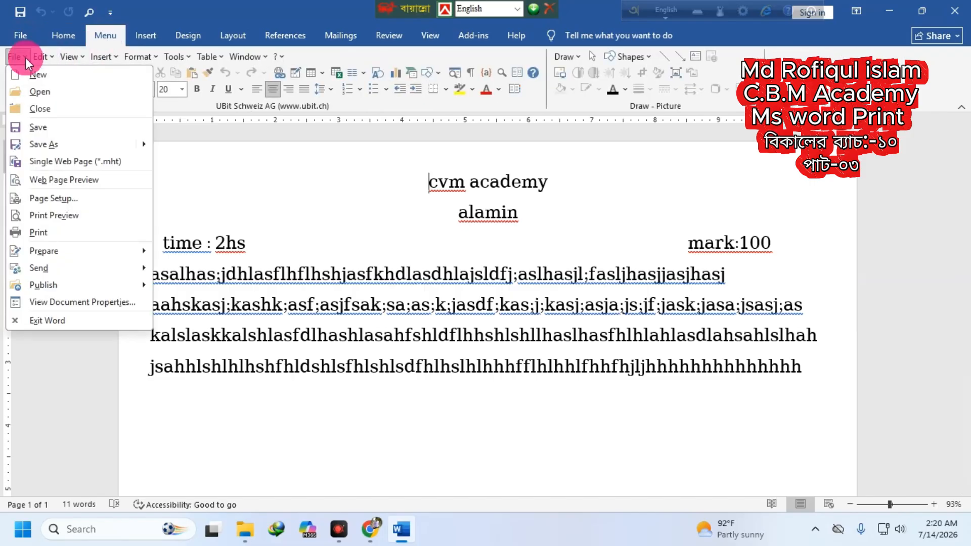
{"action": "left_click", "coordinate": [41, 233]}
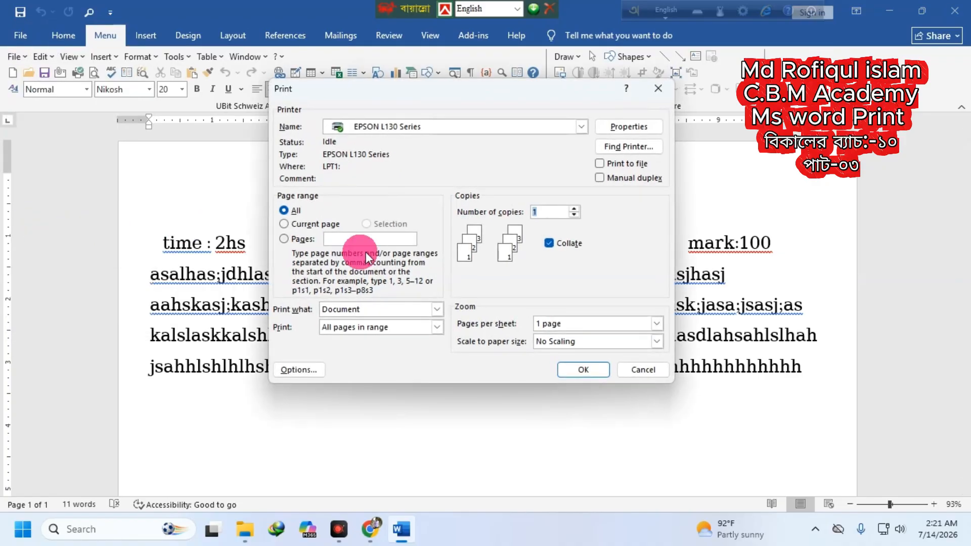
- Try limiting the page range to Current page in the Print dialog, and close it without printing
{"action": "left_click_drag", "start_coordinate": [465, 110], "coordinate": [472, 118]}
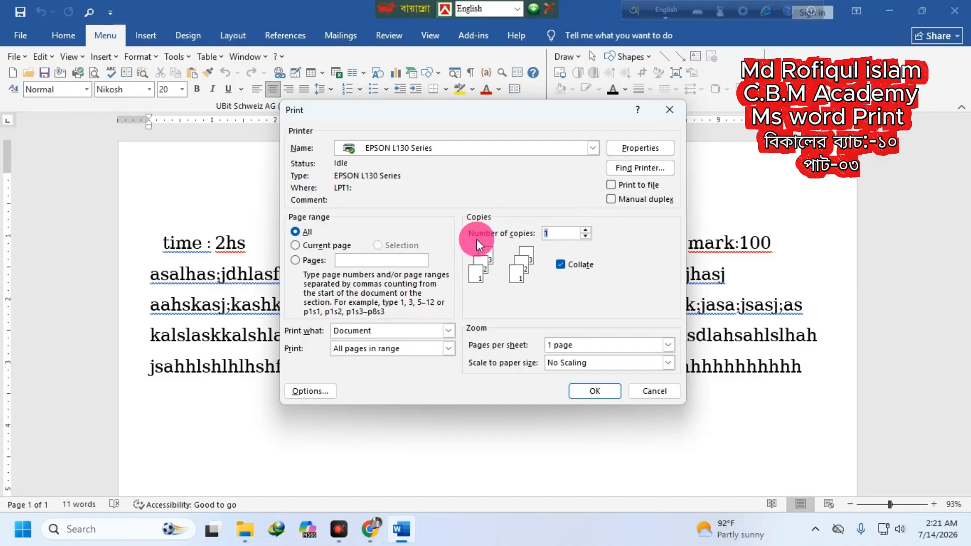
{"action": "left_click", "coordinate": [549, 226]}
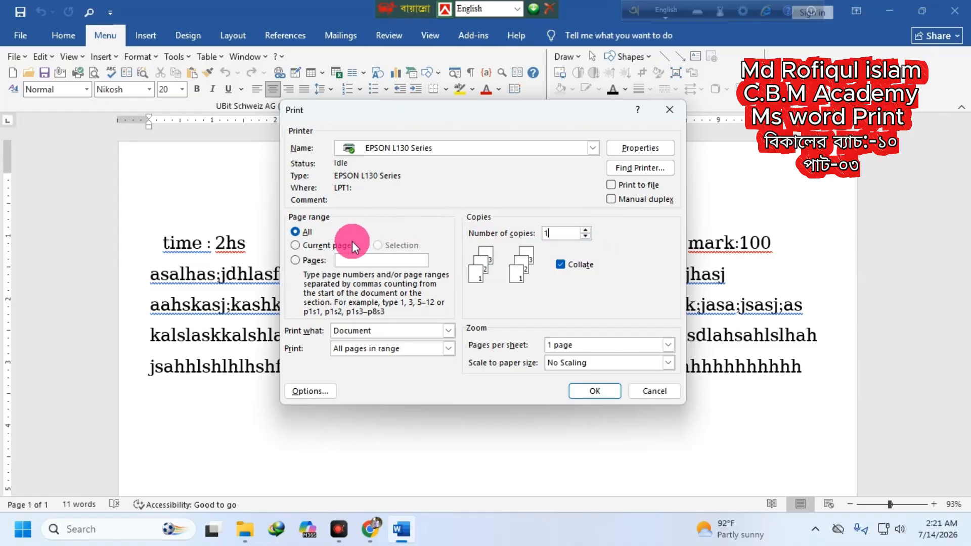
{"action": "left_click", "coordinate": [315, 246]}
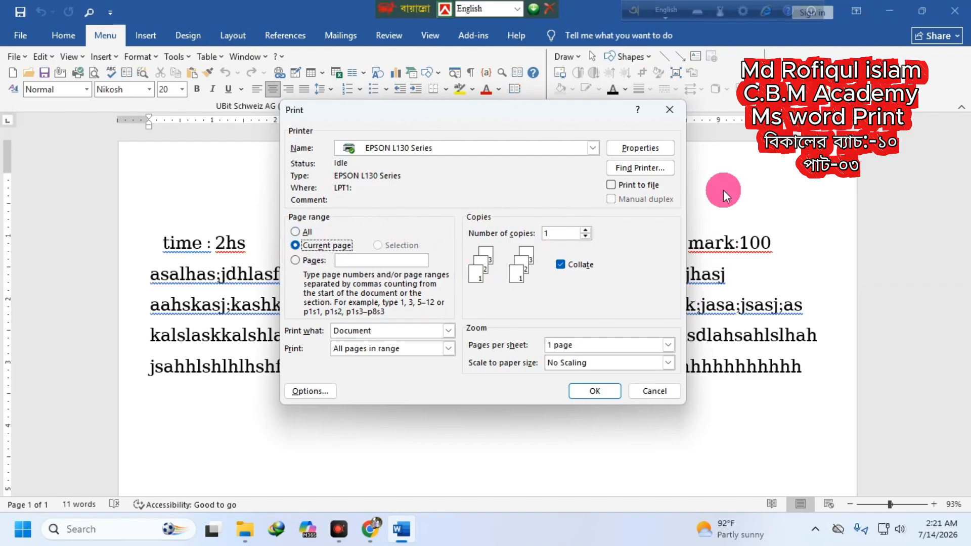
{"action": "left_click", "coordinate": [669, 110]}
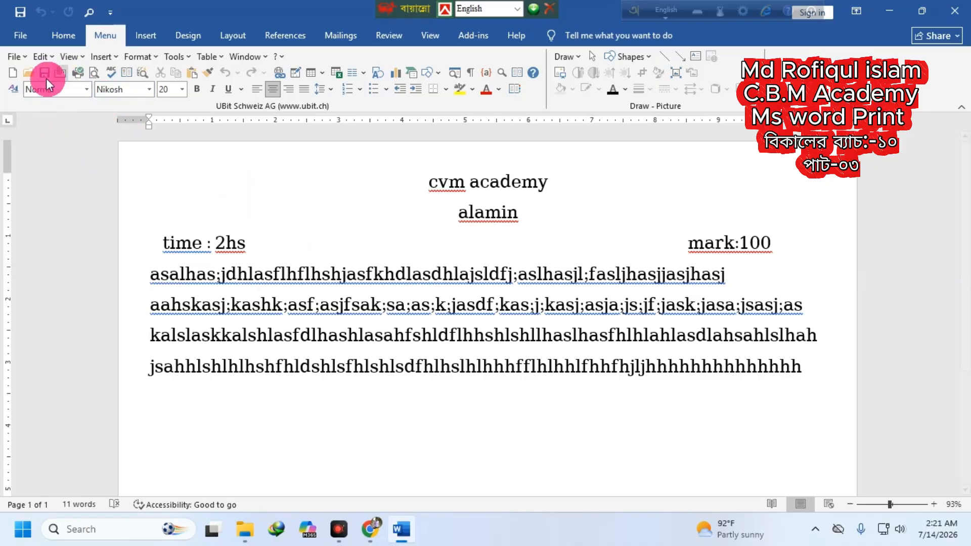
- Open the EPSON L130 Series printer properties from the Print dialog and set the document size to A4 (210 x 297 mm)
{"action": "left_click", "coordinate": [19, 56]}
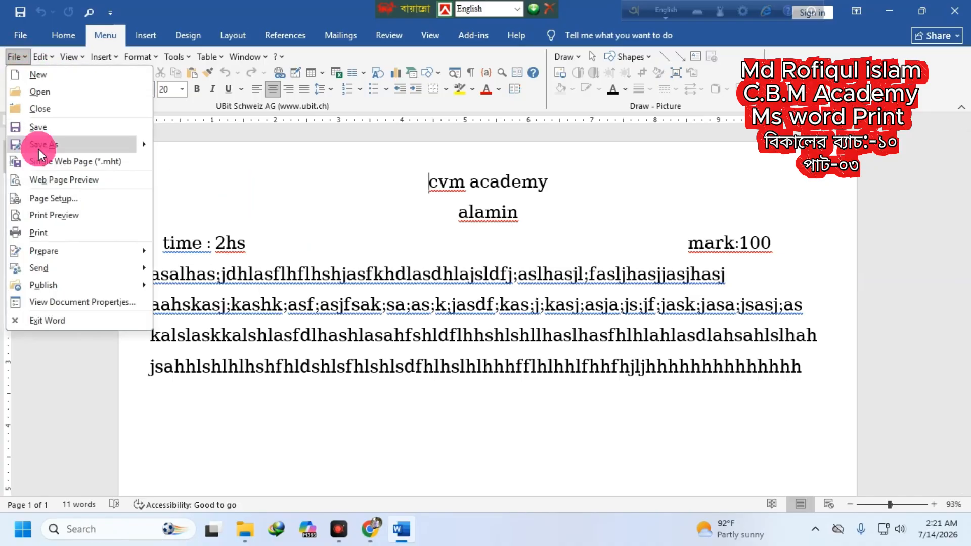
{"action": "left_click", "coordinate": [46, 232]}
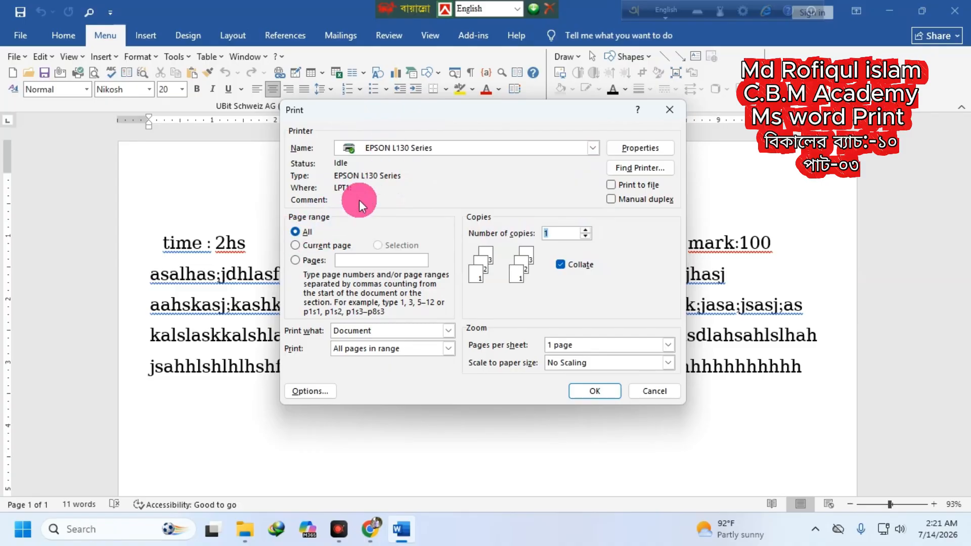
{"action": "left_click", "coordinate": [641, 151]}
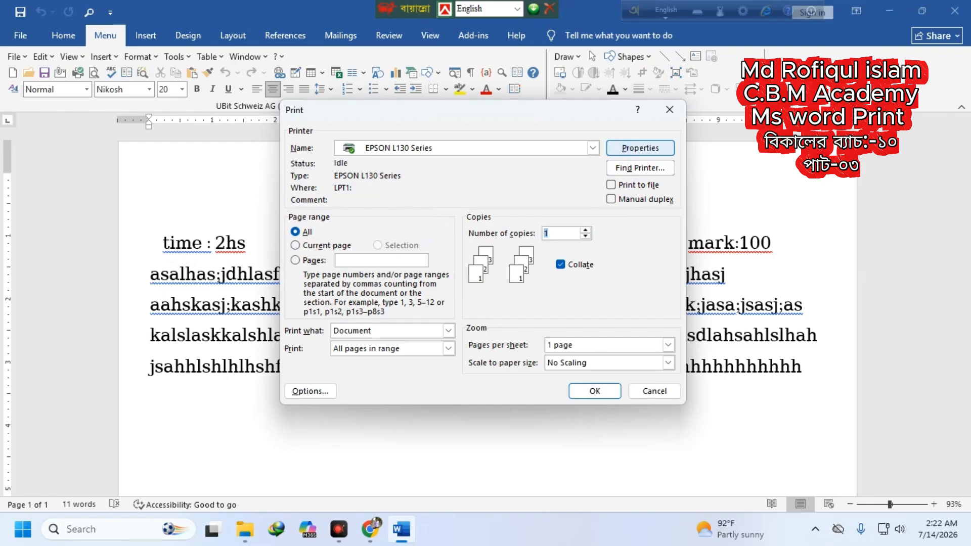
{"action": "left_click", "coordinate": [640, 148]}
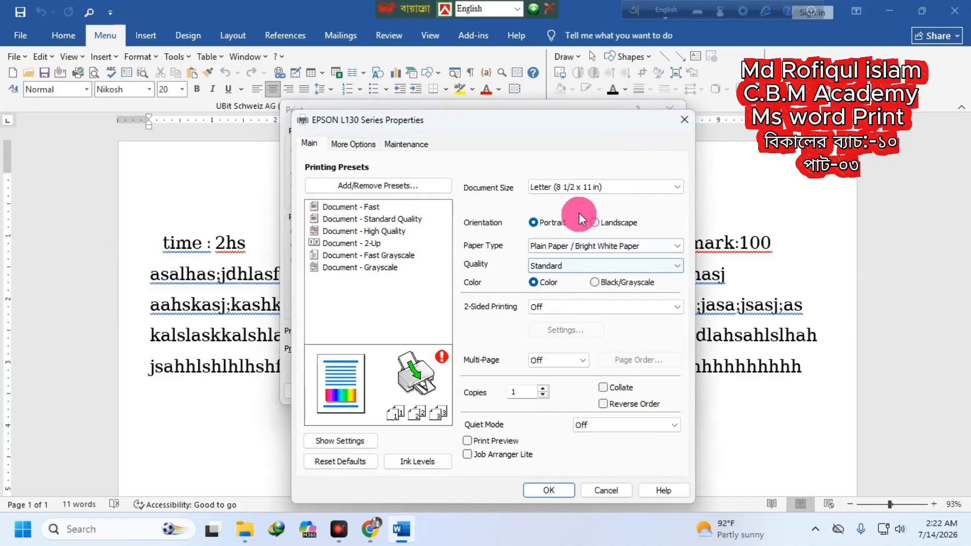
{"action": "left_click", "coordinate": [579, 186]}
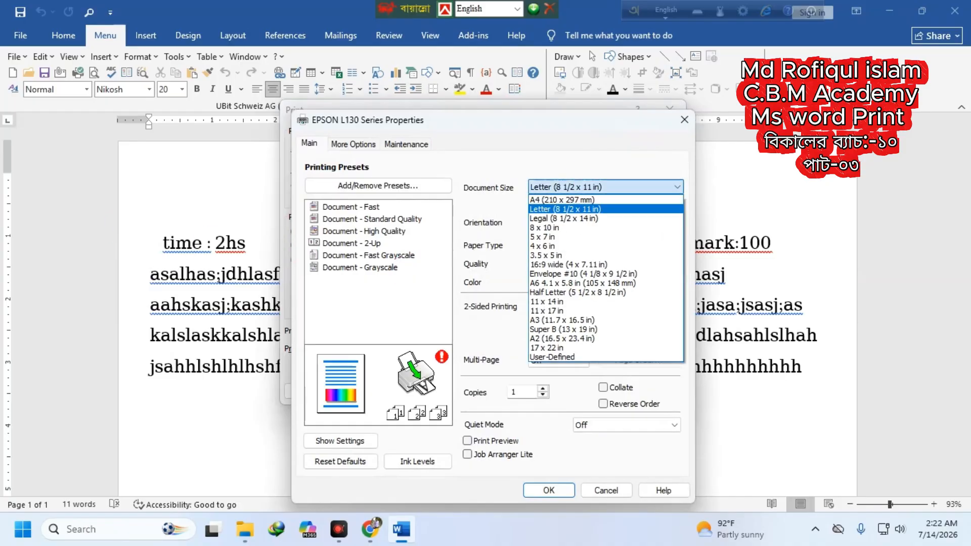
{"action": "left_click", "coordinate": [562, 200]}
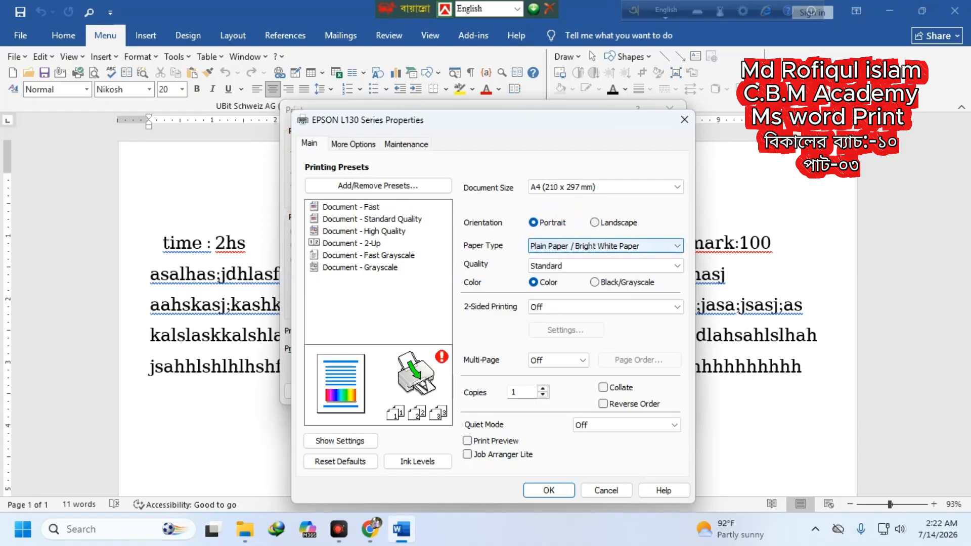
- Keep Plain Paper / Bright White Paper, try High print quality, and close the printer properties and Print dialog without applying
{"action": "left_click", "coordinate": [607, 246]}
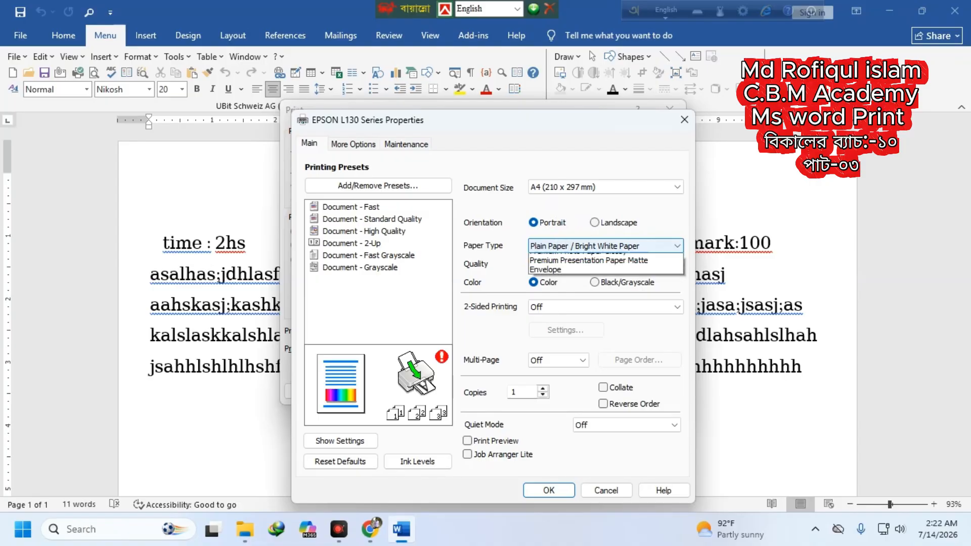
{"action": "left_click", "coordinate": [544, 245]}
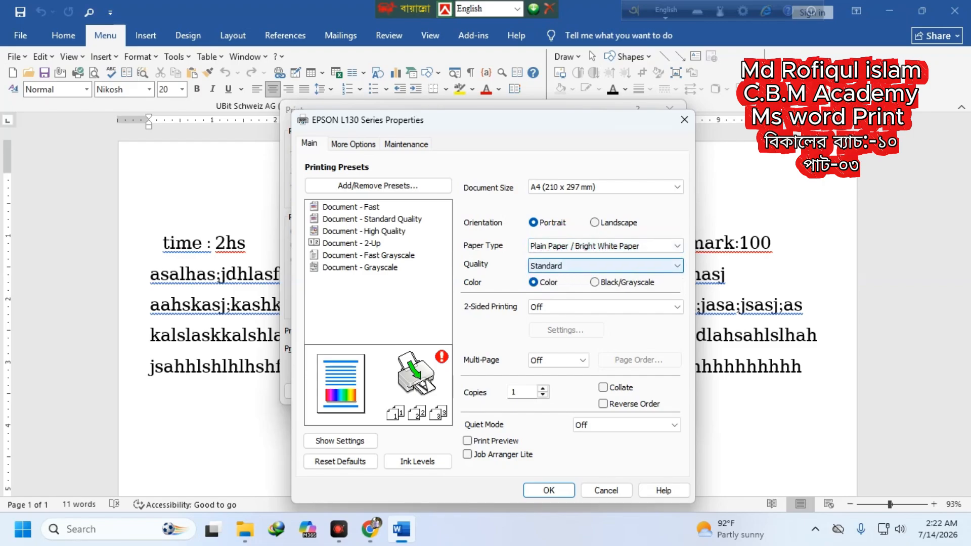
{"action": "left_click", "coordinate": [559, 265]}
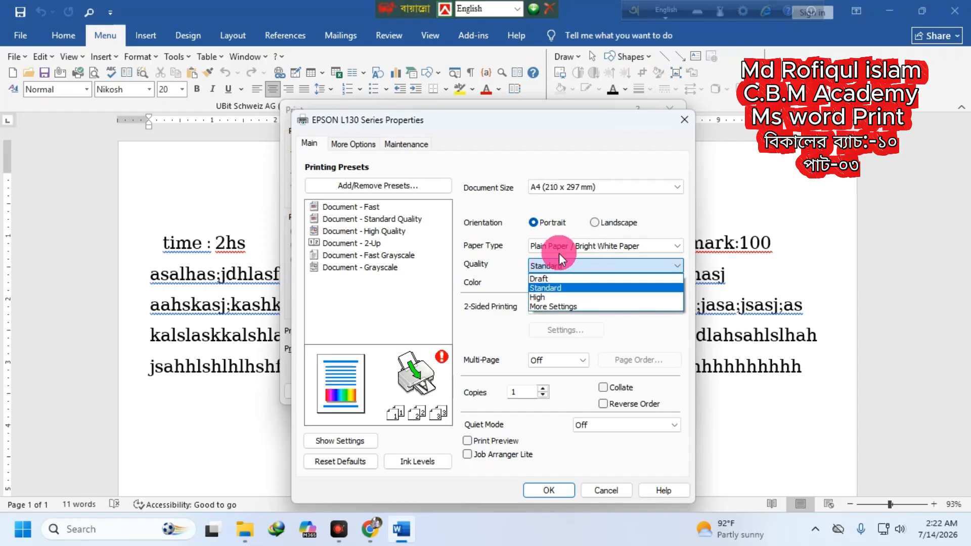
{"action": "left_click", "coordinate": [542, 297]}
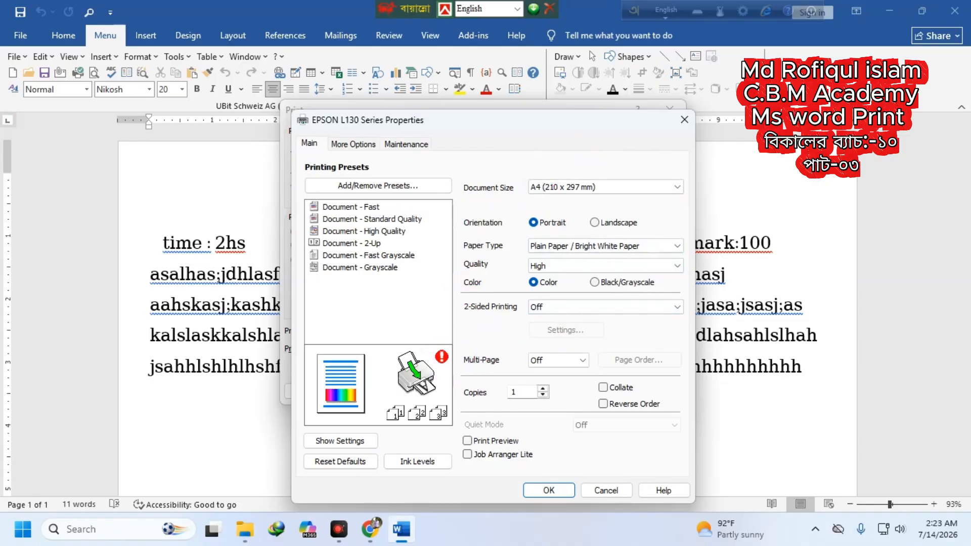
{"action": "mouse_move", "coordinate": [442, 361]}
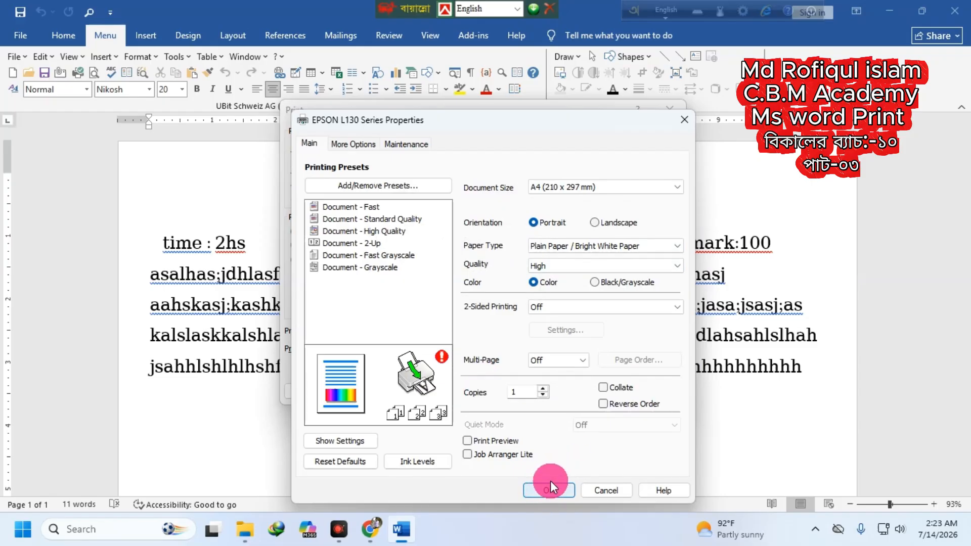
{"action": "left_click", "coordinate": [688, 120]}
{"action": "left_click", "coordinate": [670, 108]}
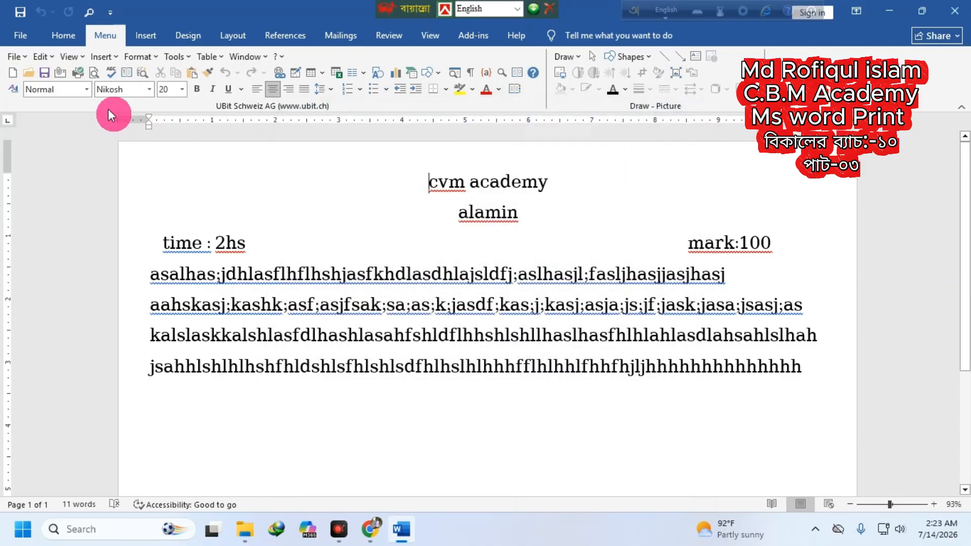
- Bring up the Print dialog again for the cvm academy document
{"action": "left_click", "coordinate": [19, 57]}
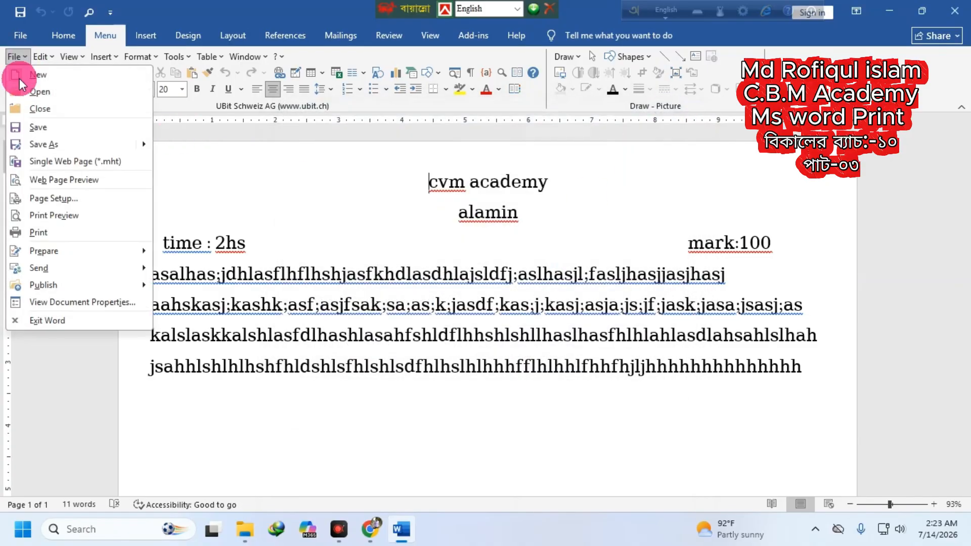
{"action": "left_click", "coordinate": [50, 232]}
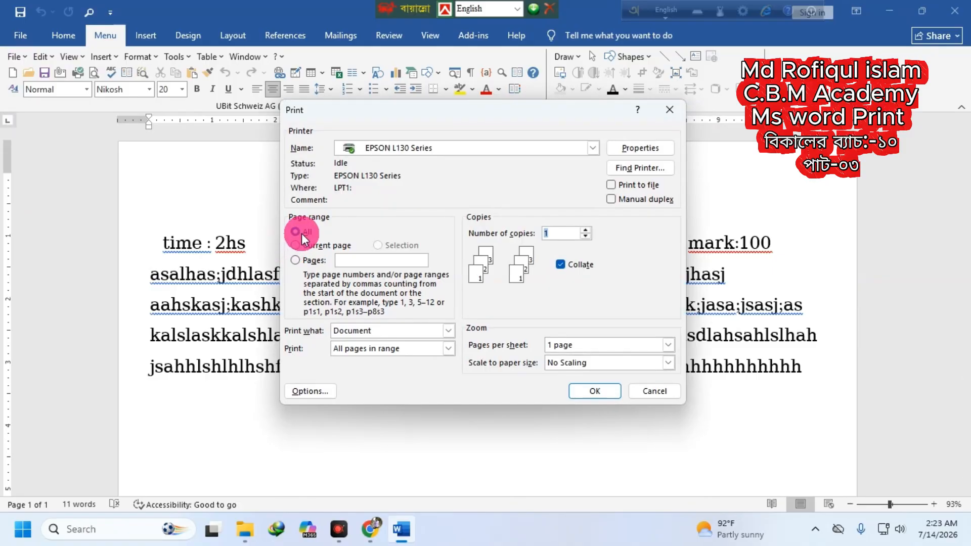
- Try the All and Current page print ranges, and set the range to page 2
{"action": "left_click", "coordinate": [302, 233]}
{"action": "left_click", "coordinate": [313, 249]}
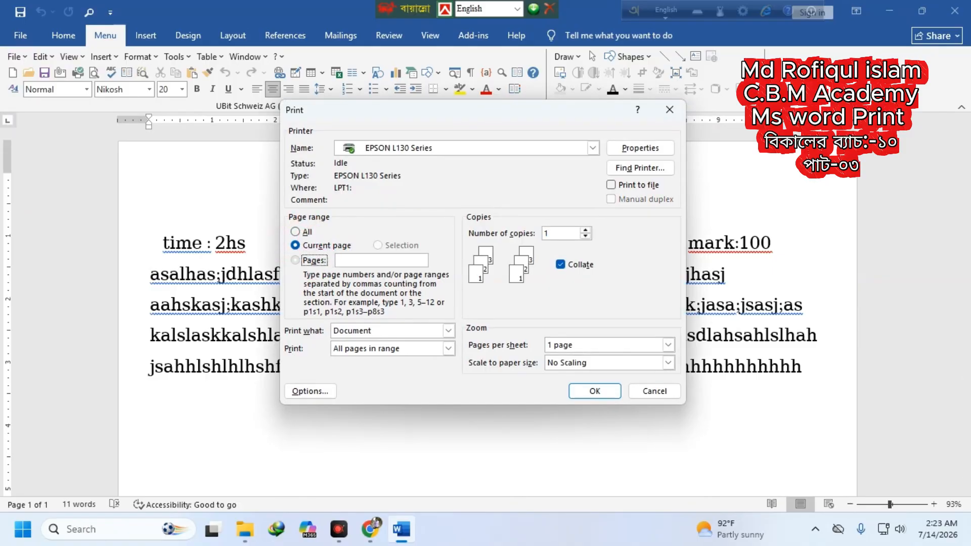
{"action": "left_click", "coordinate": [314, 262]}
{"action": "left_click", "coordinate": [345, 257]}
{"action": "type", "text": "2"}
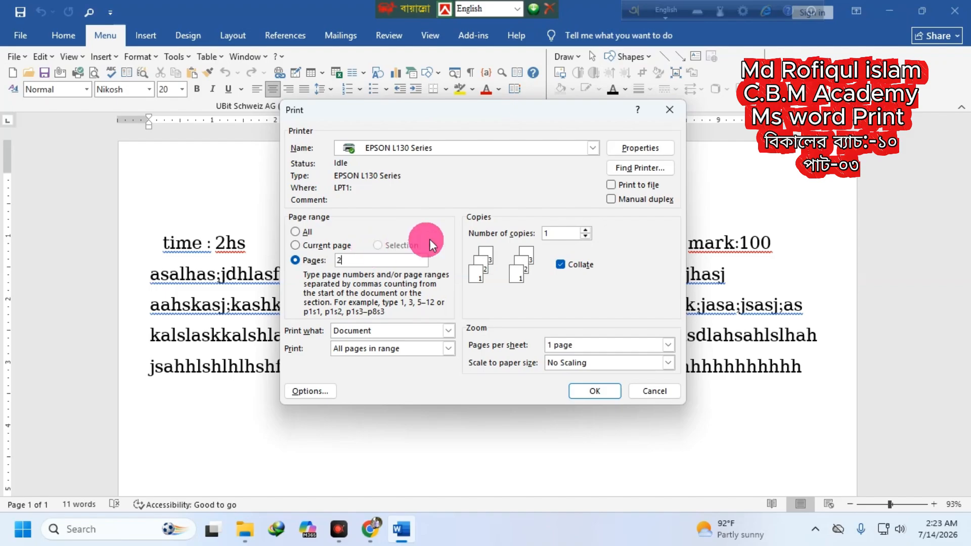
- Try A4 size, plain paper and High quality in the printer properties, and cancel out of the print setup
{"action": "left_click", "coordinate": [644, 146]}
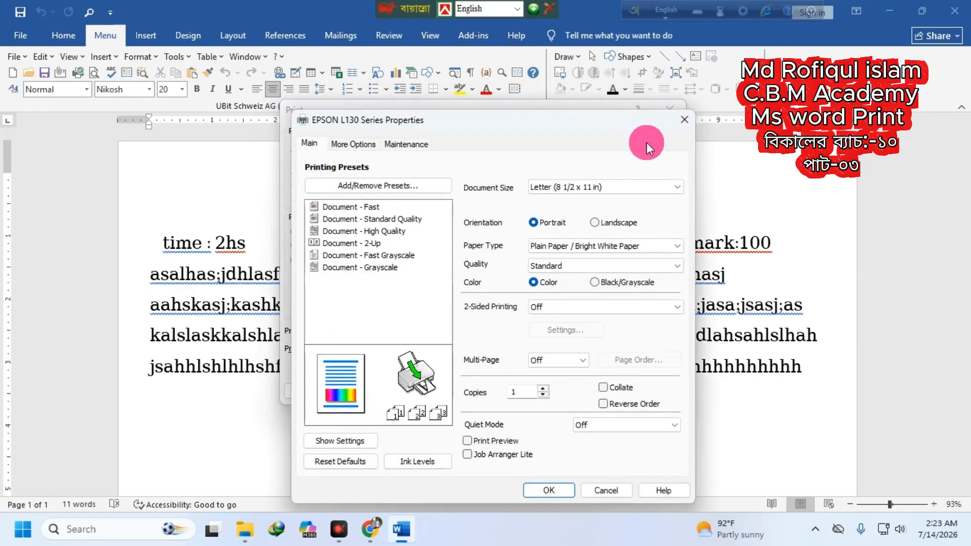
{"action": "left_click", "coordinate": [577, 186]}
{"action": "left_click", "coordinate": [563, 200]}
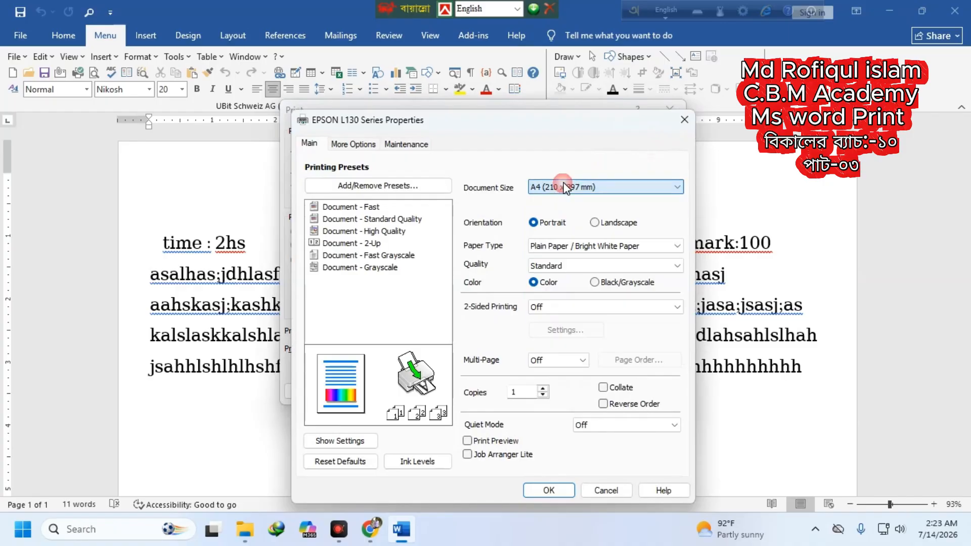
{"action": "left_click", "coordinate": [593, 246]}
{"action": "left_click", "coordinate": [546, 258]}
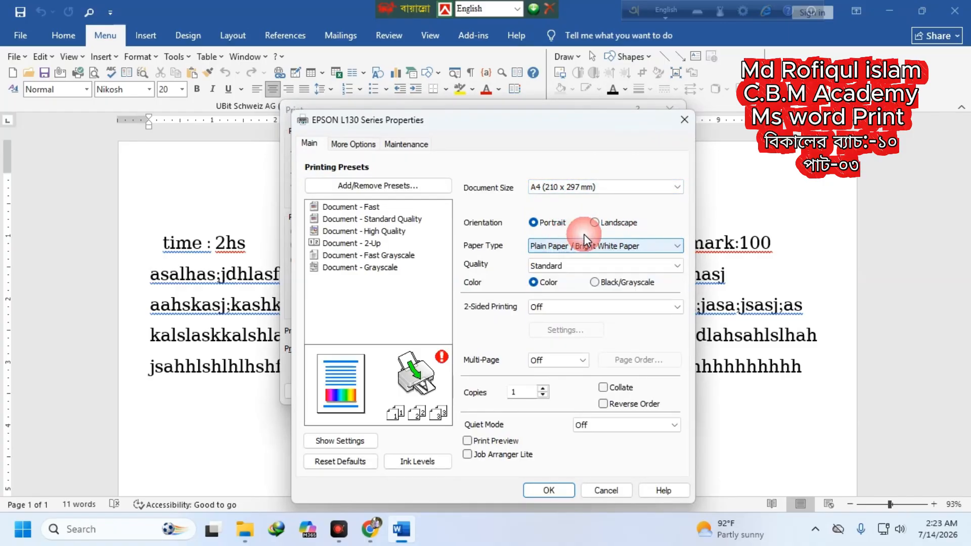
{"action": "left_click", "coordinate": [561, 266]}
{"action": "left_click", "coordinate": [541, 298]}
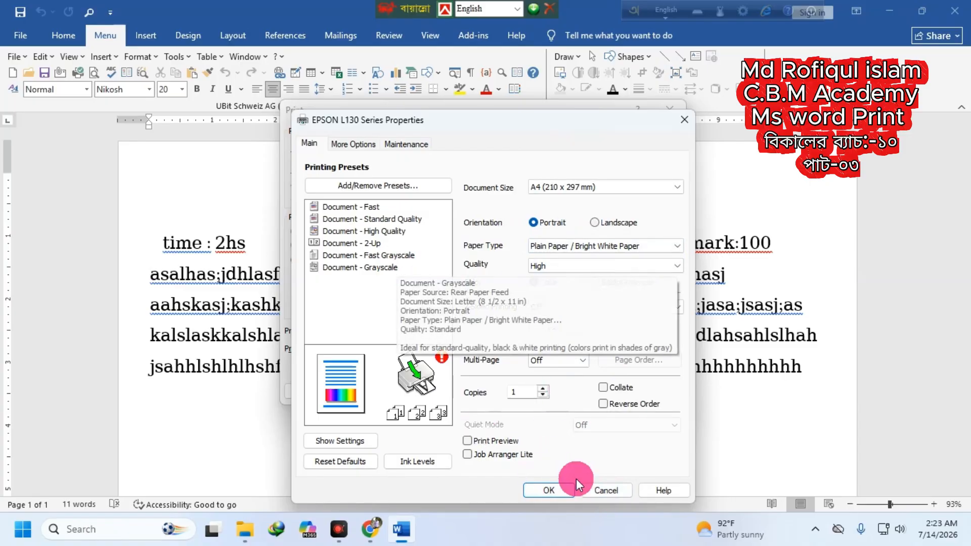
{"action": "left_click", "coordinate": [606, 491]}
{"action": "left_click", "coordinate": [47, 133]}
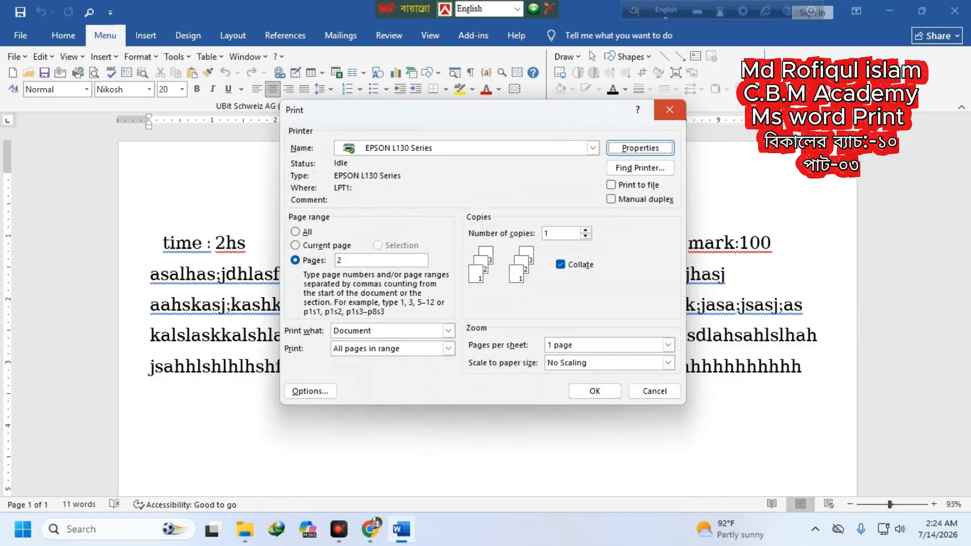
{"action": "left_click", "coordinate": [669, 110]}
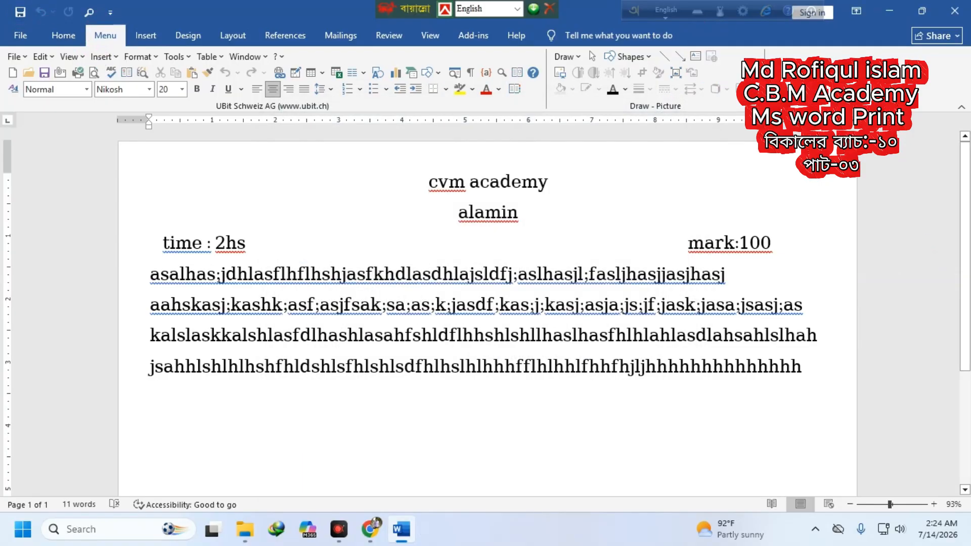
- Open the document's print settings, try the Print Current Page range and return it to Print All Pages
{"action": "left_click", "coordinate": [36, 86]}
{"action": "left_click", "coordinate": [20, 35]}
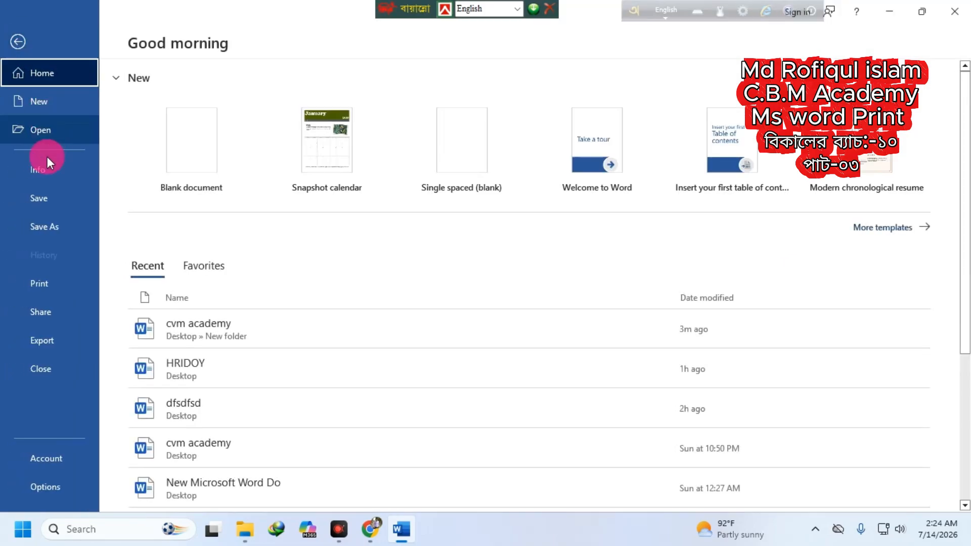
{"action": "left_click", "coordinate": [38, 282]}
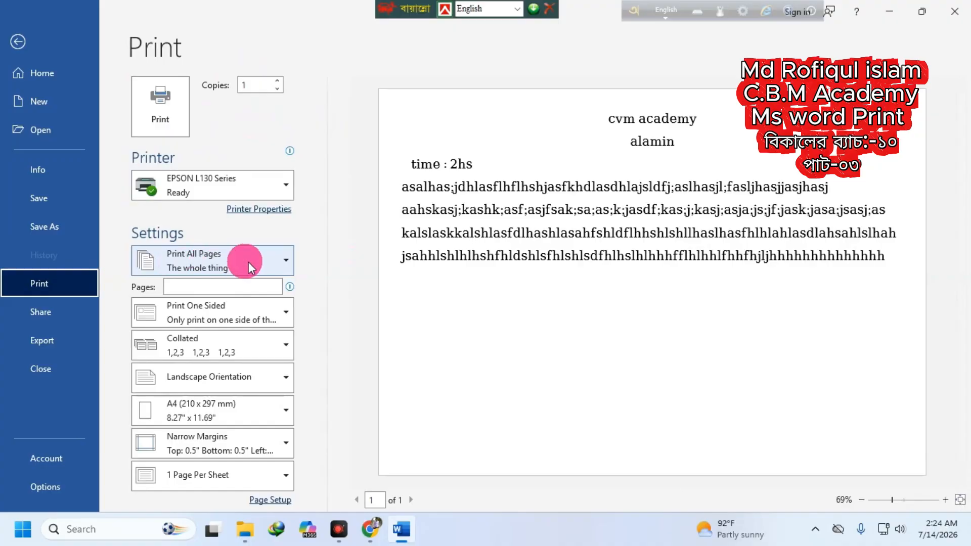
{"action": "left_click", "coordinate": [286, 260]}
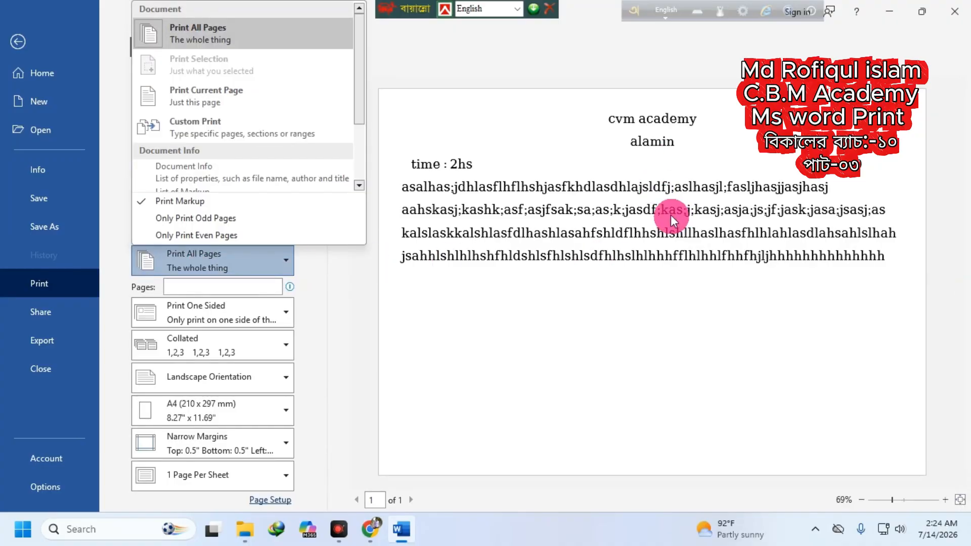
{"action": "left_click", "coordinate": [207, 98]}
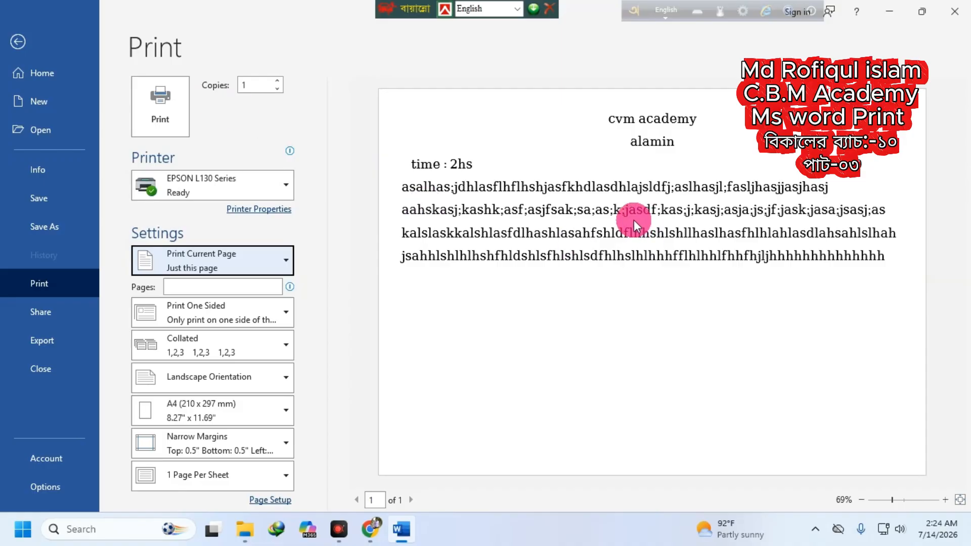
{"action": "left_click", "coordinate": [244, 262]}
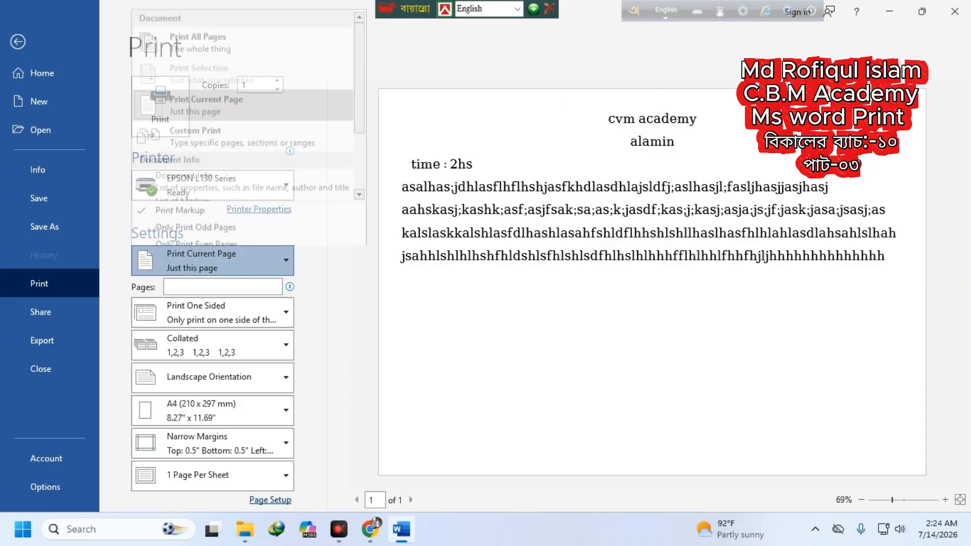
{"action": "left_click", "coordinate": [182, 30]}
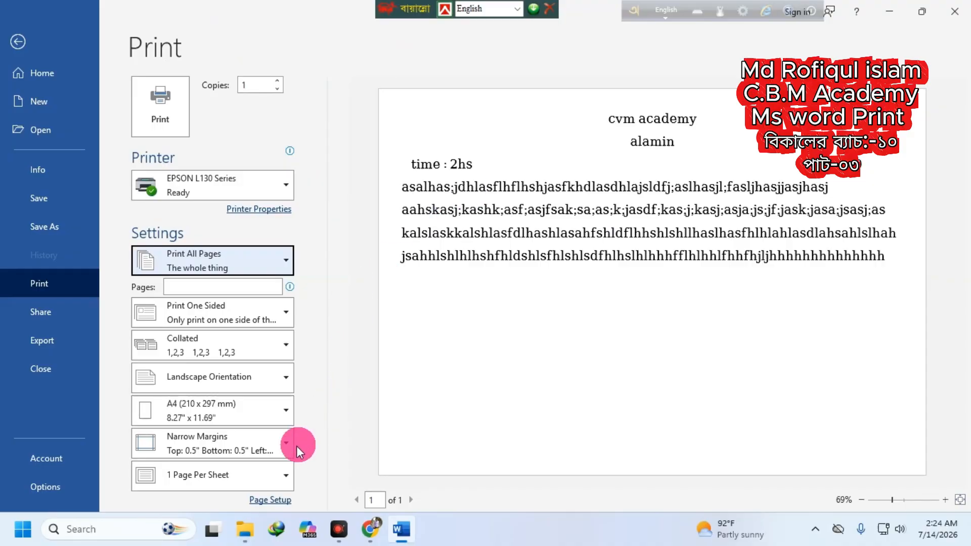
- Set the top, left, bottom and right page margins to 0.4" in Page Setup
{"action": "left_click", "coordinate": [269, 499]}
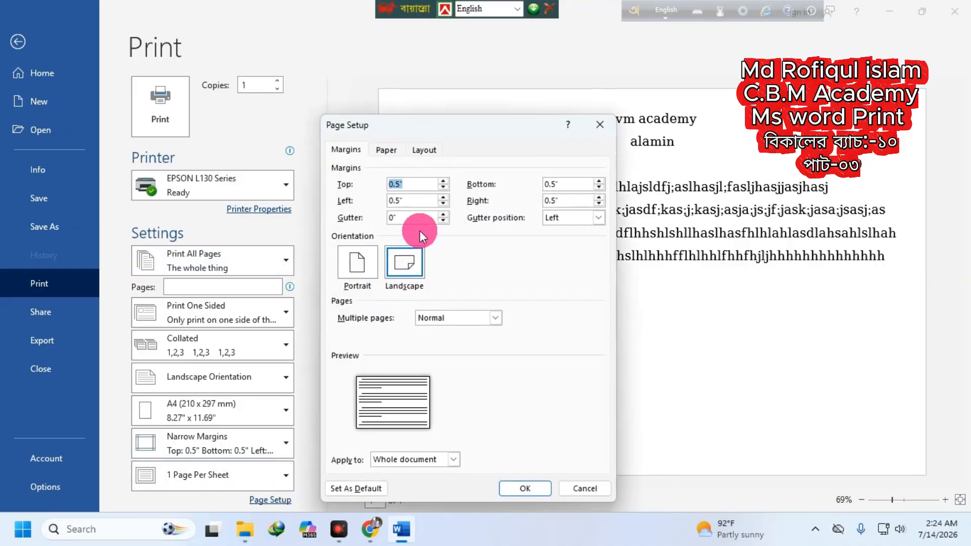
{"action": "left_click", "coordinate": [386, 152]}
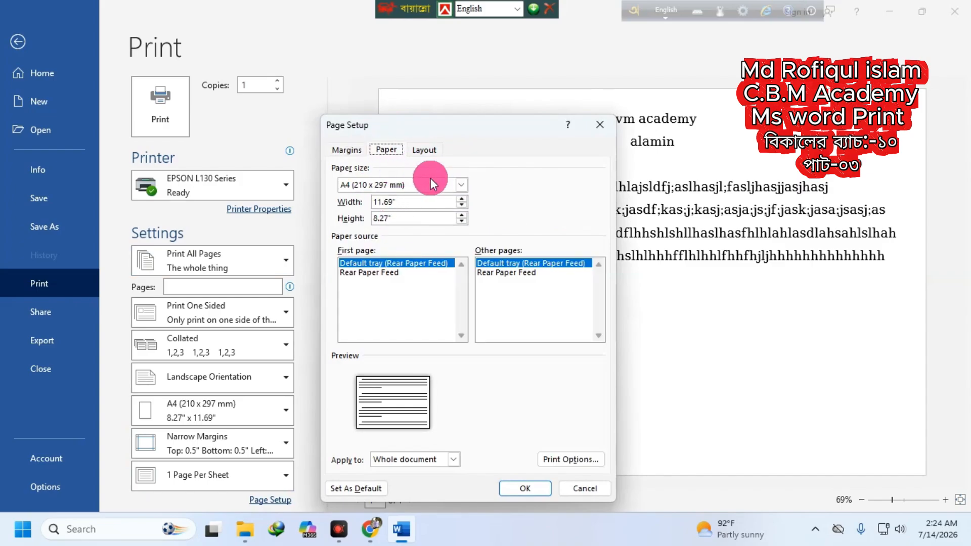
{"action": "left_click", "coordinate": [348, 151]}
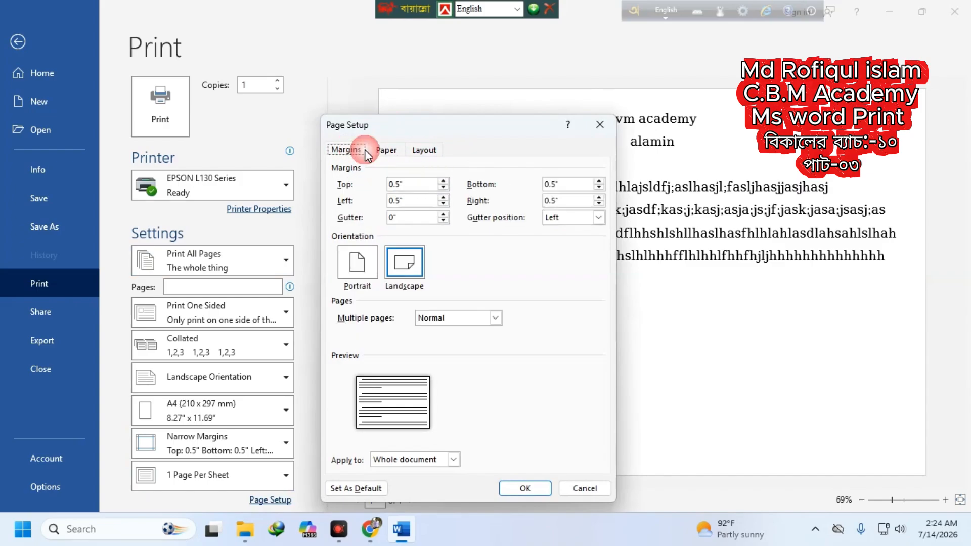
{"action": "left_click", "coordinate": [445, 188]}
{"action": "left_click", "coordinate": [445, 204]}
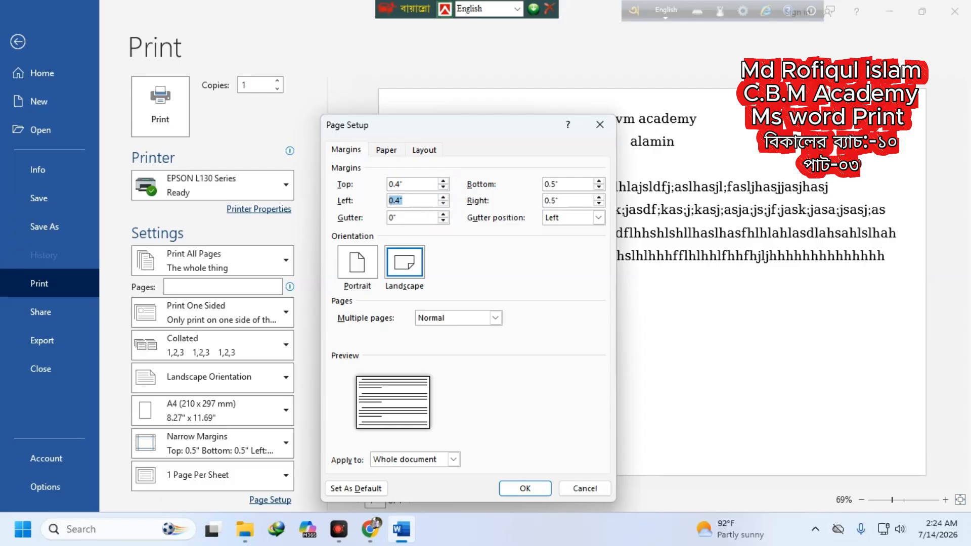
{"action": "left_click", "coordinate": [601, 187]}
{"action": "left_click", "coordinate": [599, 203]}
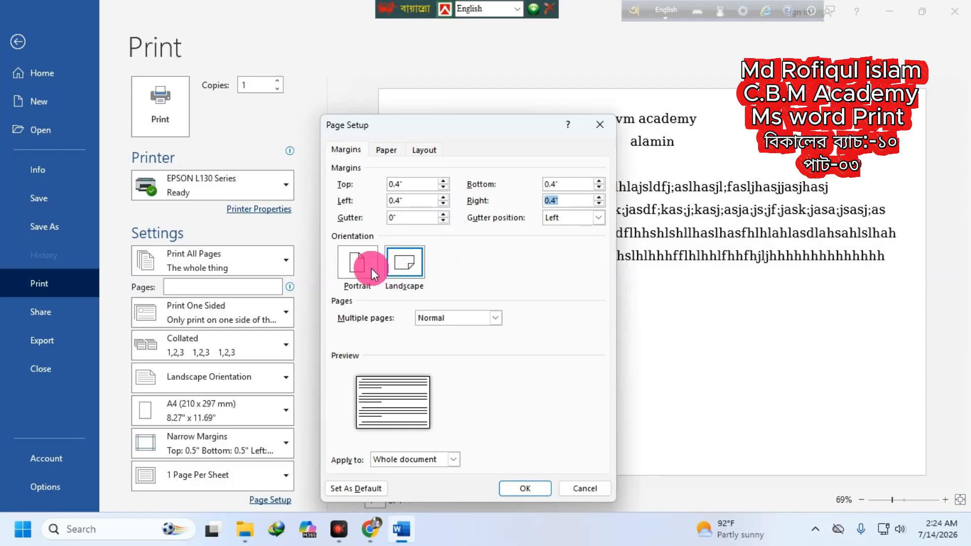
- Set the page orientation to Portrait, check the paper size and apply the page setup to the whole document
{"action": "left_click", "coordinate": [358, 253]}
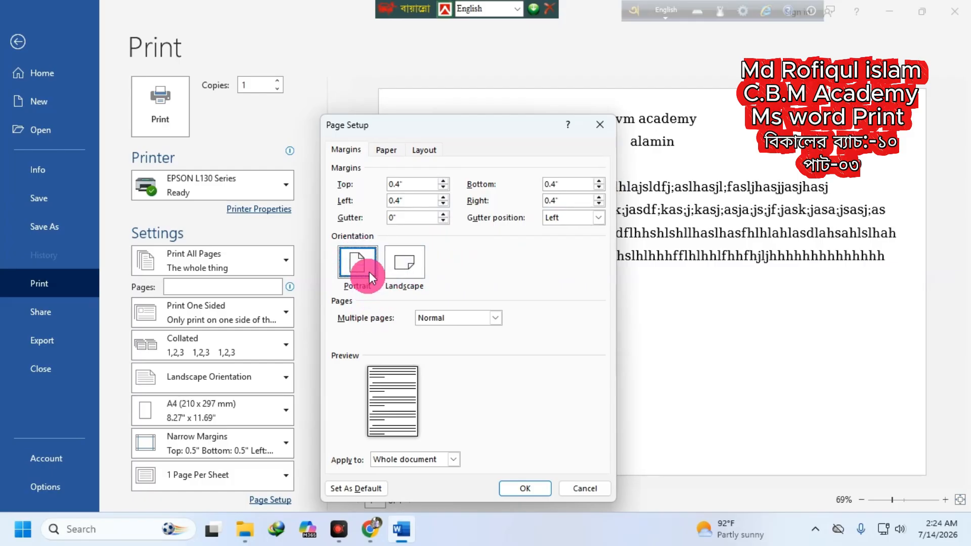
{"action": "left_click", "coordinate": [386, 150]}
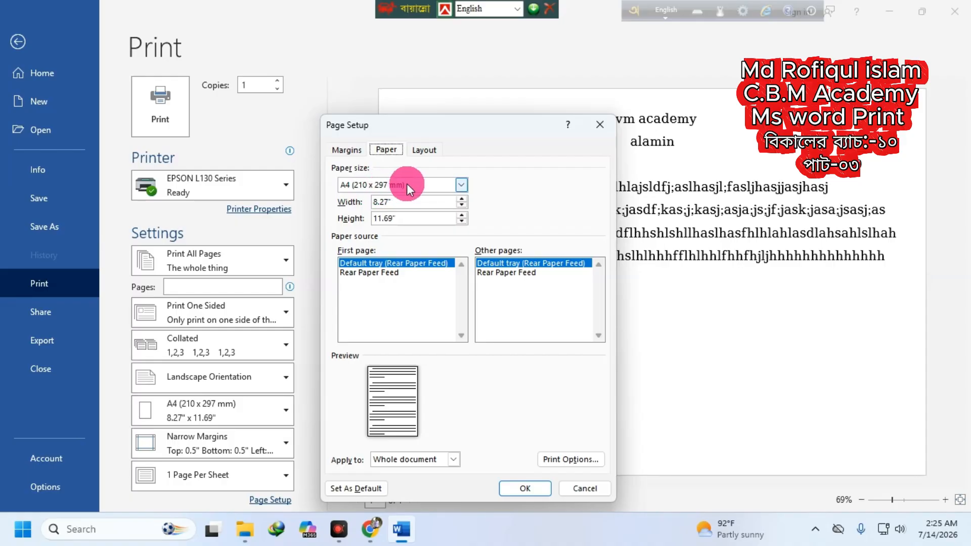
{"action": "left_click", "coordinate": [526, 489]}
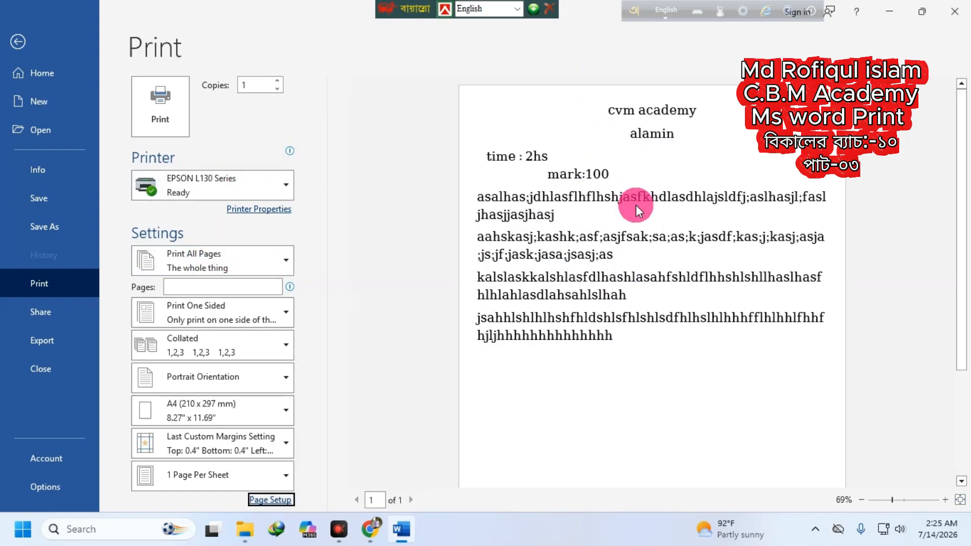
- Review the print range options and set the range to Print Current Page
{"action": "left_click", "coordinate": [218, 259]}
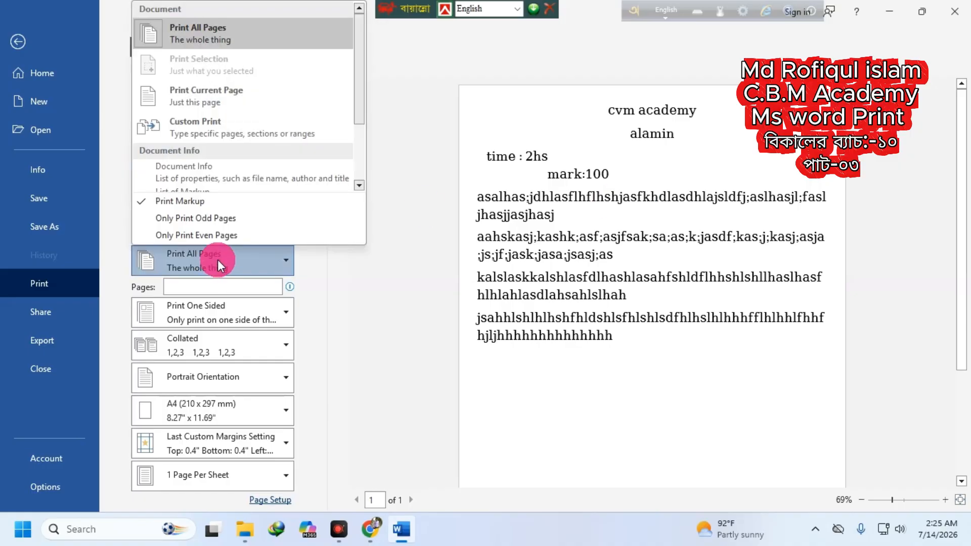
{"action": "left_click", "coordinate": [433, 199]}
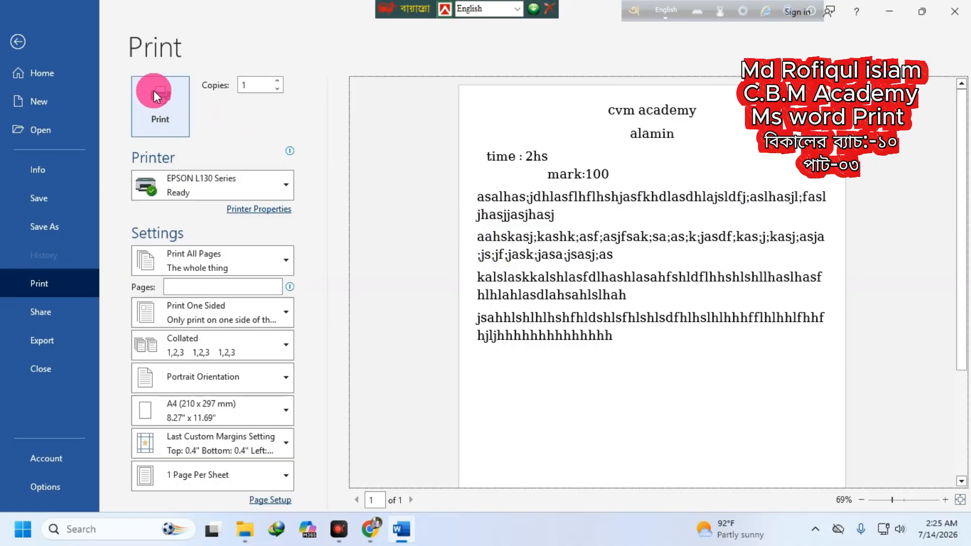
{"action": "left_click", "coordinate": [287, 259]}
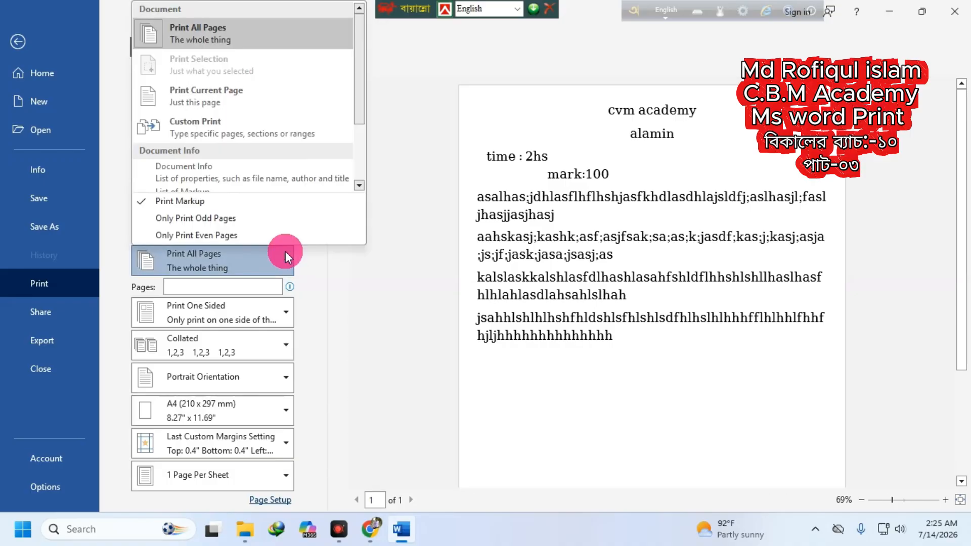
{"action": "left_click", "coordinate": [221, 96]}
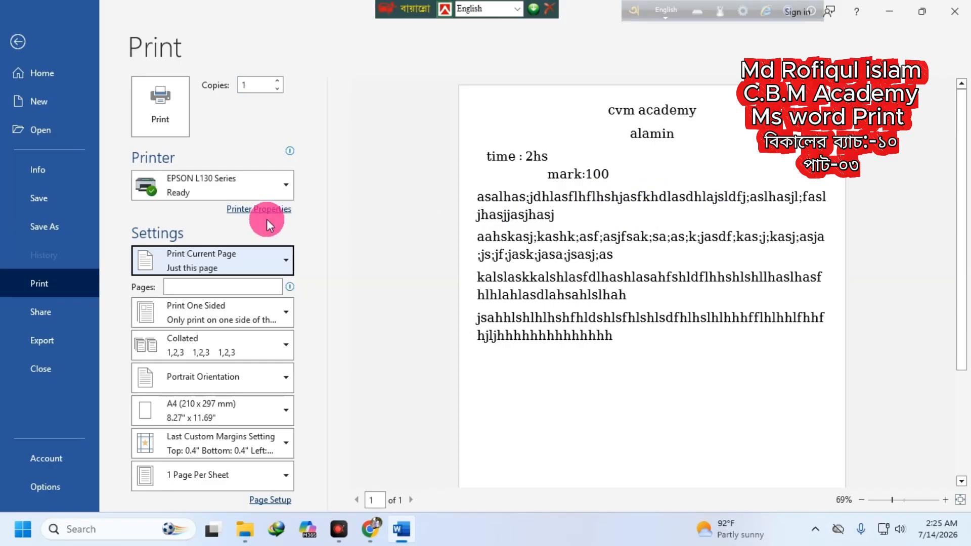
- Set a custom print range of page 3 and return to the document
{"action": "left_click", "coordinate": [144, 293]}
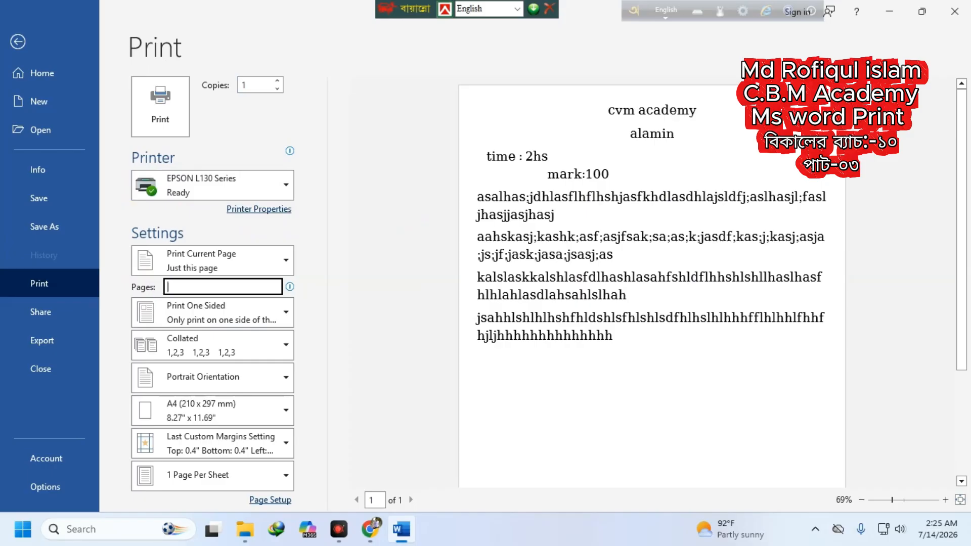
{"action": "type", "text": "3"}
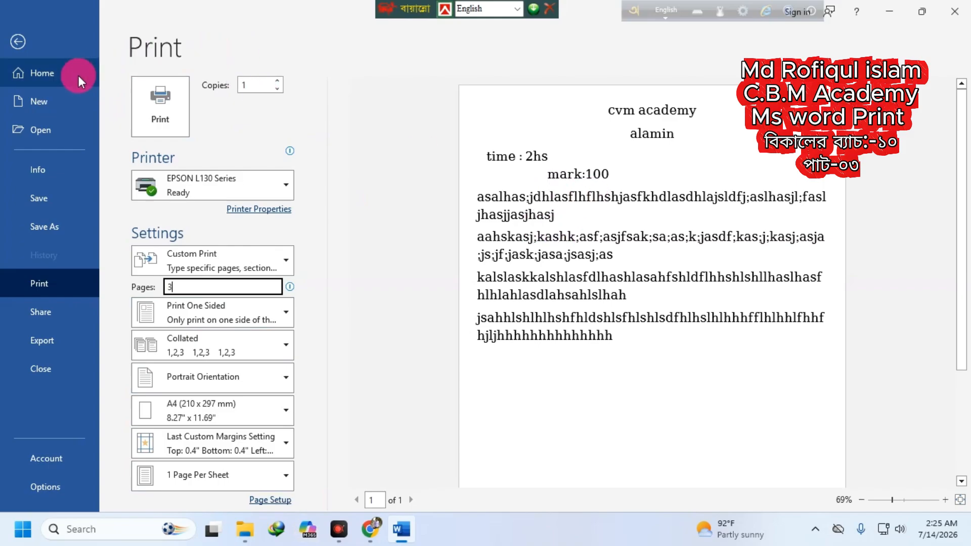
{"action": "left_click", "coordinate": [20, 41]}
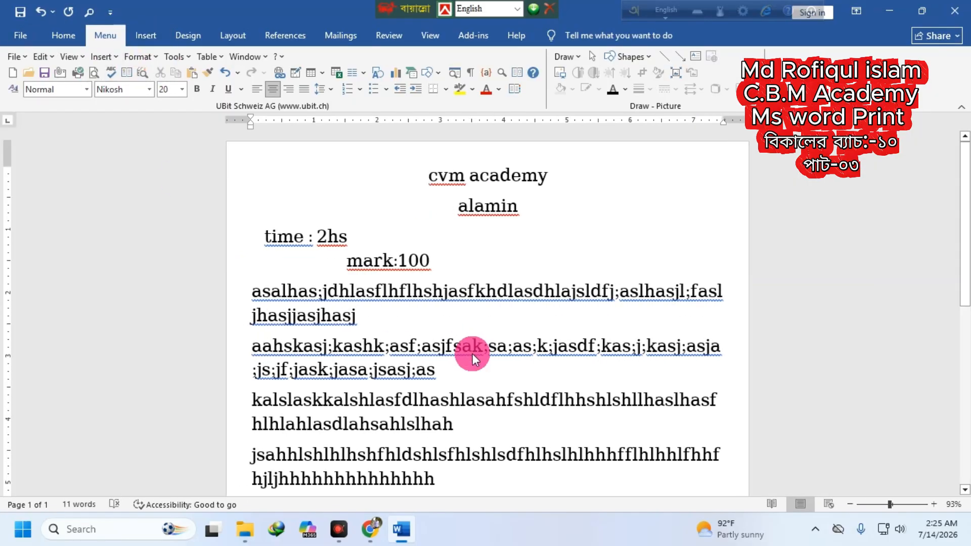
- Reopen the print settings and change the custom range to Print Current Page
{"action": "key", "text": "ctrl+p"}
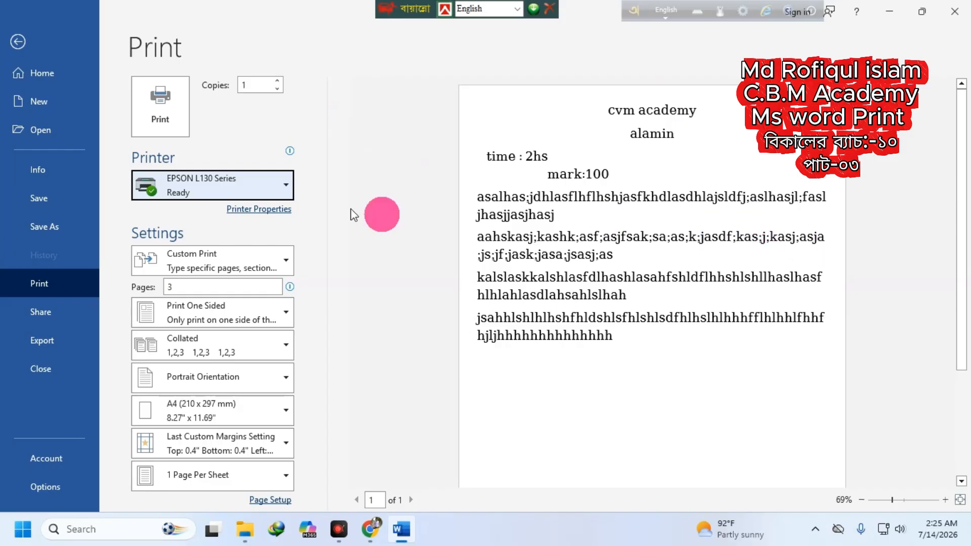
{"action": "left_click", "coordinate": [287, 261]}
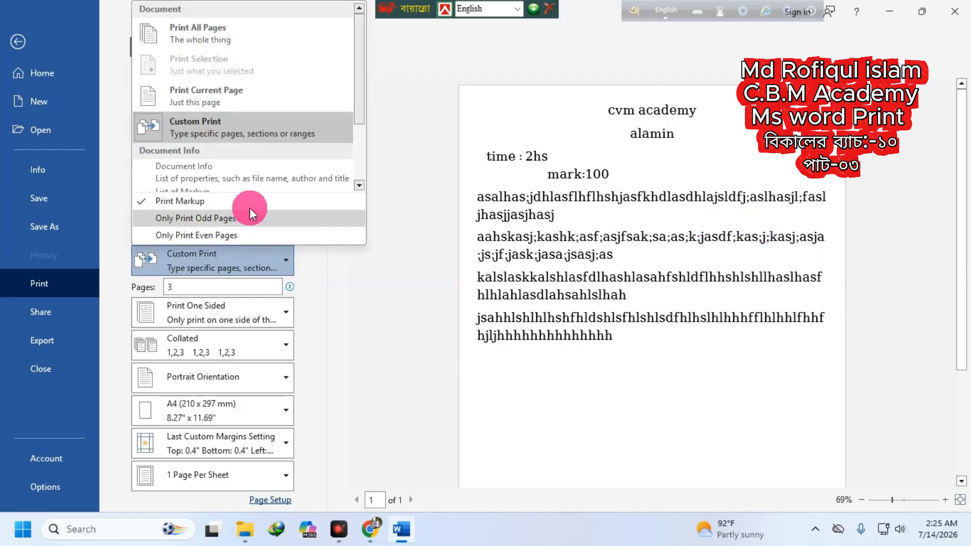
{"action": "left_click", "coordinate": [205, 108]}
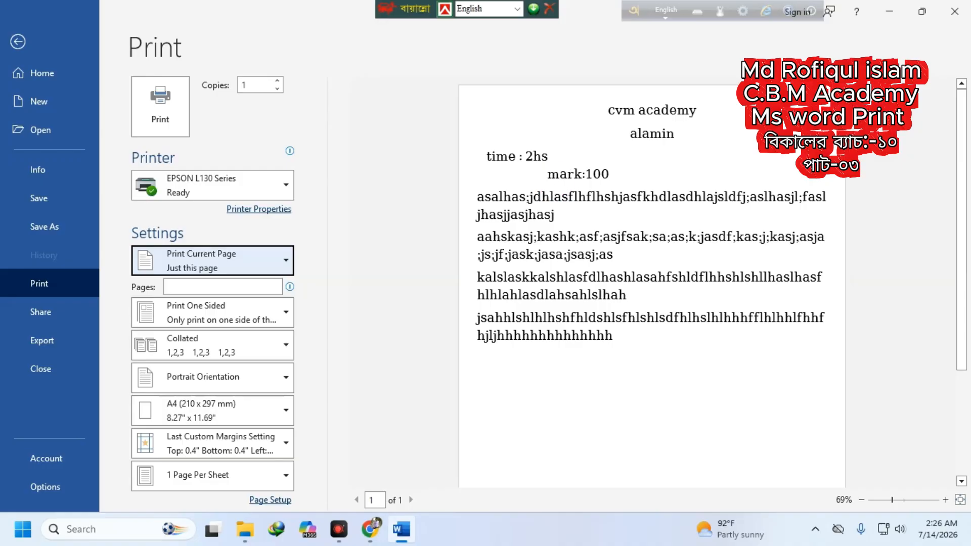
- Close the document without saving its changes, reopen the cvm academy file and place the cursor before 100 in the mark line
{"action": "left_click", "coordinate": [955, 11]}
{"action": "left_click", "coordinate": [562, 290]}
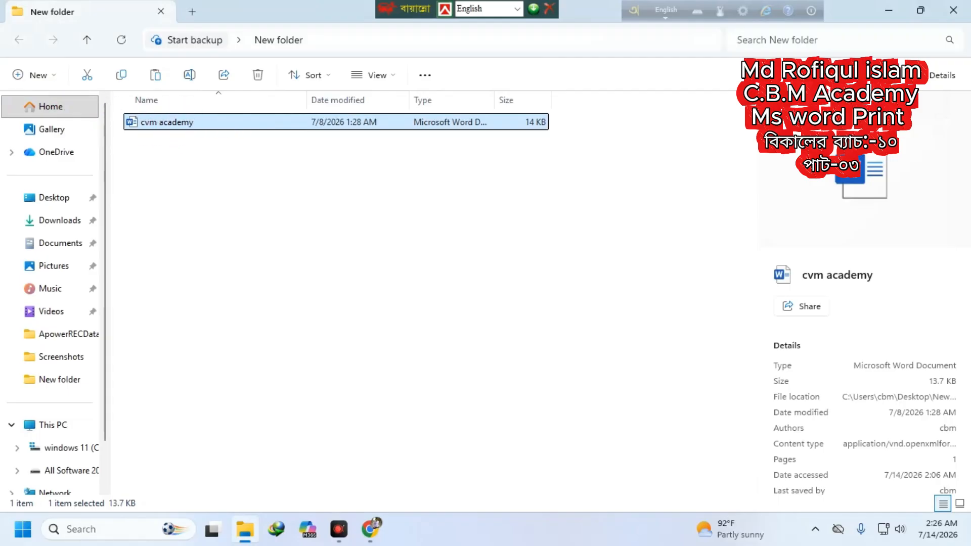
{"action": "double_click", "coordinate": [174, 116]}
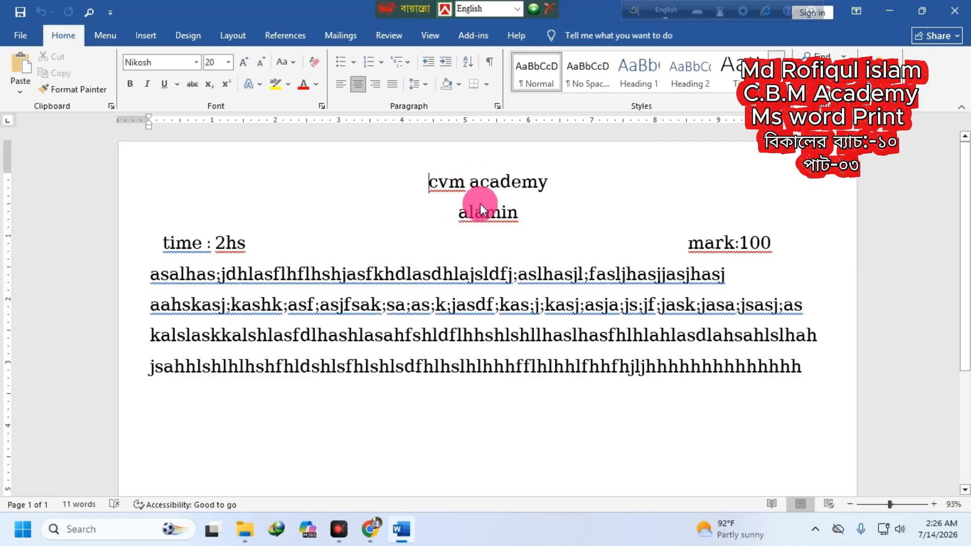
{"action": "left_click", "coordinate": [740, 244]}
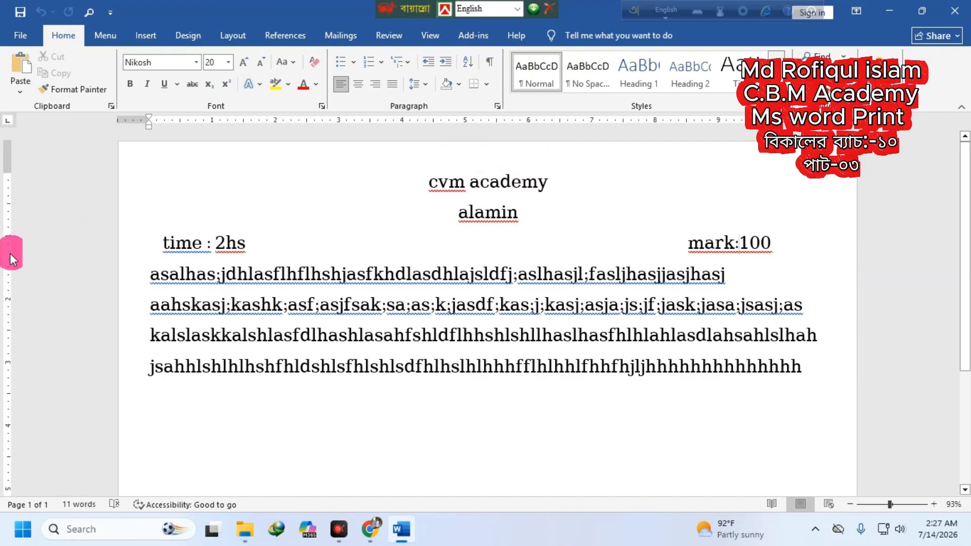
- Set the left, bottom and right page margins to 0.8" for the whole document and apply the page setup
{"action": "double_click", "coordinate": [11, 221]}
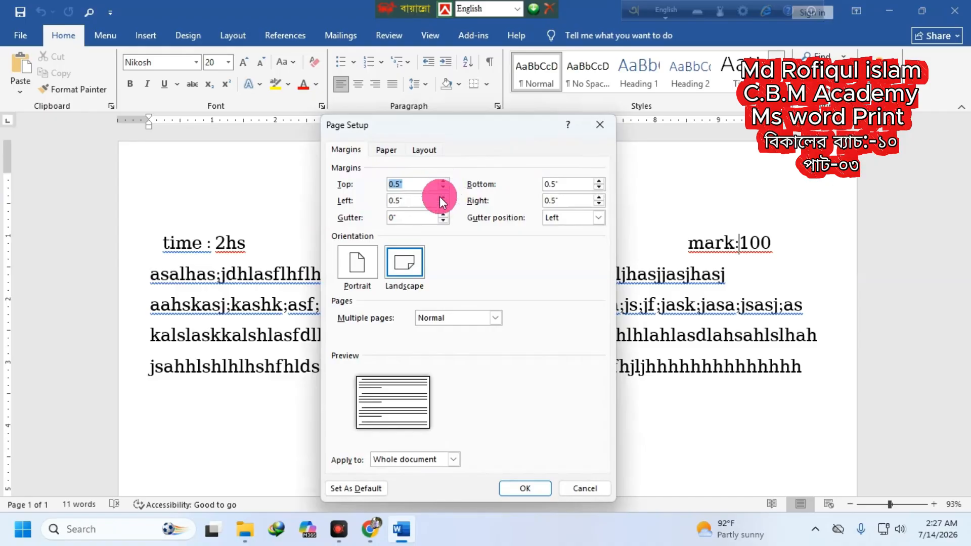
{"action": "left_click", "coordinate": [443, 197]}
{"action": "left_click", "coordinate": [443, 197]}
{"action": "left_click", "coordinate": [443, 197]}
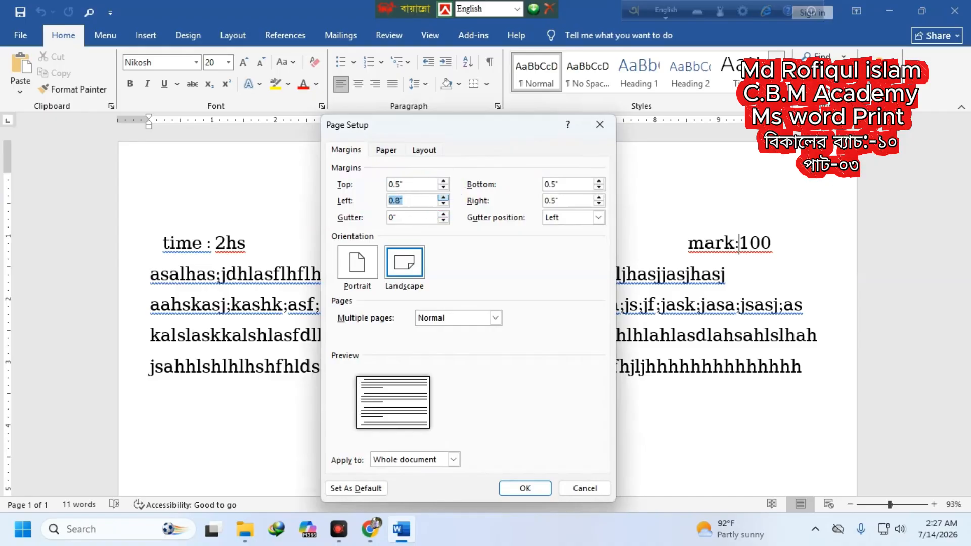
{"action": "left_click", "coordinate": [599, 188]}
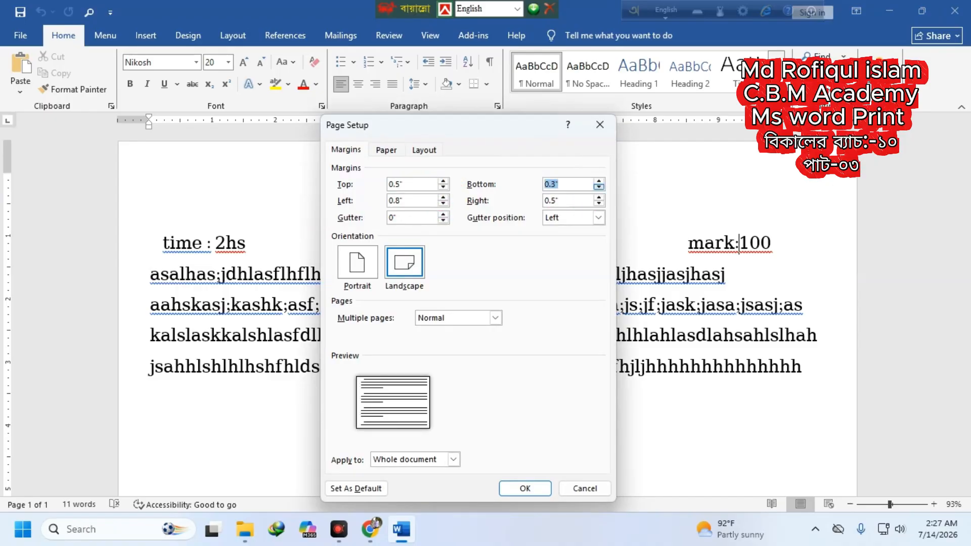
{"action": "left_click", "coordinate": [599, 181]}
{"action": "left_click", "coordinate": [599, 181]}
{"action": "left_click", "coordinate": [599, 181]}
{"action": "left_click", "coordinate": [599, 181]}
{"action": "left_click", "coordinate": [599, 198]}
{"action": "left_click", "coordinate": [599, 199]}
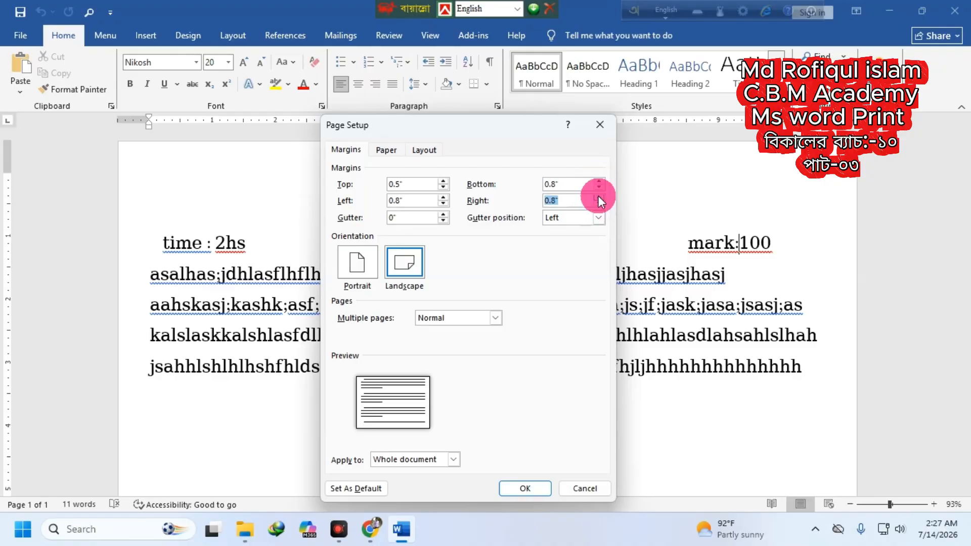
{"action": "left_click", "coordinate": [599, 198]}
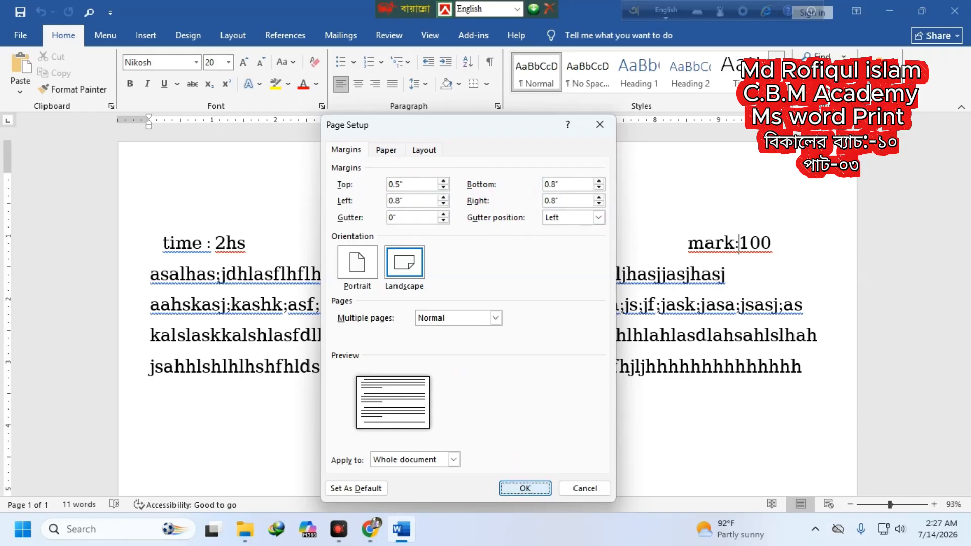
{"action": "left_click", "coordinate": [526, 488]}
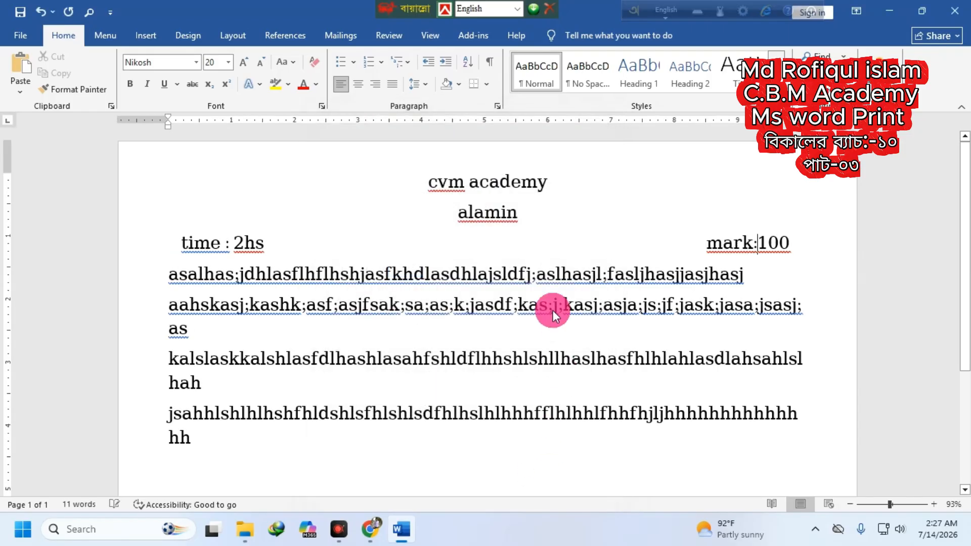
- Switch to Chrome and close the Epson L130 driver tabs, keeping only a new blank tab
{"action": "left_click", "coordinate": [886, 11]}
{"action": "left_click", "coordinate": [954, 11]}
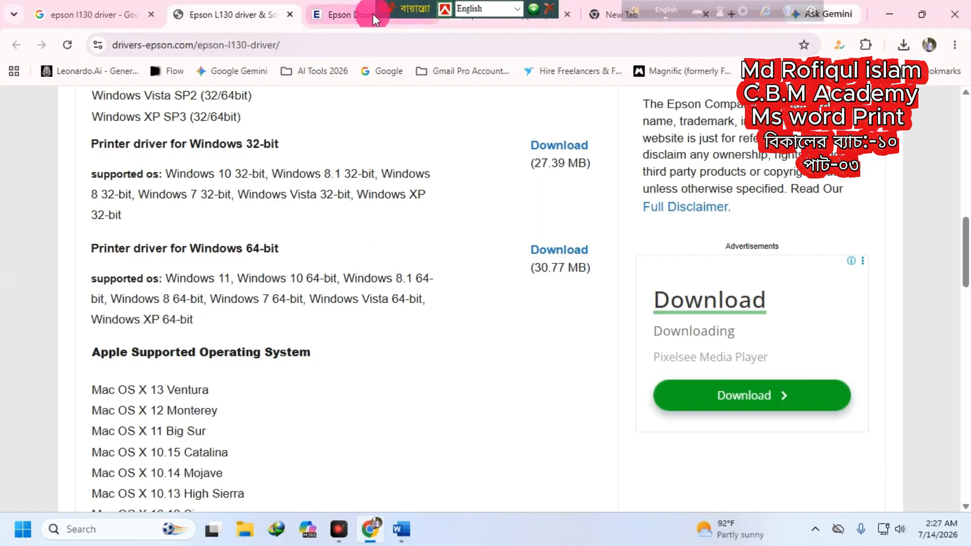
{"action": "left_click", "coordinate": [283, 15]}
{"action": "left_click", "coordinate": [290, 14]}
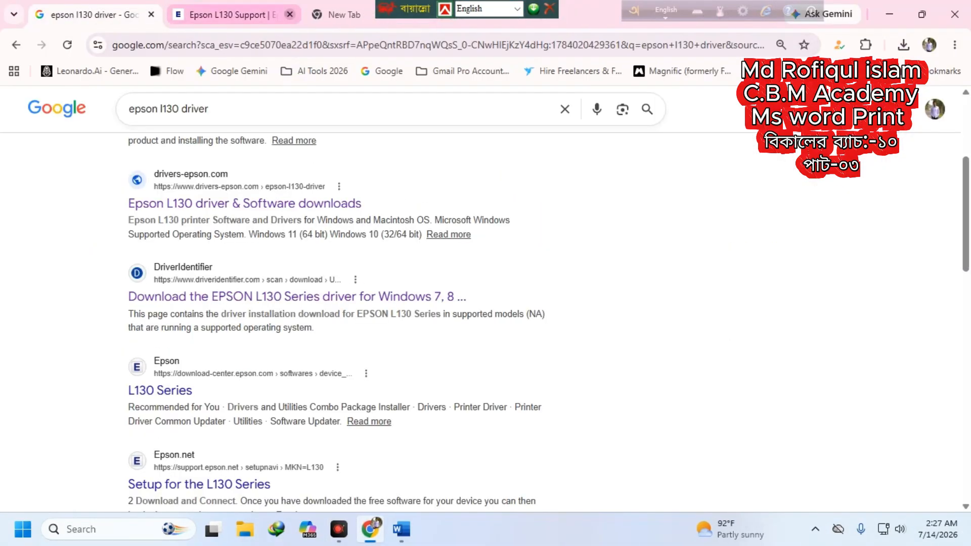
{"action": "left_click", "coordinate": [290, 15]}
{"action": "left_click", "coordinate": [290, 14]}
{"action": "left_click", "coordinate": [207, 16]}
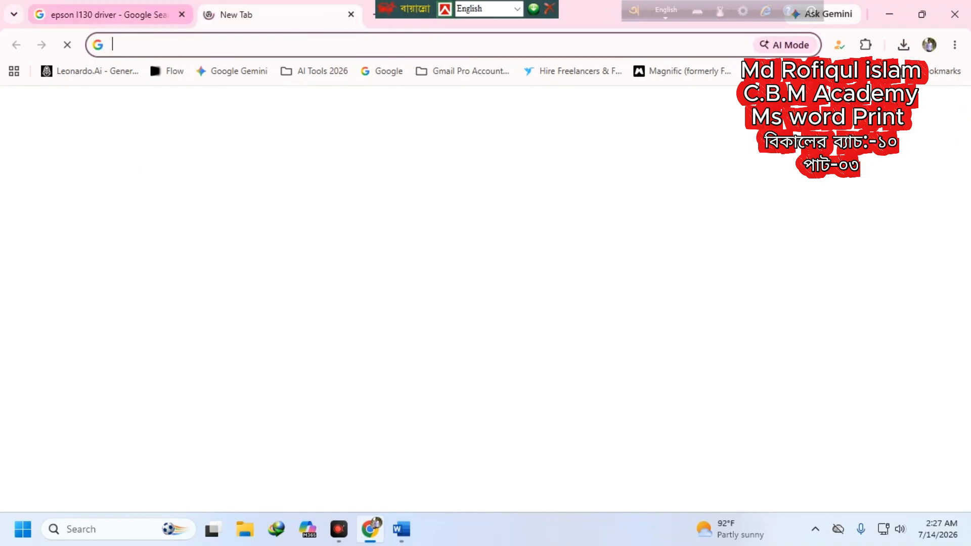
- Search Google Images for "stamp paper" and open the green 100 taka stamp paper image from Stamp Kini
{"action": "left_click", "coordinate": [256, 279]}
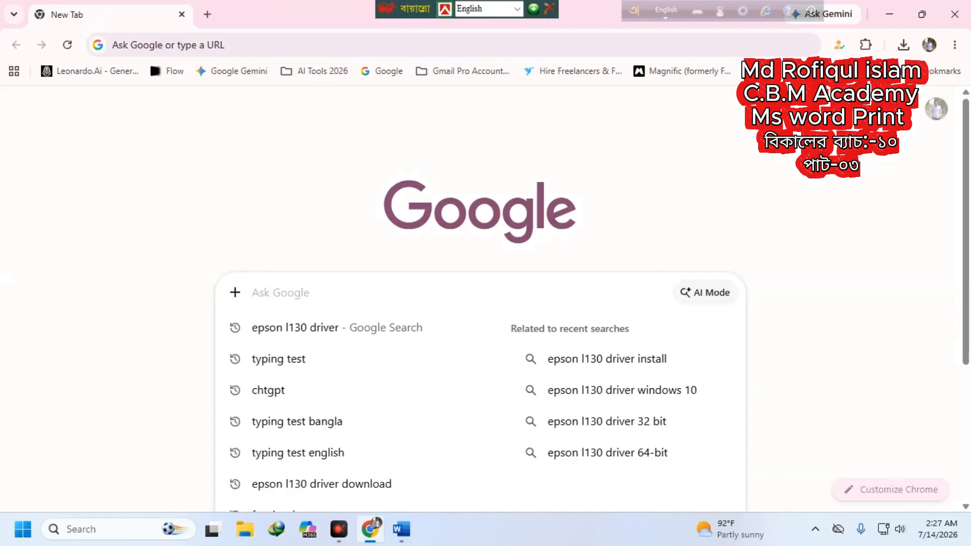
{"action": "type", "text": "stamp paper"}
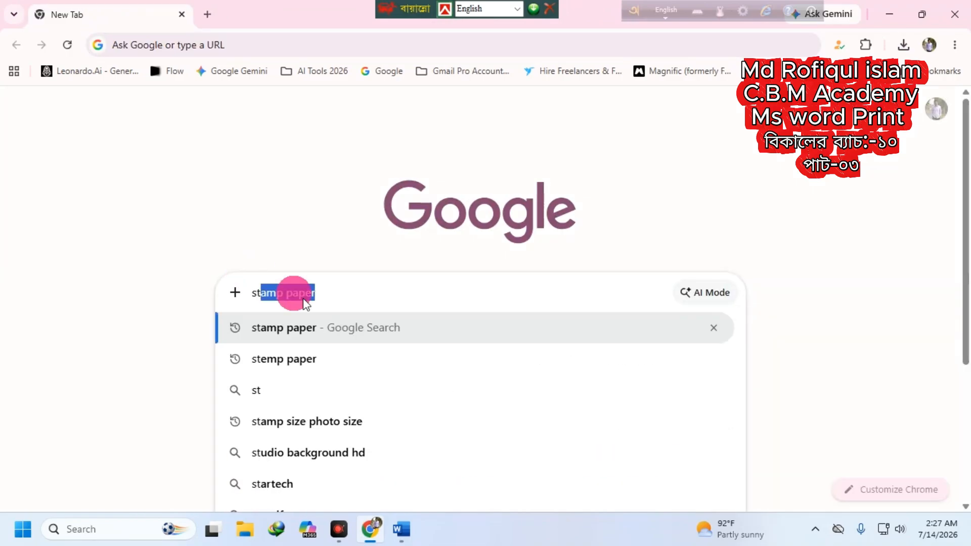
{"action": "key", "text": "Return"}
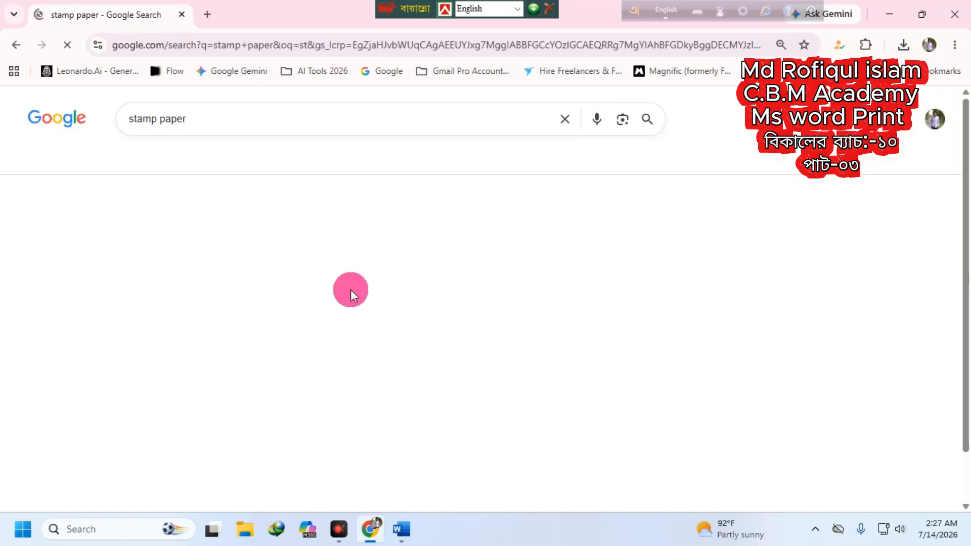
{"action": "left_click", "coordinate": [217, 161]}
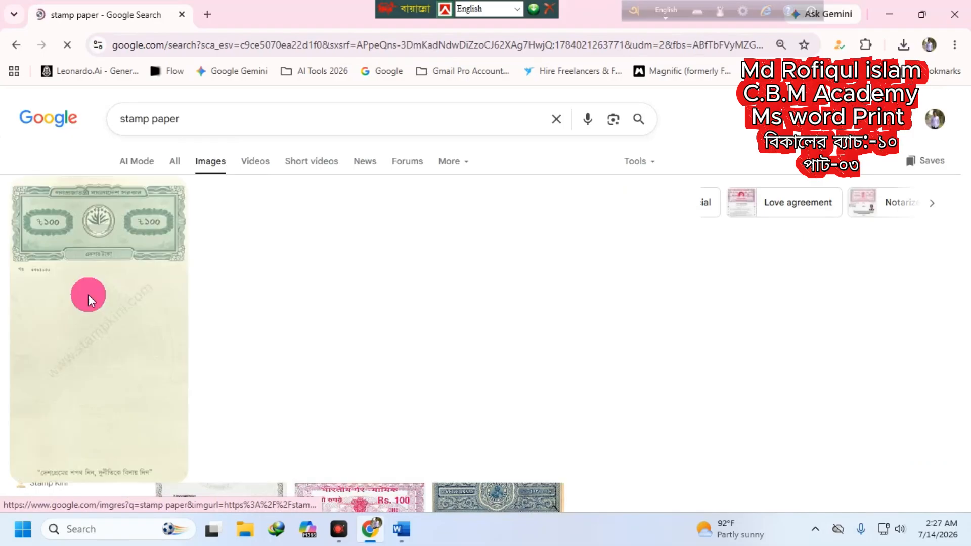
{"action": "left_click", "coordinate": [86, 293]}
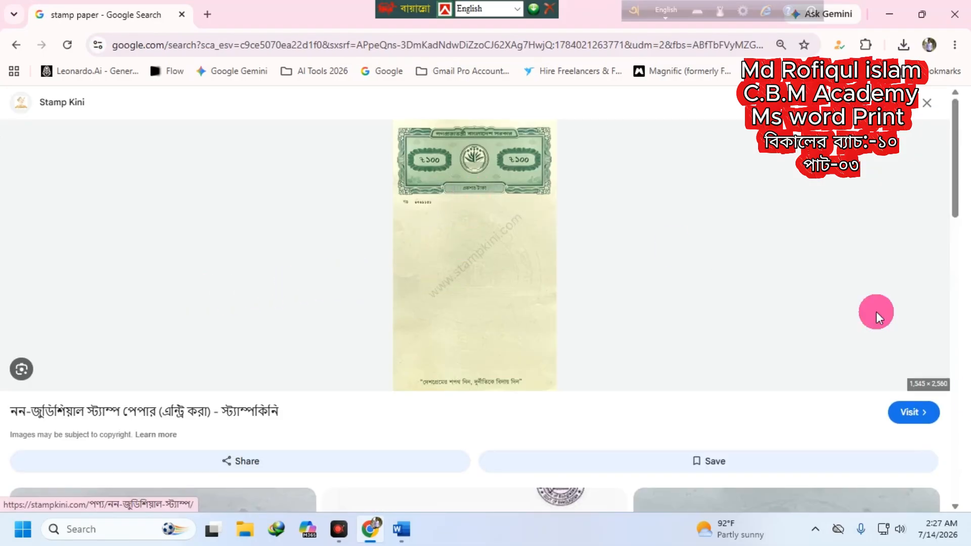
- Capture the stamp paper image with Lightshot, about 225x383 pixels, and save it to the Desktop as Screenshot_4 in PNG format
{"action": "left_click", "coordinate": [816, 531]}
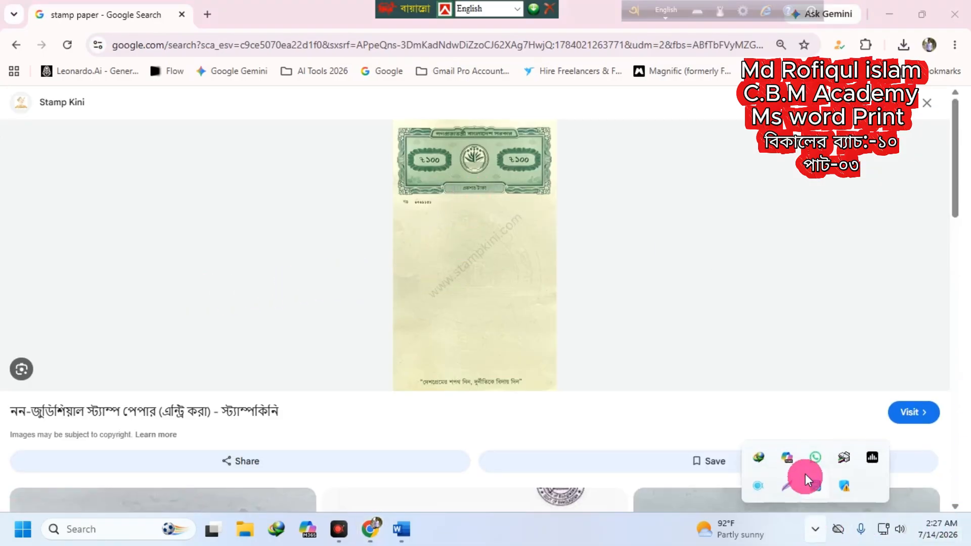
{"action": "left_click", "coordinate": [787, 484]}
{"action": "left_click_drag", "start_coordinate": [391, 120], "coordinate": [551, 392]}
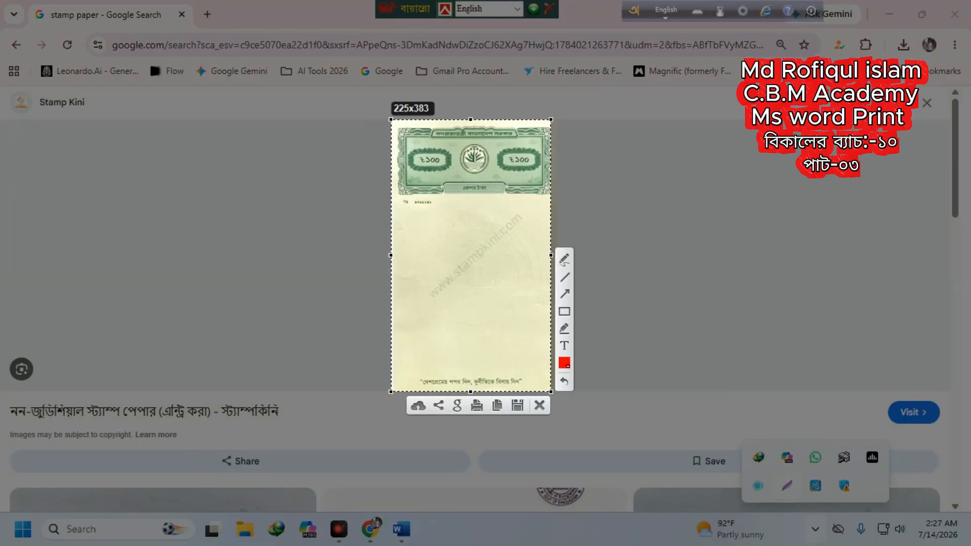
{"action": "left_click", "coordinate": [517, 404]}
{"action": "left_click", "coordinate": [41, 109]}
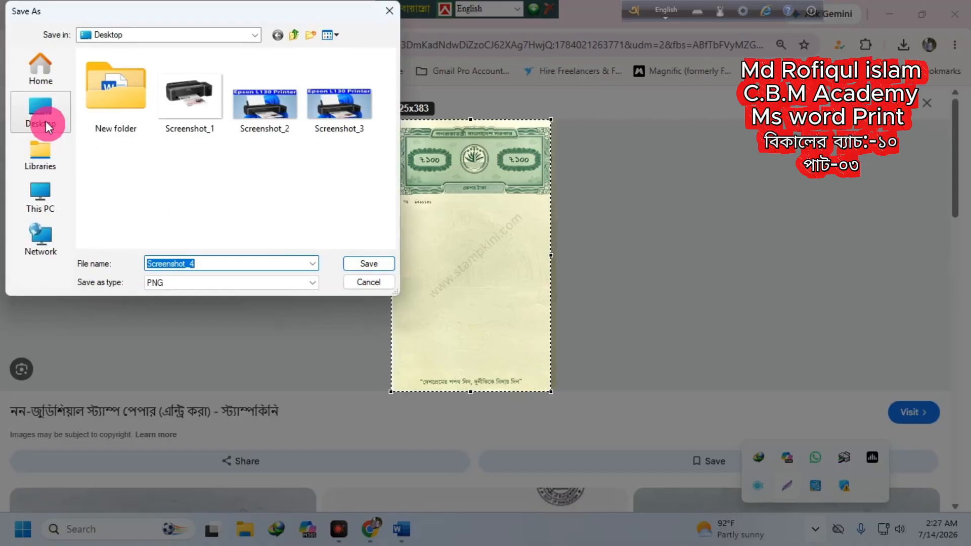
{"action": "left_click", "coordinate": [369, 264]}
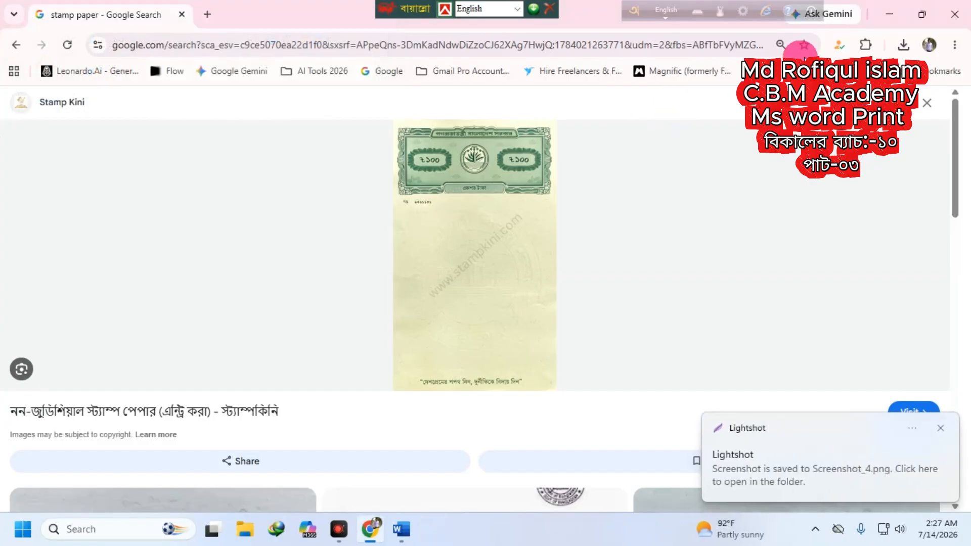
- Open Screenshot_4 from the desktop, examine the stamp paper's printed header and blank writing area, and return to the Word document
{"action": "left_click", "coordinate": [896, 15]}
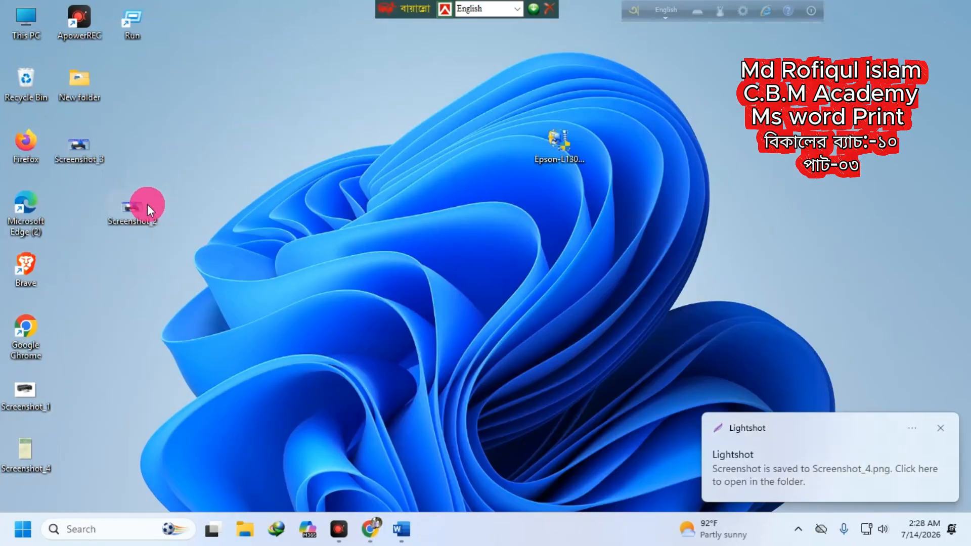
{"action": "double_click", "coordinate": [25, 450]}
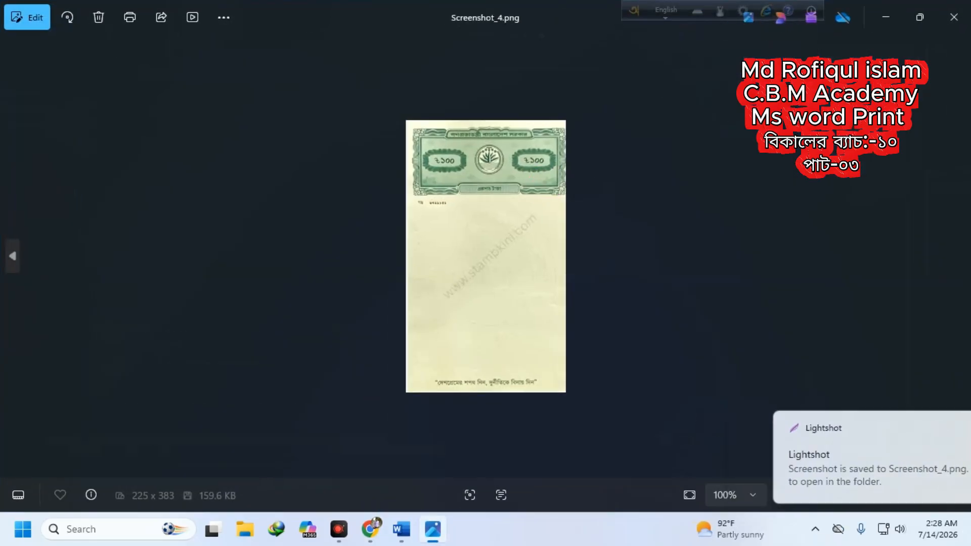
{"action": "double_click", "coordinate": [463, 148]}
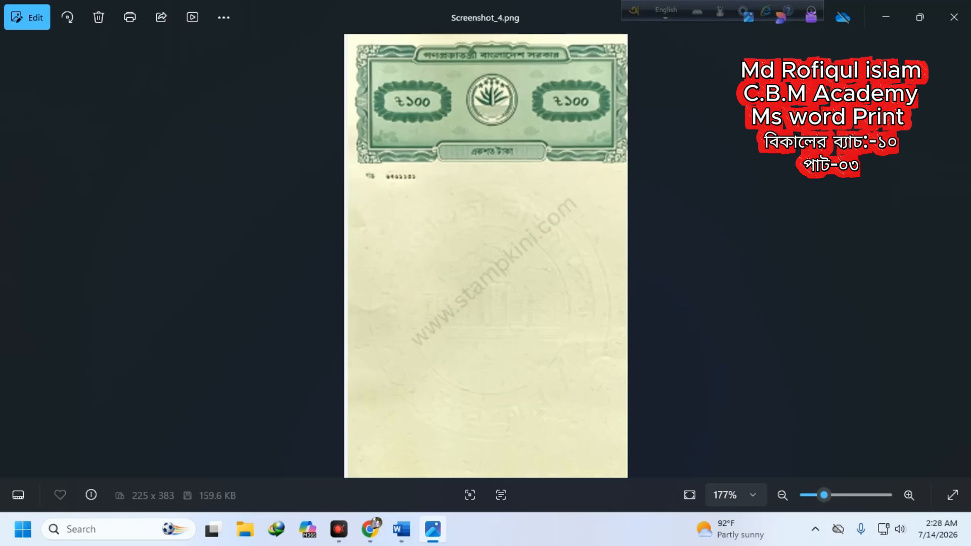
{"action": "left_click", "coordinate": [578, 174]}
{"action": "left_click", "coordinate": [578, 174]}
{"action": "scroll", "coordinate": [393, 211], "scroll_direction": "up", "scroll_amount": 2}
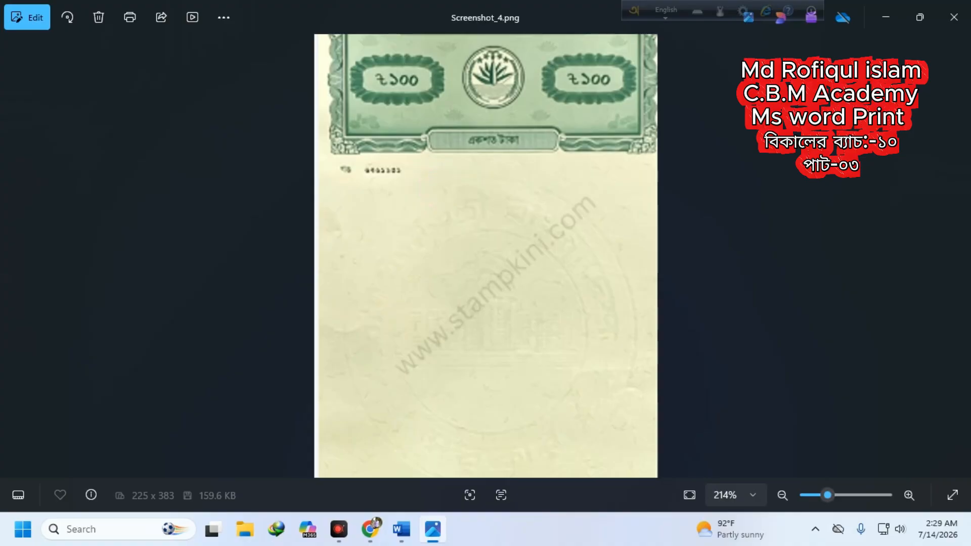
{"action": "left_click", "coordinate": [445, 187]}
{"action": "left_click", "coordinate": [445, 186]}
{"action": "scroll", "coordinate": [467, 186], "scroll_direction": "up", "scroll_amount": 2}
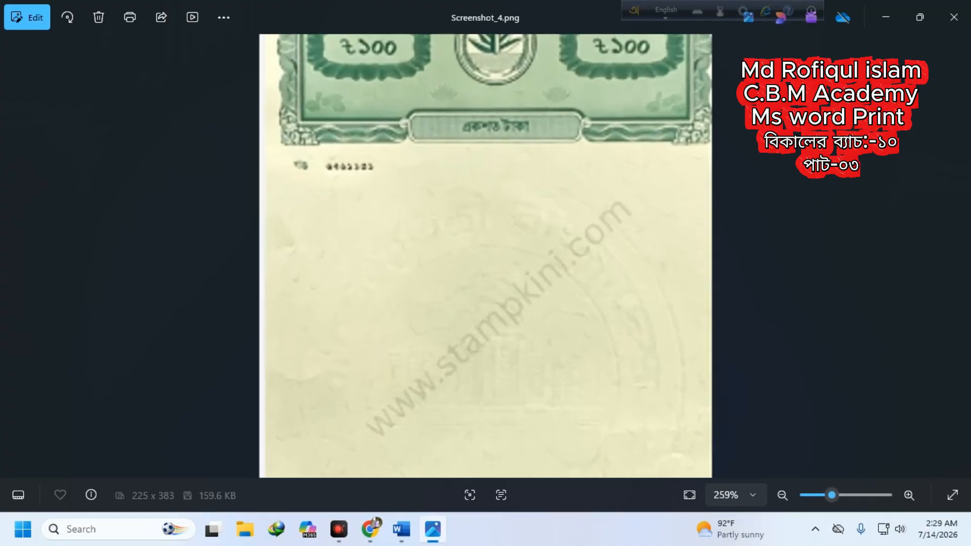
{"action": "scroll", "coordinate": [472, 182], "scroll_direction": "down", "scroll_amount": 3}
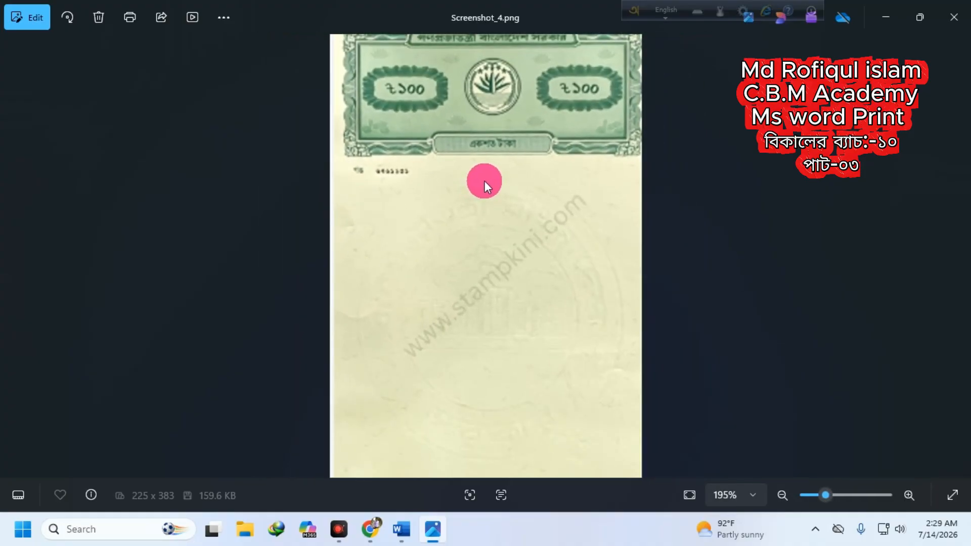
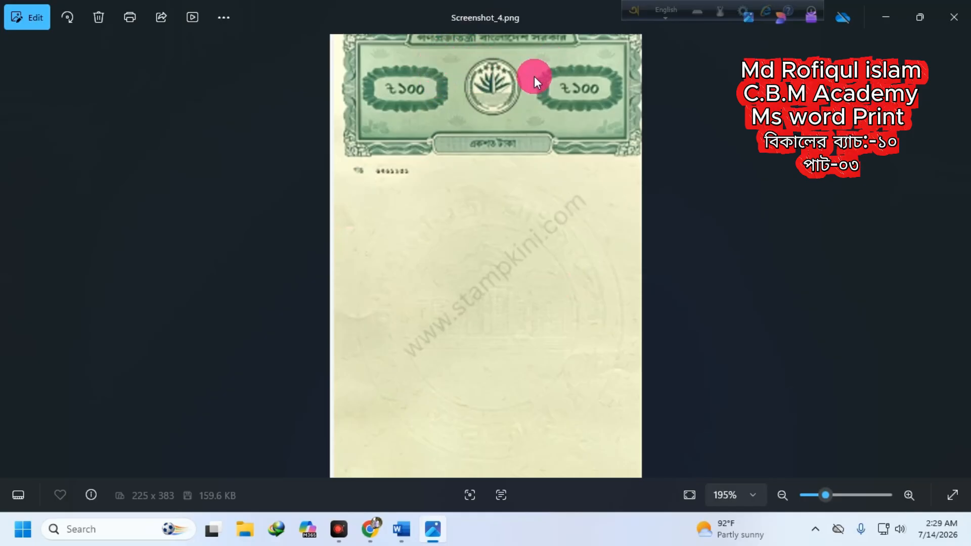
{"action": "left_click", "coordinate": [954, 17]}
{"action": "left_click", "coordinate": [402, 531]}
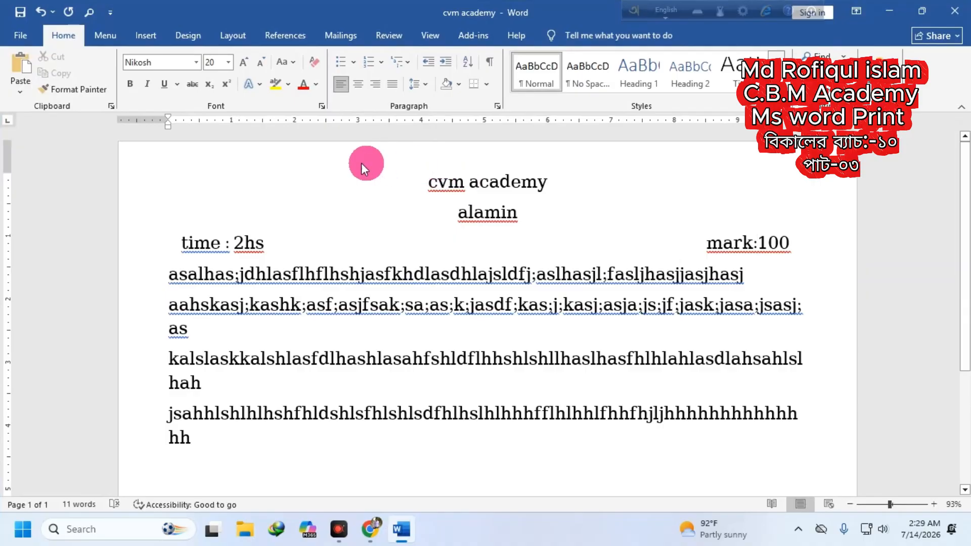
- Reopen Screenshot_4 from the desktop, inspect the area below the stamp header, and close the image
{"action": "left_click", "coordinate": [890, 11]}
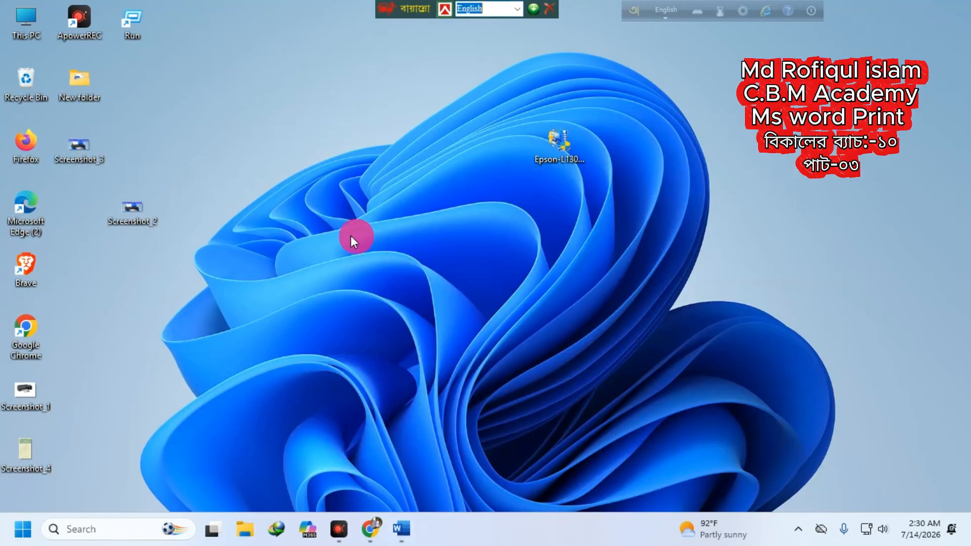
{"action": "double_click", "coordinate": [22, 438]}
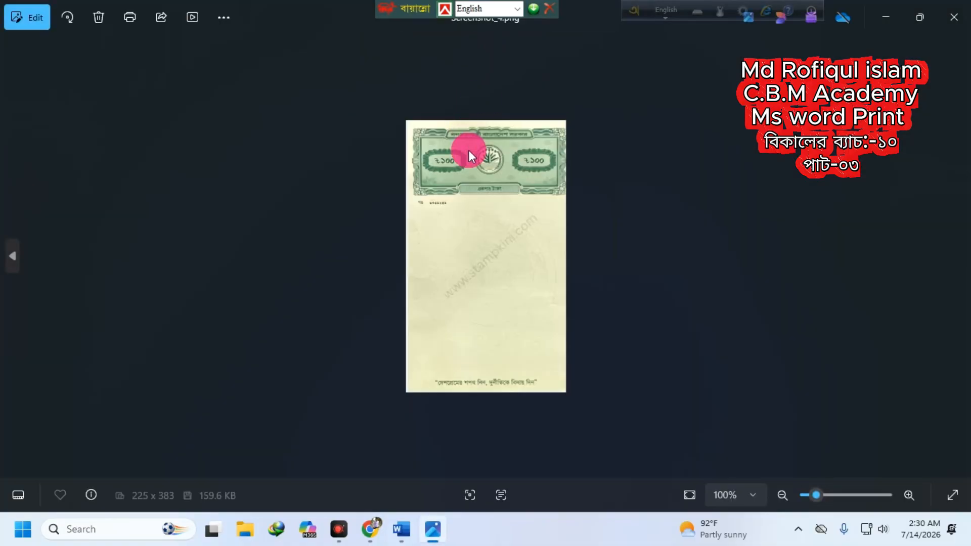
{"action": "scroll", "coordinate": [469, 150], "scroll_direction": "up", "scroll_amount": 6}
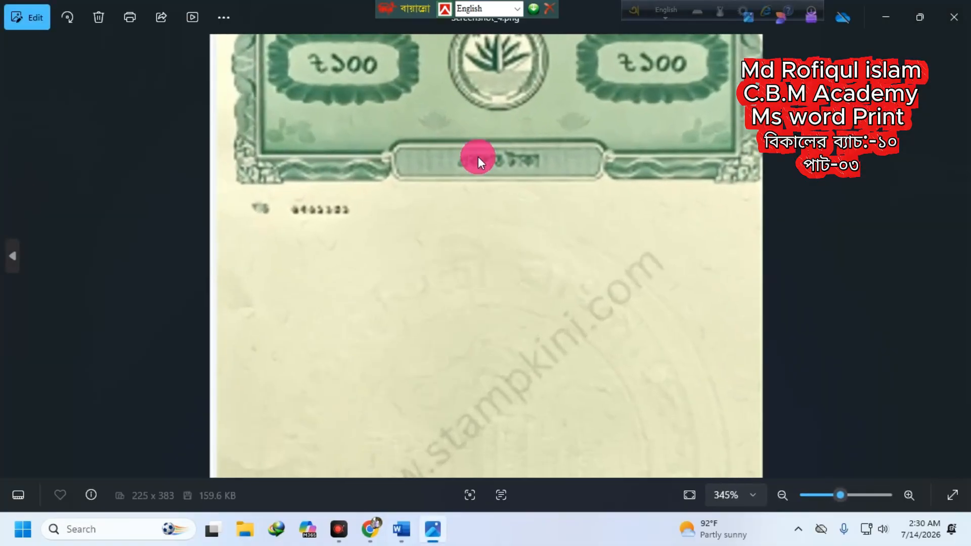
{"action": "scroll", "coordinate": [477, 158], "scroll_direction": "down", "scroll_amount": 5}
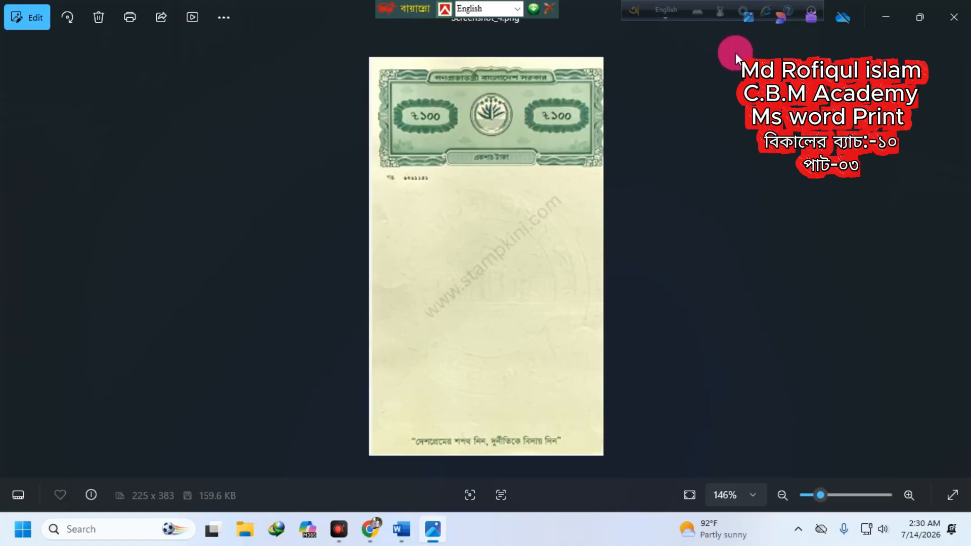
{"action": "left_click", "coordinate": [951, 15]}
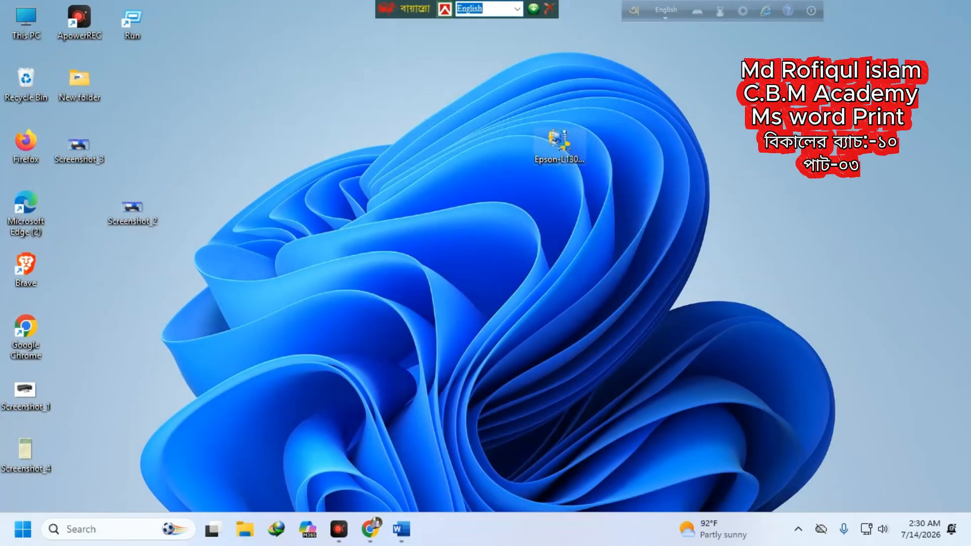
- Return to the Word document, set the page's top margin to 2.6" and change the orientation to Portrait
{"action": "left_click", "coordinate": [402, 529]}
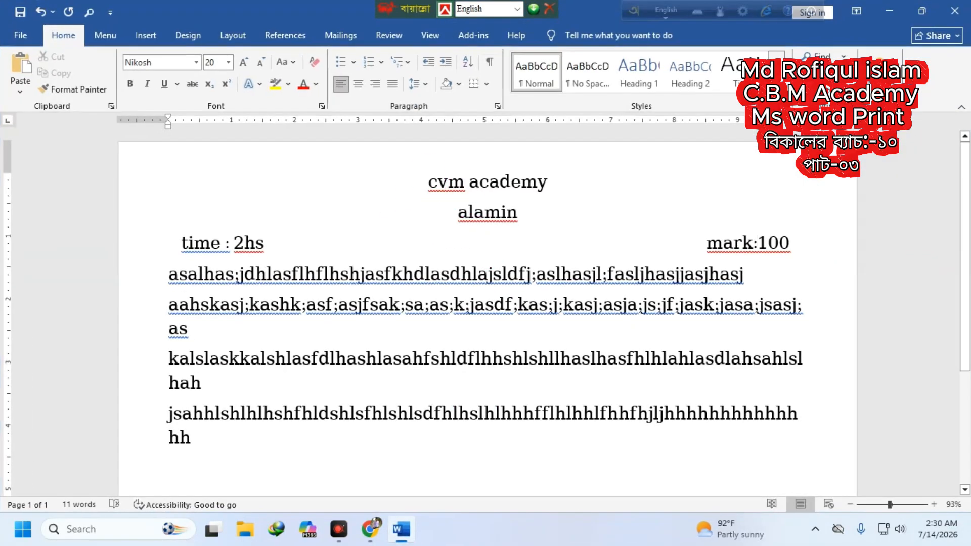
{"action": "scroll", "coordinate": [324, 284], "scroll_direction": "down", "scroll_amount": 1}
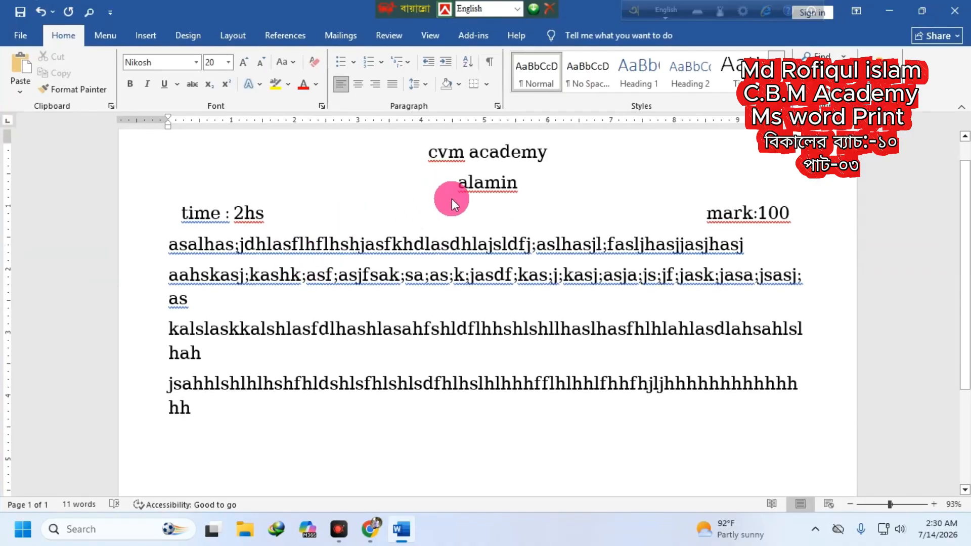
{"action": "scroll", "coordinate": [475, 203], "scroll_direction": "up", "scroll_amount": 1}
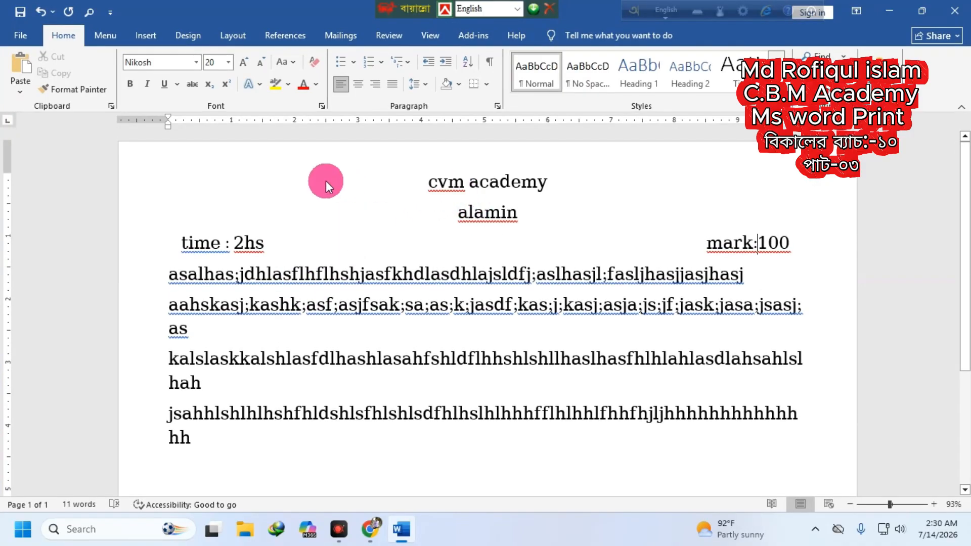
{"action": "double_click", "coordinate": [5, 218]}
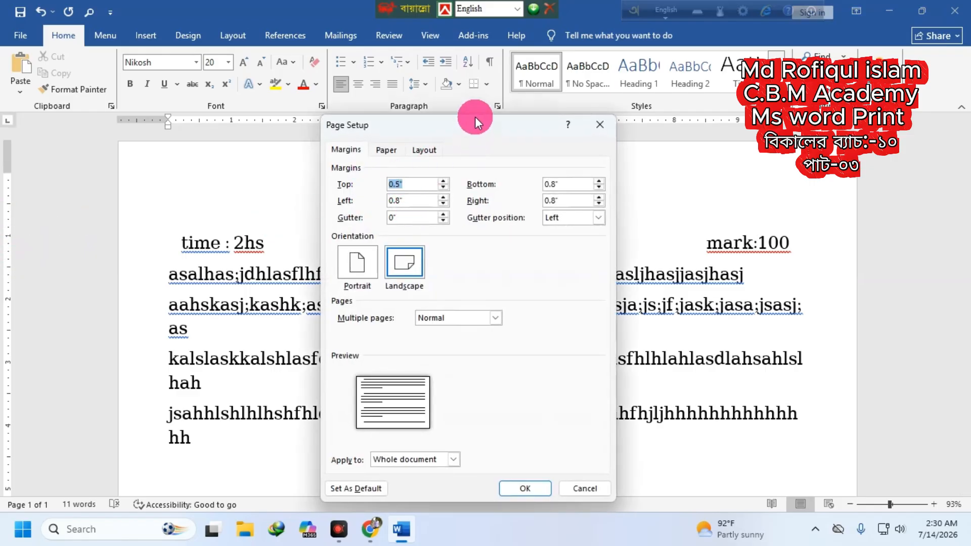
{"action": "left_click_drag", "start_coordinate": [475, 121], "coordinate": [462, 205]}
{"action": "left_click_drag", "start_coordinate": [277, 193], "coordinate": [489, 177]}
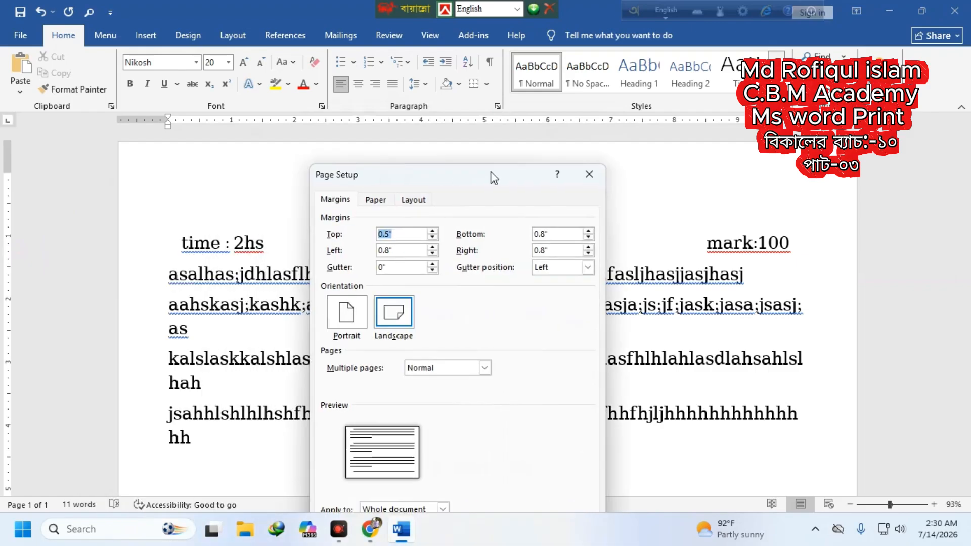
{"action": "left_click", "coordinate": [329, 232]}
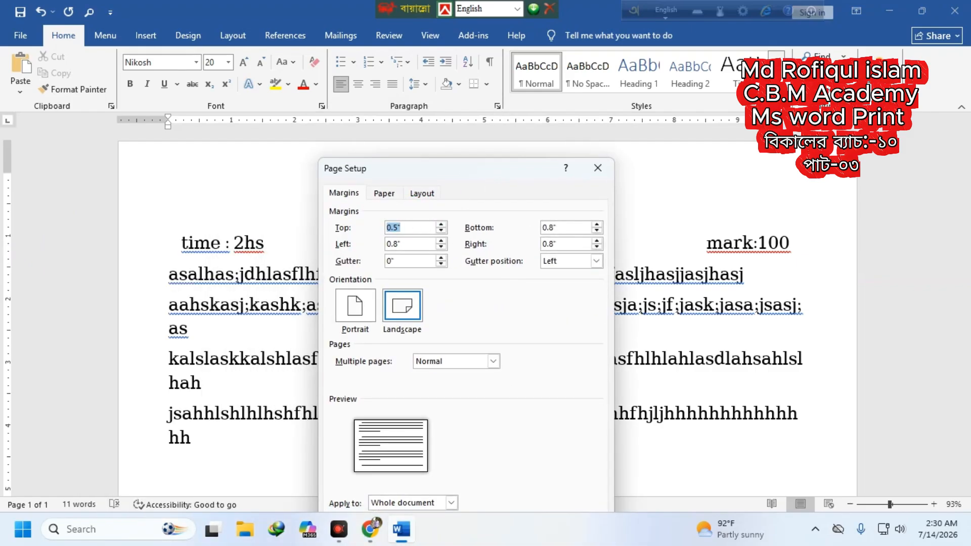
{"action": "type", "text": "2.6"}
{"action": "left_click", "coordinate": [355, 307]}
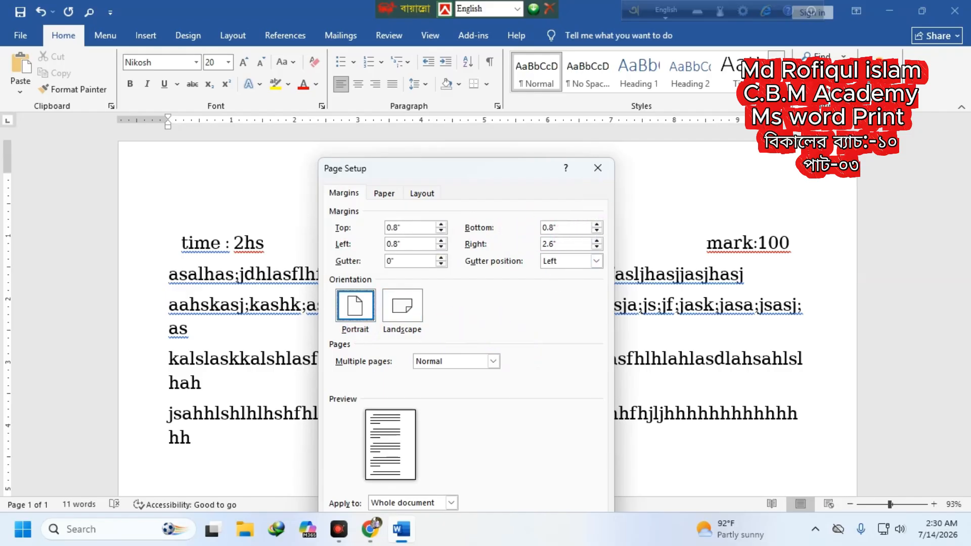
- Set the paper size to Legal (8 1/2 x 14 in) for the whole document and apply the page setup
{"action": "left_click", "coordinate": [384, 193]}
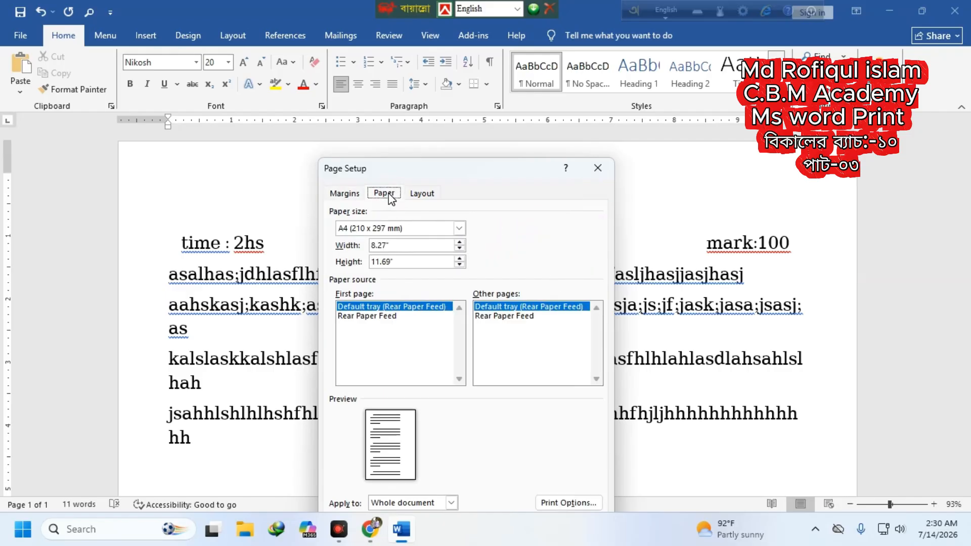
{"action": "left_click", "coordinate": [458, 228]}
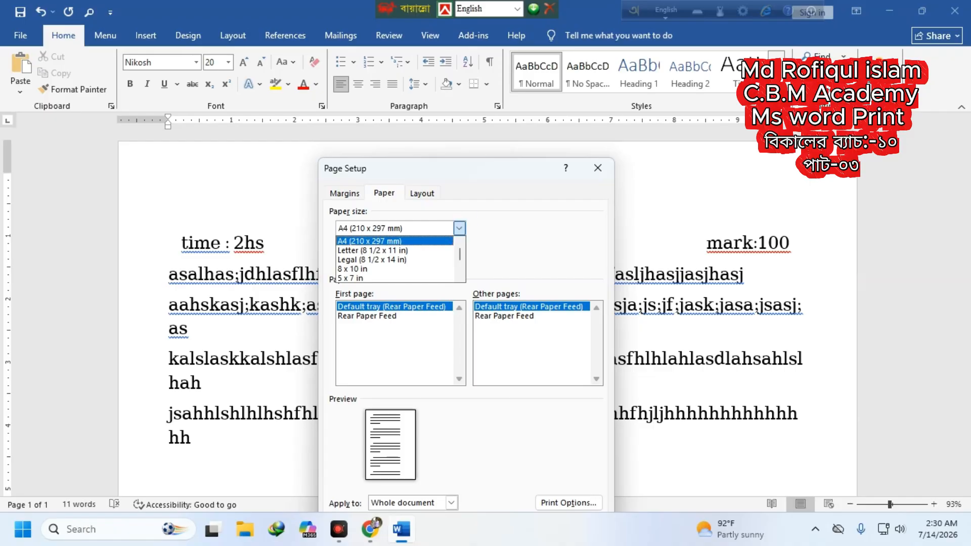
{"action": "left_click", "coordinate": [374, 258]}
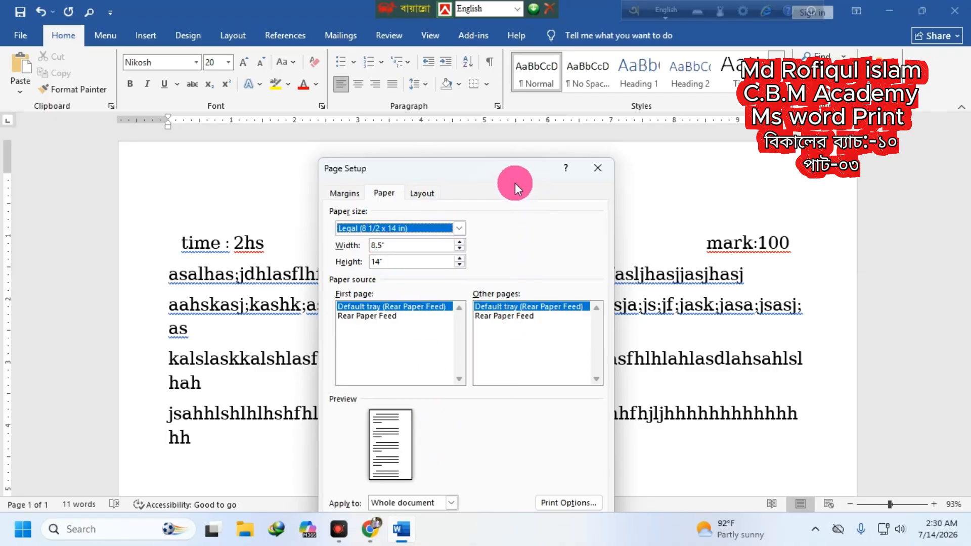
{"action": "left_click_drag", "start_coordinate": [505, 167], "coordinate": [491, 76]}
{"action": "left_click", "coordinate": [509, 442]}
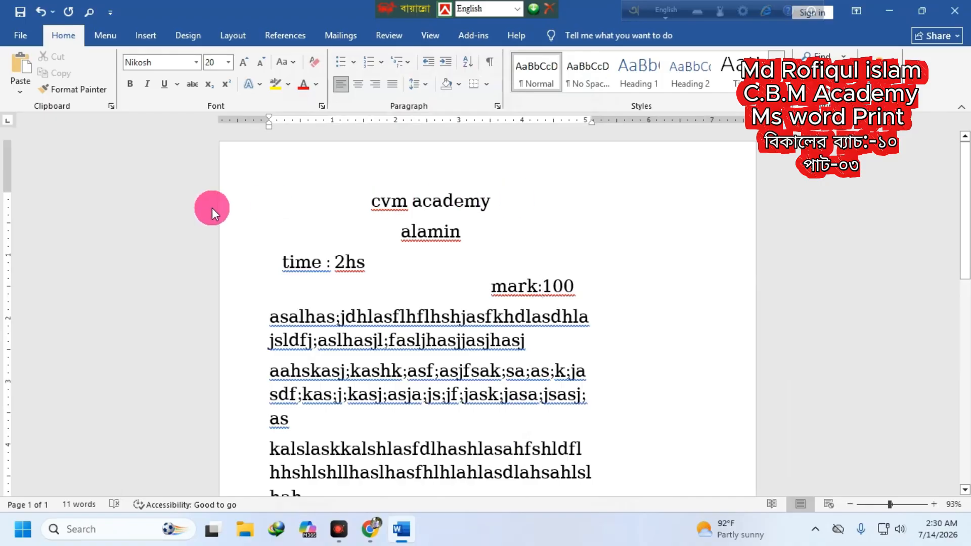
- Set the top margin of the Legal portrait page to 2.6" to clear the stamp header area
{"action": "double_click", "coordinate": [8, 216]}
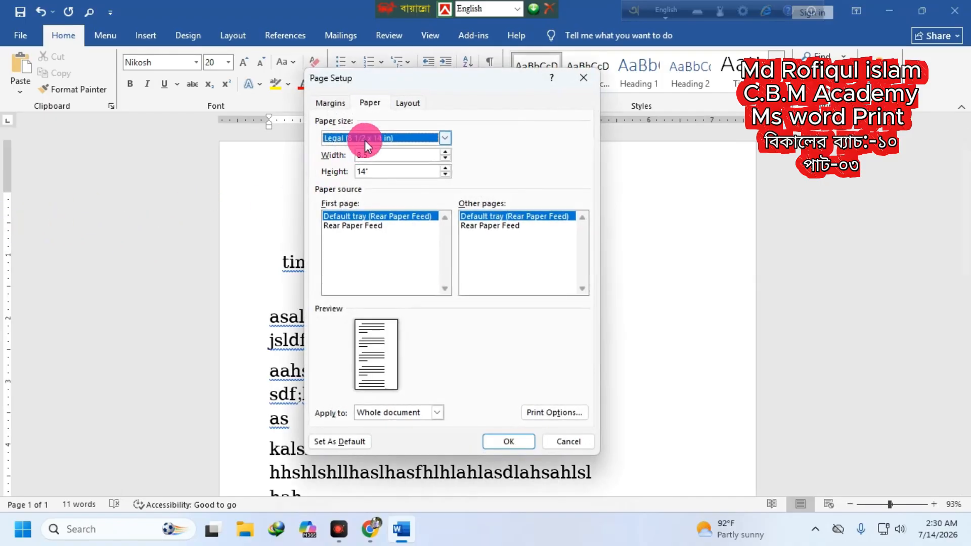
{"action": "left_click", "coordinate": [331, 102]}
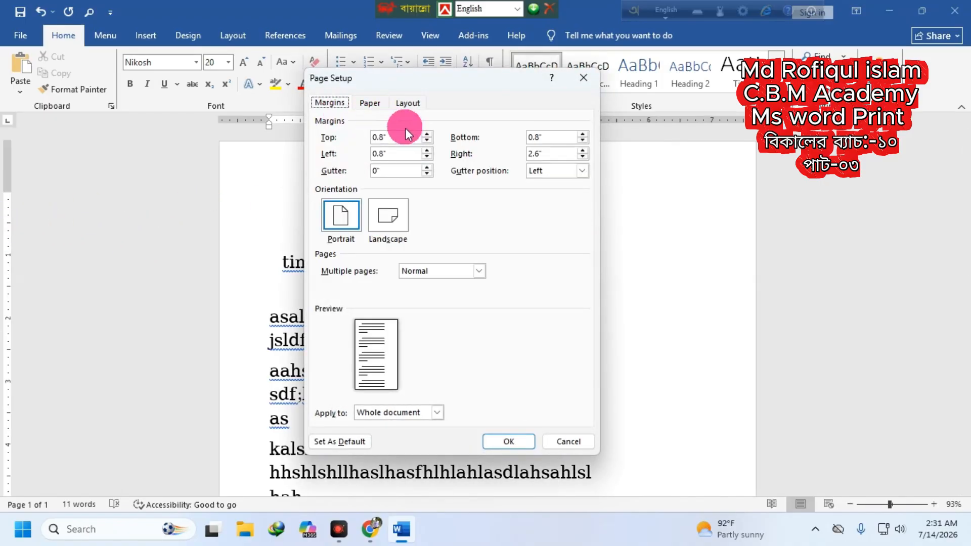
{"action": "key", "text": "Tab"}
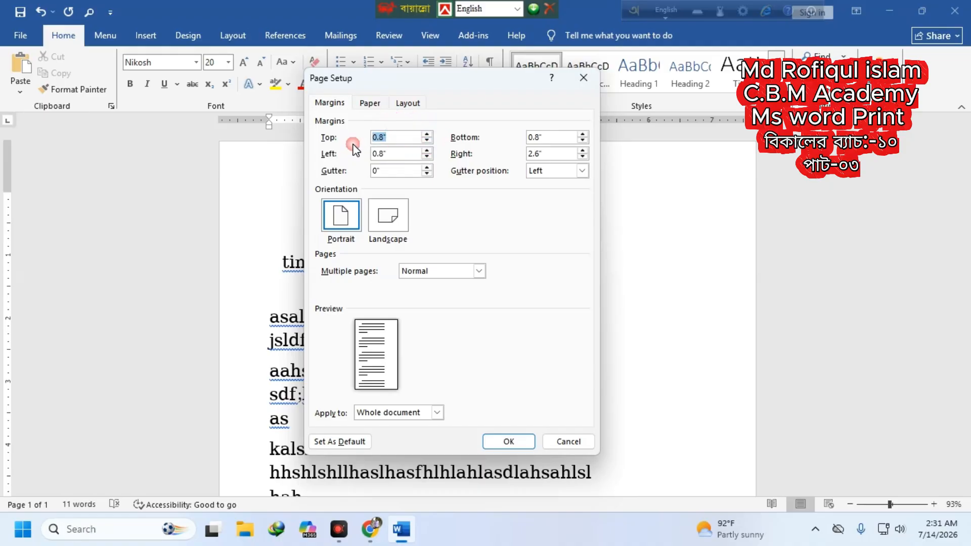
{"action": "type", "text": "2.6"}
{"action": "left_click", "coordinate": [508, 441]}
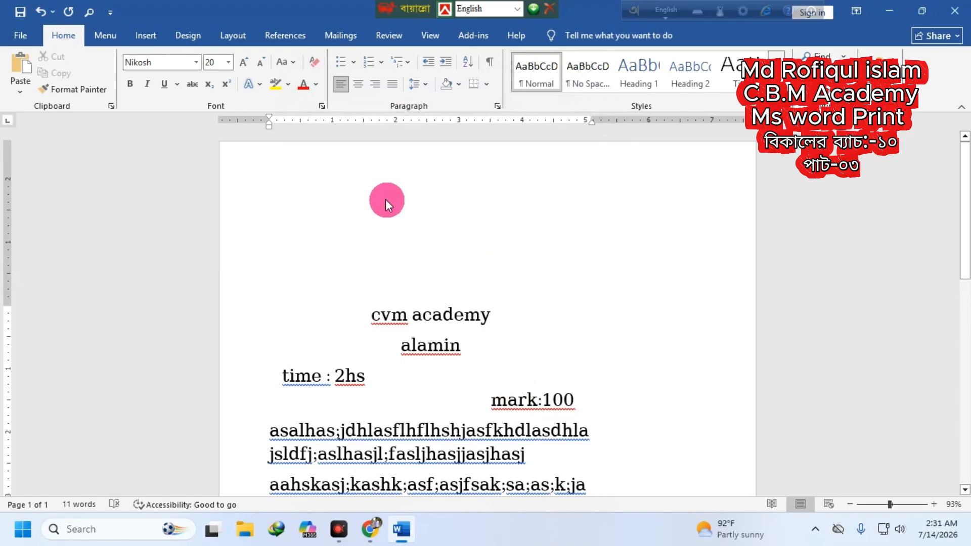
- Open Screenshot_4 from the desktop, capture only its green stamp header with Lightshot, about 219x96 pixels, and save it to the Desktop as Screenshot_5 in PNG format
{"action": "left_click", "coordinate": [890, 11]}
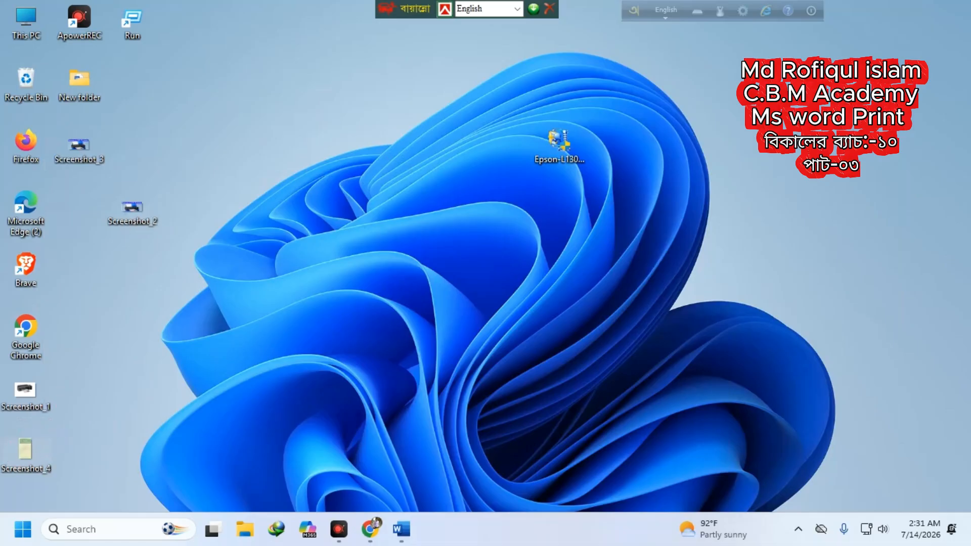
{"action": "double_click", "coordinate": [20, 451]}
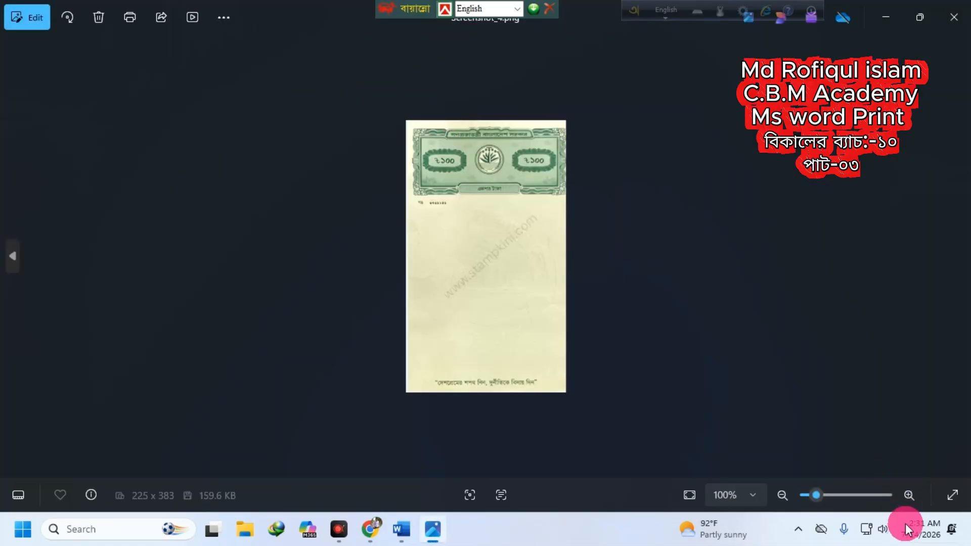
{"action": "left_click", "coordinate": [798, 529]}
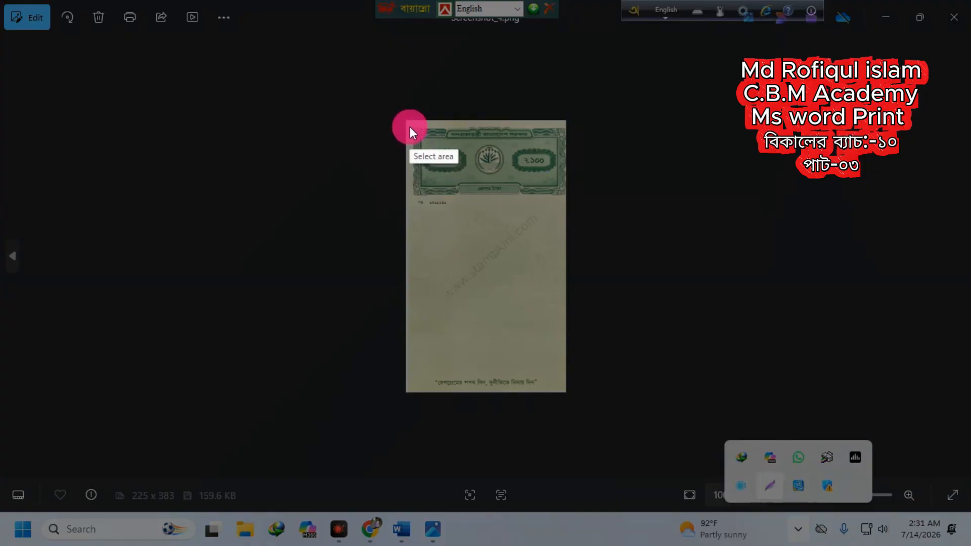
{"action": "mouse_move", "coordinate": [410, 126]}
{"action": "left_mouse_down"}
{"action": "mouse_move", "coordinate": [559, 177]}
{"action": "mouse_move", "coordinate": [566, 195]}
{"action": "left_mouse_up"}
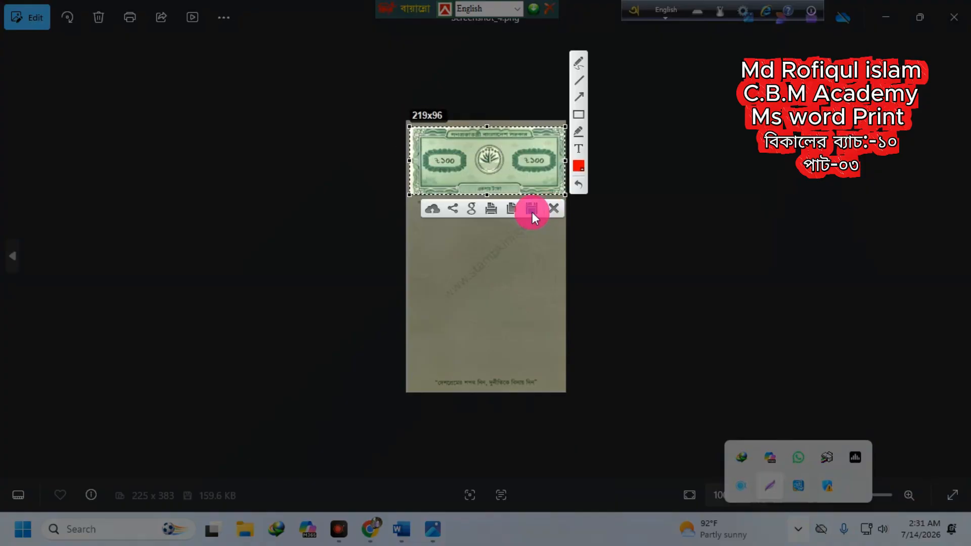
{"action": "left_click", "coordinate": [533, 211]}
{"action": "left_click", "coordinate": [39, 126]}
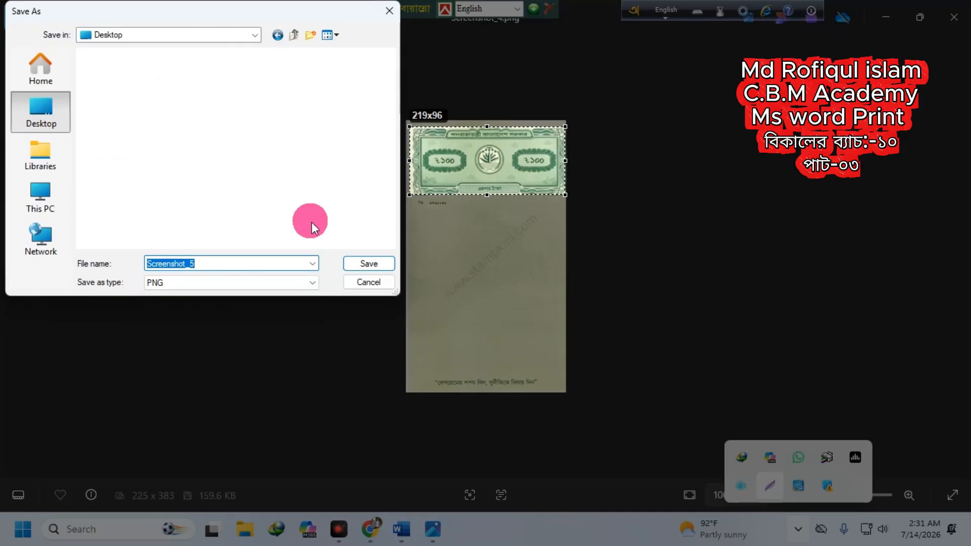
{"action": "left_click", "coordinate": [370, 264]}
{"action": "left_click", "coordinate": [955, 16]}
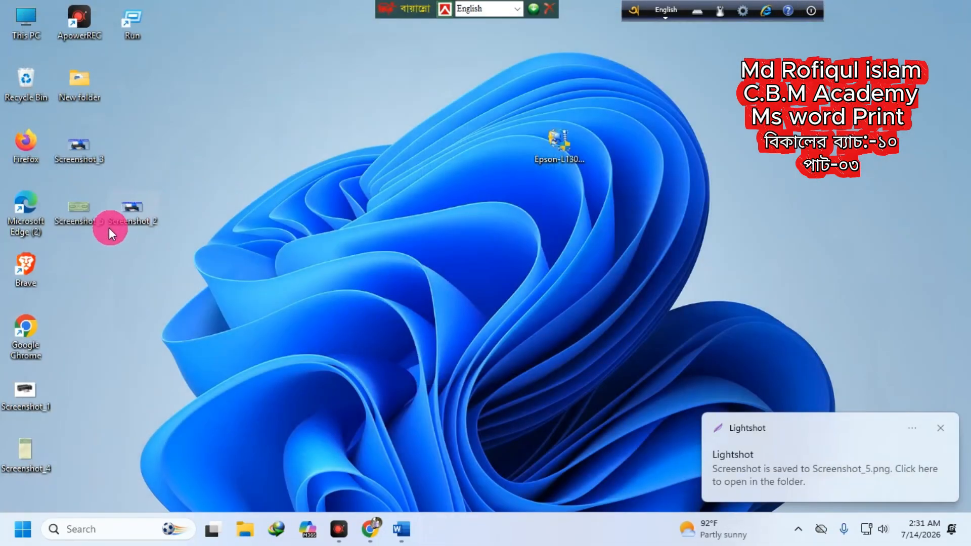
- Move Screenshot_5 to an empty area of the desktop, copy the file, and return to the Word document
{"action": "left_click_drag", "start_coordinate": [83, 212], "coordinate": [243, 87]}
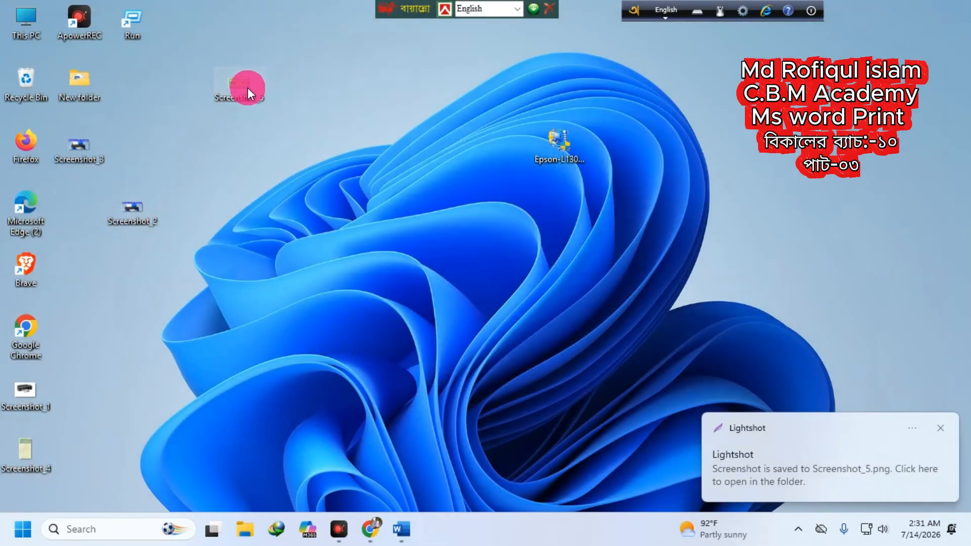
{"action": "key", "text": "shift+F10"}
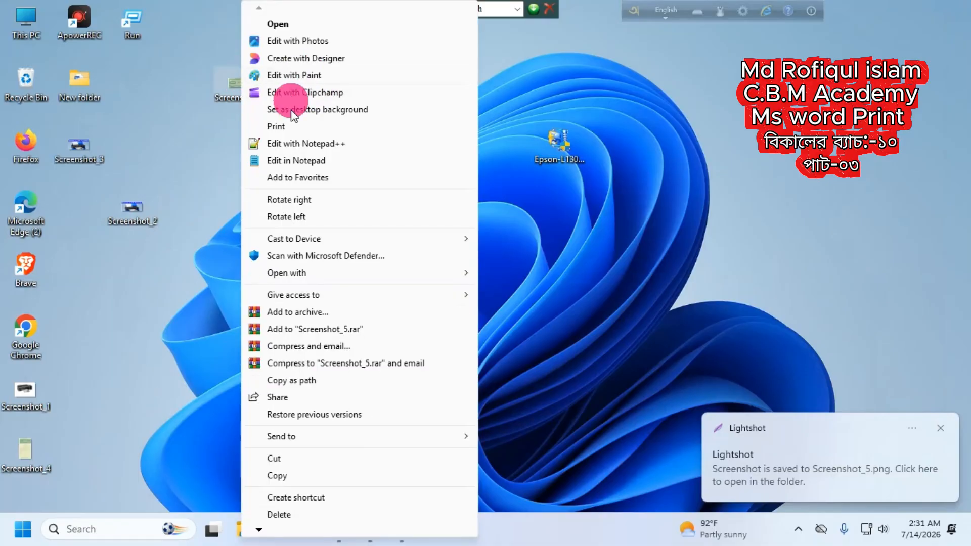
{"action": "left_click", "coordinate": [281, 471]}
{"action": "left_click", "coordinate": [372, 528]}
{"action": "left_click", "coordinate": [402, 529]}
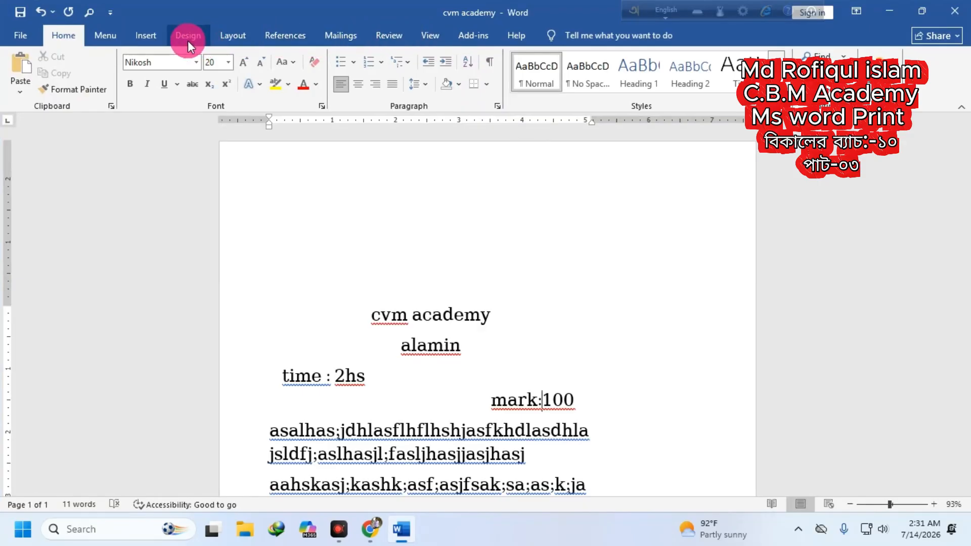
- Draw a text box across nearly the full page width in the blank top margin above the "cvm academy" heading
{"action": "left_click", "coordinate": [146, 36]}
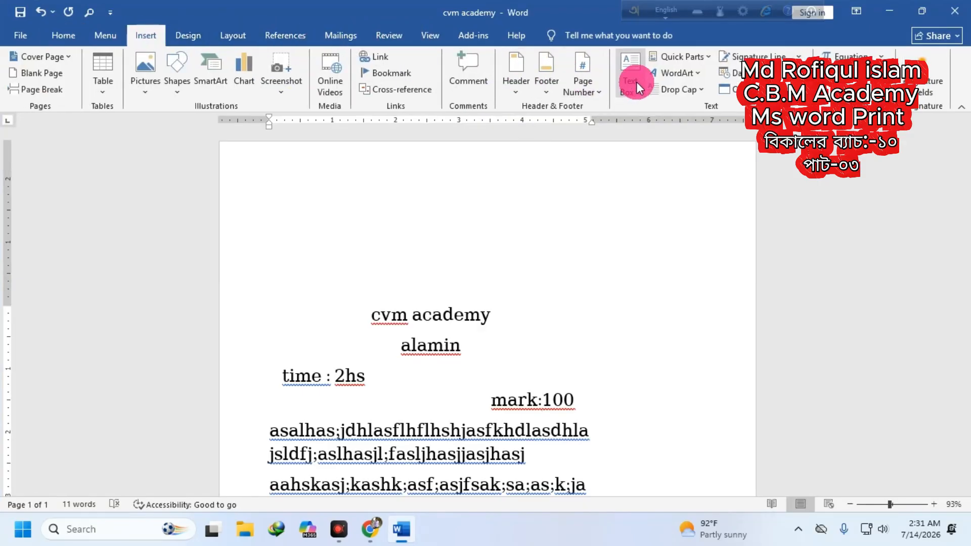
{"action": "left_click", "coordinate": [628, 84]}
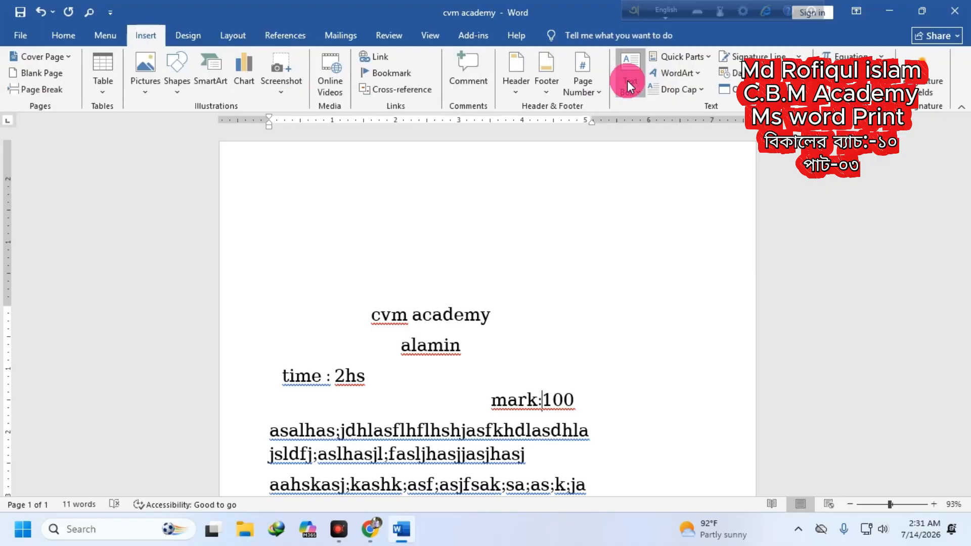
{"action": "left_click", "coordinate": [673, 392]}
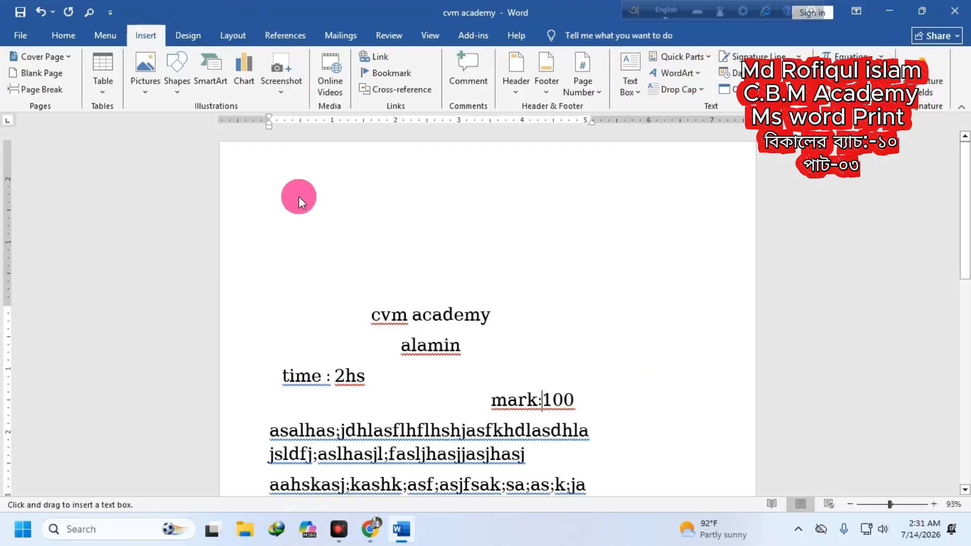
{"action": "left_click_drag", "start_coordinate": [261, 169], "coordinate": [724, 282]}
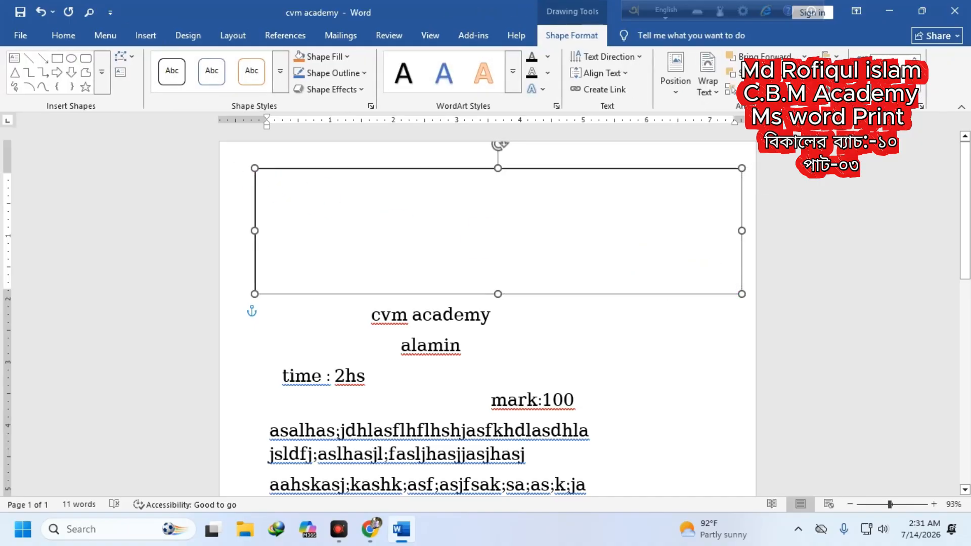
- Paste the copied stamp header image into the text box and stretch it to fill the box's width and height
{"action": "left_click", "coordinate": [418, 208]}
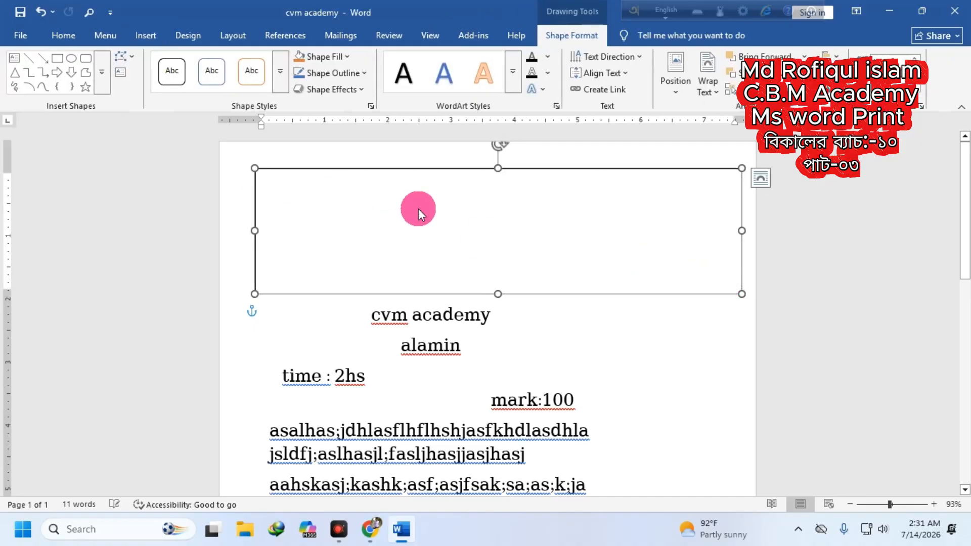
{"action": "left_click", "coordinate": [453, 200]}
{"action": "key", "text": "ctrl+v"}
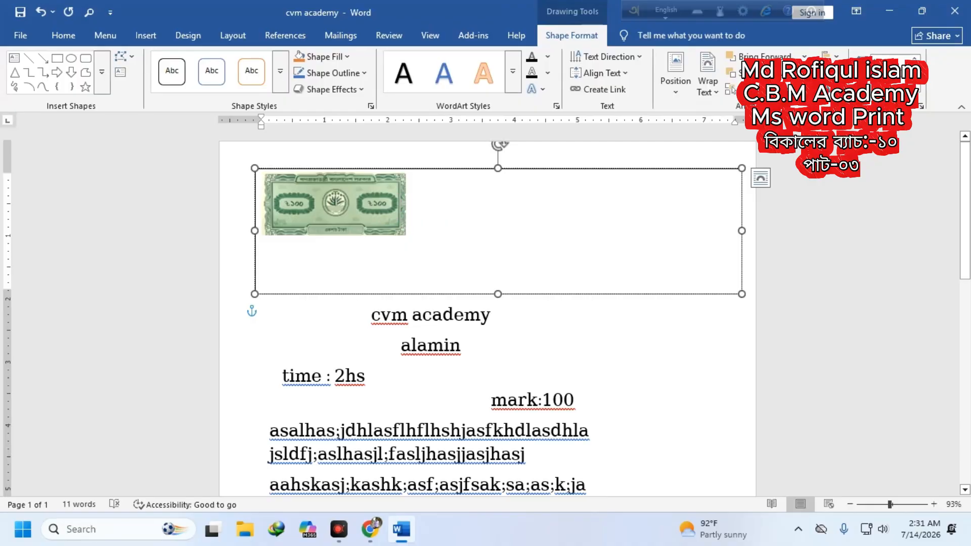
{"action": "left_click", "coordinate": [407, 200]}
{"action": "left_click_drag", "start_coordinate": [406, 203], "coordinate": [734, 201]}
{"action": "left_click_drag", "start_coordinate": [498, 235], "coordinate": [499, 294]}
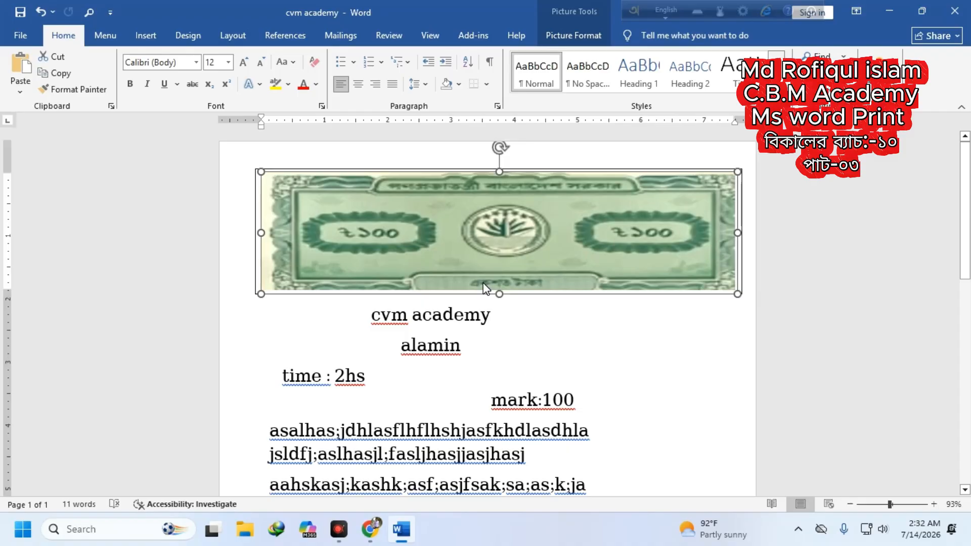
- Try adding a blank line before the "cvm academy" heading below the stamp image, and undo it
{"action": "left_click", "coordinate": [515, 314]}
{"action": "left_click", "coordinate": [293, 311]}
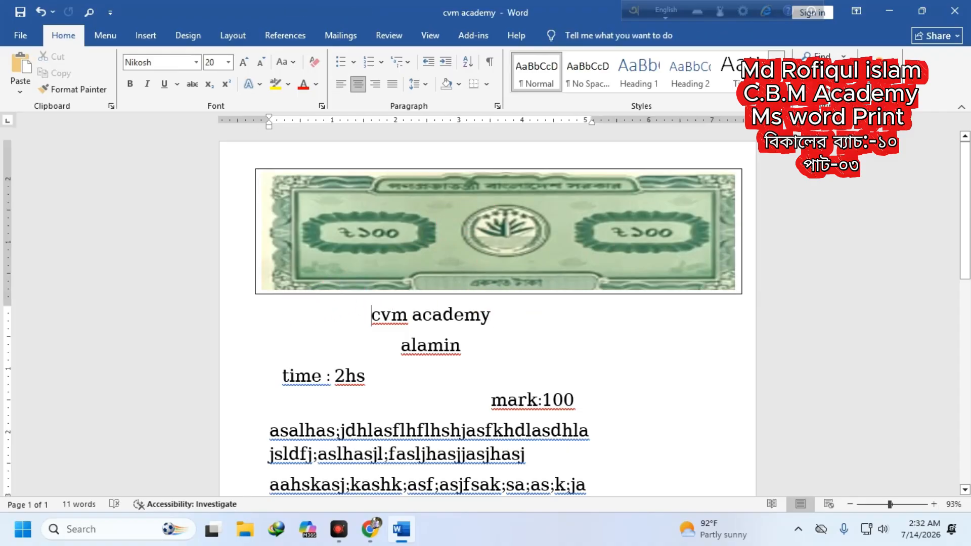
{"action": "key", "text": "Return"}
{"action": "left_click", "coordinate": [302, 342]}
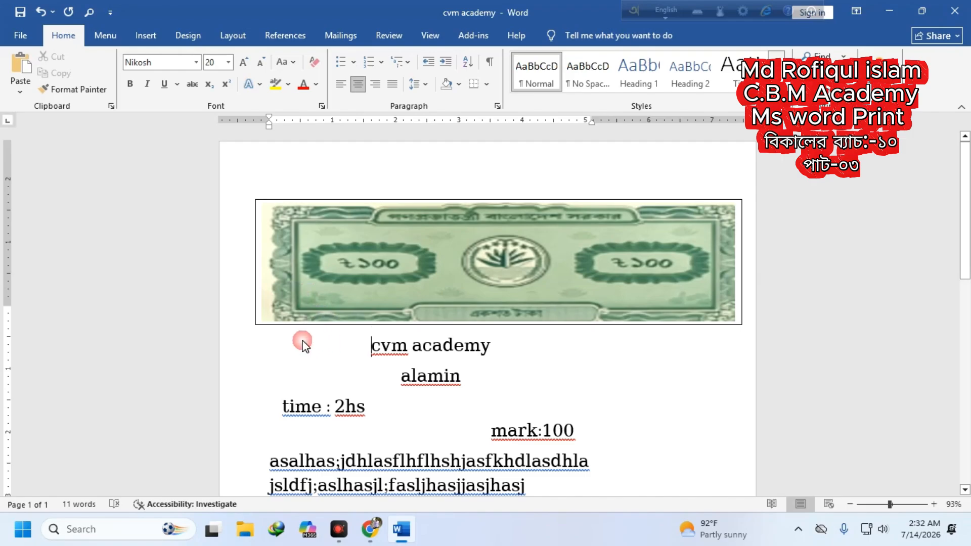
{"action": "left_click", "coordinate": [476, 218]}
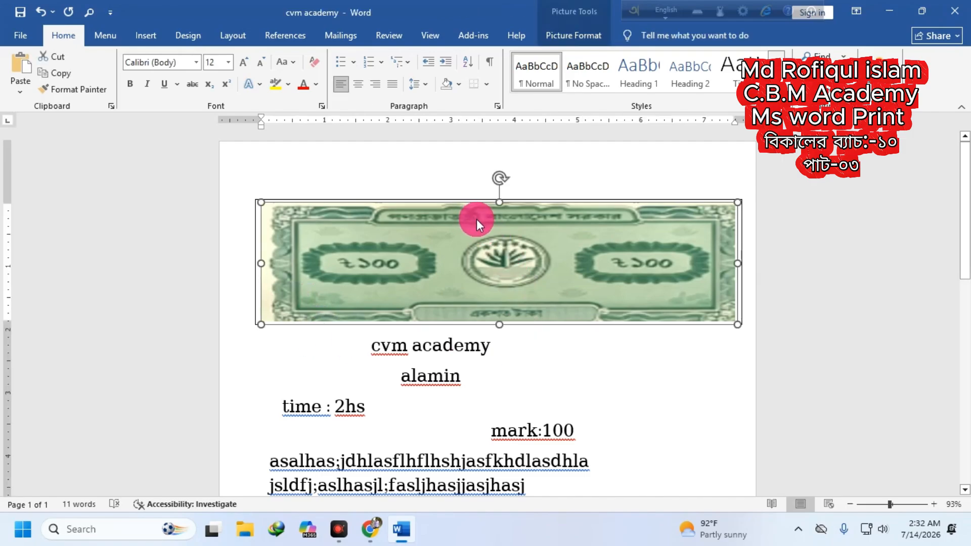
{"action": "key", "text": "ctrl+z"}
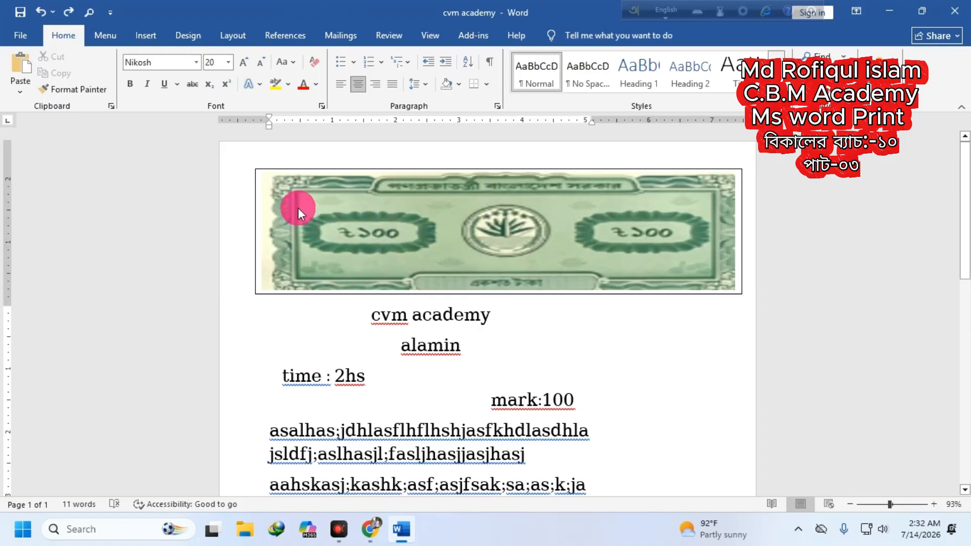
- Join the line below the "cvm academy" heading onto the heading's own line, under the stamp image
{"action": "scroll", "coordinate": [436, 310], "scroll_direction": "down", "scroll_amount": 2}
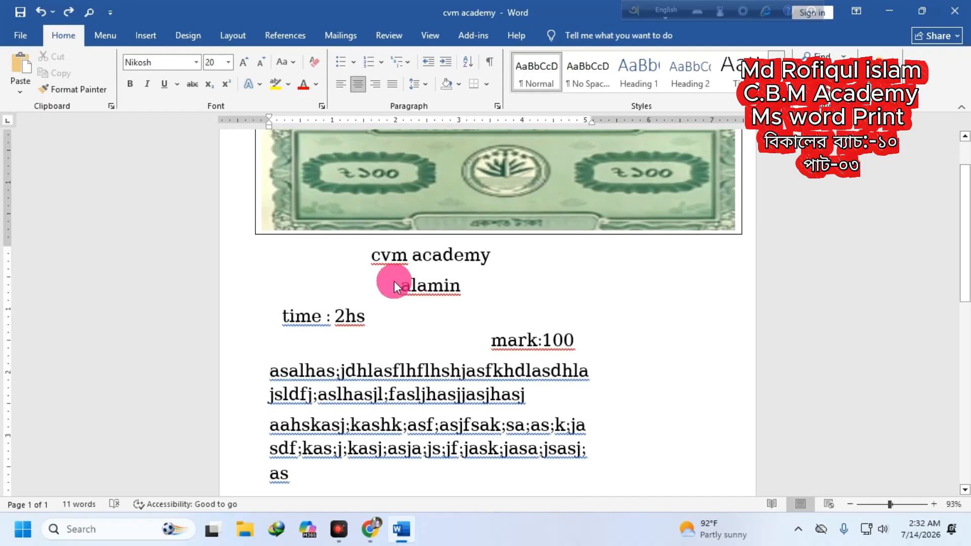
{"action": "left_click", "coordinate": [400, 285]}
{"action": "key", "text": "BackSpace"}
{"action": "key", "text": "BackSpace"}
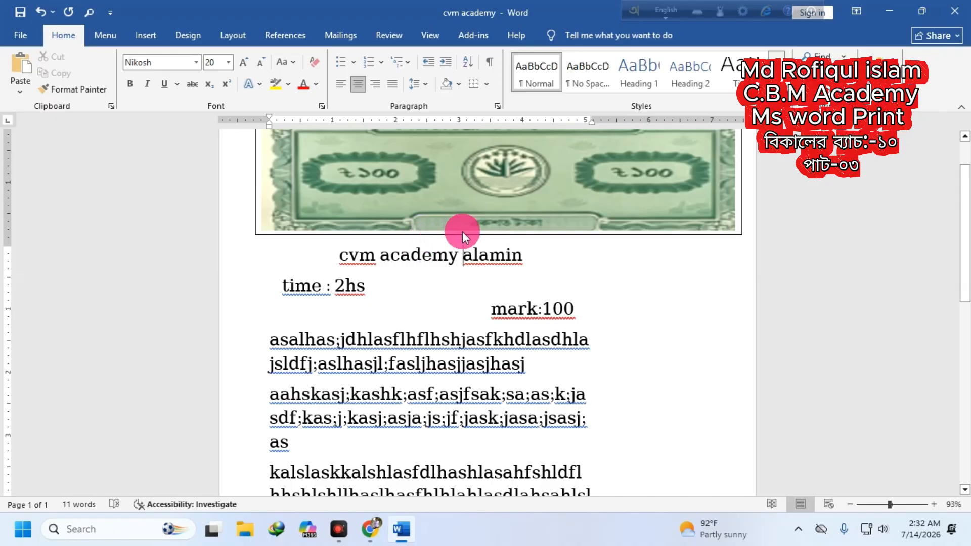
- Add four dotted lines numbered 1 to 4 in the blank space below the last paragraph, leaving a gap beneath the text
{"action": "scroll", "coordinate": [376, 315], "scroll_direction": "down", "scroll_amount": 8}
{"action": "scroll", "coordinate": [288, 214], "scroll_direction": "down", "scroll_amount": 4}
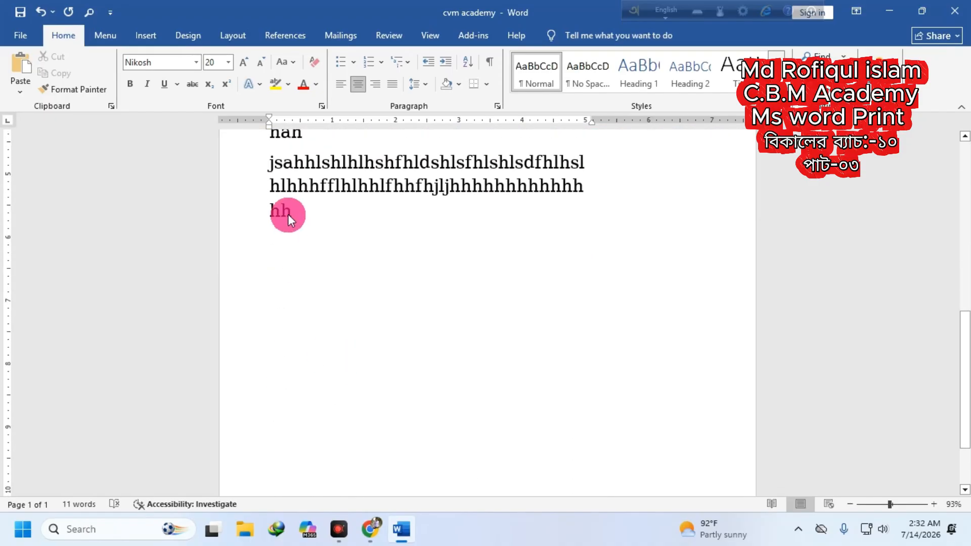
{"action": "left_click", "coordinate": [296, 224]}
{"action": "double_click", "coordinate": [316, 306]}
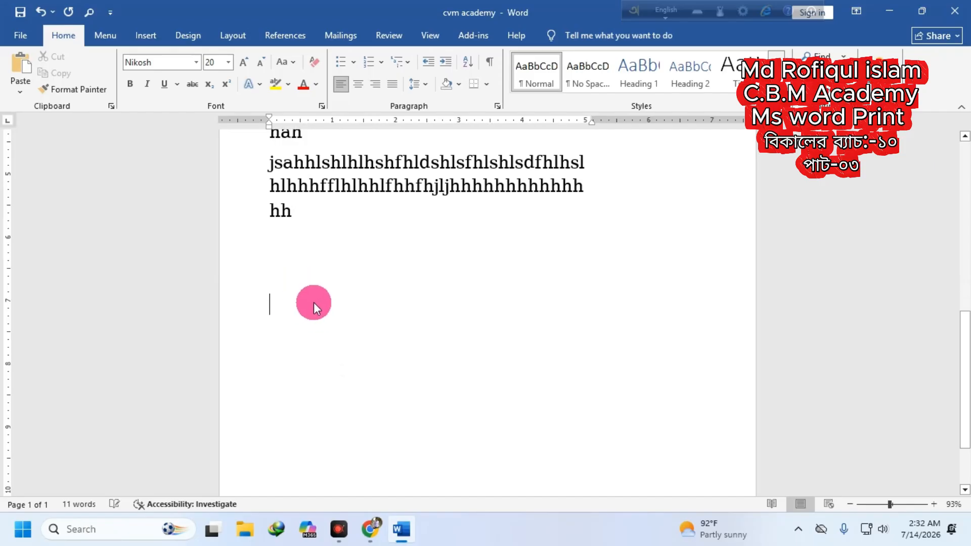
{"action": "type", "text": "1"}
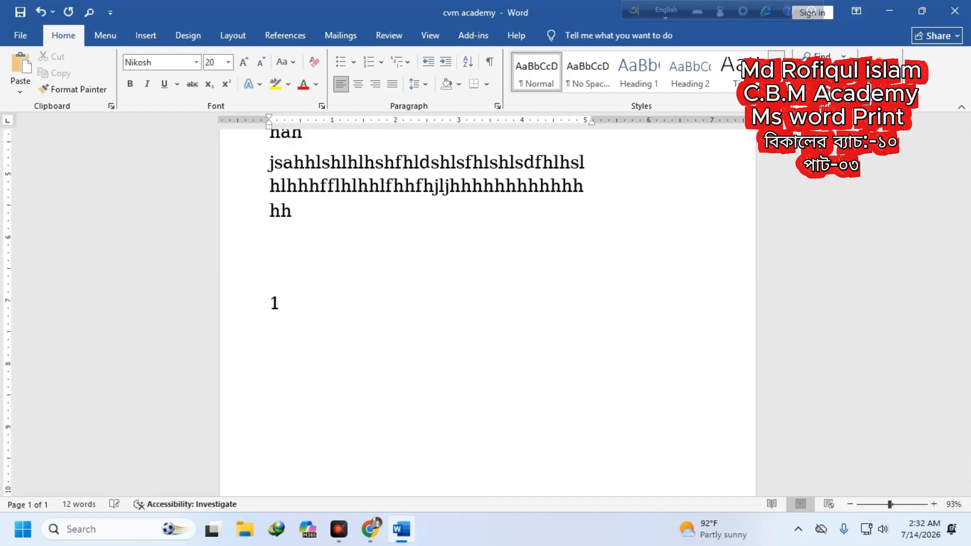
{"action": "type", "text": "kh"}
{"action": "key", "text": "BackSpace"}
{"action": "key", "text": "BackSpace"}
{"action": "type", "text": "......................"}
{"action": "key", "text": "Return"}
{"action": "type", "text": "2......................."}
{"action": "key", "text": "Return"}
{"action": "type", "text": "3."}
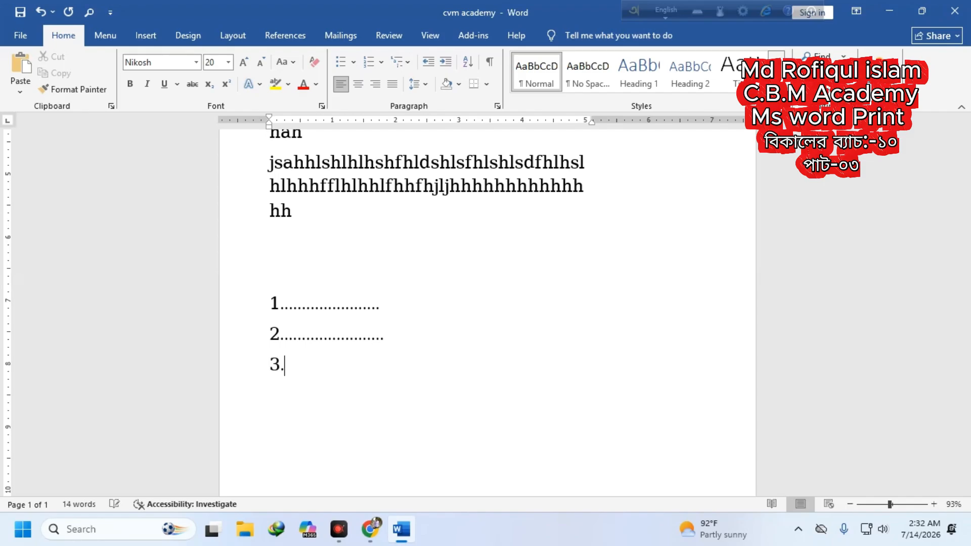
{"action": "type", "text": "....................."}
{"action": "key", "text": "Return"}
{"action": "type", "text": "4........................"}
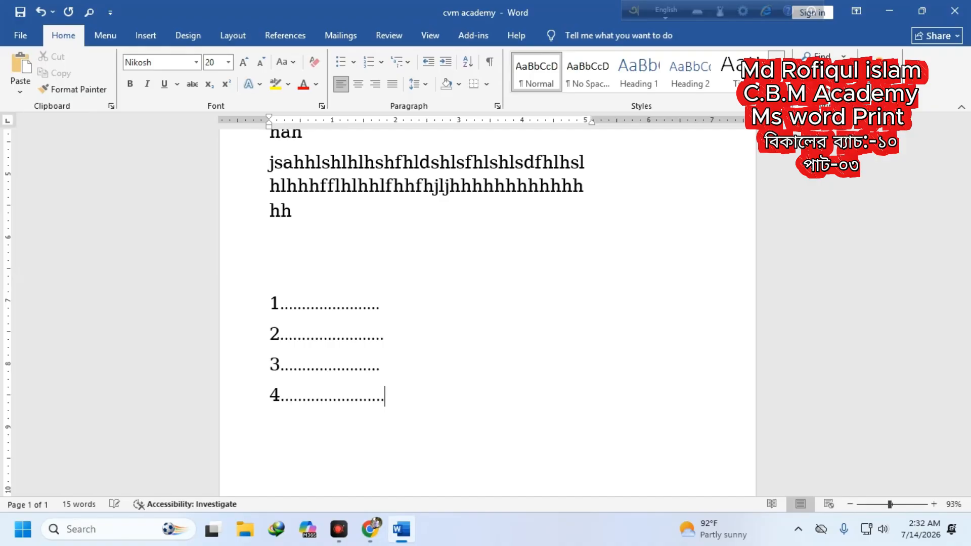
- Return to the stamp image at the top of the page, review the margins in Page Setup, and close it unchanged
{"action": "scroll", "coordinate": [321, 311], "scroll_direction": "up", "scroll_amount": 5}
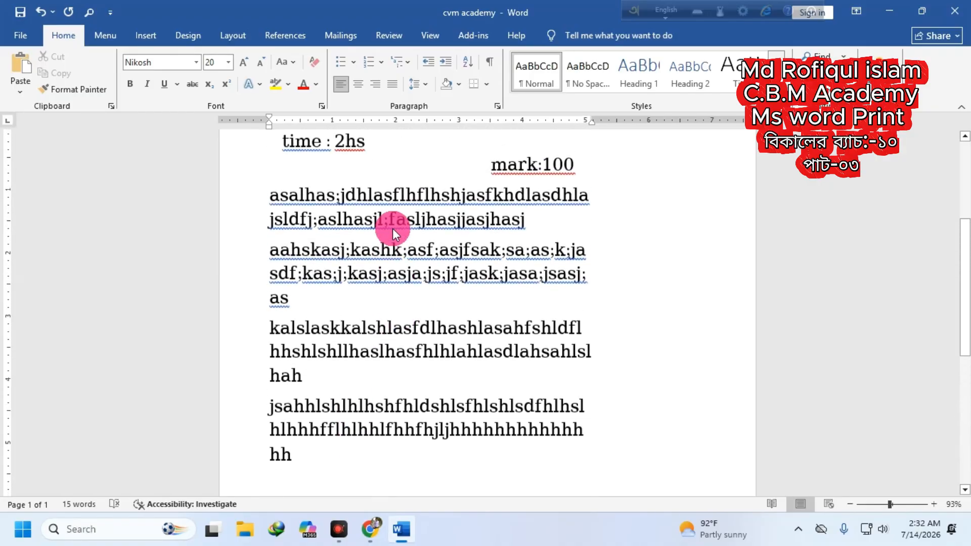
{"action": "scroll", "coordinate": [359, 226], "scroll_direction": "up", "scroll_amount": 1}
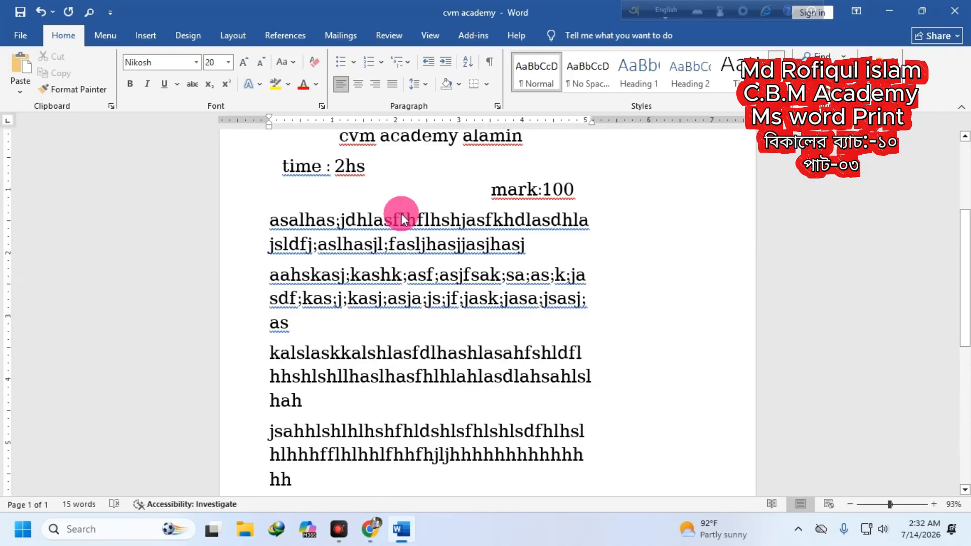
{"action": "scroll", "coordinate": [466, 212], "scroll_direction": "up", "scroll_amount": 7}
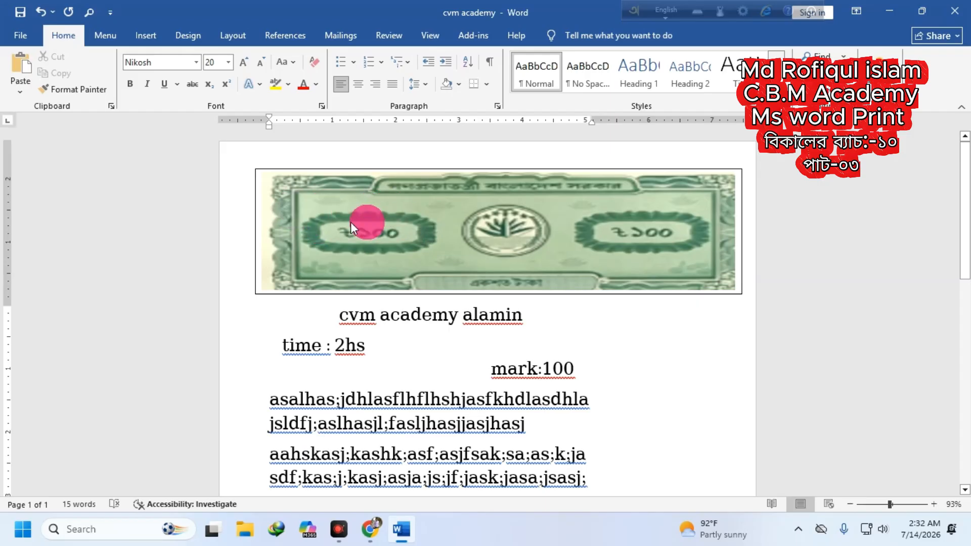
{"action": "double_click", "coordinate": [3, 324]}
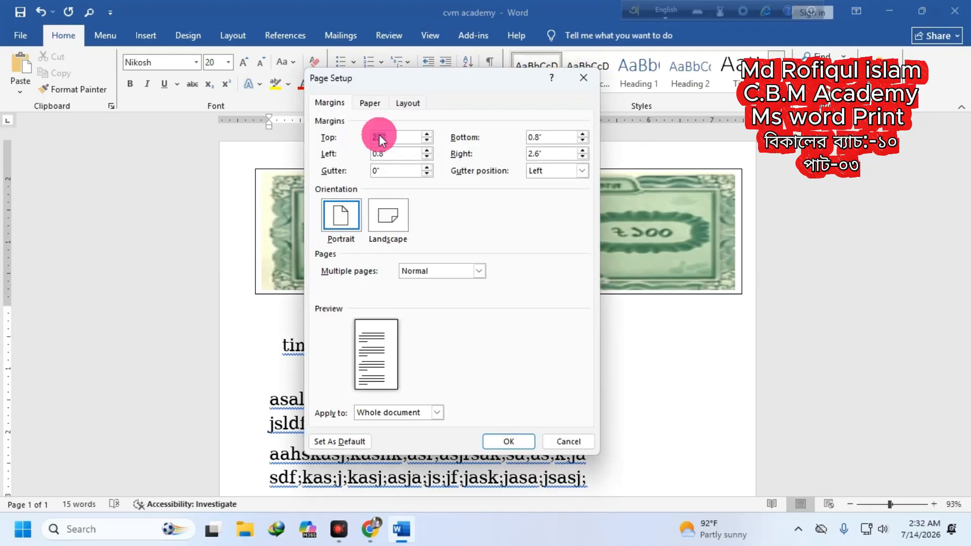
{"action": "left_click", "coordinate": [583, 77]}
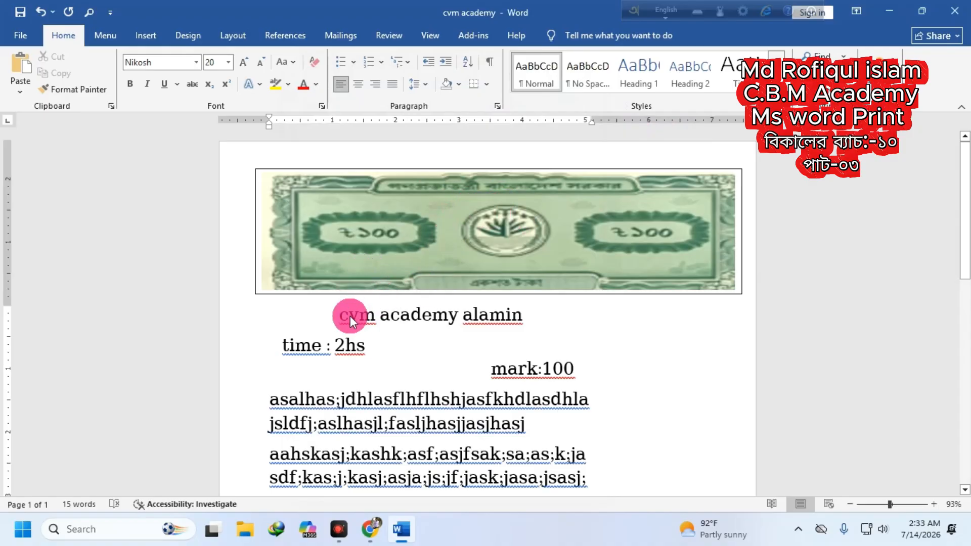
- Remove the extra spacing before "mark:100" so that it sits on the same line as "time : 2hs"
{"action": "scroll", "coordinate": [351, 313], "scroll_direction": "down", "scroll_amount": 1}
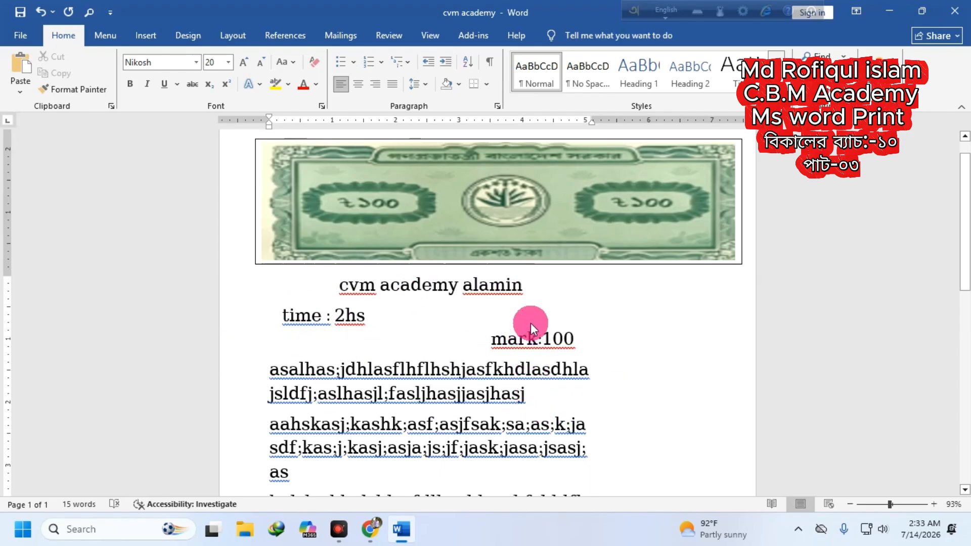
{"action": "left_click", "coordinate": [490, 338]}
{"action": "key", "text": "BackSpace"}
{"action": "key", "text": "BackSpace"}
{"action": "key", "text": "BackSpace"}
{"action": "key", "text": "BackSpace"}
{"action": "key", "text": "BackSpace"}
{"action": "key", "text": "BackSpace"}
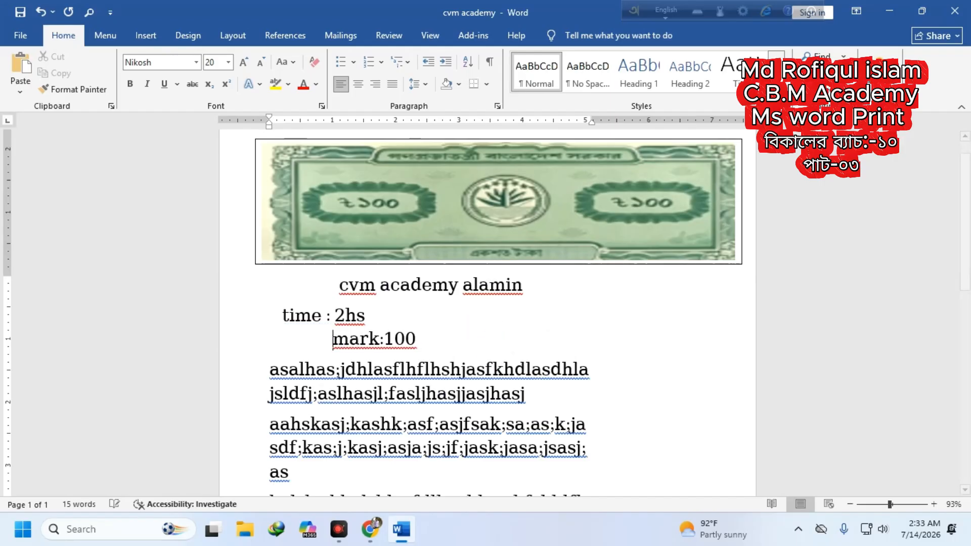
{"action": "key", "text": "BackSpace"}
{"action": "key", "text": "BackSpace"}
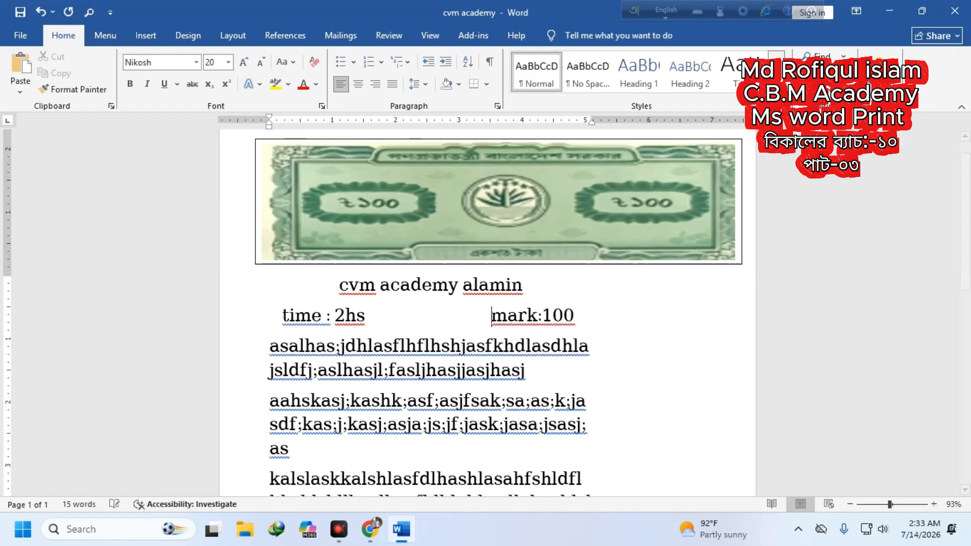
{"action": "key", "text": "Return"}
{"action": "key", "text": "BackSpace"}
- Examine the margins, paper size and layout settings in Page Setup with the dialog moved aside, then close it unchanged
{"action": "double_click", "coordinate": [8, 206]}
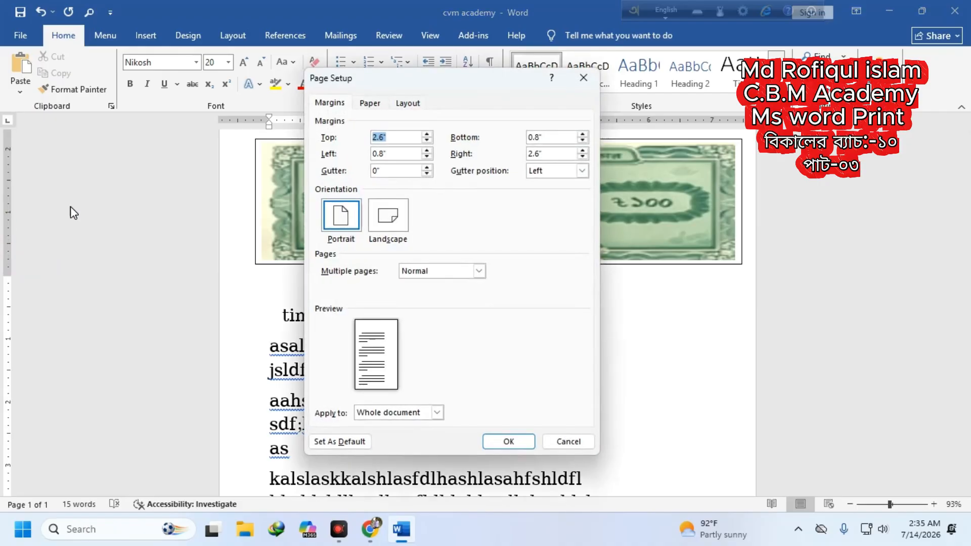
{"action": "left_click_drag", "start_coordinate": [426, 88], "coordinate": [403, 110]}
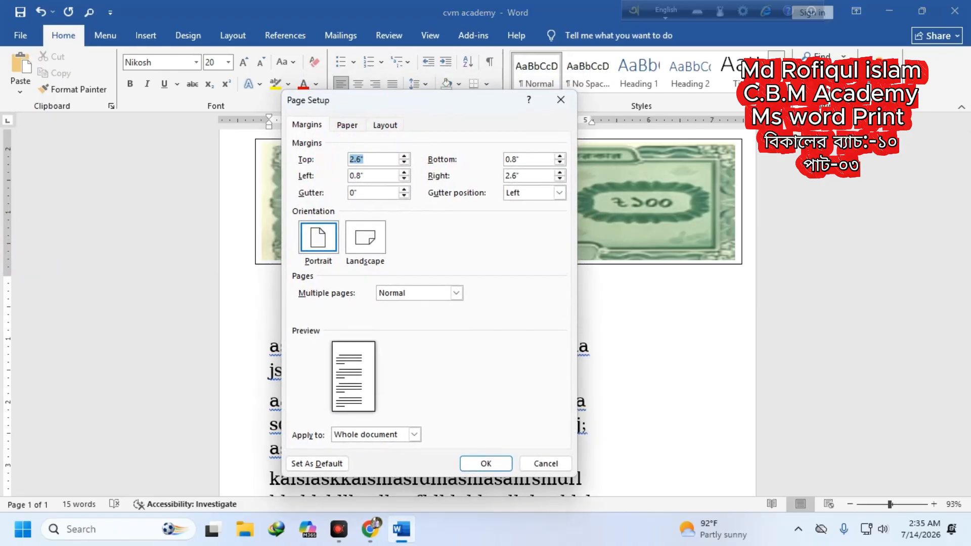
{"action": "left_click_drag", "start_coordinate": [463, 100], "coordinate": [344, 143]}
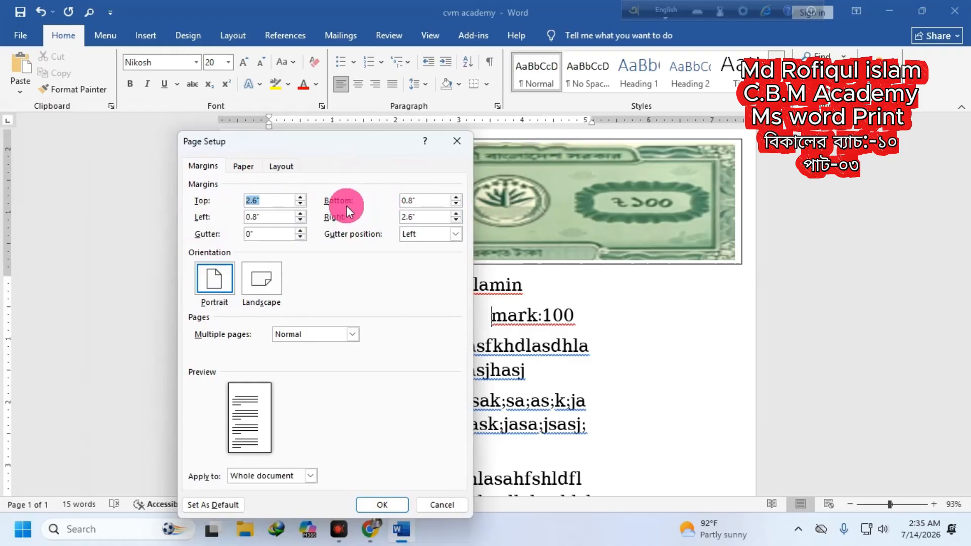
{"action": "left_click", "coordinate": [244, 166]}
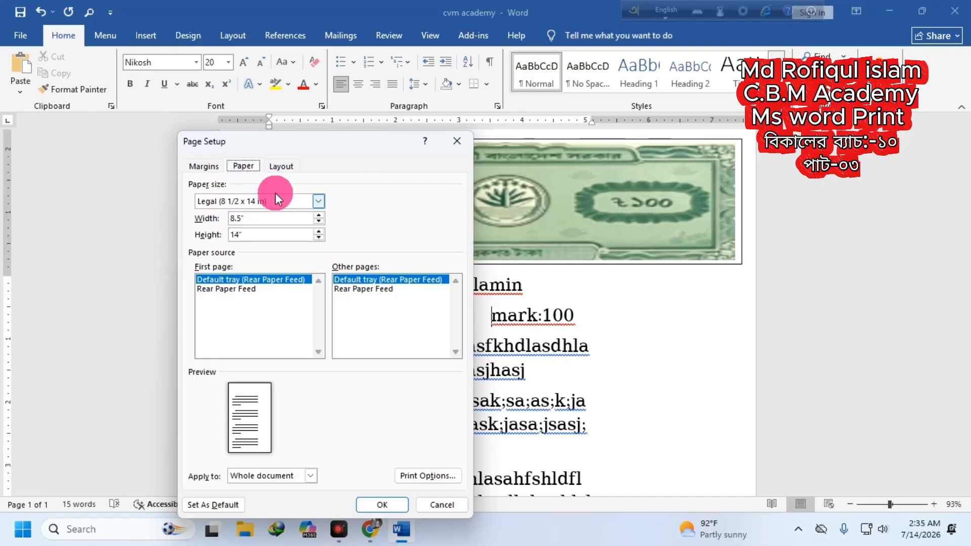
{"action": "left_click", "coordinate": [284, 165]}
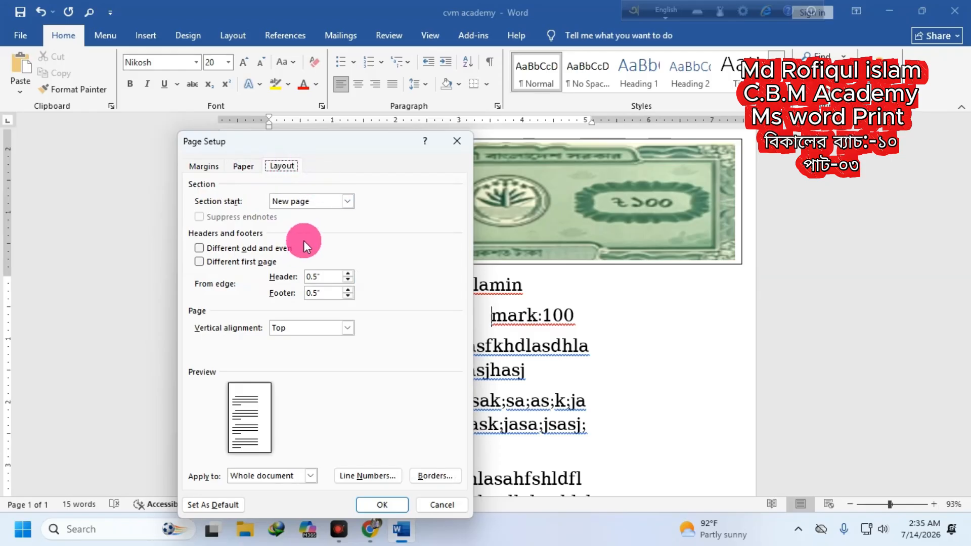
{"action": "left_click", "coordinate": [241, 167]}
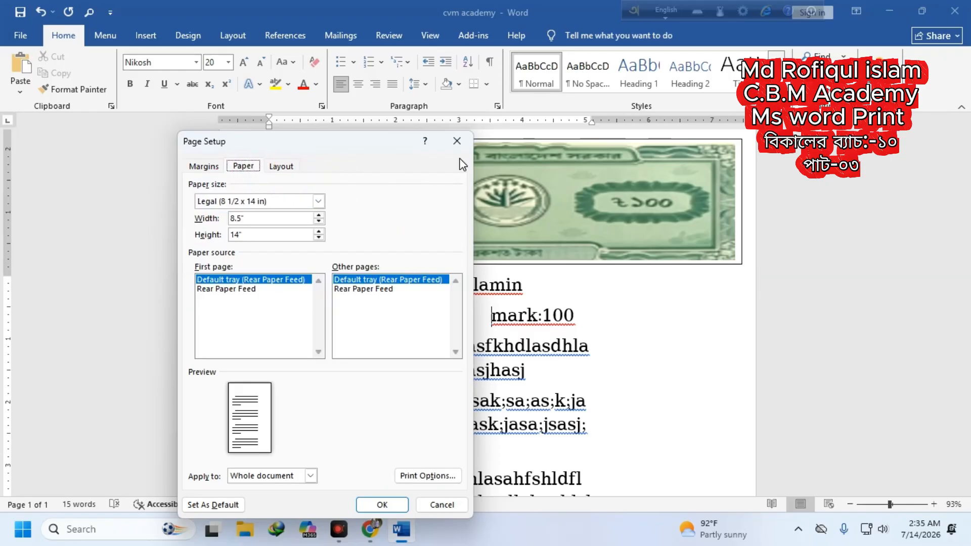
{"action": "left_click", "coordinate": [457, 141]}
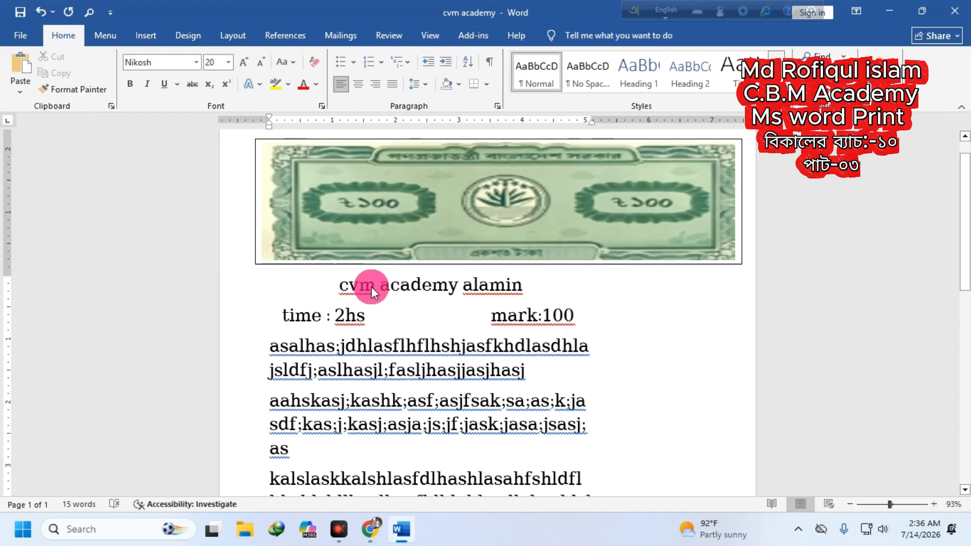
- Recheck the stamp document's paper size and margin settings in Page Setup, and close the dialog
{"action": "scroll", "coordinate": [374, 284], "scroll_direction": "down", "scroll_amount": 1}
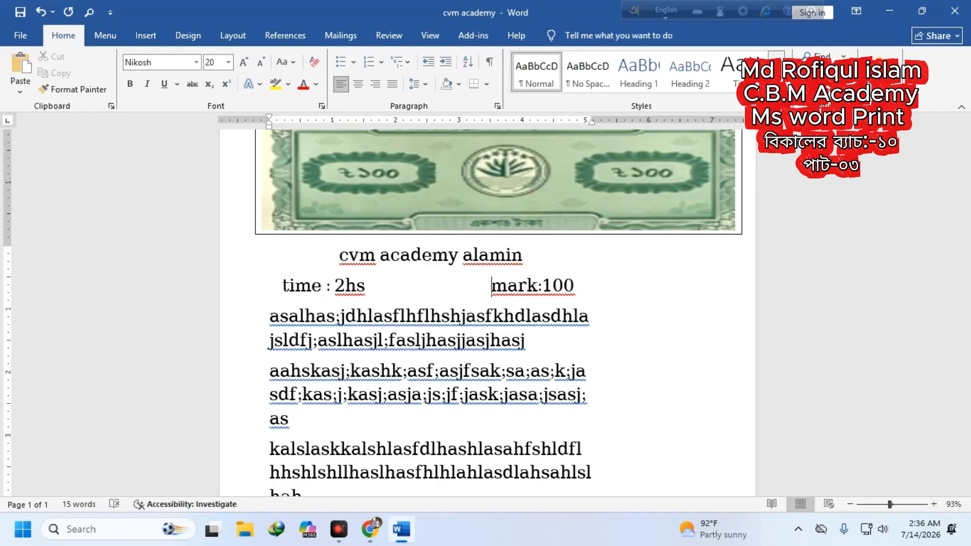
{"action": "double_click", "coordinate": [7, 246]}
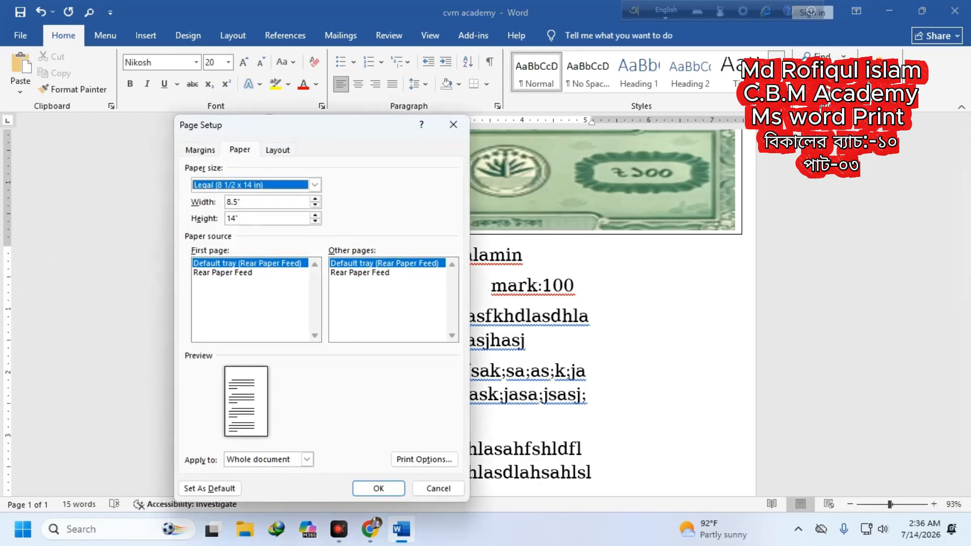
{"action": "left_click", "coordinate": [201, 148]}
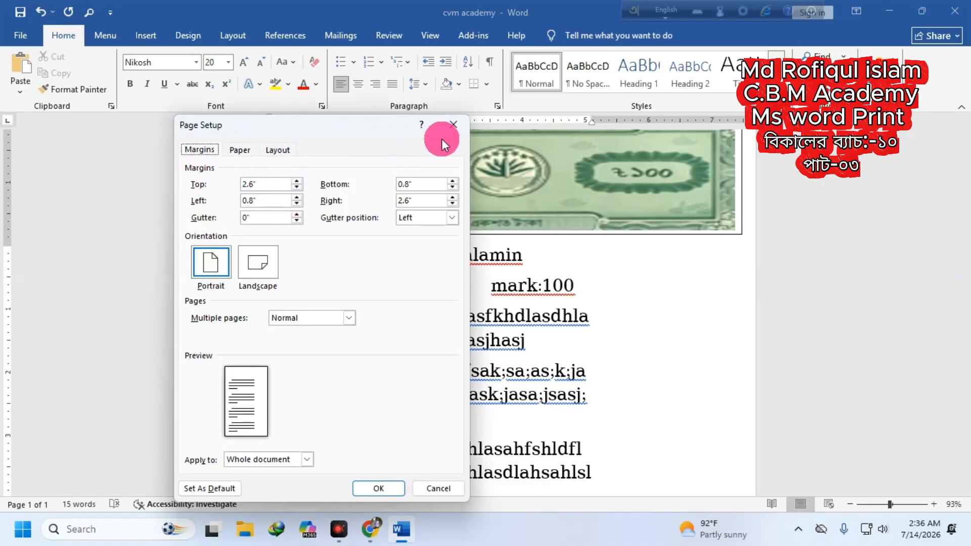
{"action": "left_click", "coordinate": [453, 125]}
- Close the "cvm academy" document without saving, and start Word again with a new blank document
{"action": "left_click", "coordinate": [960, 20]}
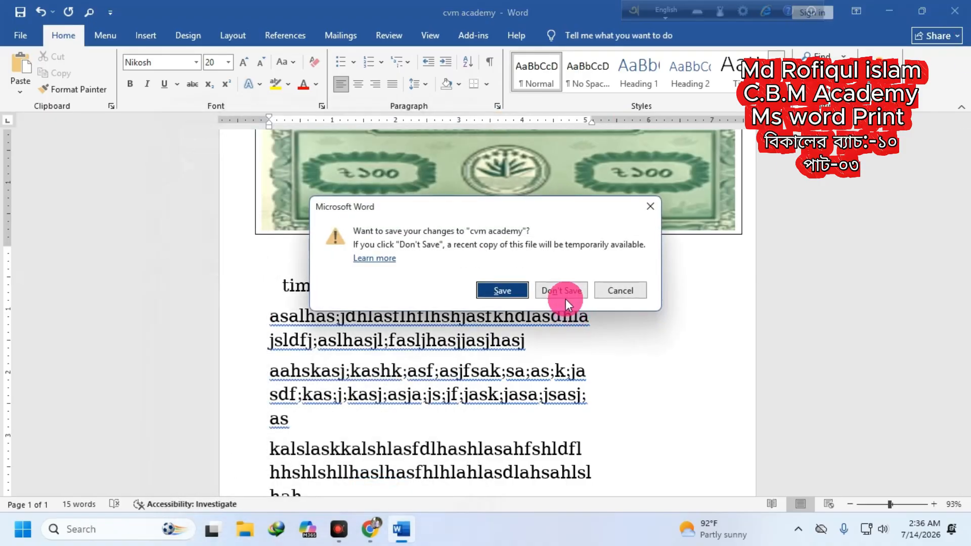
{"action": "left_click", "coordinate": [559, 286]}
{"action": "left_click", "coordinate": [21, 529]}
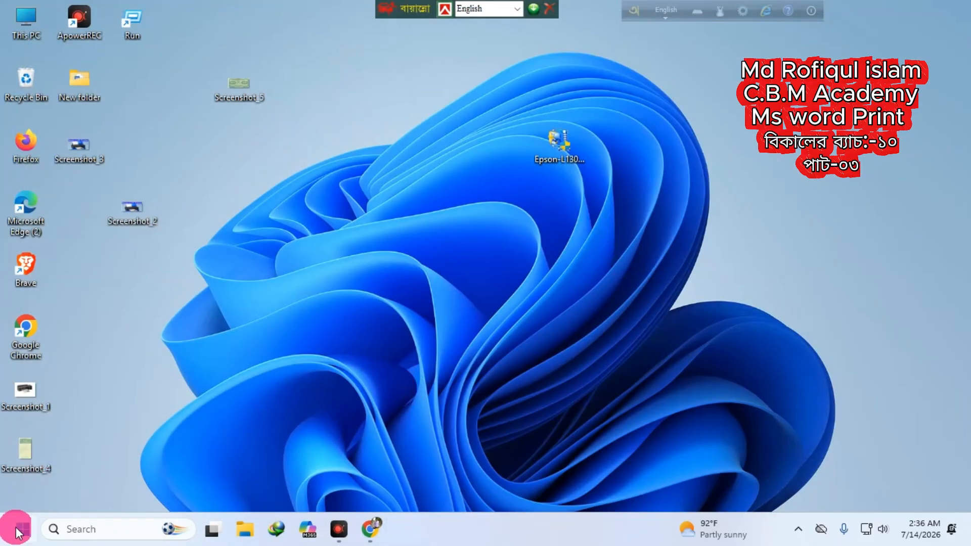
{"action": "left_click", "coordinate": [275, 150]}
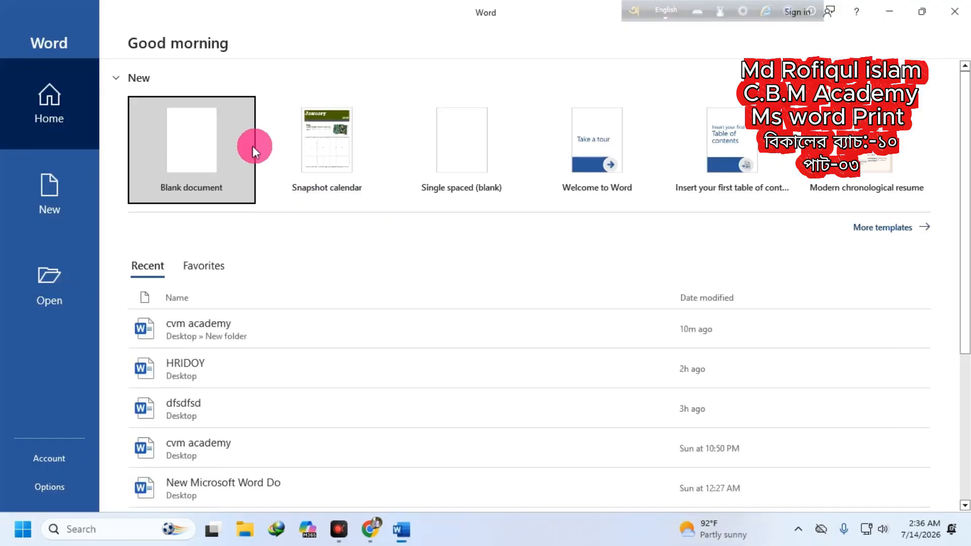
{"action": "left_click", "coordinate": [204, 136]}
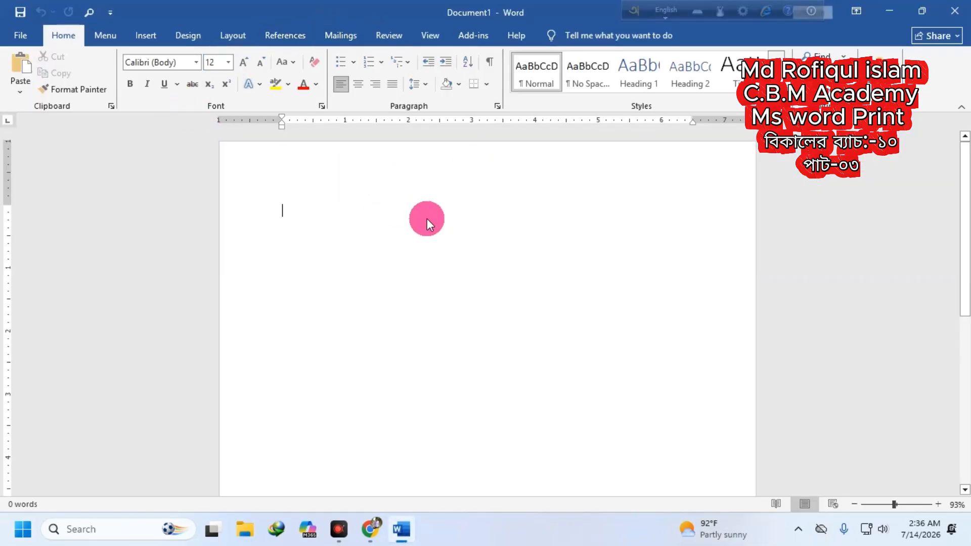
- Enter the centred heading lines "cbm academy", "class:" and "Roll" at the top of the blank document
{"action": "key", "text": "ctrl+e"}
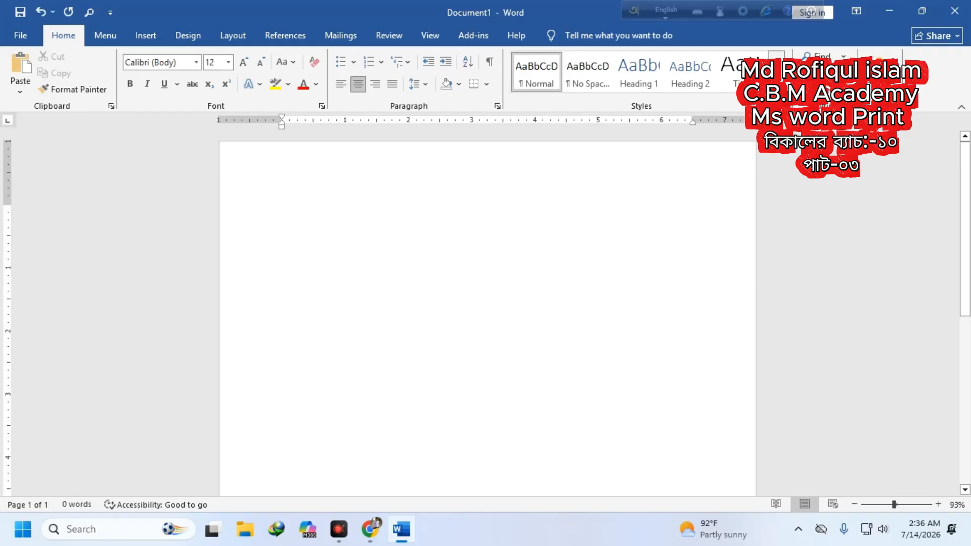
{"action": "type", "text": "cbm"}
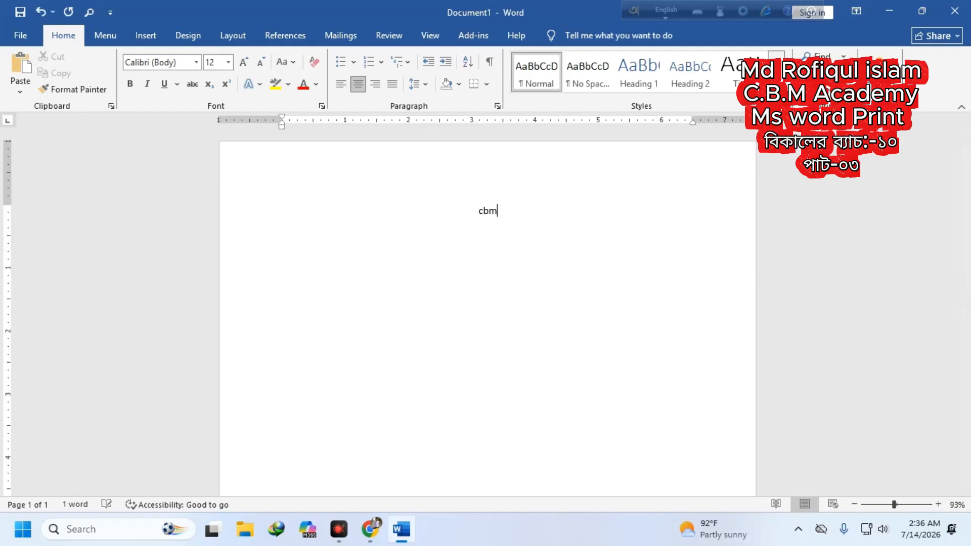
{"action": "type", "text": " academy"}
{"action": "key", "text": "Return"}
{"action": "type", "text": "c"}
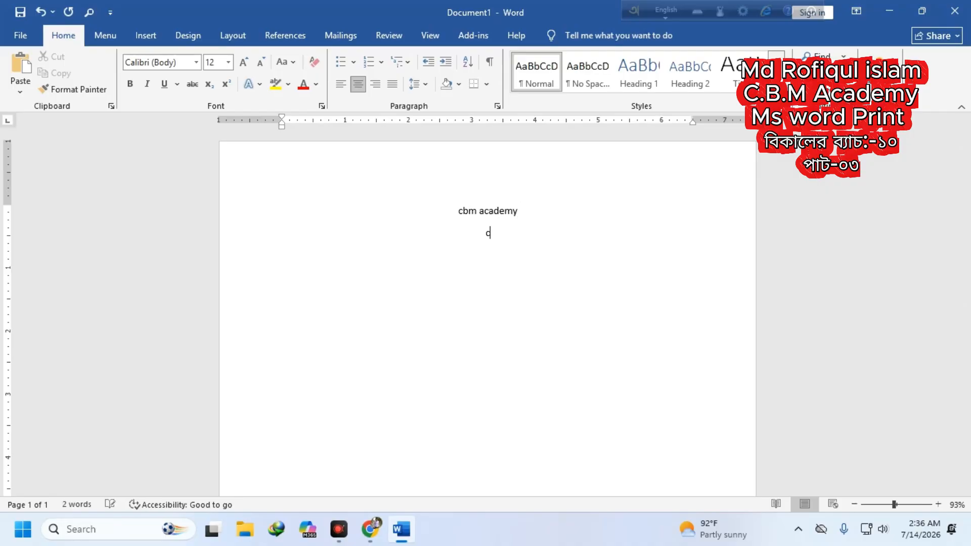
{"action": "type", "text": "lass:"}
{"action": "key", "text": "Return"}
{"action": "type", "text": "Roll"}
{"action": "key", "text": "Return"}
- Add a left-aligned line below "Roll" with "Time" and, tabbed across the page, "tmark:30"
{"action": "type", "text": "Time"}
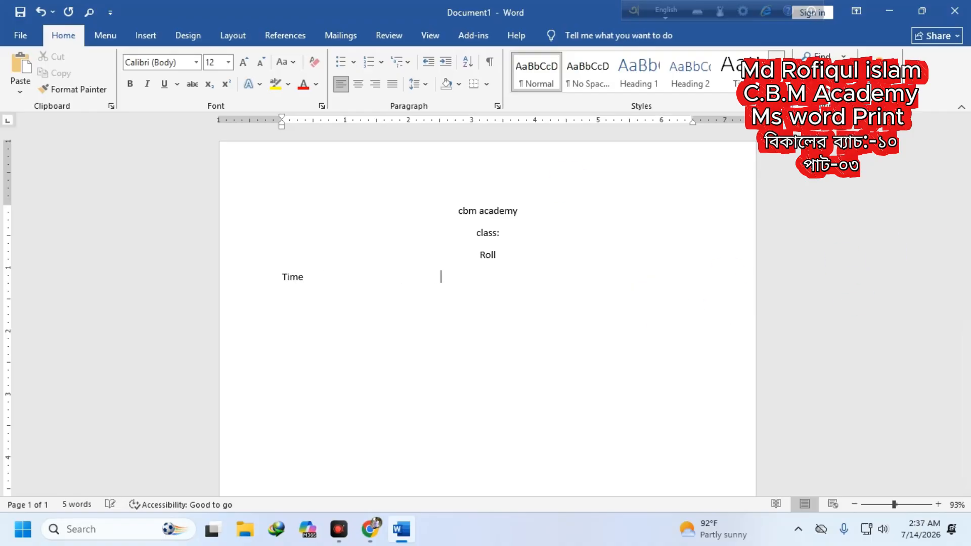
{"action": "key", "text": "Tab"}
{"action": "key", "text": "Tab"}
{"action": "key", "text": "Tab"}
{"action": "key", "text": "Tab"}
{"action": "key", "text": "Tab"}
{"action": "type", "text": "tmark:30"}
- Open Page Setup and reduce the top and left margins to 0.5" each
{"action": "double_click", "coordinate": [2, 247]}
{"action": "left_click", "coordinate": [298, 188]}
{"action": "left_click", "coordinate": [299, 188]}
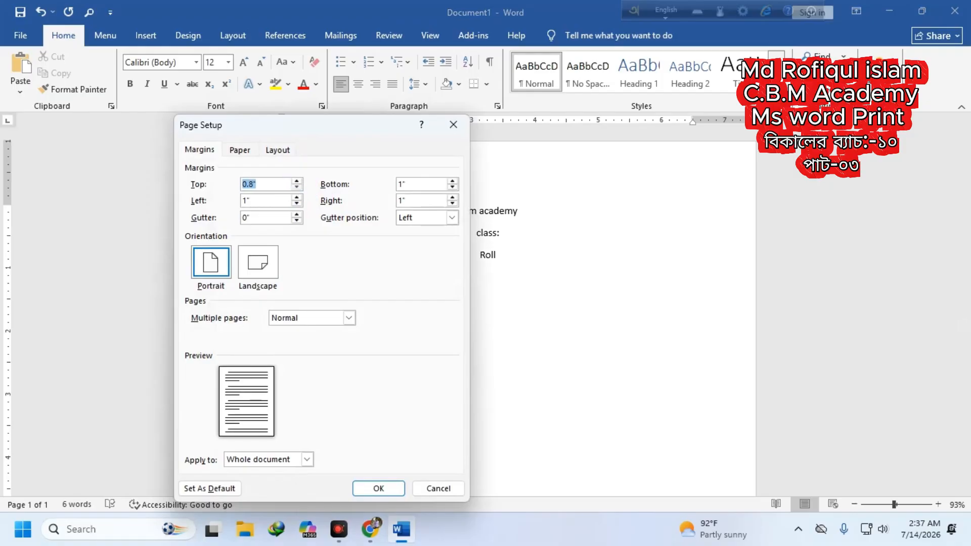
{"action": "left_click", "coordinate": [298, 188]}
{"action": "left_click", "coordinate": [298, 188]}
{"action": "left_click", "coordinate": [299, 188]}
{"action": "left_click", "coordinate": [297, 203]}
{"action": "left_click", "coordinate": [297, 203]}
{"action": "left_click", "coordinate": [297, 202]}
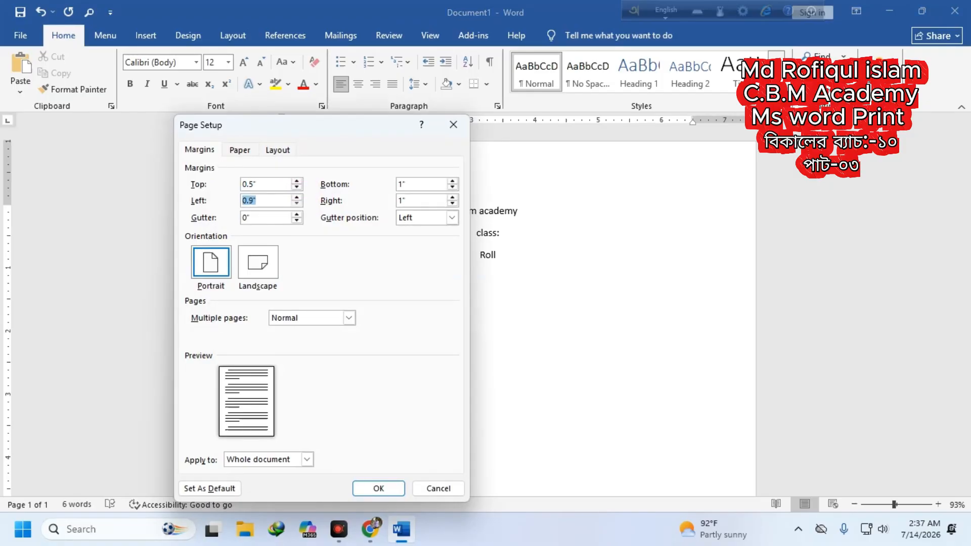
{"action": "left_click", "coordinate": [297, 203]}
{"action": "left_click", "coordinate": [297, 203]}
- Reduce the bottom and right margins to 0.5" each in Page Setup
{"action": "left_click", "coordinate": [452, 187]}
{"action": "left_click", "coordinate": [452, 186]}
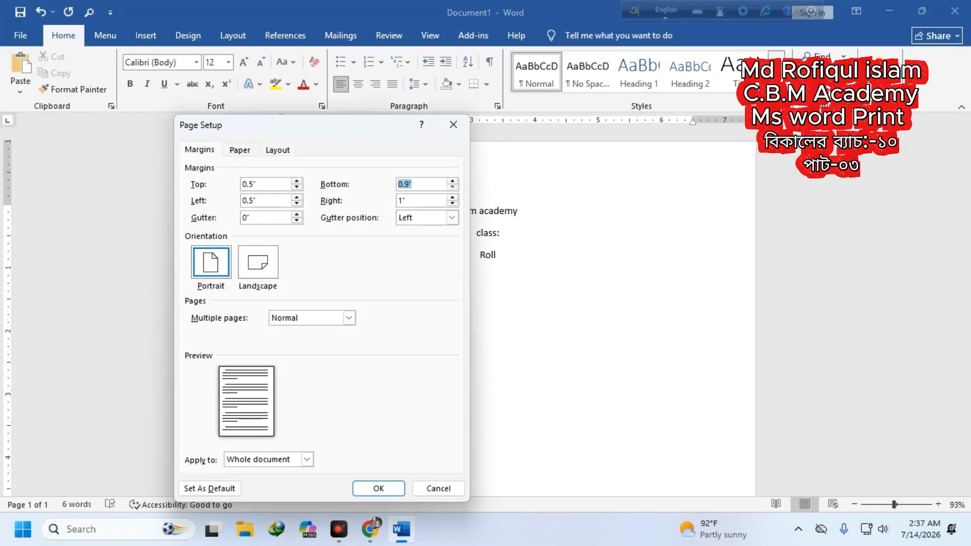
{"action": "left_click", "coordinate": [452, 187]}
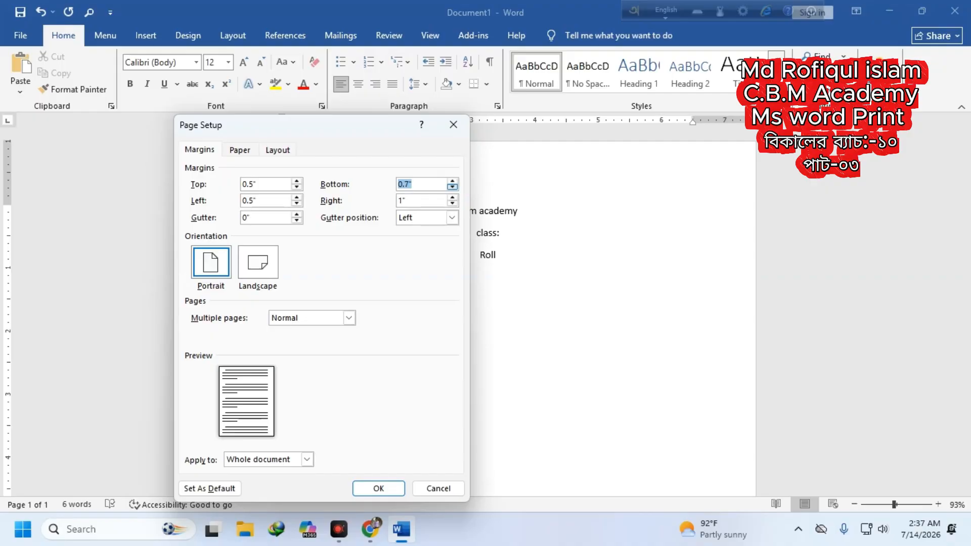
{"action": "left_click", "coordinate": [452, 203]}
{"action": "left_click", "coordinate": [452, 203]}
{"action": "left_click", "coordinate": [452, 203]}
{"action": "left_click", "coordinate": [453, 203]}
{"action": "left_click", "coordinate": [453, 203]}
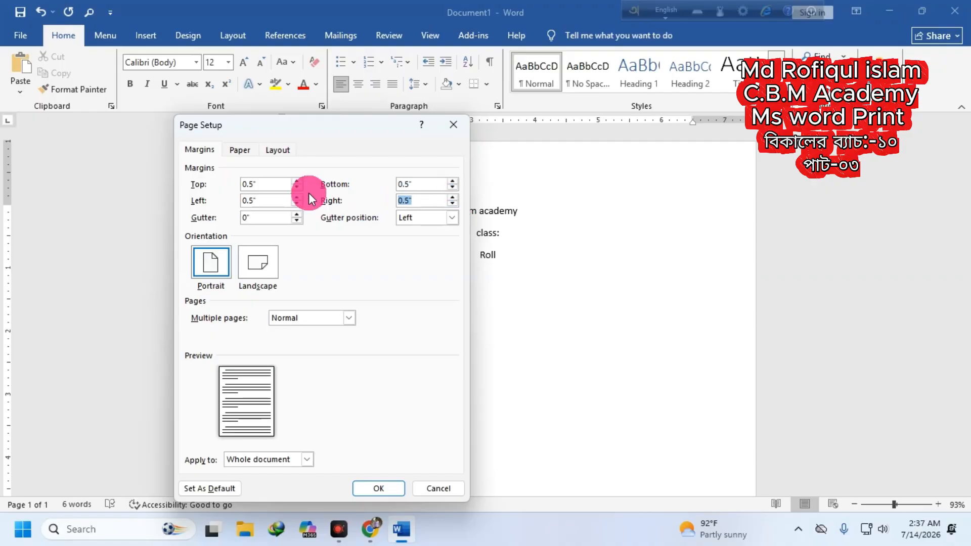
- Set the paper size to A4 (210 x 297 mm) and apply the page setup to the whole document
{"action": "left_click", "coordinate": [241, 150]}
{"action": "left_click", "coordinate": [260, 186]}
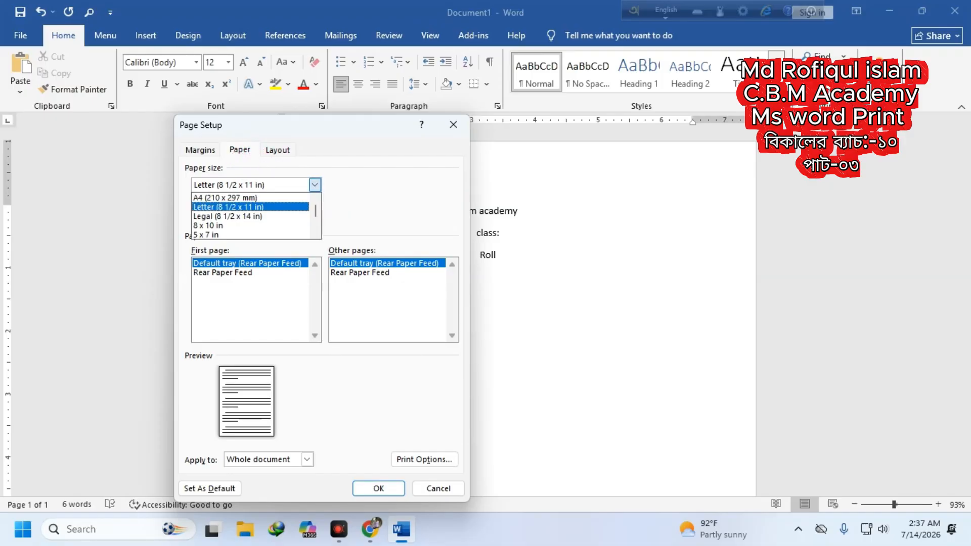
{"action": "left_click", "coordinate": [225, 196]}
{"action": "left_click", "coordinate": [393, 486]}
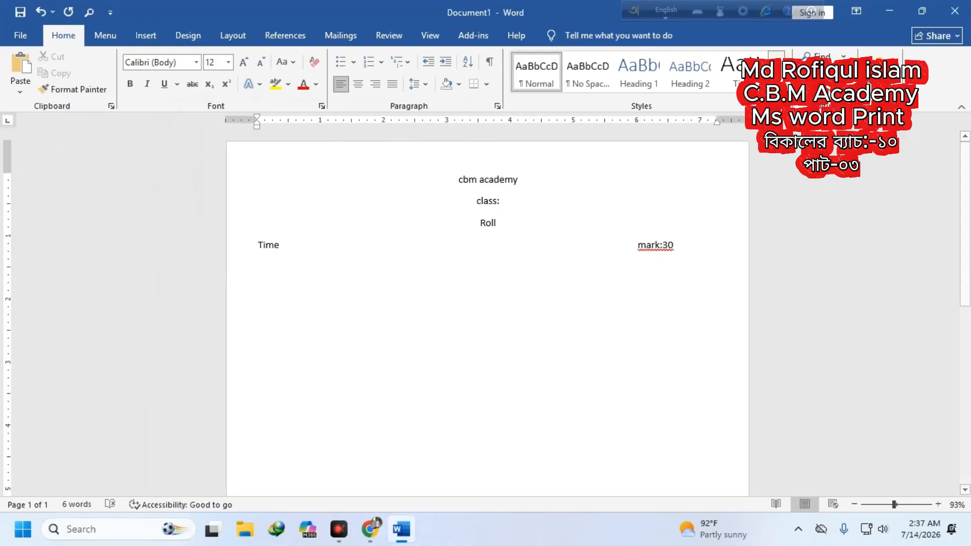
- Save the new document to the Desktop as a Word document named "office"
{"action": "left_click", "coordinate": [107, 36]}
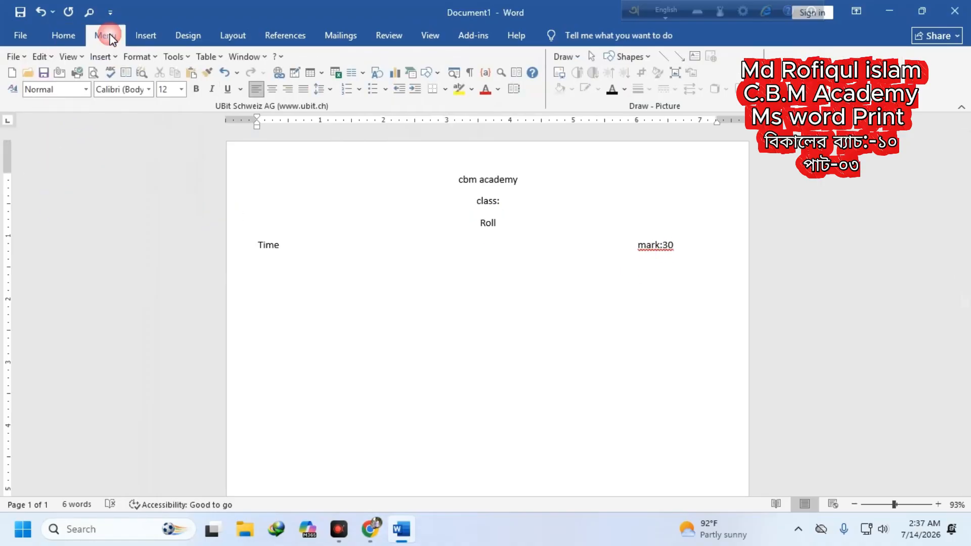
{"action": "left_click", "coordinate": [21, 35]}
{"action": "left_click", "coordinate": [42, 230]}
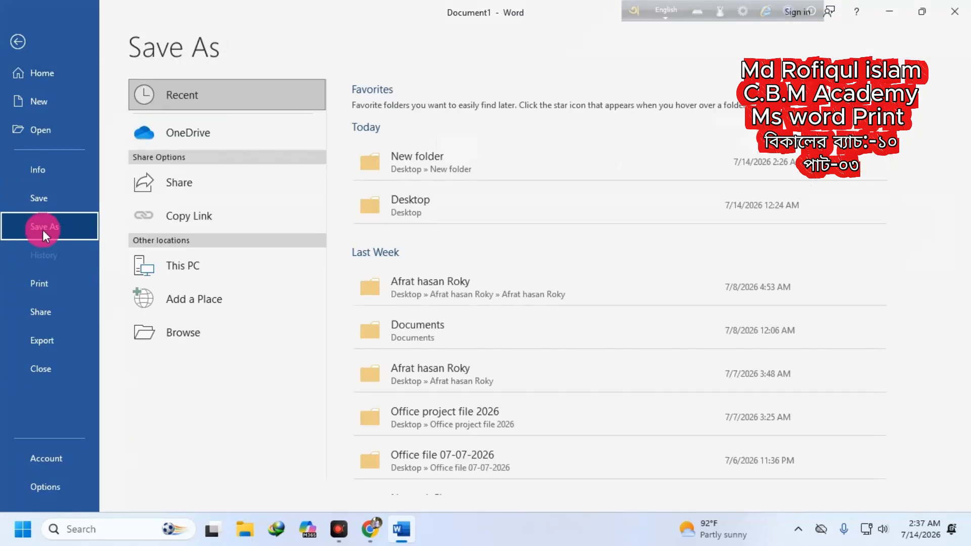
{"action": "left_click", "coordinate": [207, 328]}
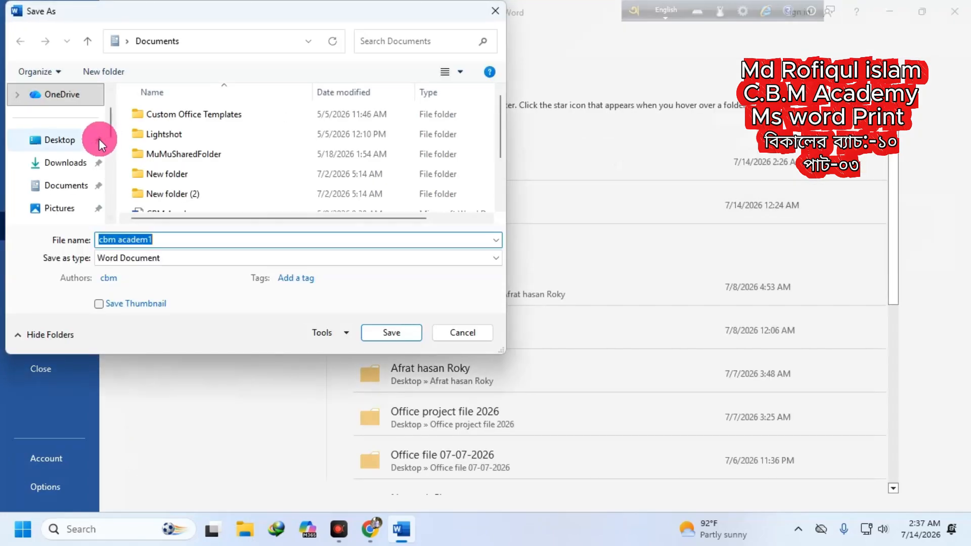
{"action": "left_click", "coordinate": [99, 140]}
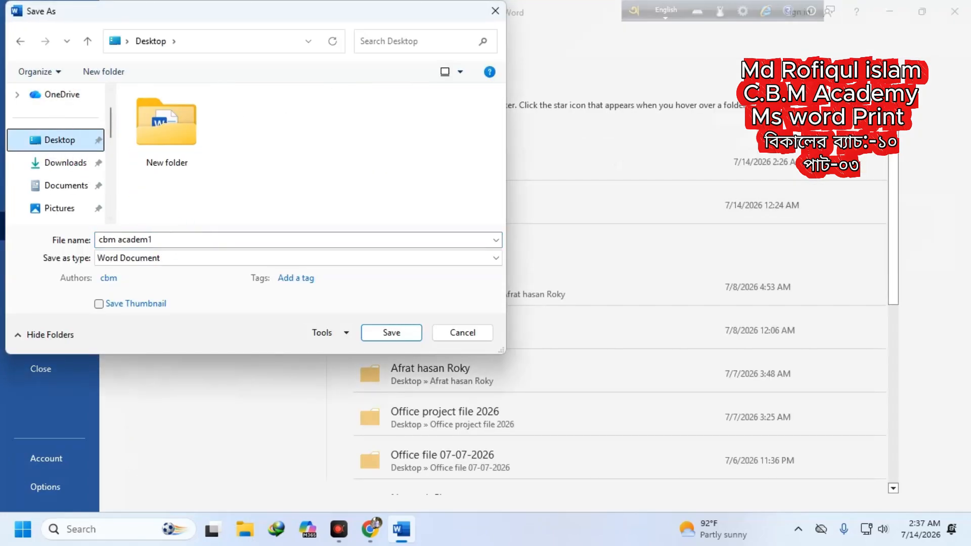
{"action": "key", "text": "BackSpace"}
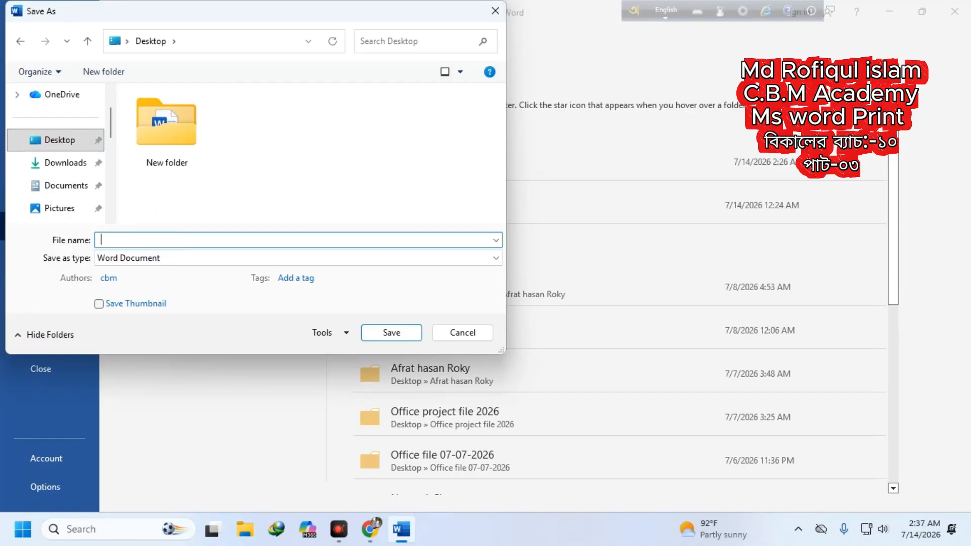
{"action": "type", "text": "office"}
{"action": "left_click", "coordinate": [414, 342]}
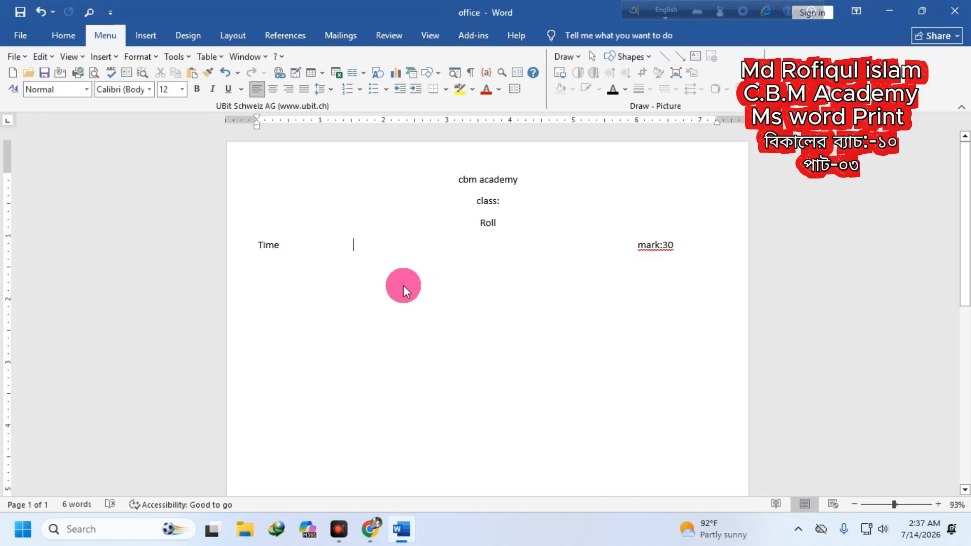
- Add the placeholder line "aksljdfl;kajsdl;fkjlas;kdjfl;kjasld;kjfl;kjasdl;fkjl;askdjfl;kjasdl" below the "Time" line
{"action": "left_click", "coordinate": [653, 271]}
{"action": "type", "text": "aksljdfl;kajsdl;fkjlas;kdjfl;kjasld;kjfl;kjasdl;fkjl;askdjfl;kjasdl"}
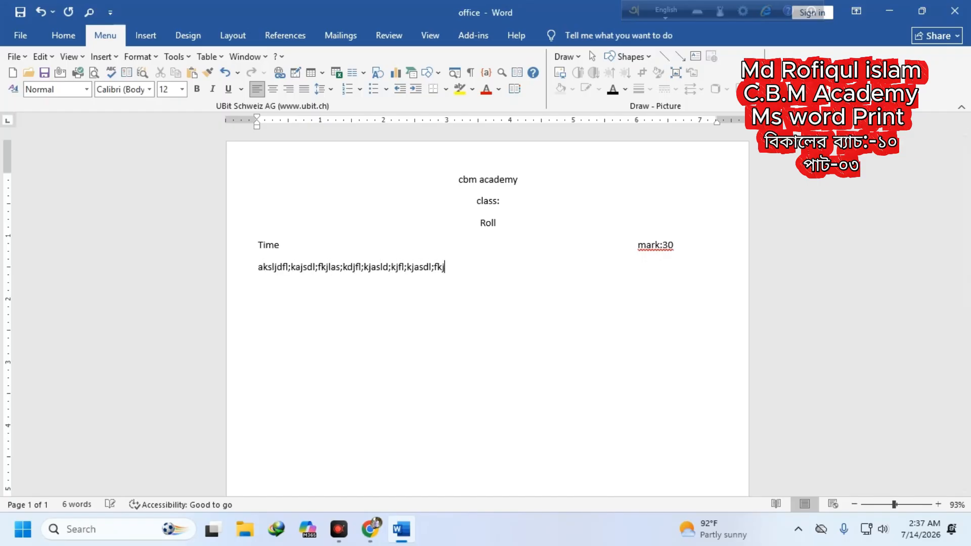
{"action": "left_click", "coordinate": [587, 235]}
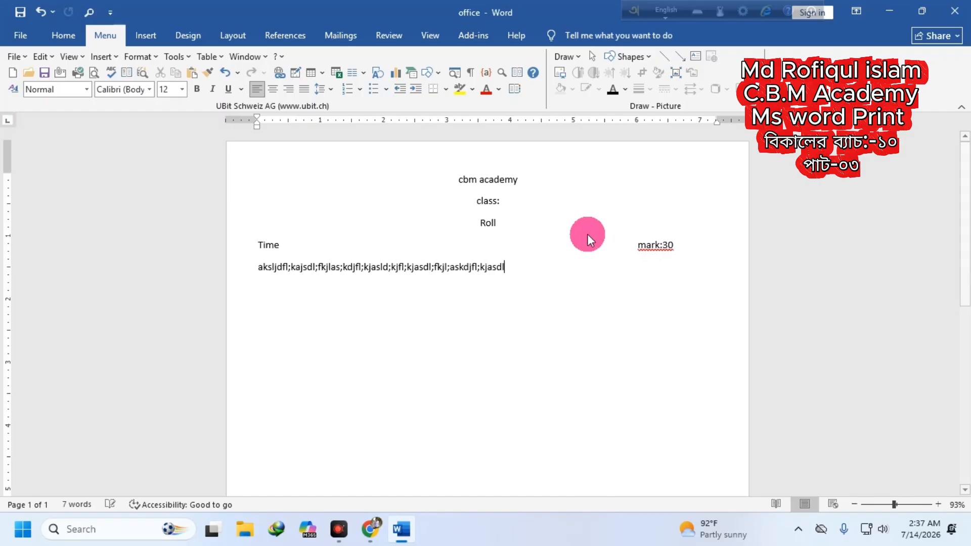
{"action": "key", "text": "Return"}
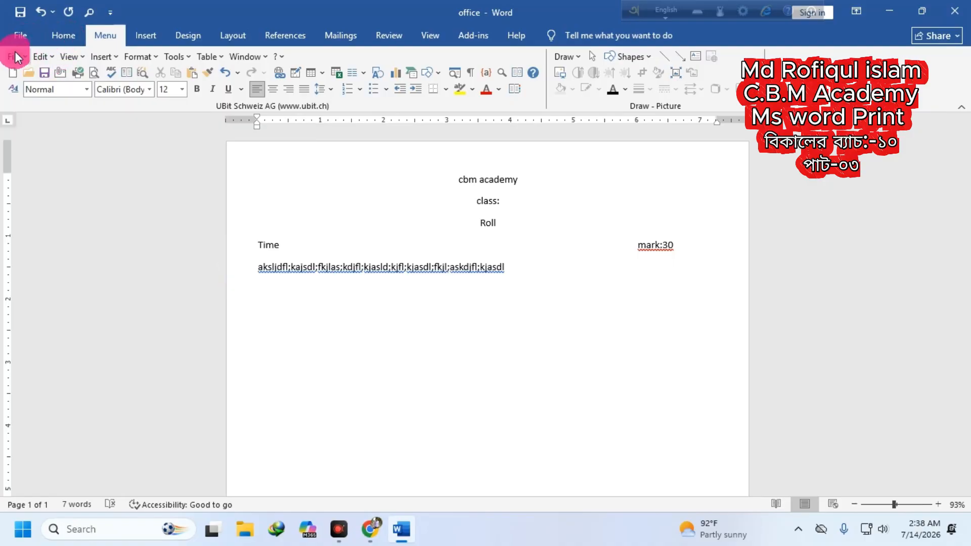
- Set the print range to the current page only in the print settings
{"action": "left_click", "coordinate": [21, 35]}
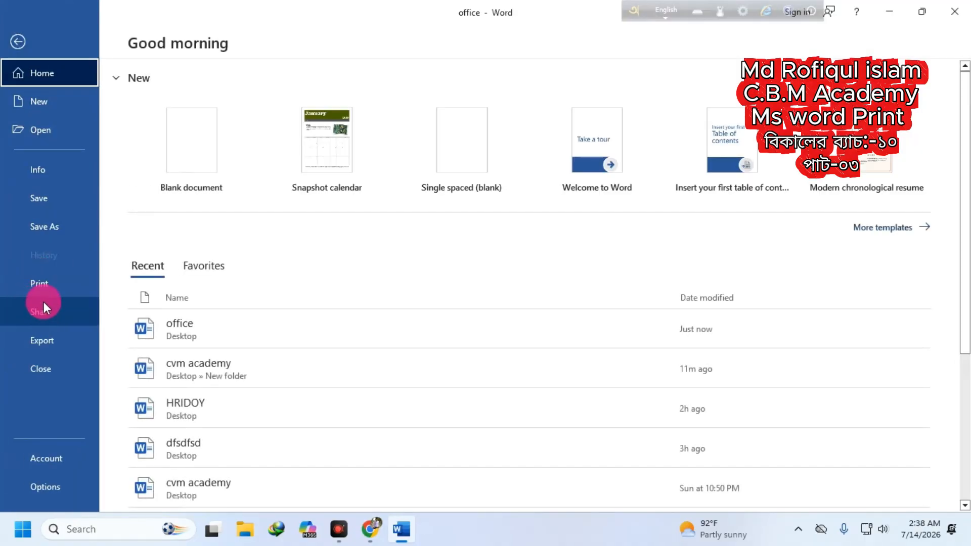
{"action": "left_click", "coordinate": [45, 286]}
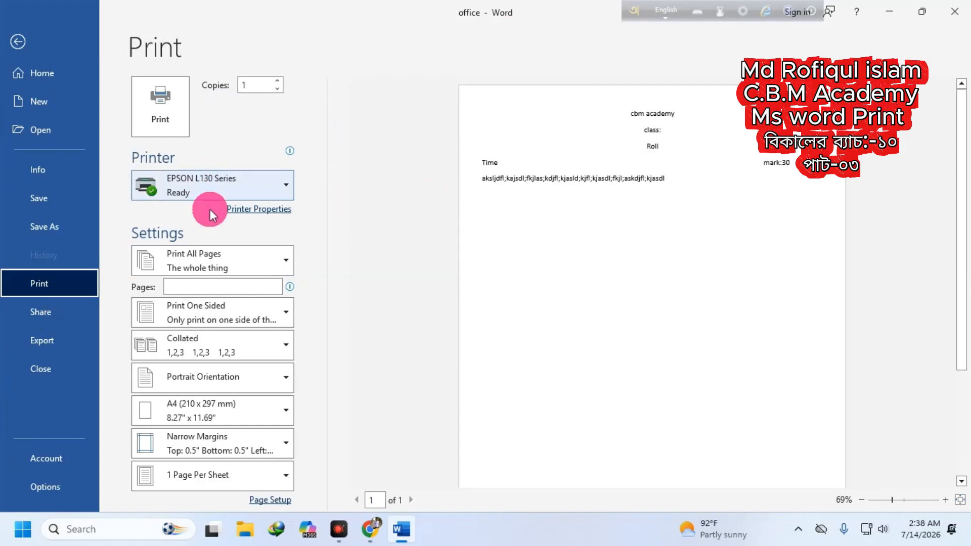
{"action": "left_click", "coordinate": [205, 261]}
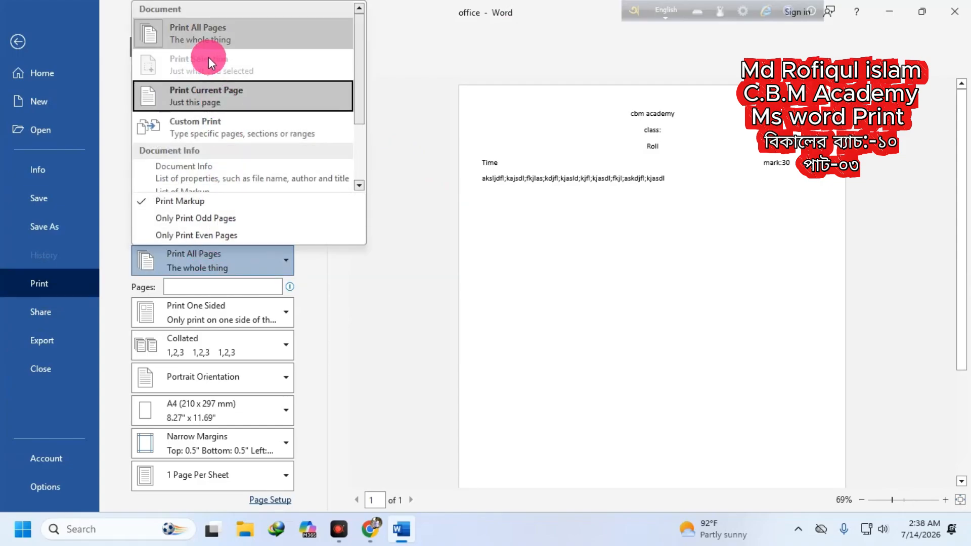
{"action": "left_click", "coordinate": [202, 93]}
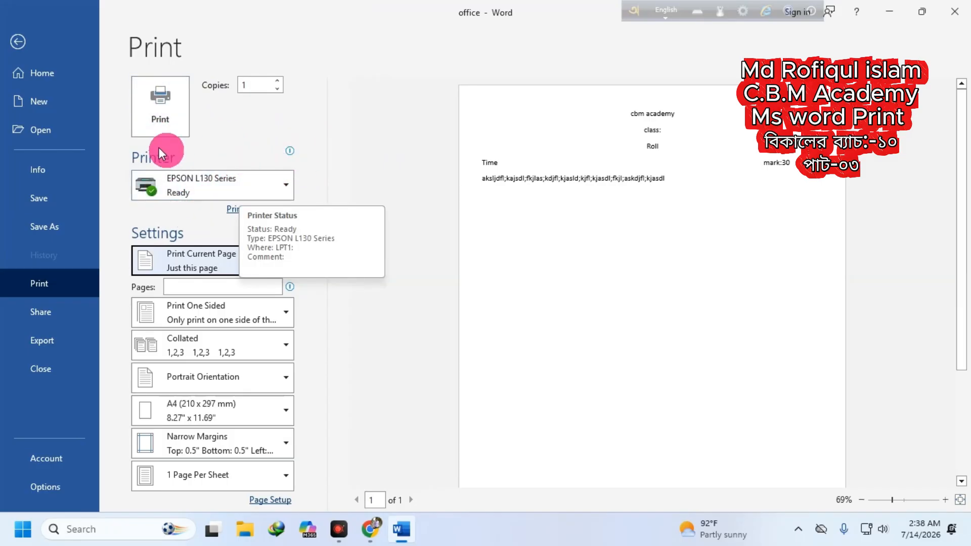
- Return to the document and review the paper size in Page Setup, closing it without changes
{"action": "left_click", "coordinate": [18, 41]}
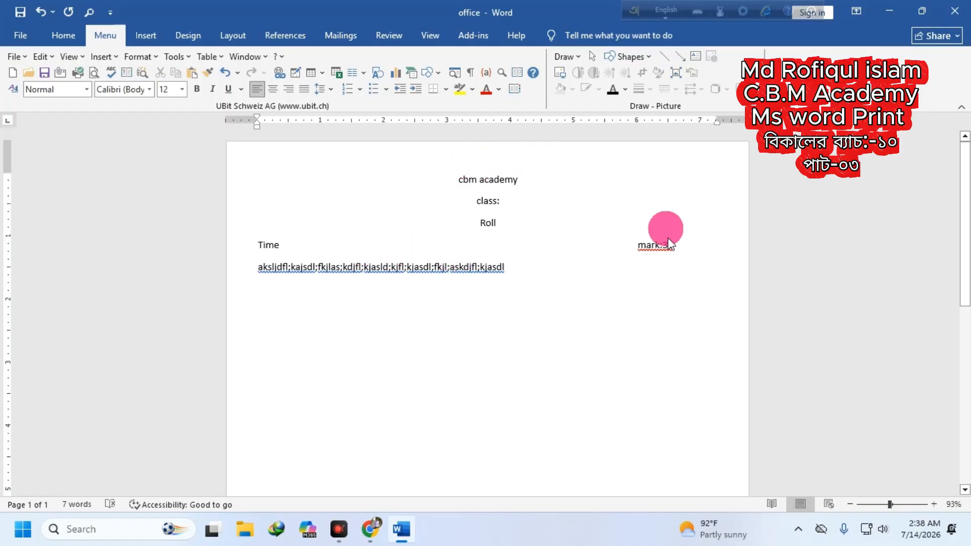
{"action": "double_click", "coordinate": [8, 242]}
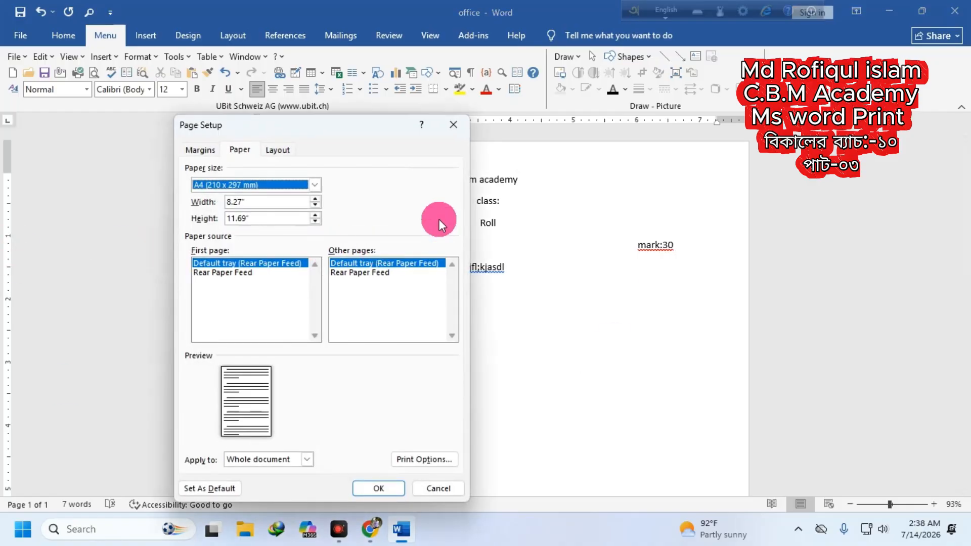
{"action": "left_click", "coordinate": [453, 125]}
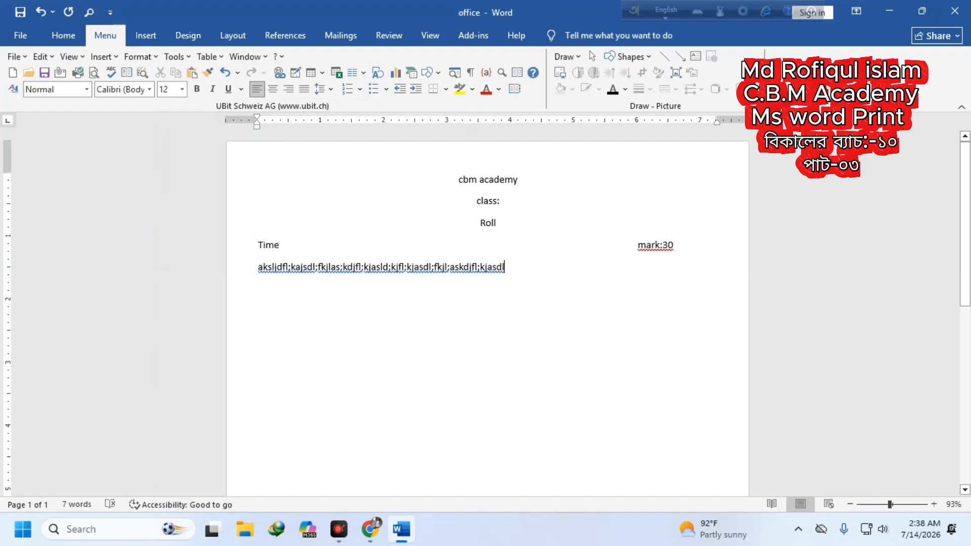
- Add two more placeholder lines, "jlkasdjlf;kjal;sdkjflaksjdlfjkalsdjfla;skjdflkjasd" and "fjkalsdjfl;kjasl;fjlaskdjflkjasl;dkjflskda", followed by an empty line
{"action": "key", "text": "Return"}
{"action": "type", "text": "jlkasdjlf;kjal;sdkjflaksjd"}
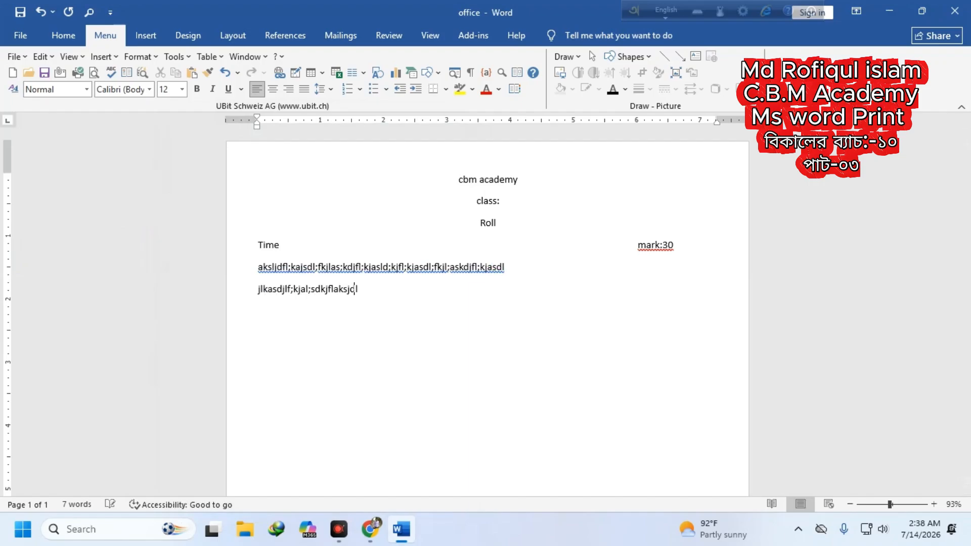
{"action": "type", "text": "lfjkalsdjfla;skjdflkjasd"}
{"action": "key", "text": "Return"}
{"action": "type", "text": "fjkalsdjfl;kjasl;fjlaskdjflkjas"}
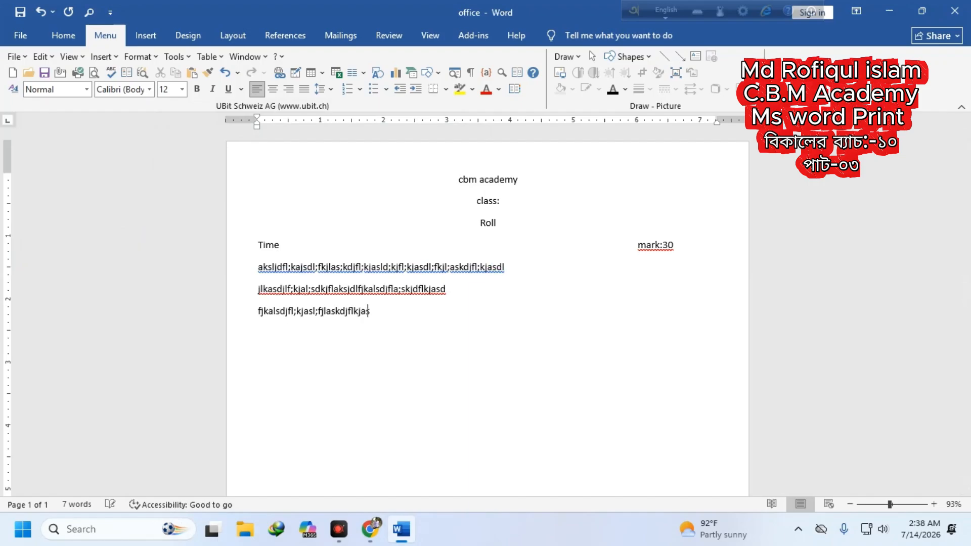
{"action": "type", "text": "l;dkjflskda"}
{"action": "key", "text": "Return"}
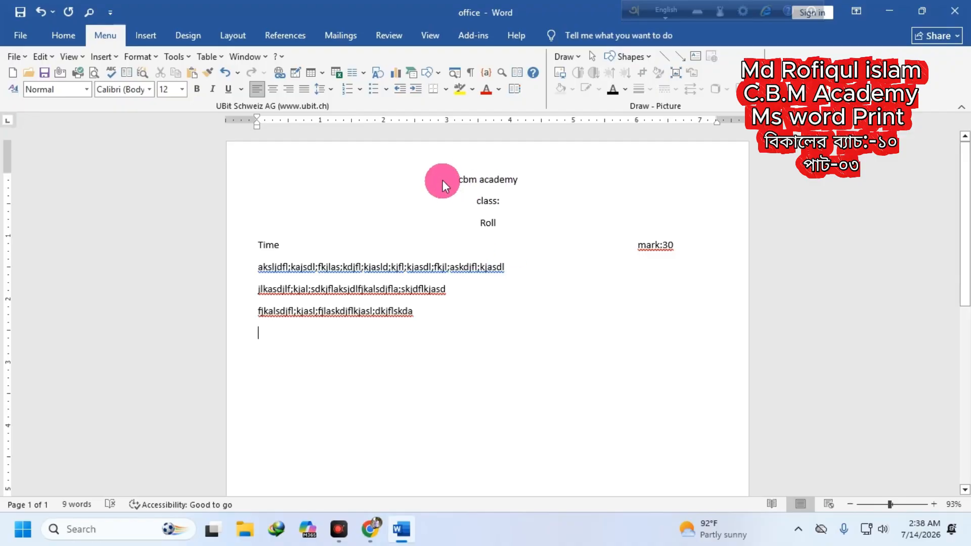
- In Page Setup, set the top margin to 2.6" and the bottom margin to 0.8"
{"action": "double_click", "coordinate": [11, 189]}
{"action": "left_click", "coordinate": [200, 150]}
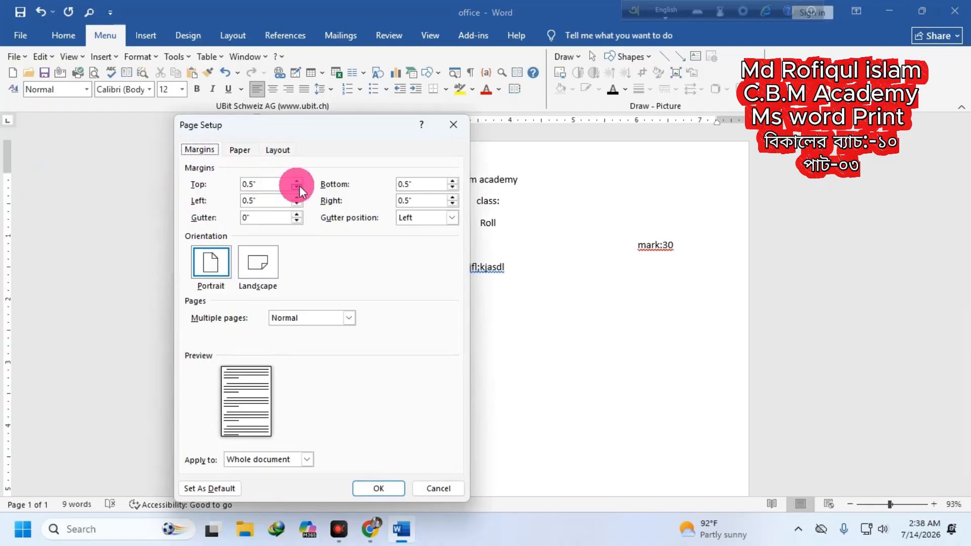
{"action": "key", "text": "Tab"}
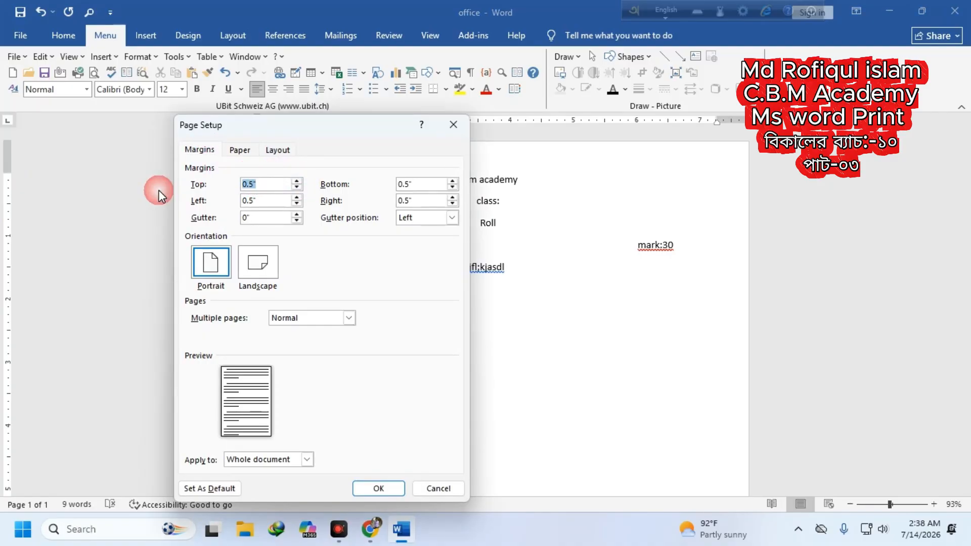
{"action": "type", "text": "2.6"}
{"action": "left_click", "coordinate": [453, 181]}
{"action": "left_click", "coordinate": [452, 181]}
{"action": "left_click", "coordinate": [453, 181]}
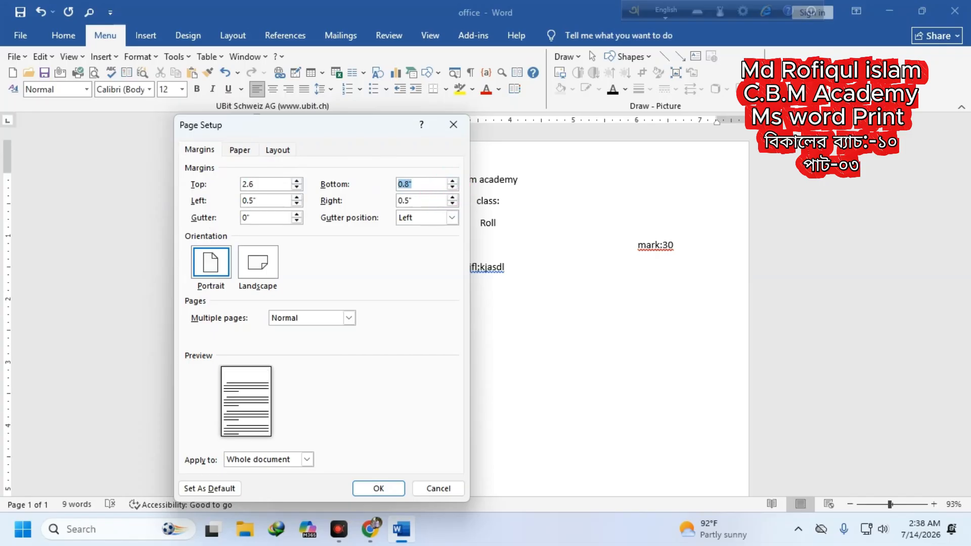
- Increase the left and right margins to 0.8" each in Page Setup
{"action": "left_click", "coordinate": [297, 198]}
{"action": "left_click", "coordinate": [297, 197]}
{"action": "left_click", "coordinate": [298, 198]}
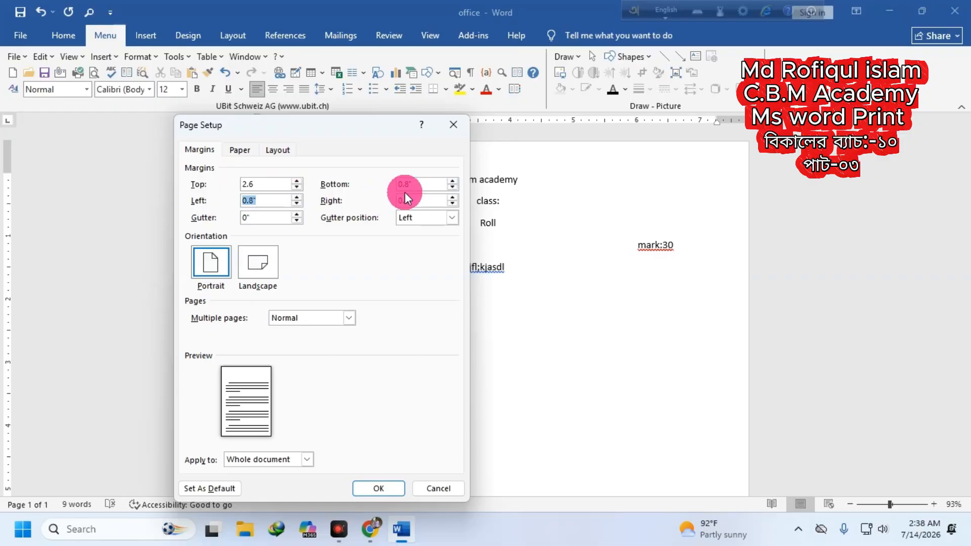
{"action": "left_click", "coordinate": [452, 197]}
{"action": "left_click", "coordinate": [452, 197]}
{"action": "left_click", "coordinate": [452, 198]}
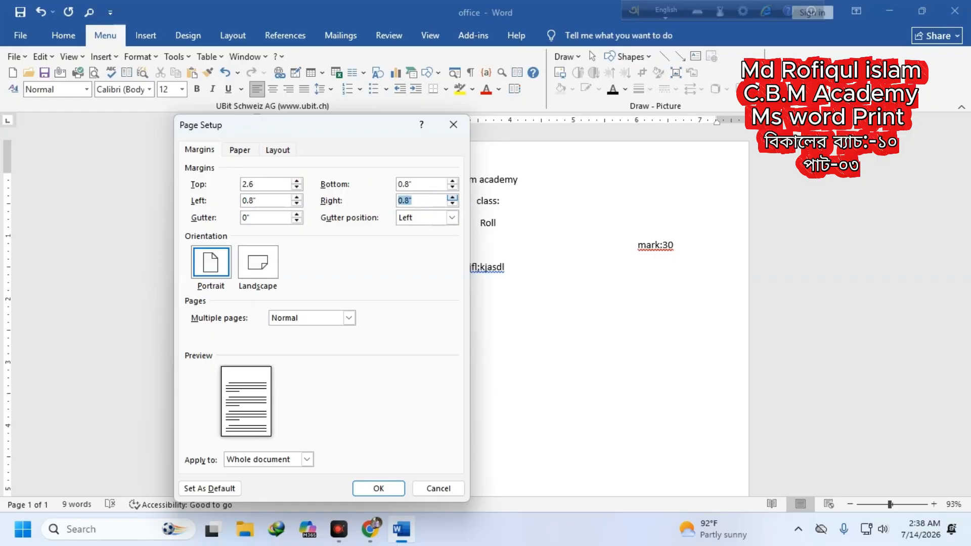
- Change the paper size to Legal (8 1/2 x 14 in) and apply the page setup to the document
{"action": "left_click", "coordinate": [239, 150]}
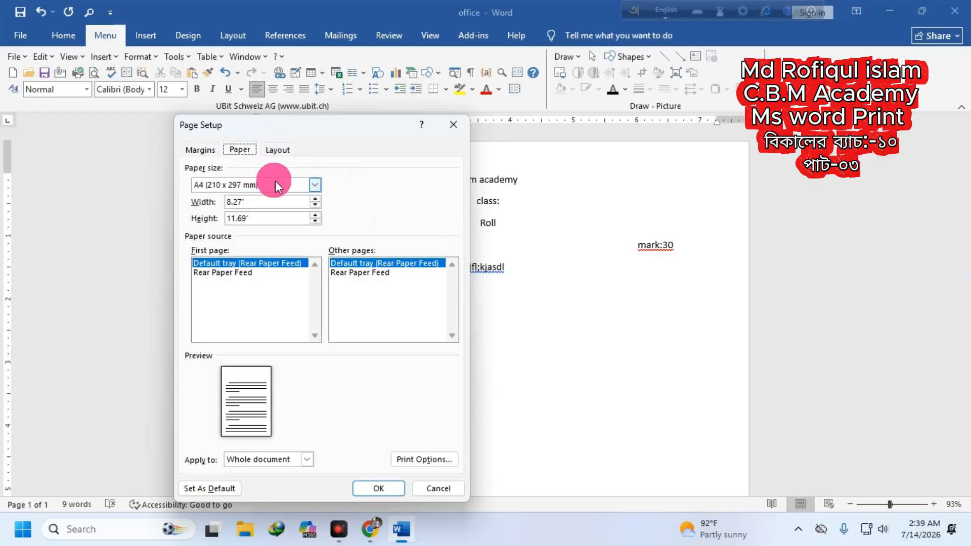
{"action": "left_click", "coordinate": [314, 185]}
{"action": "left_click", "coordinate": [242, 216]}
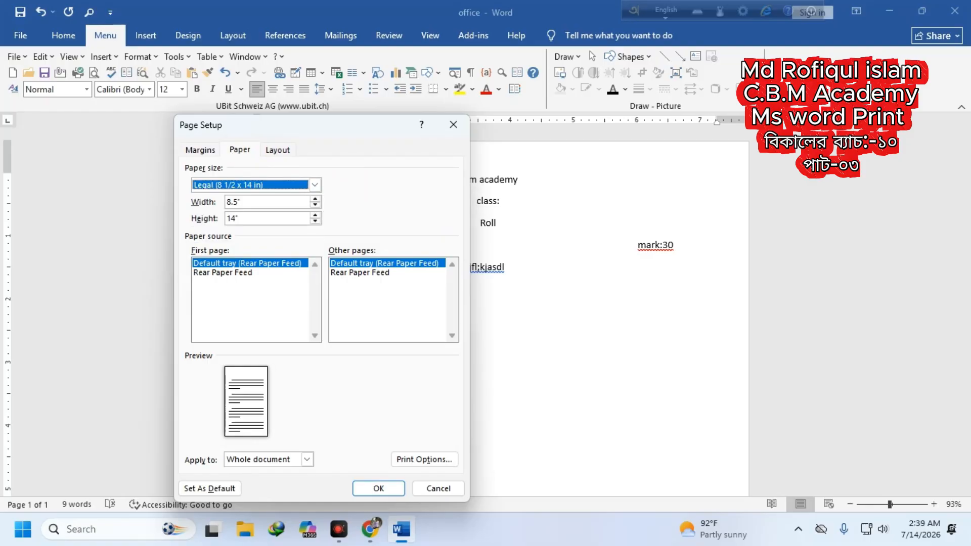
{"action": "left_click", "coordinate": [383, 489]}
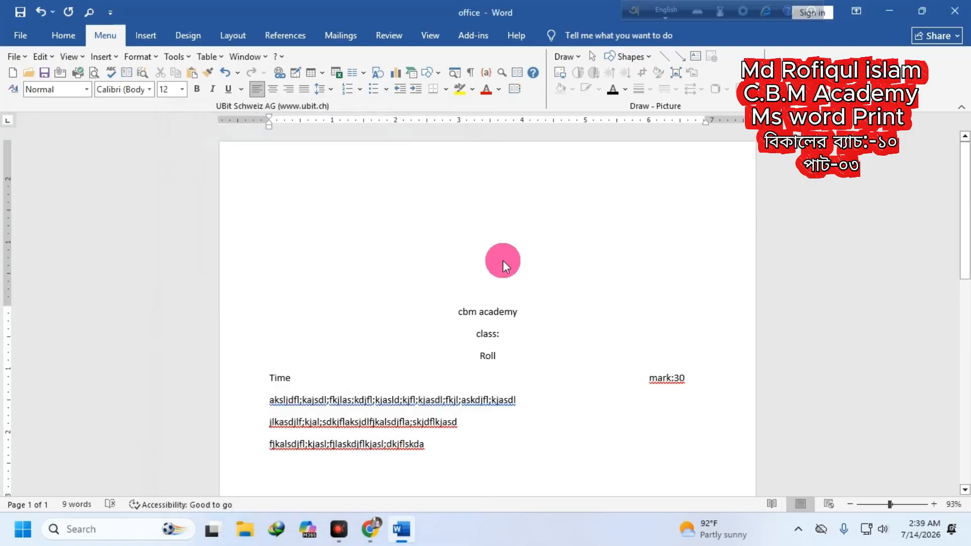
{"action": "scroll", "coordinate": [501, 222], "scroll_direction": "down", "scroll_amount": 1}
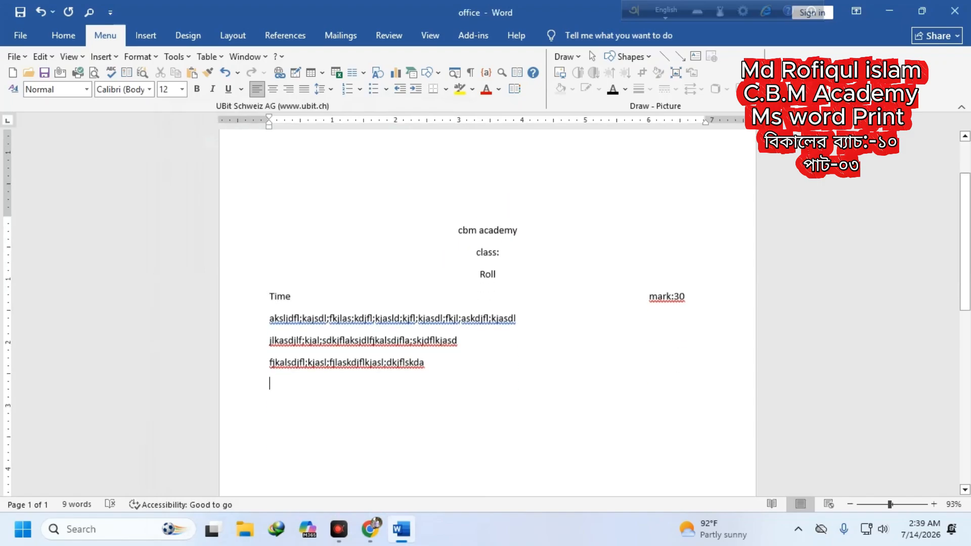
- Minimize the document and examine the enlarged stamp paper image Screenshot_4 from the desktop, closing the viewer at the end
{"action": "scroll", "coordinate": [464, 274], "scroll_direction": "up", "scroll_amount": 1}
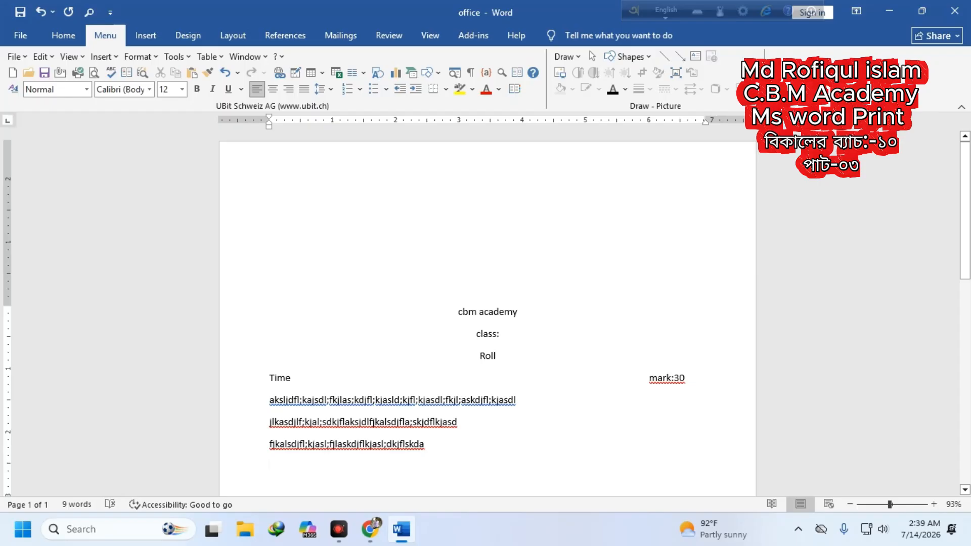
{"action": "key", "text": "Return"}
{"action": "left_click", "coordinate": [889, 10]}
{"action": "left_click", "coordinate": [14, 458]}
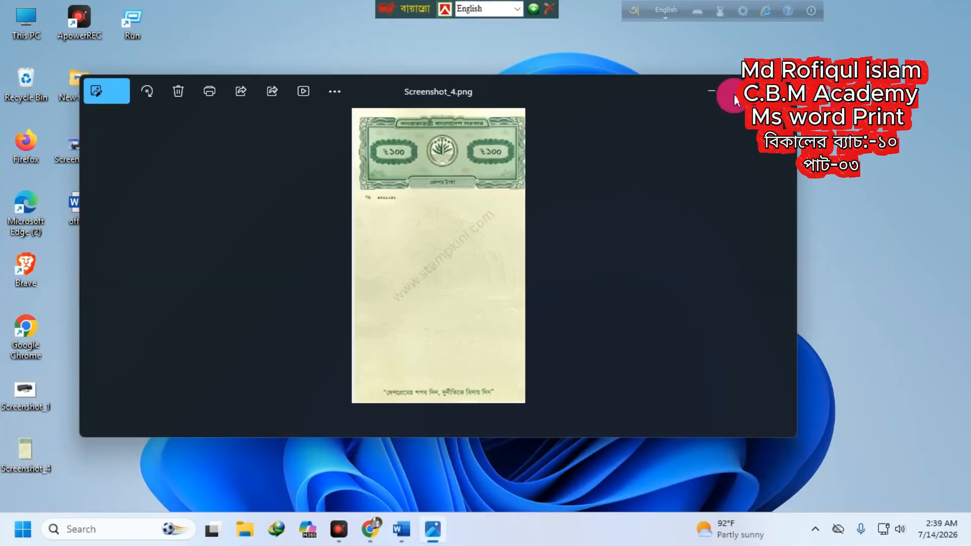
{"action": "left_click", "coordinate": [741, 92]}
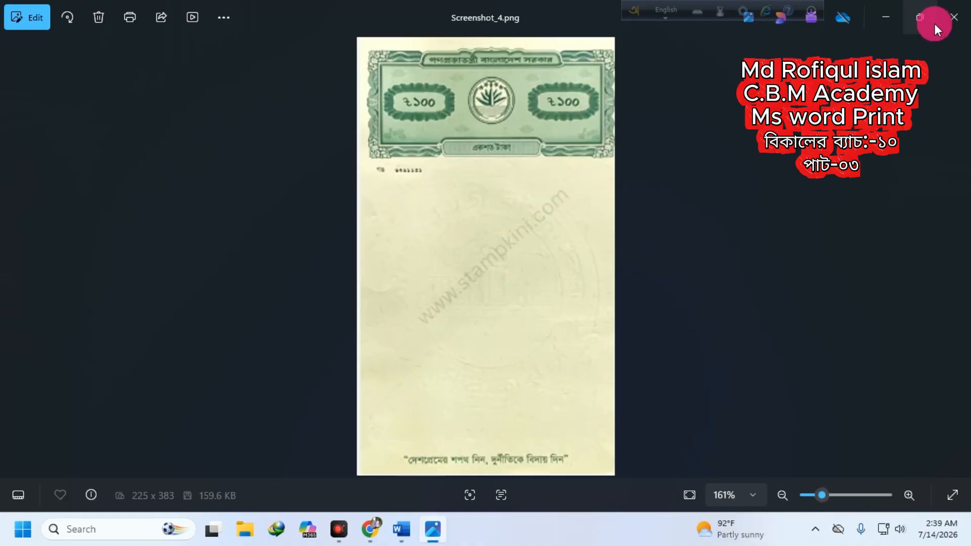
{"action": "left_click", "coordinate": [965, 8]}
- Refresh the desktop and switch back to the office document in Word
{"action": "right_click", "coordinate": [462, 153]}
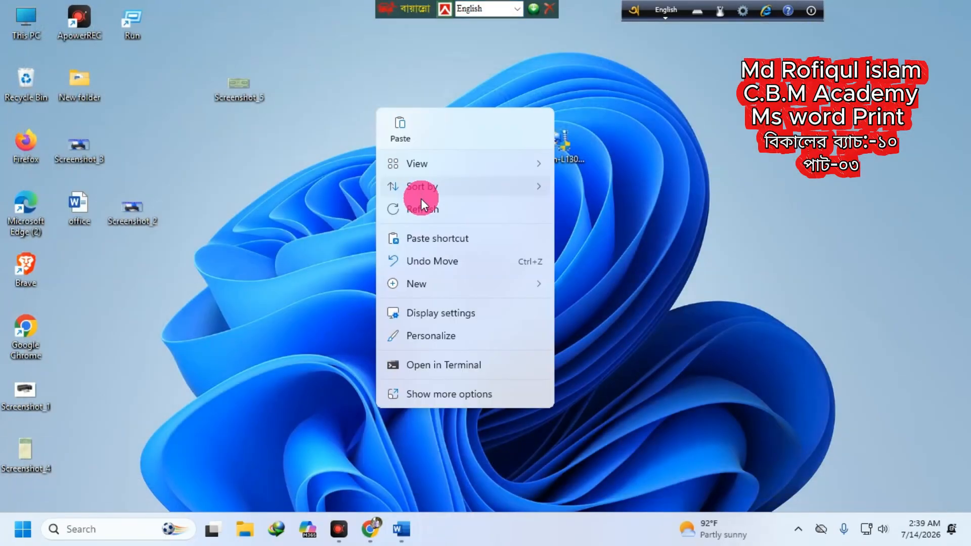
{"action": "left_click", "coordinate": [431, 208]}
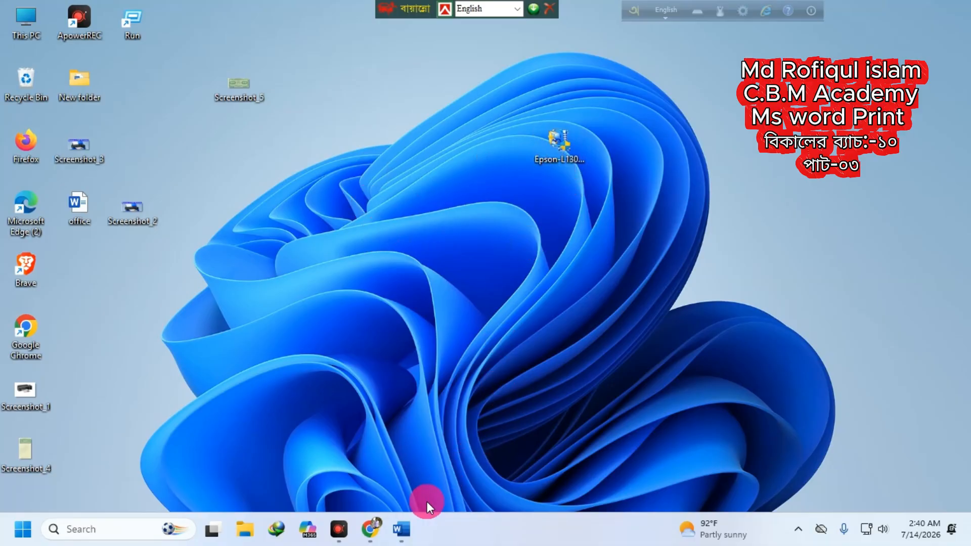
{"action": "left_click", "coordinate": [400, 528]}
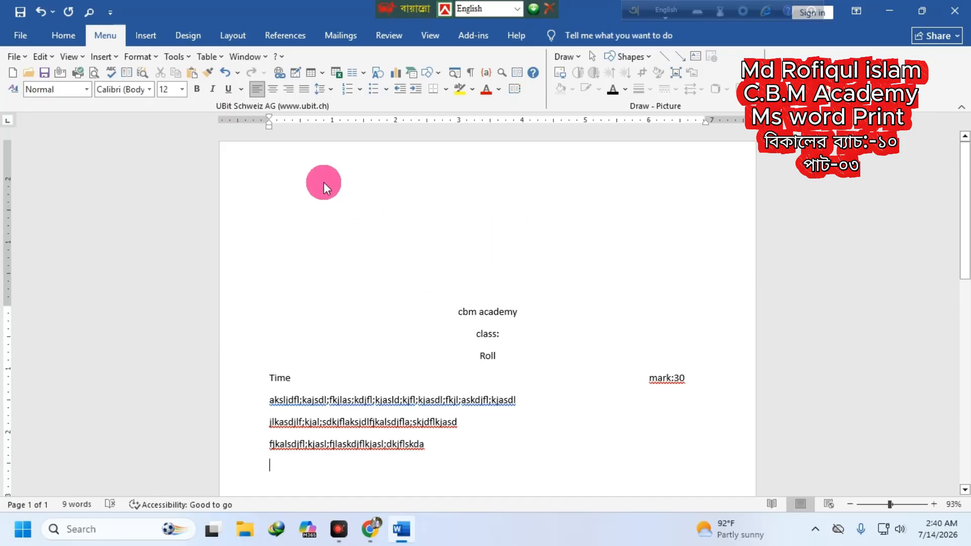
{"action": "scroll", "coordinate": [414, 287], "scroll_direction": "down", "scroll_amount": 2}
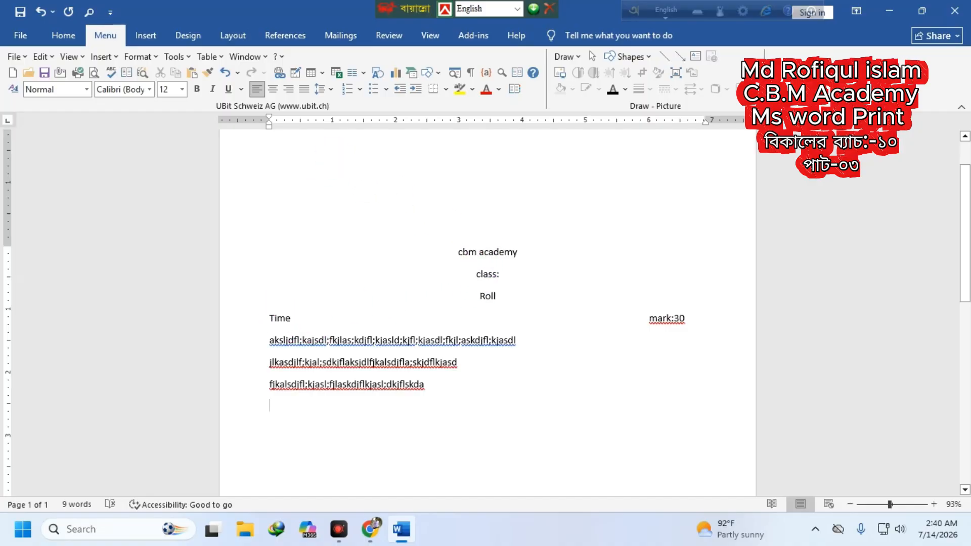
- Turn on Show text boundaries in Word's advanced options
{"action": "left_click", "coordinate": [17, 31]}
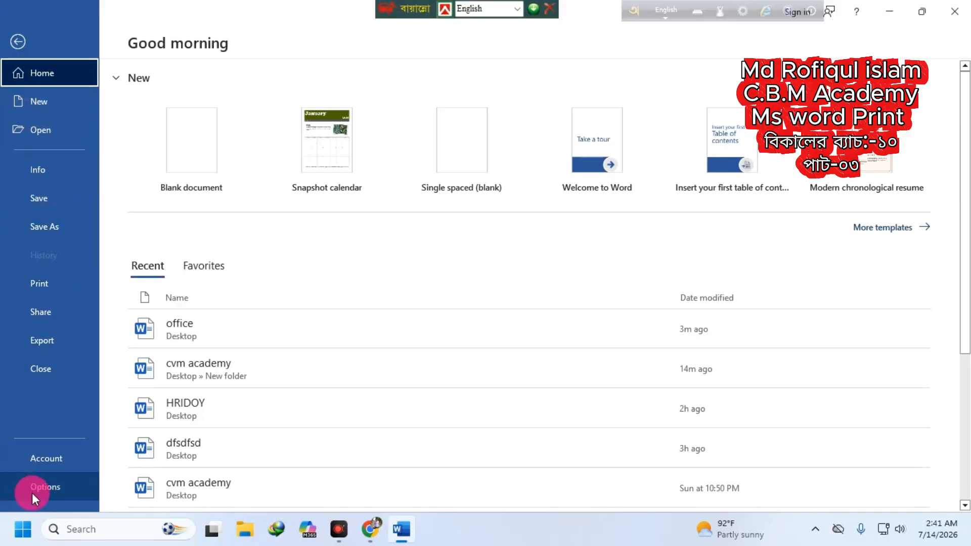
{"action": "left_click", "coordinate": [54, 490]}
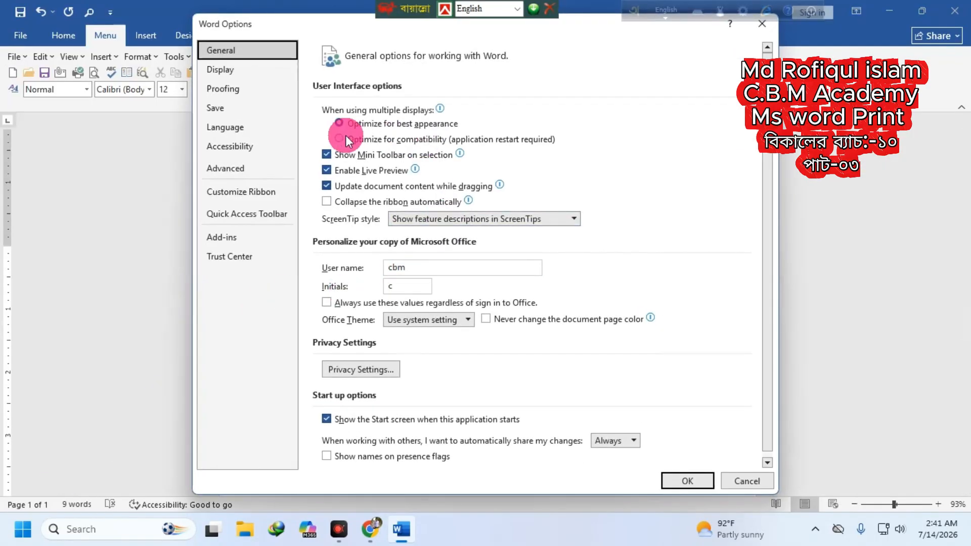
{"action": "left_click", "coordinate": [228, 168]}
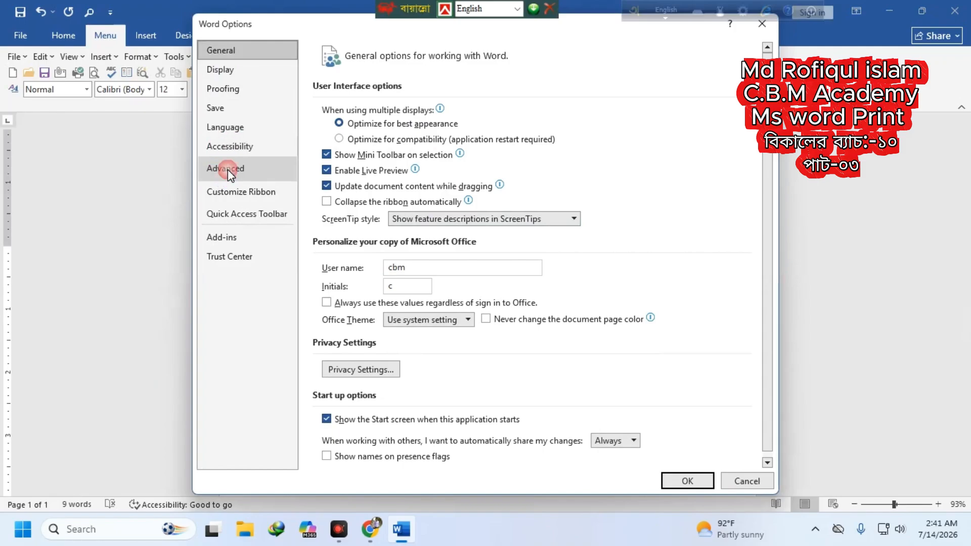
{"action": "scroll", "coordinate": [342, 349], "scroll_direction": "down", "scroll_amount": 8}
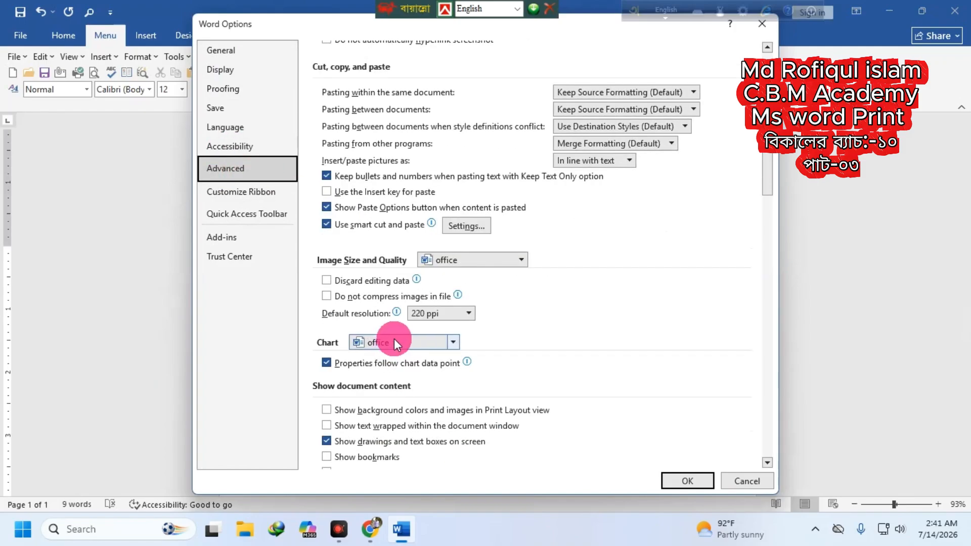
{"action": "scroll", "coordinate": [355, 350], "scroll_direction": "down", "scroll_amount": 1}
{"action": "left_click", "coordinate": [352, 338]}
{"action": "left_click", "coordinate": [693, 481]}
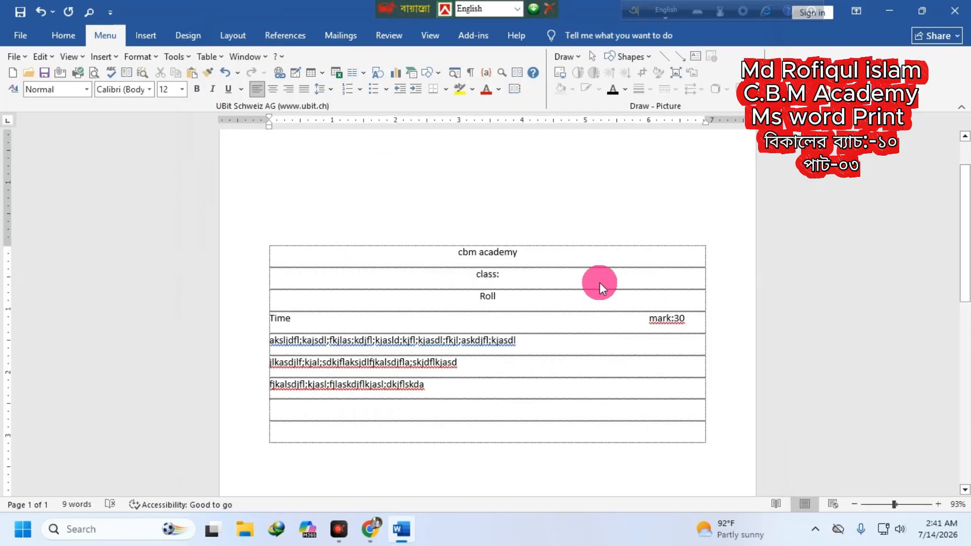
- Check the document in Print Preview and return to editing
{"action": "left_click", "coordinate": [18, 57]}
{"action": "left_click", "coordinate": [49, 217]}
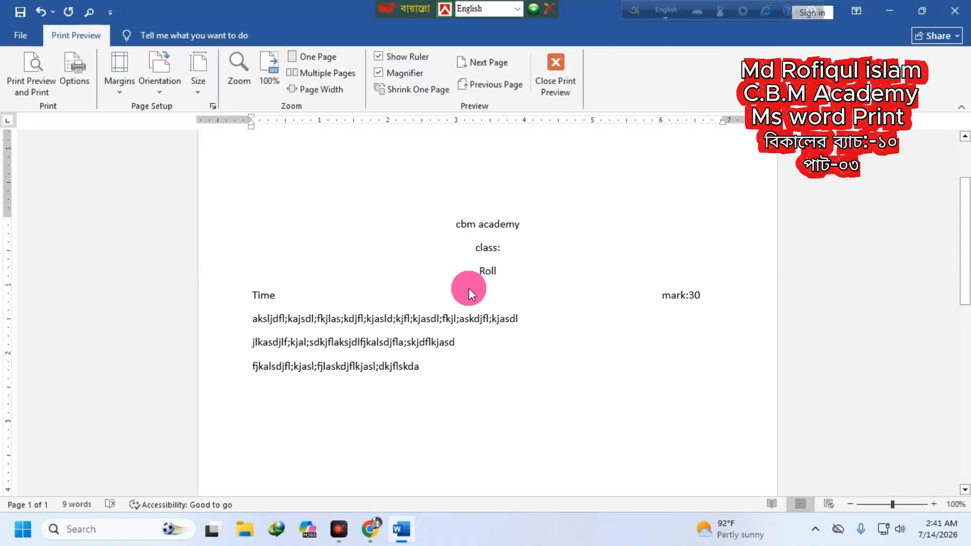
{"action": "left_click", "coordinate": [541, 101]}
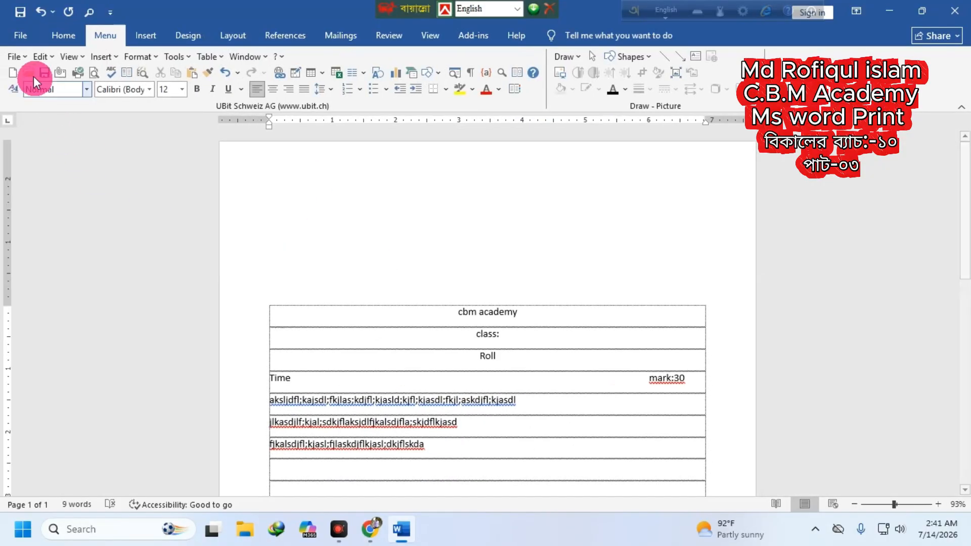
- Turn off Show text boundaries in Word's advanced options
{"action": "left_click", "coordinate": [18, 35]}
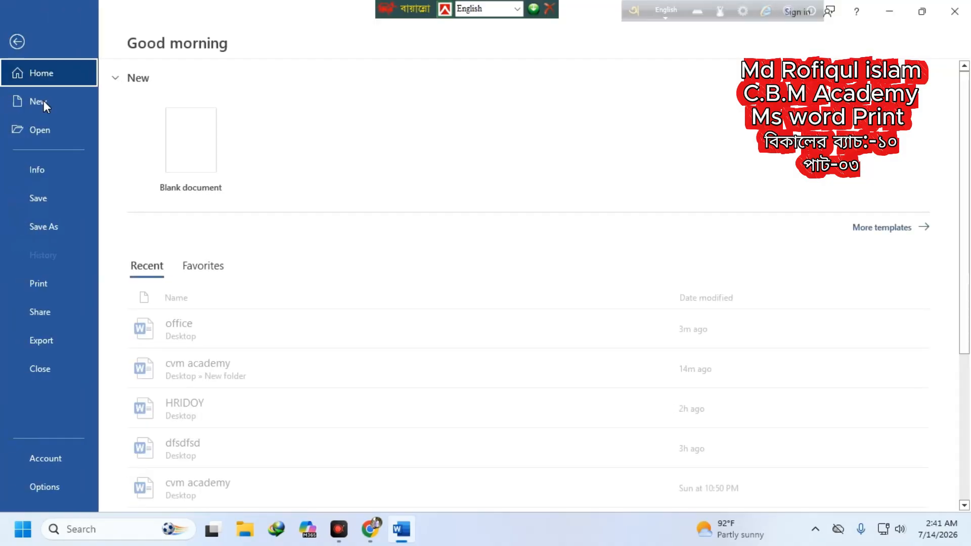
{"action": "left_click", "coordinate": [37, 484]}
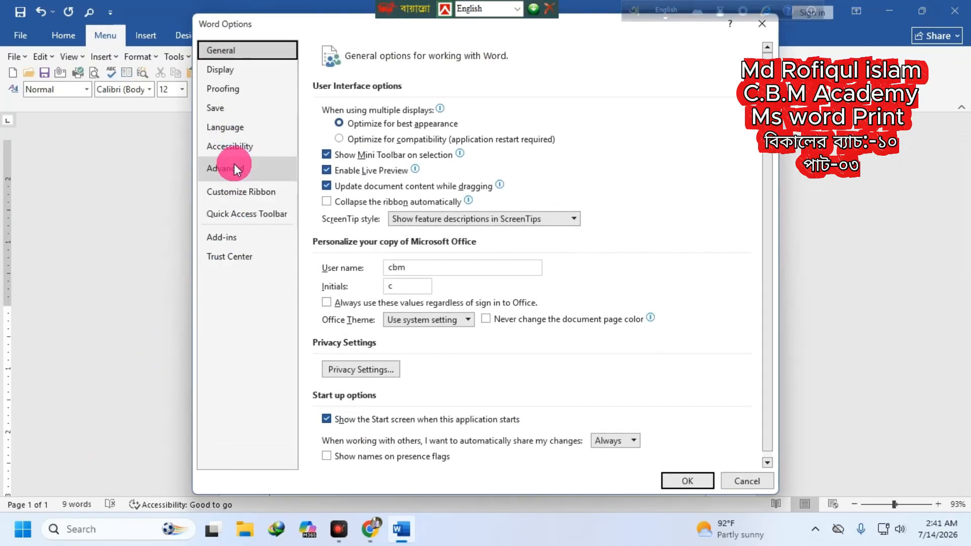
{"action": "left_click", "coordinate": [234, 168]}
{"action": "scroll", "coordinate": [335, 194], "scroll_direction": "down", "scroll_amount": 10}
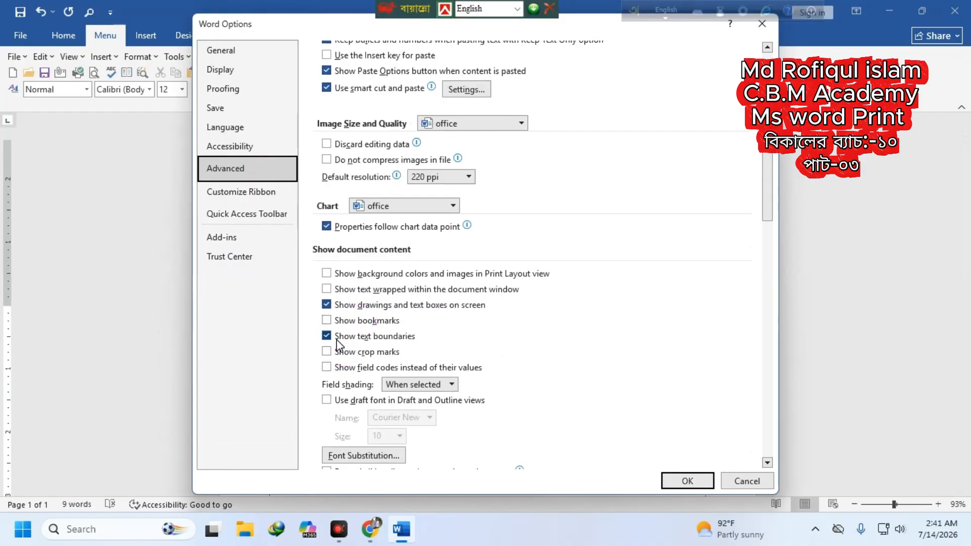
{"action": "left_click", "coordinate": [336, 337]}
{"action": "left_click", "coordinate": [688, 482]}
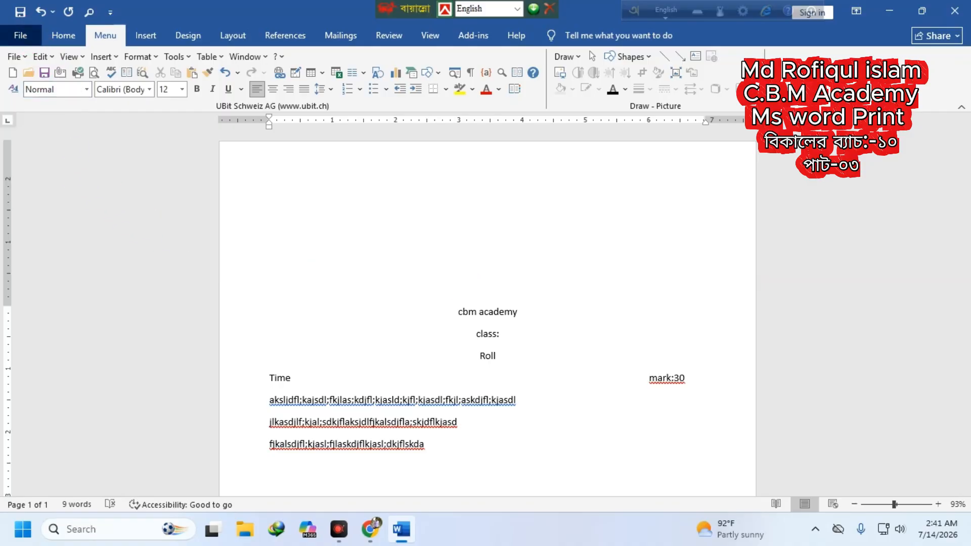
- Export the document as a PDF named office on the Desktop and open it after publishing
{"action": "left_click", "coordinate": [22, 33]}
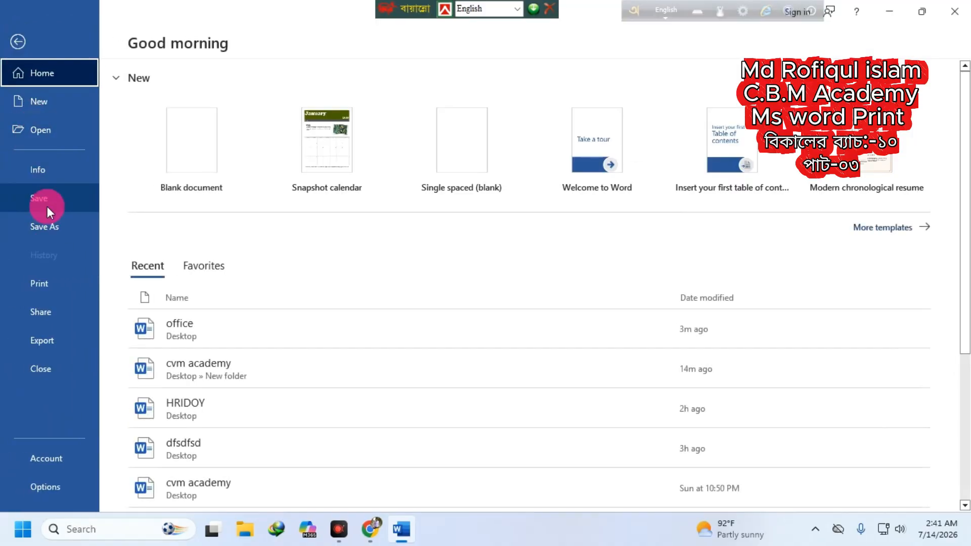
{"action": "left_click", "coordinate": [44, 229]}
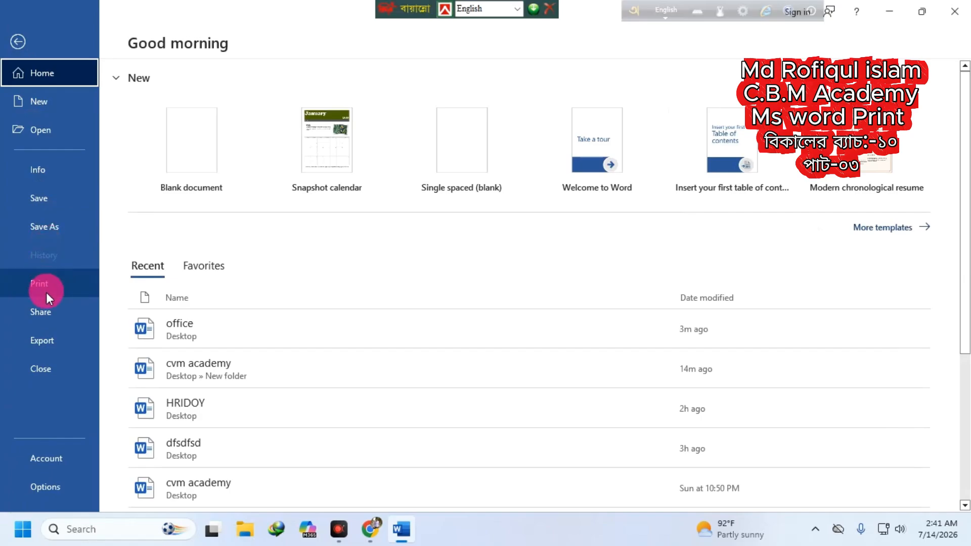
{"action": "left_click", "coordinate": [36, 340]}
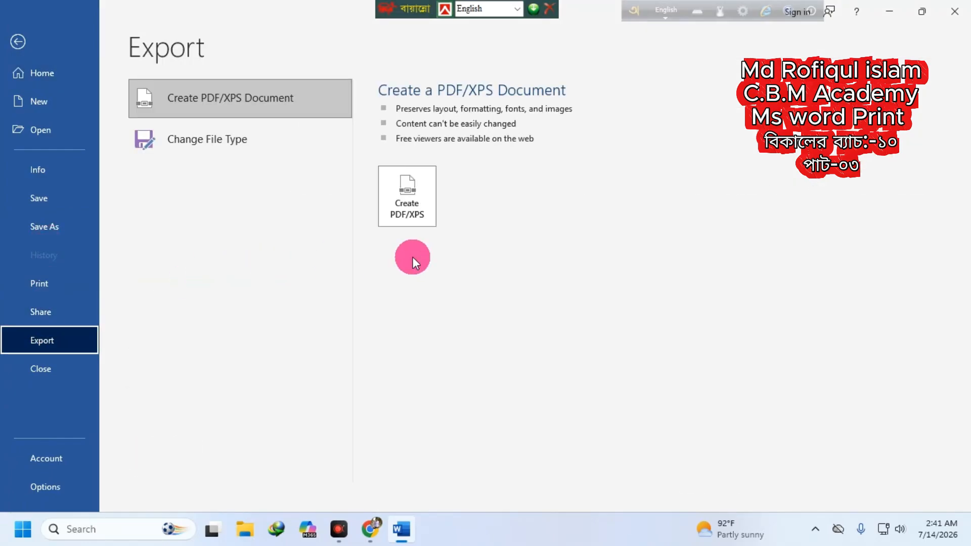
{"action": "left_click", "coordinate": [390, 192]}
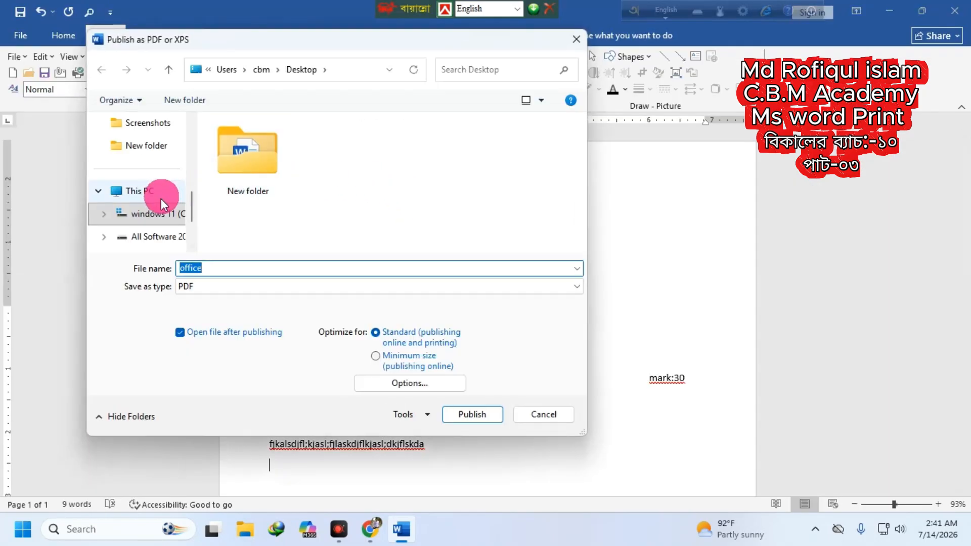
{"action": "left_click_drag", "start_coordinate": [194, 204], "coordinate": [195, 138]}
{"action": "left_click", "coordinate": [132, 144]}
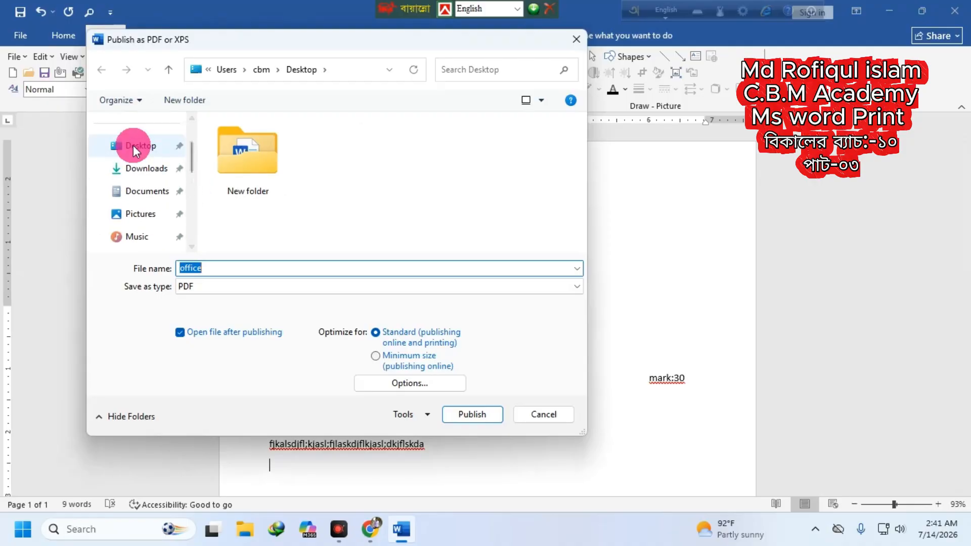
{"action": "left_click", "coordinate": [466, 411]}
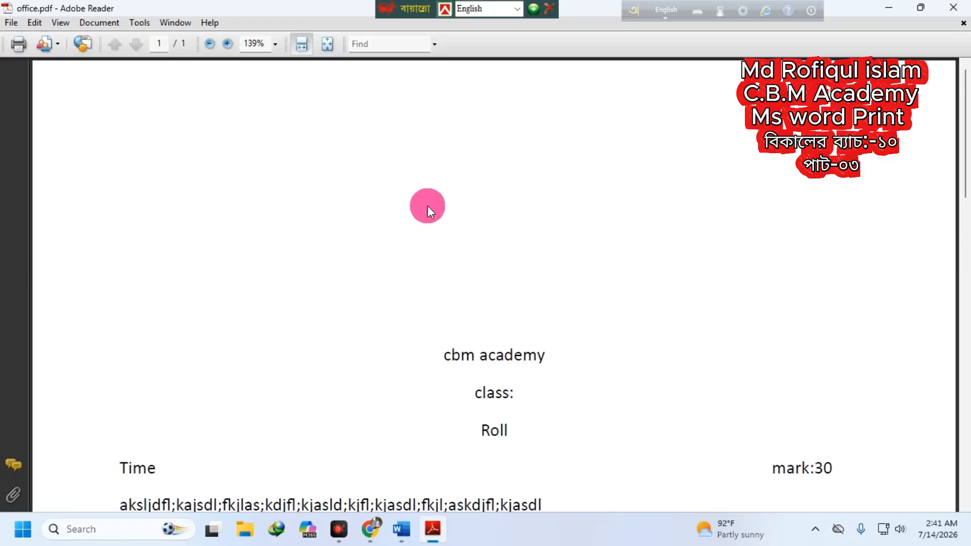
- View the exported office.pdf at 100% and open the EPSON L130 Series properties for printing it
{"action": "left_click", "coordinate": [275, 44]}
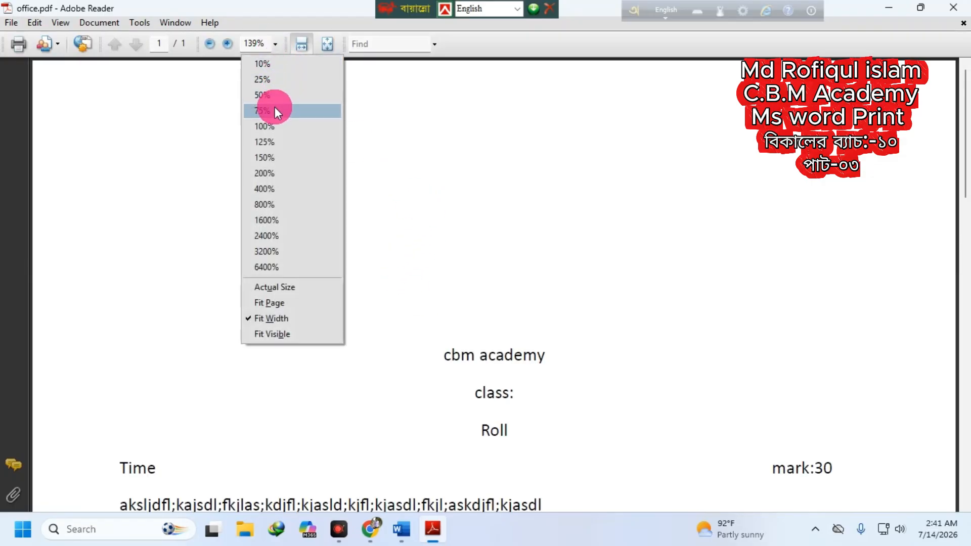
{"action": "left_click", "coordinate": [269, 124]}
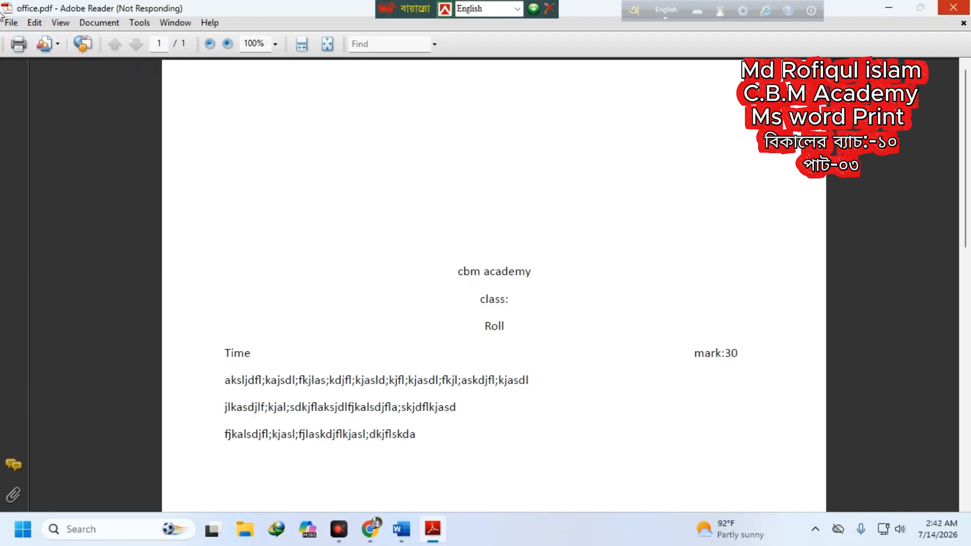
{"action": "left_click", "coordinate": [10, 22]}
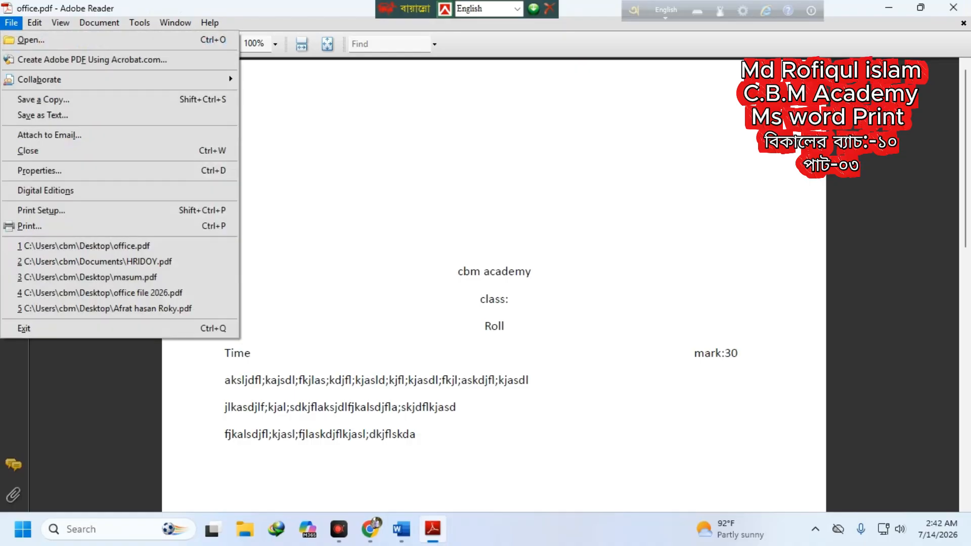
{"action": "left_click", "coordinate": [28, 226]}
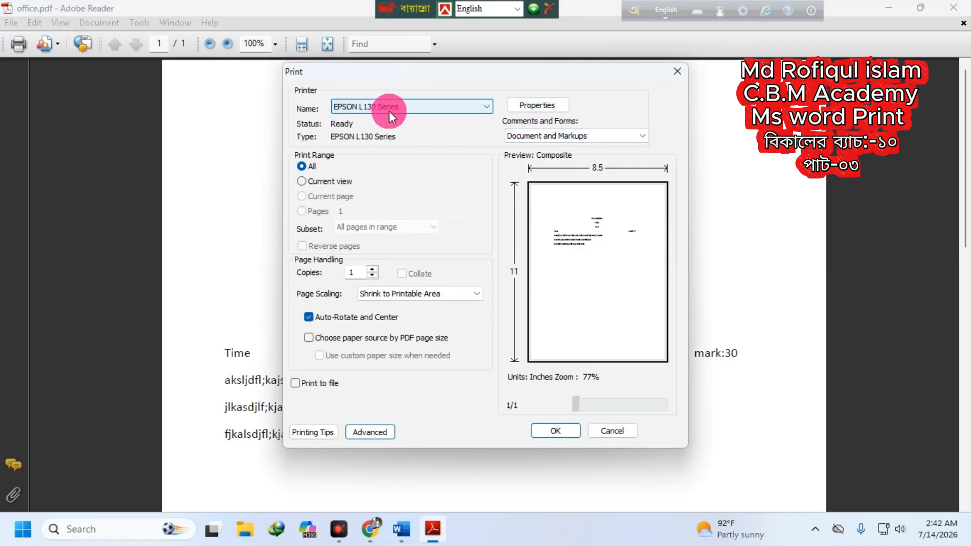
{"action": "left_click", "coordinate": [538, 105]}
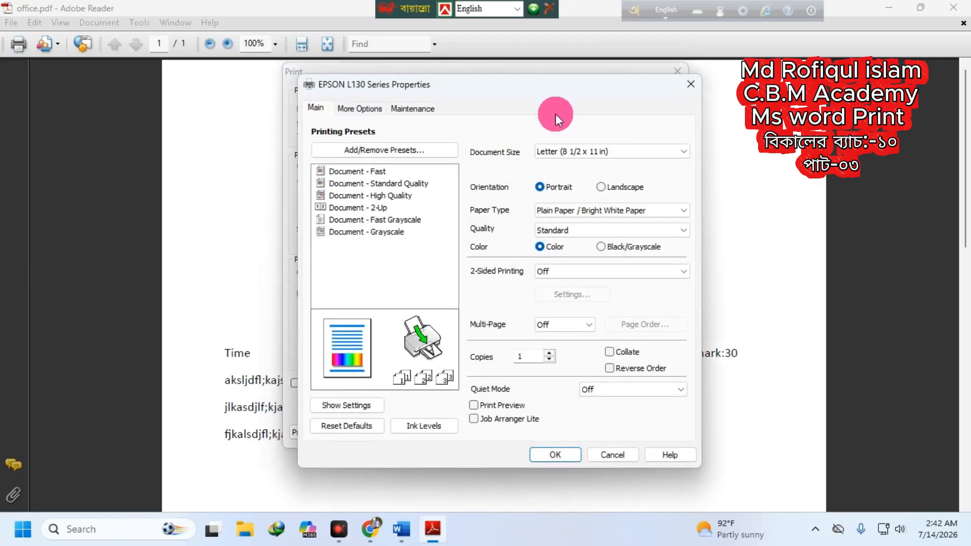
- Try A4 (210 x 297 mm) document size and High quality in the printer properties, and leave the print setup without printing
{"action": "left_click", "coordinate": [589, 152]}
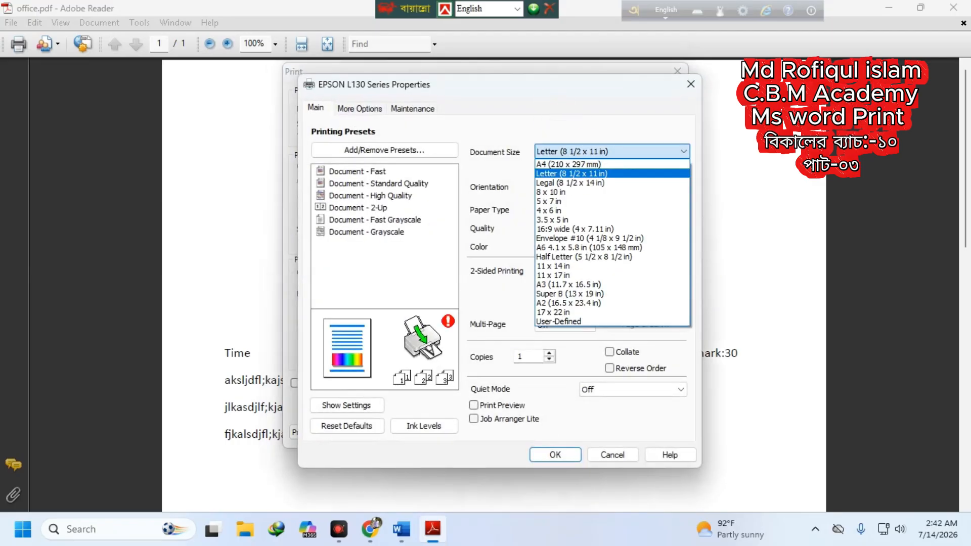
{"action": "left_click", "coordinate": [581, 164]}
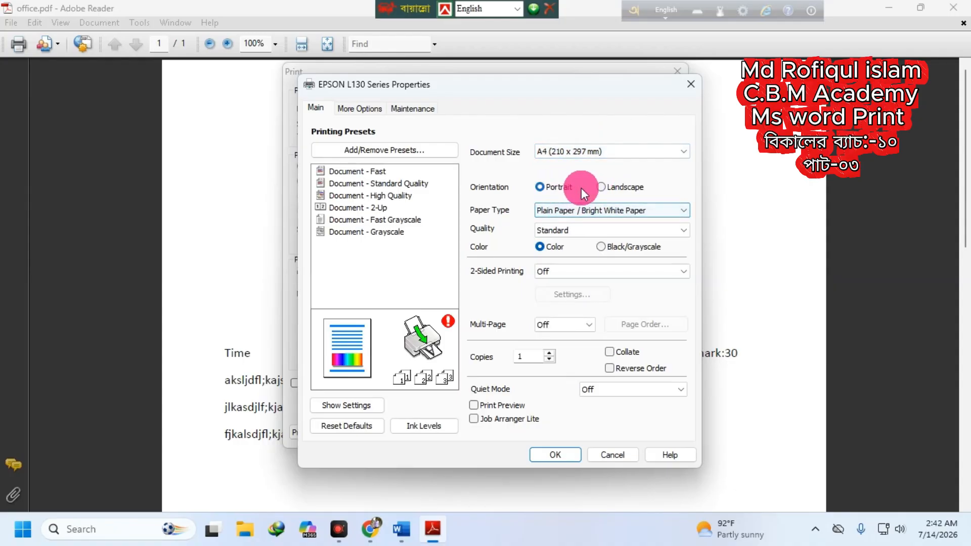
{"action": "left_click", "coordinate": [558, 232]}
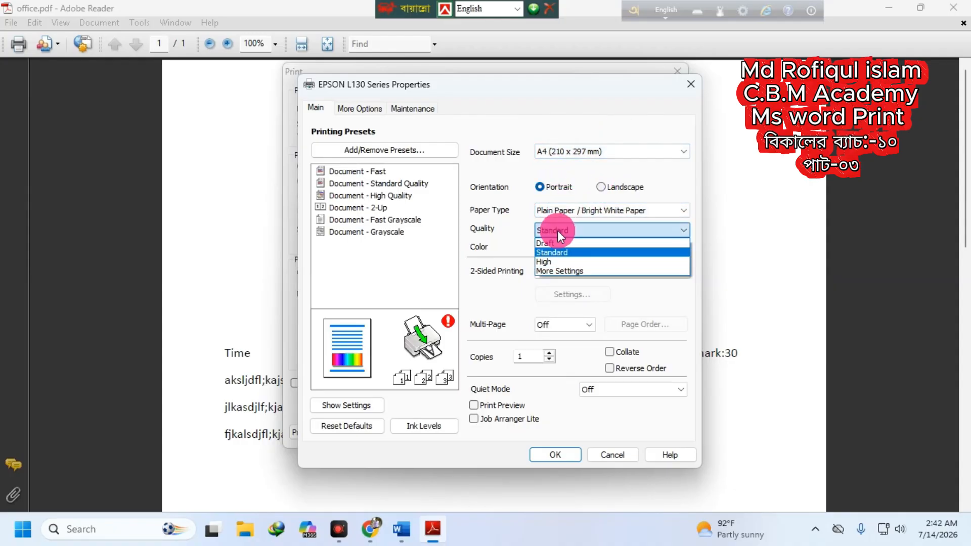
{"action": "left_click", "coordinate": [566, 263]}
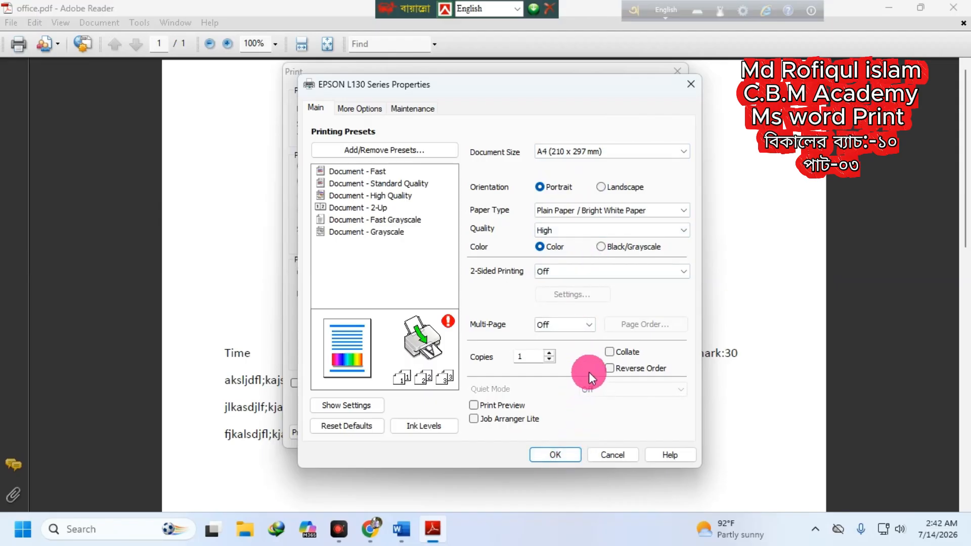
{"action": "left_click", "coordinate": [690, 89]}
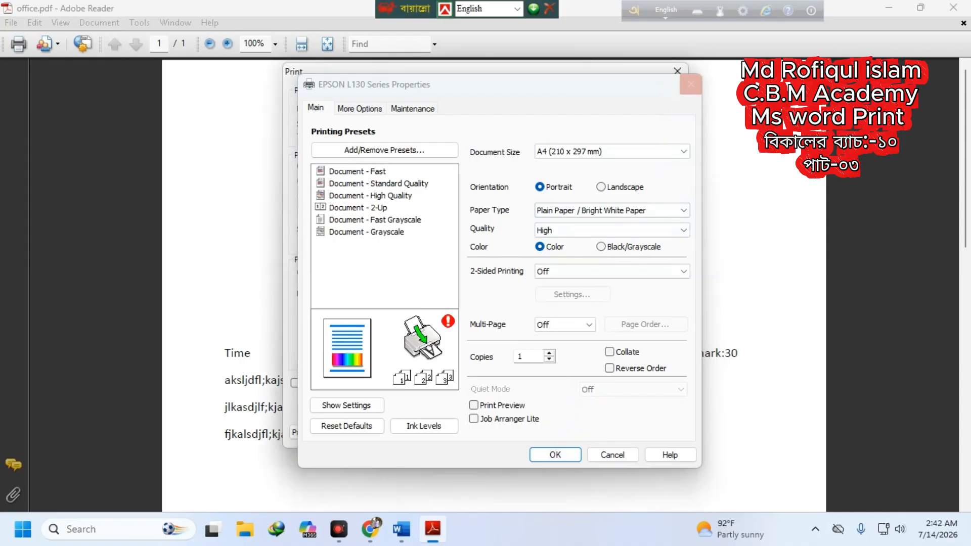
{"action": "left_click", "coordinate": [676, 71]}
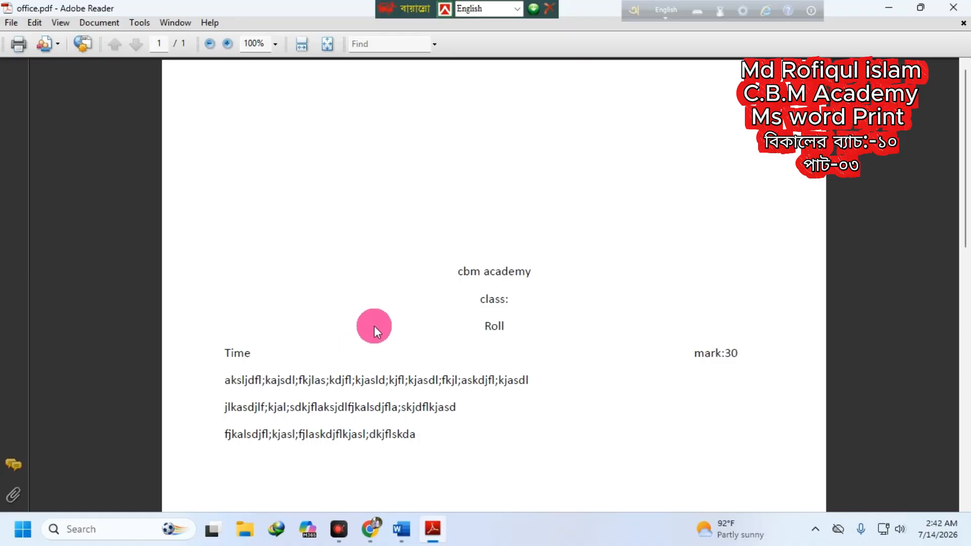
- Close the PDF and the Word document, and move the office PDF file to an open area of the desktop
{"action": "left_click", "coordinate": [955, 7]}
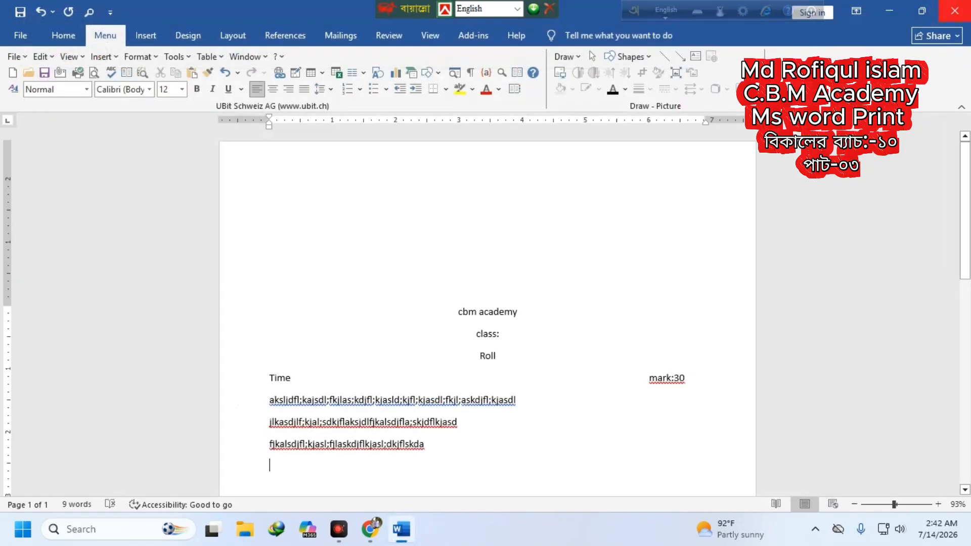
{"action": "left_click", "coordinate": [955, 6]}
{"action": "left_click", "coordinate": [561, 288]}
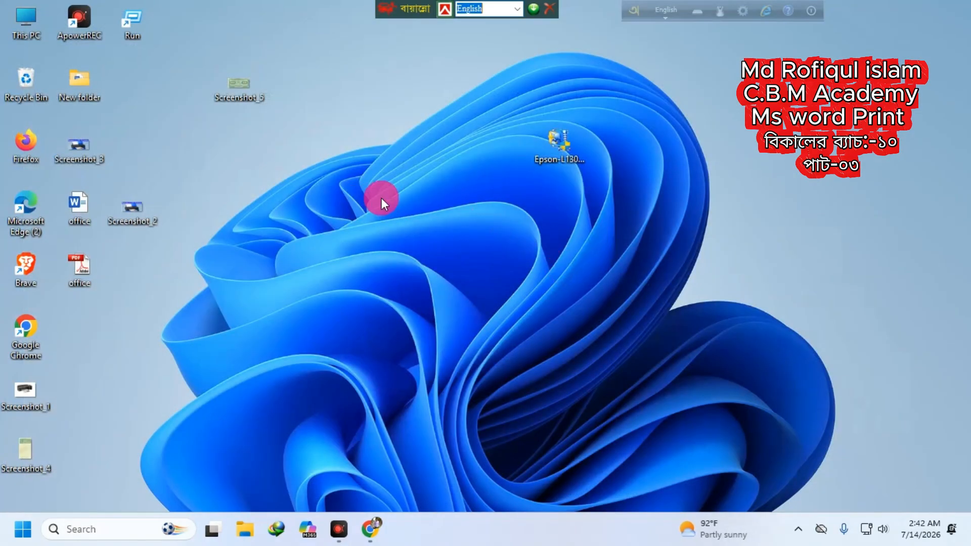
{"action": "left_click_drag", "start_coordinate": [91, 271], "coordinate": [304, 211]}
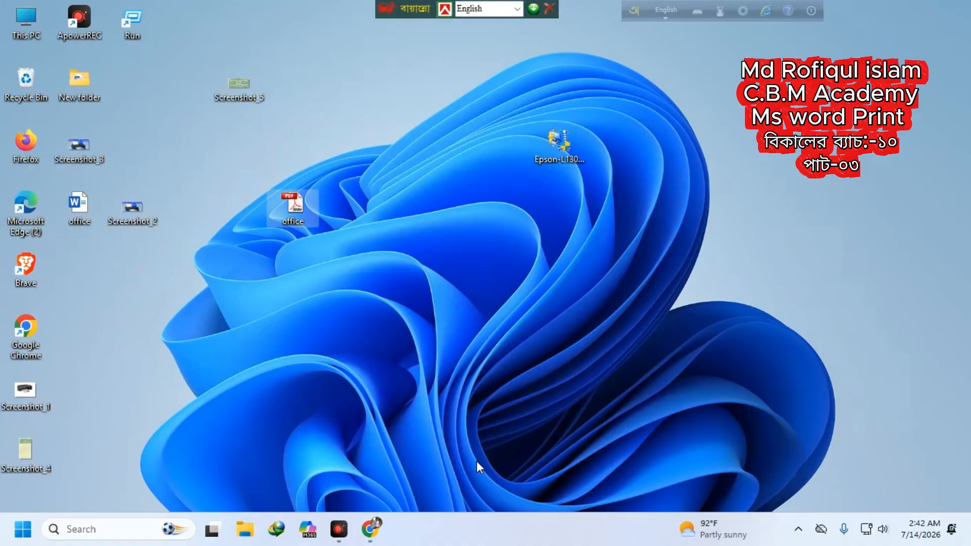